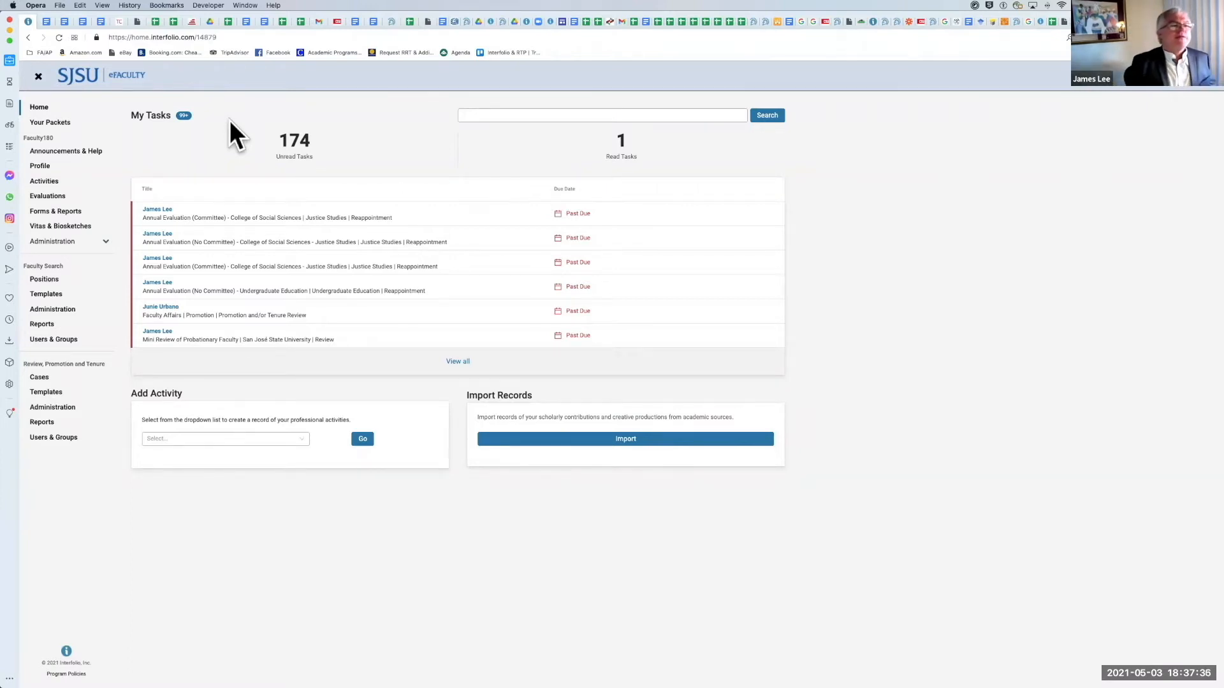
# Step: Open the Activities page and look over its list of sections
pyautogui.hscroll(3, 219, 113)
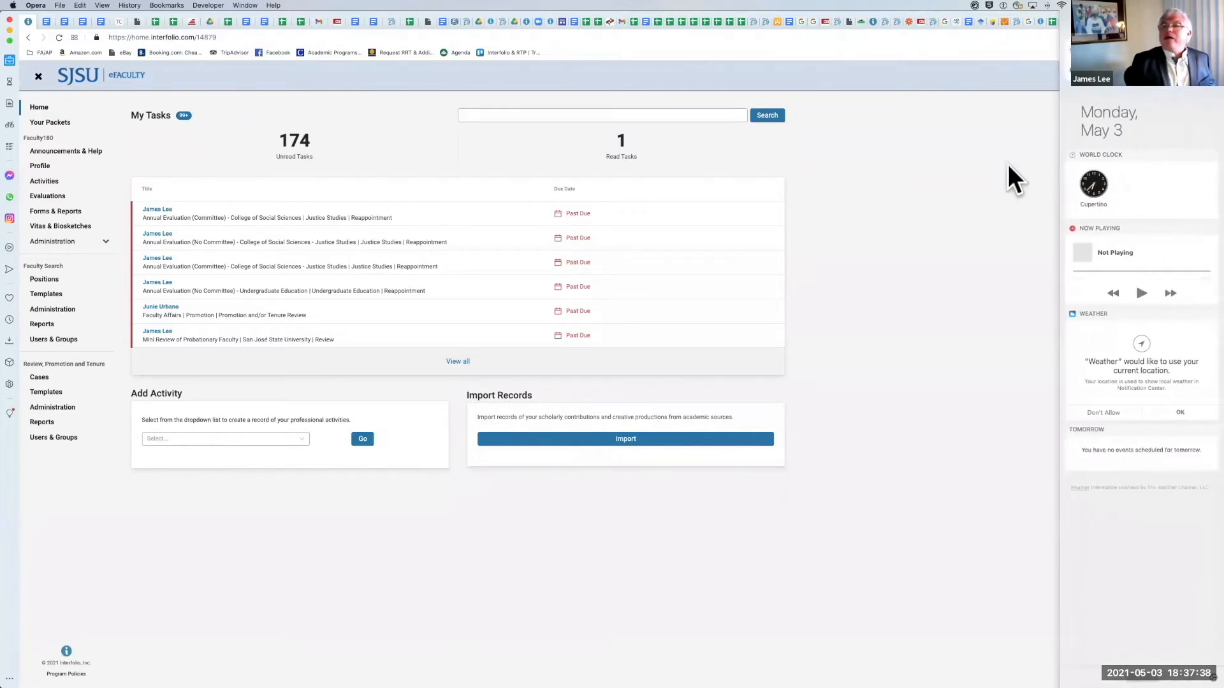
pyautogui.hscroll(-3, 1092, 215)
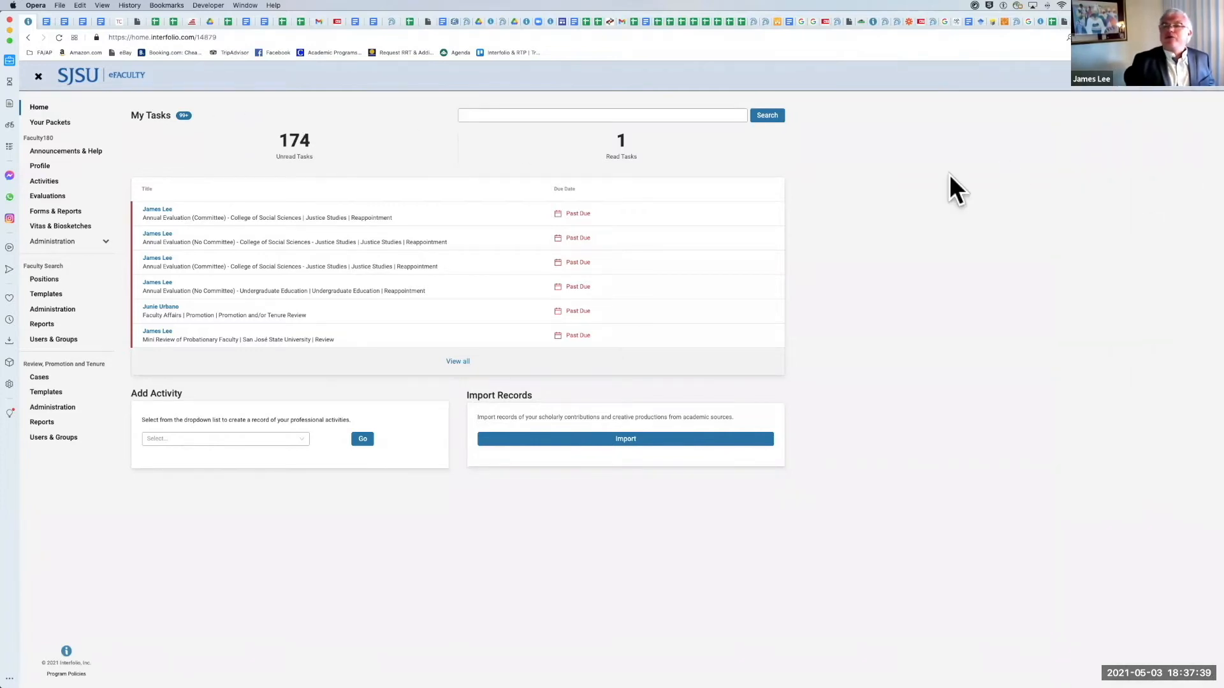
pyautogui.click(52, 182)
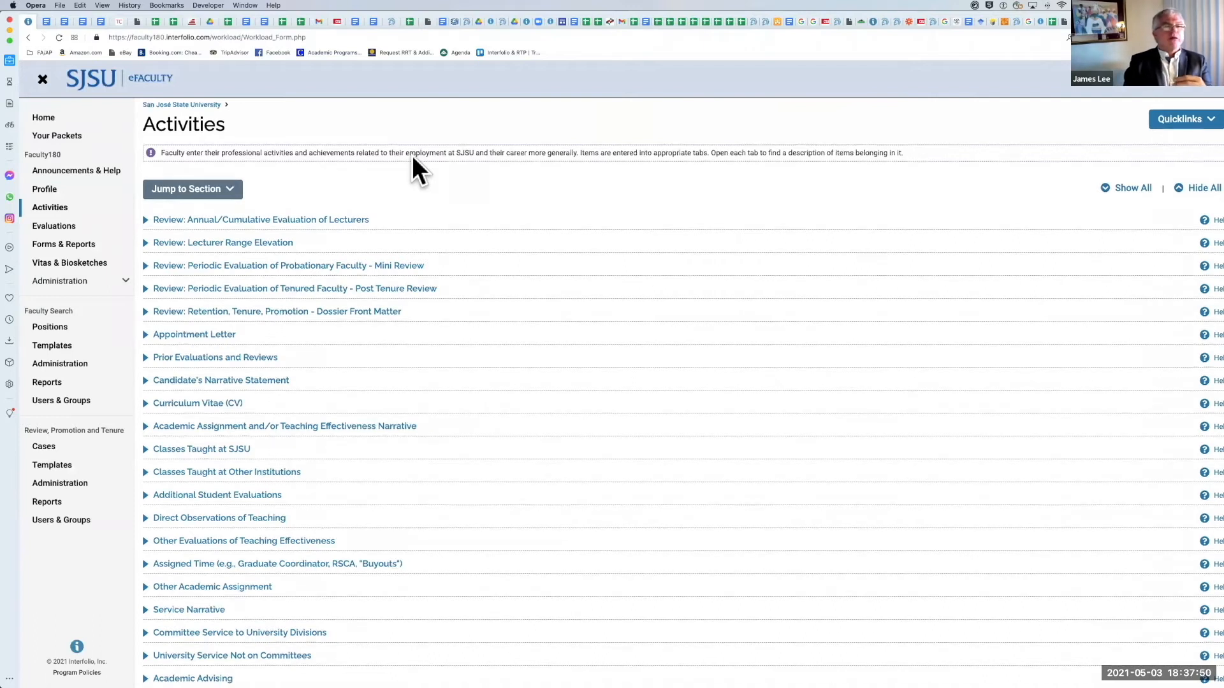
pyautogui.scroll(-1, 421, 197)
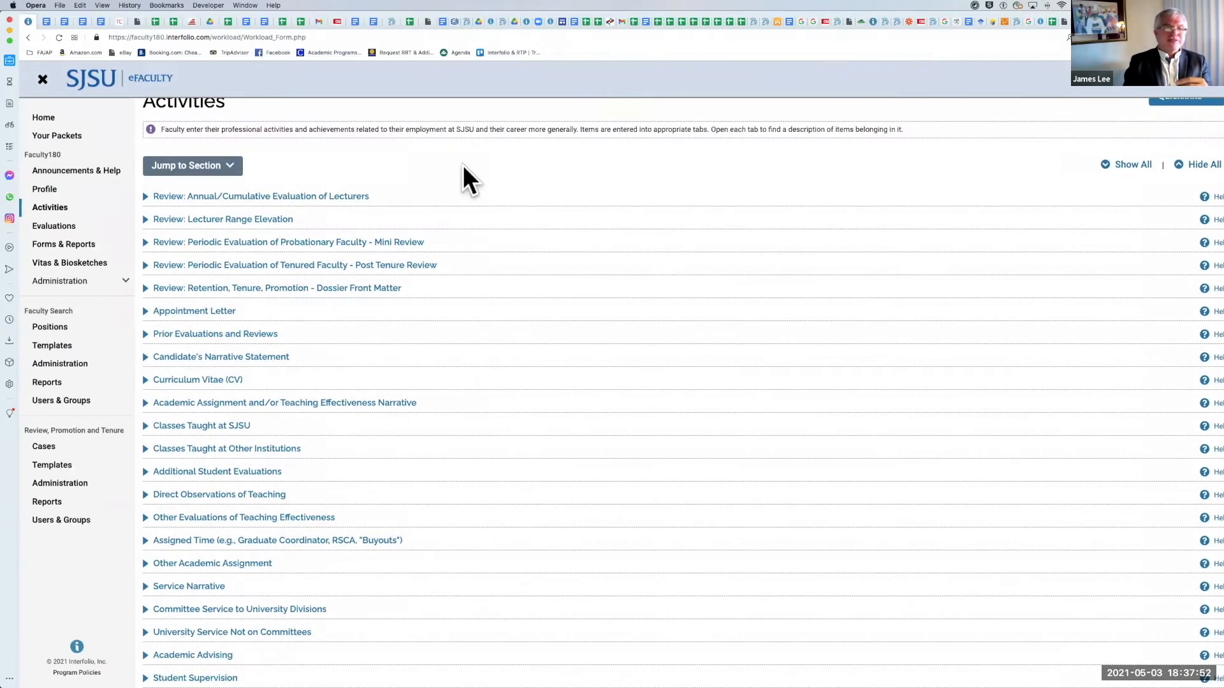
pyautogui.scroll(-1, 467, 181)
pyautogui.scroll(-2, 463, 167)
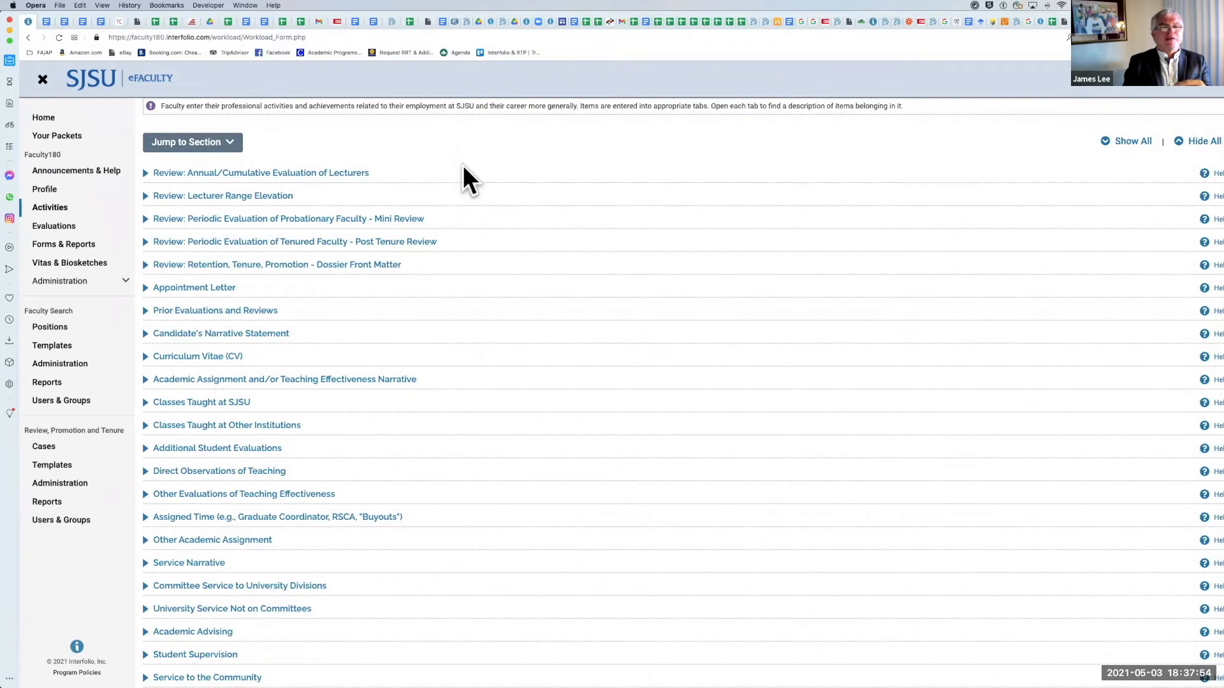
pyautogui.scroll(-1, 463, 167)
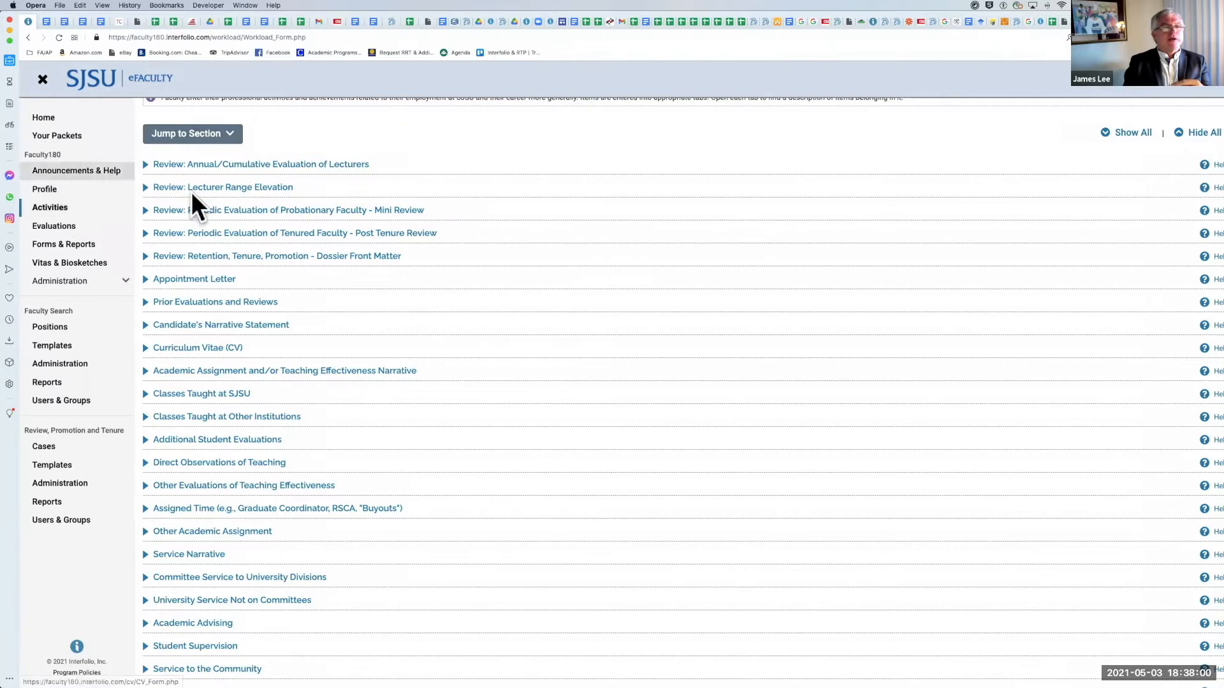
pyautogui.scroll(1, 177, 220)
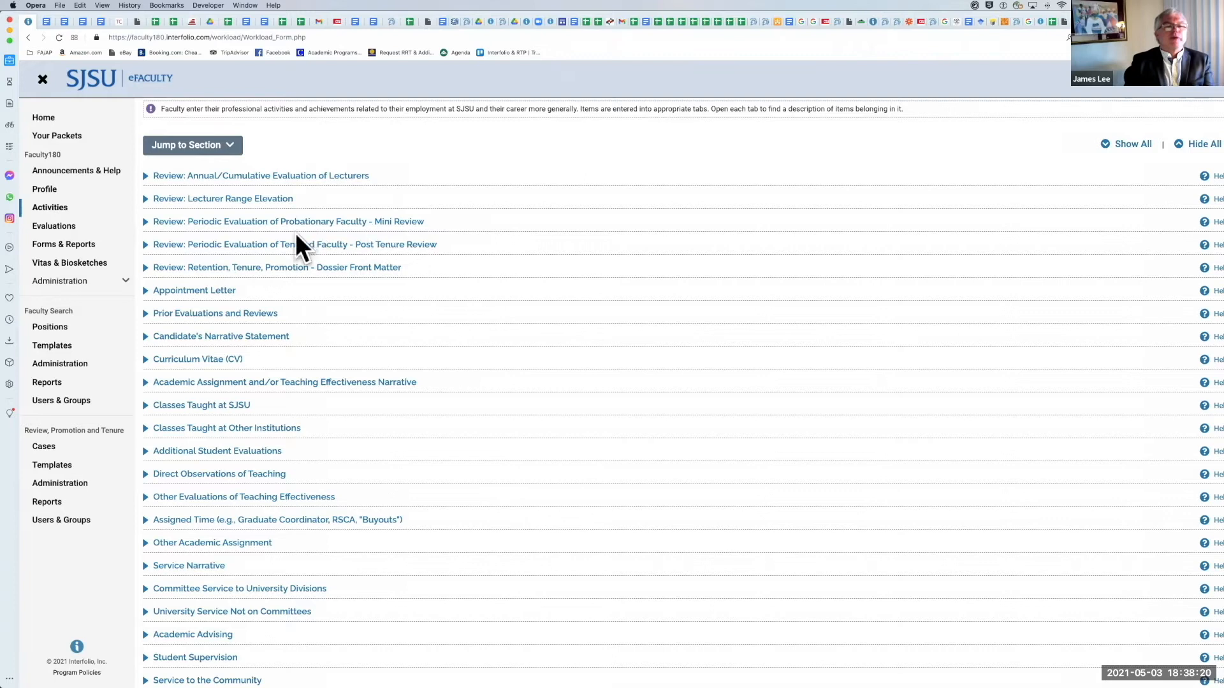
# Step: Expand the Review: Retention, Tenure, Promotion - Dossier Front Matter section and start a new entry in it
pyautogui.click(146, 268)
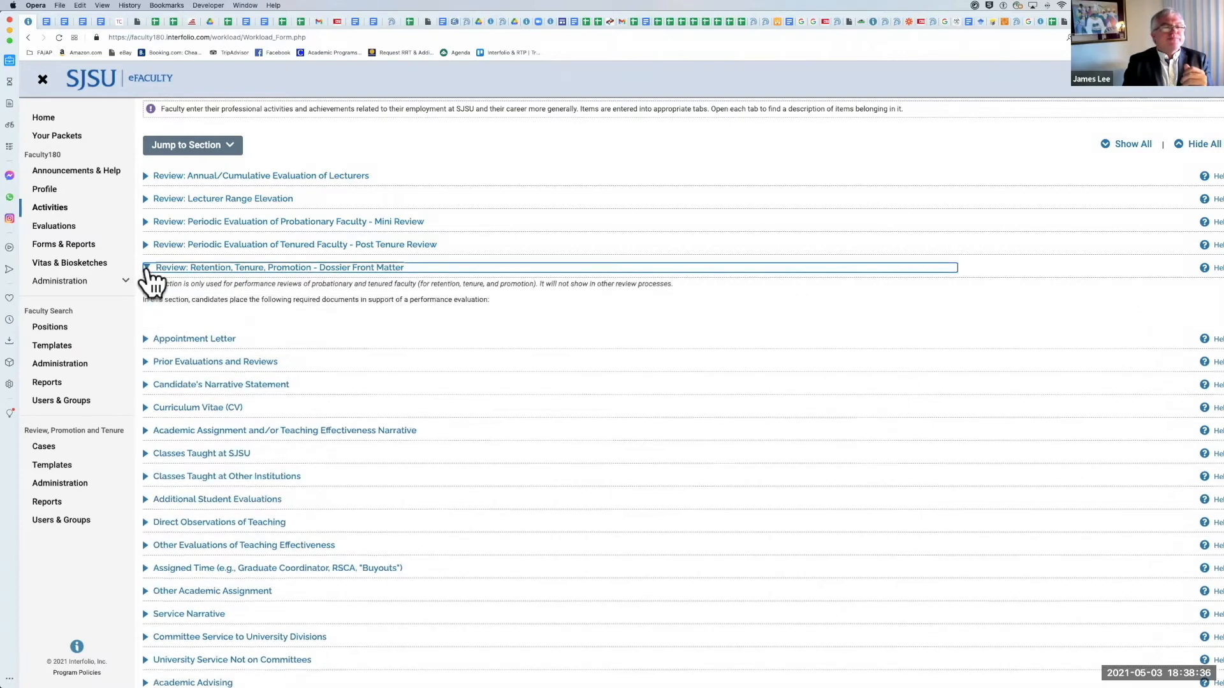
pyautogui.scroll(-1, 383, 340)
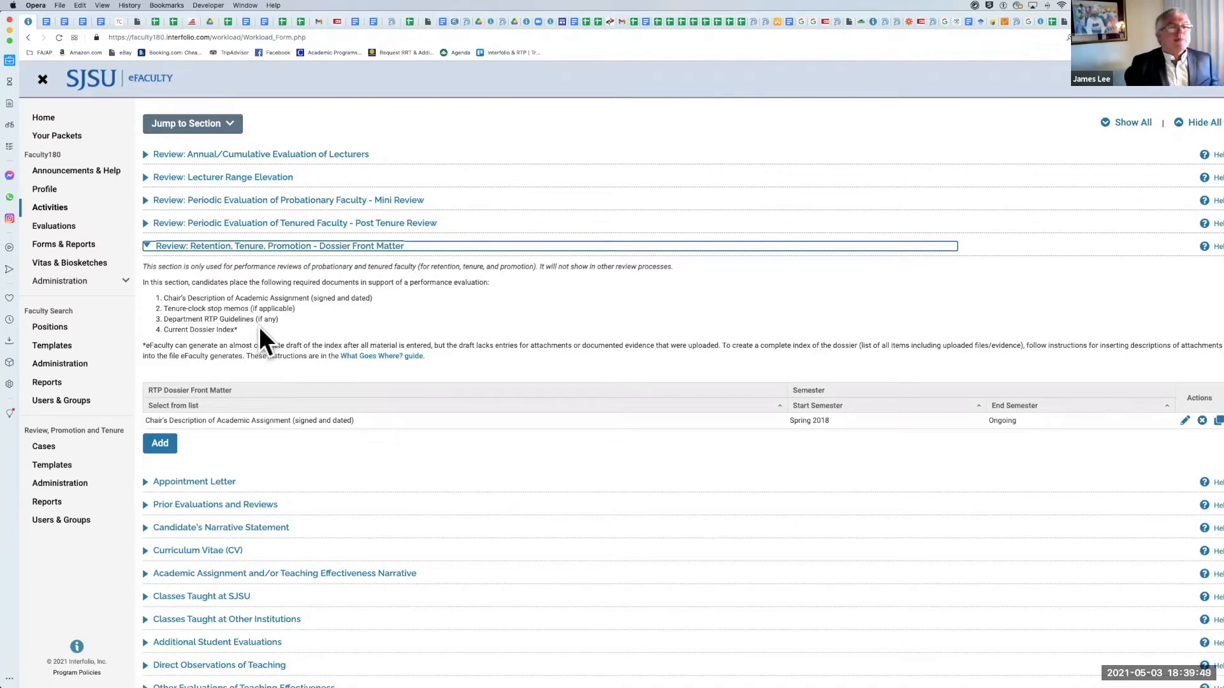
pyautogui.click(147, 247)
pyautogui.click(147, 246)
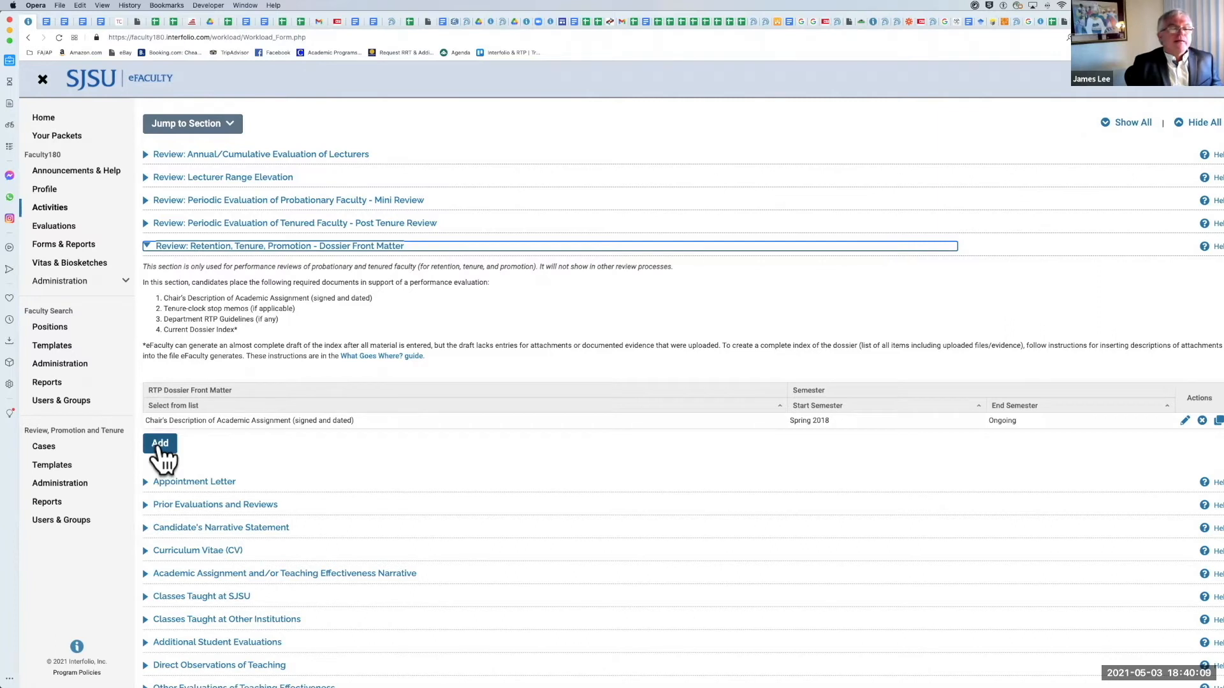
pyautogui.click(161, 447)
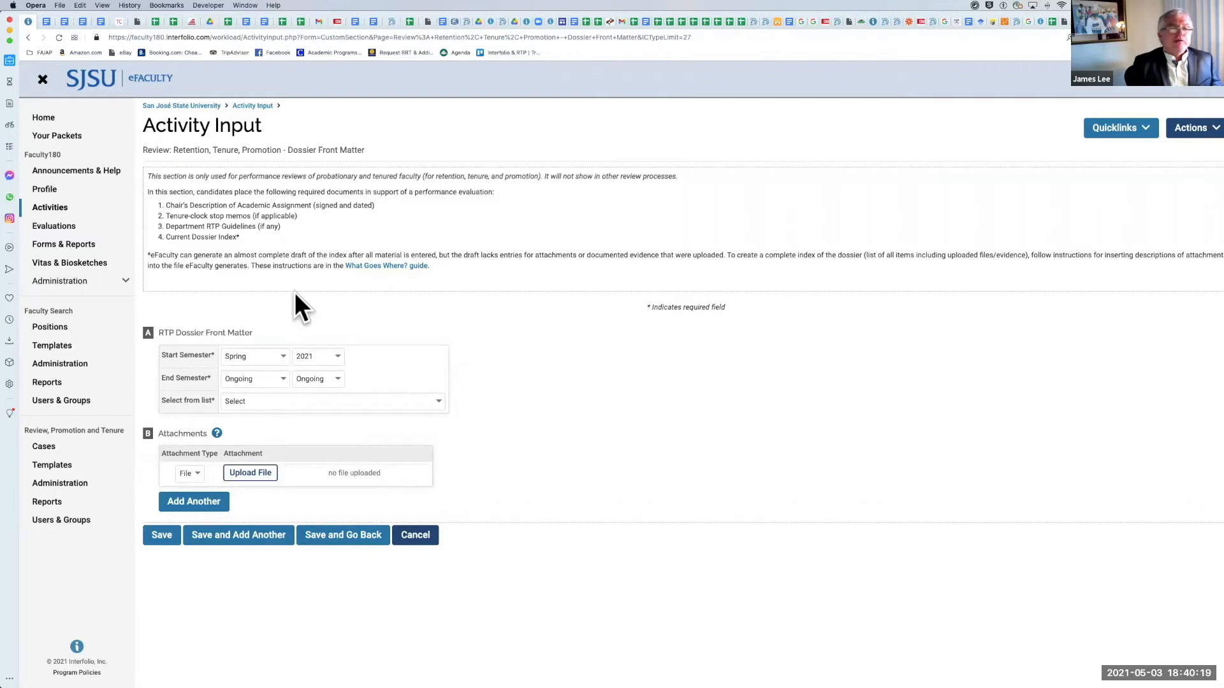
# Step: Set the start semester of the new front matter entry to Fall
pyautogui.hscroll(1, 295, 292)
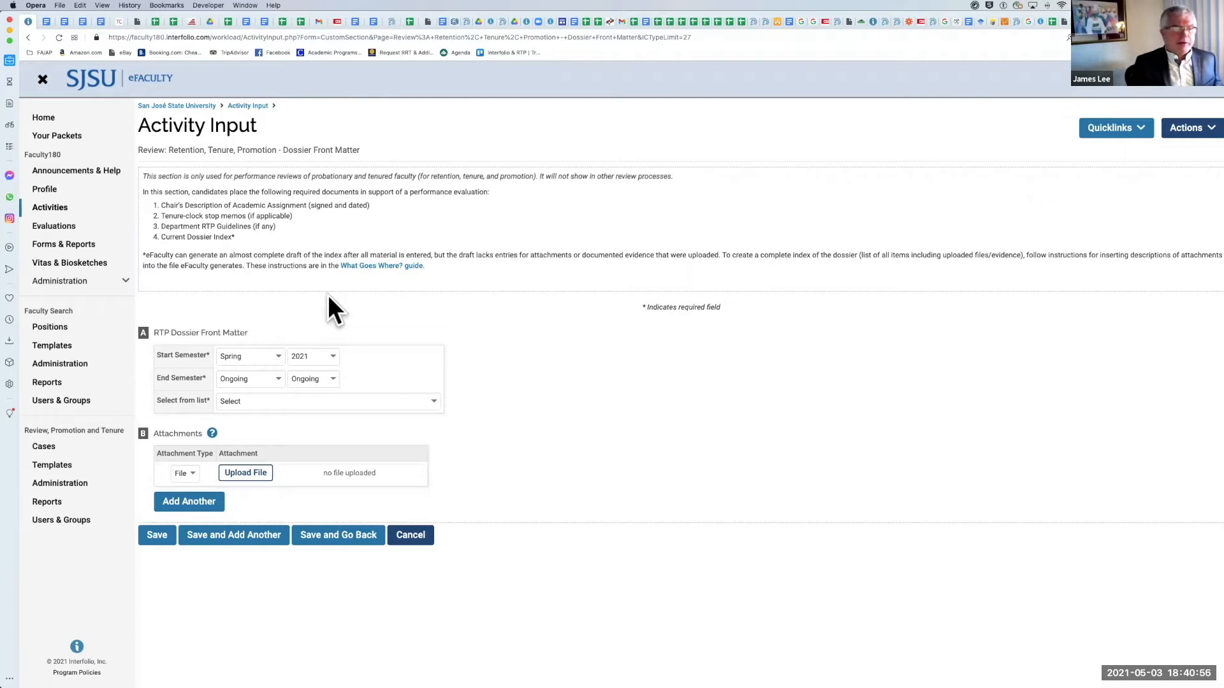
pyautogui.click(277, 350)
pyautogui.click(277, 348)
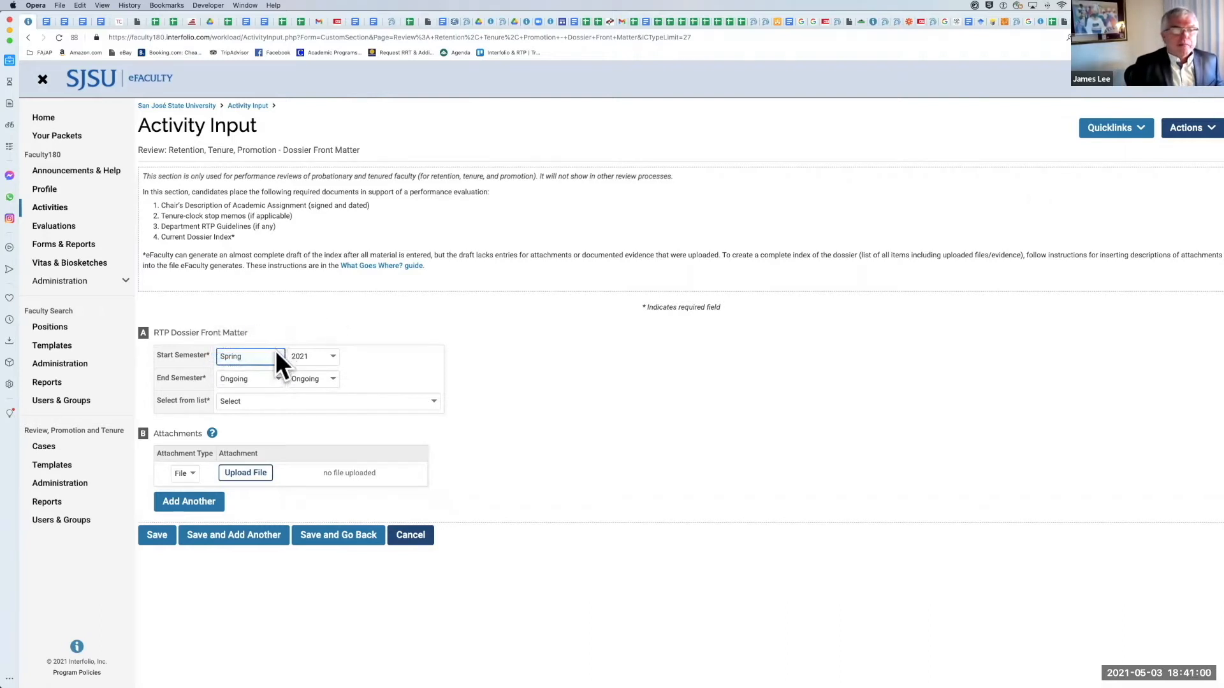
pyautogui.click(274, 353)
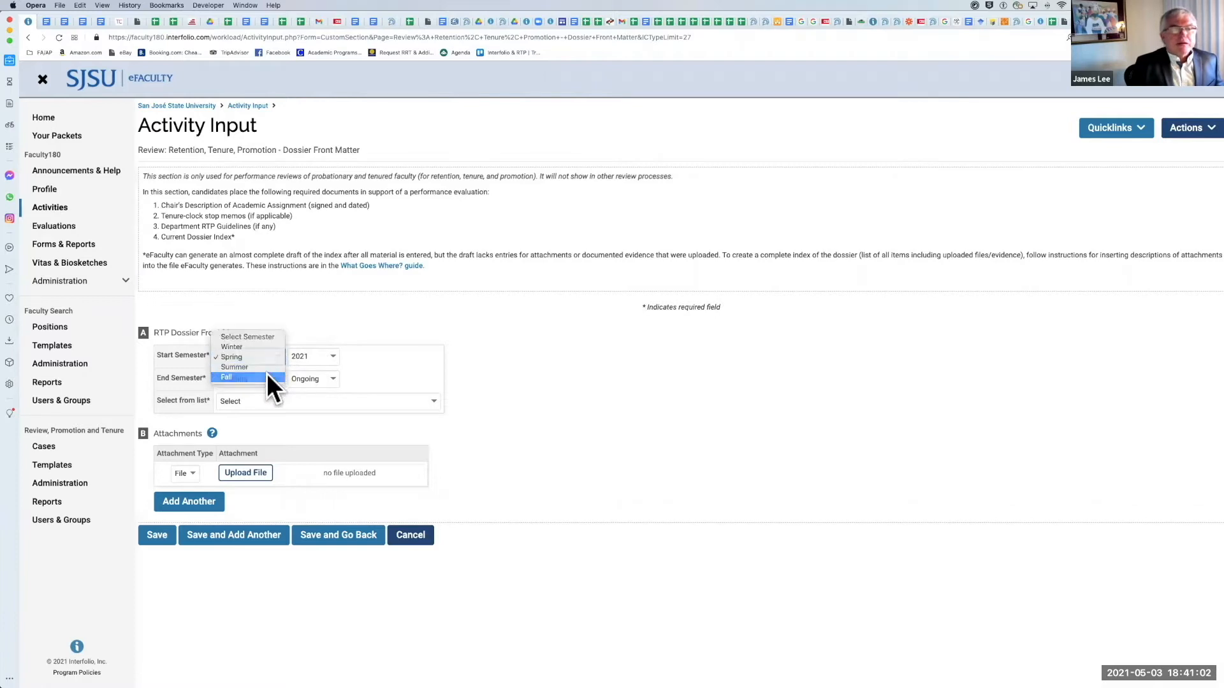
pyautogui.click(268, 378)
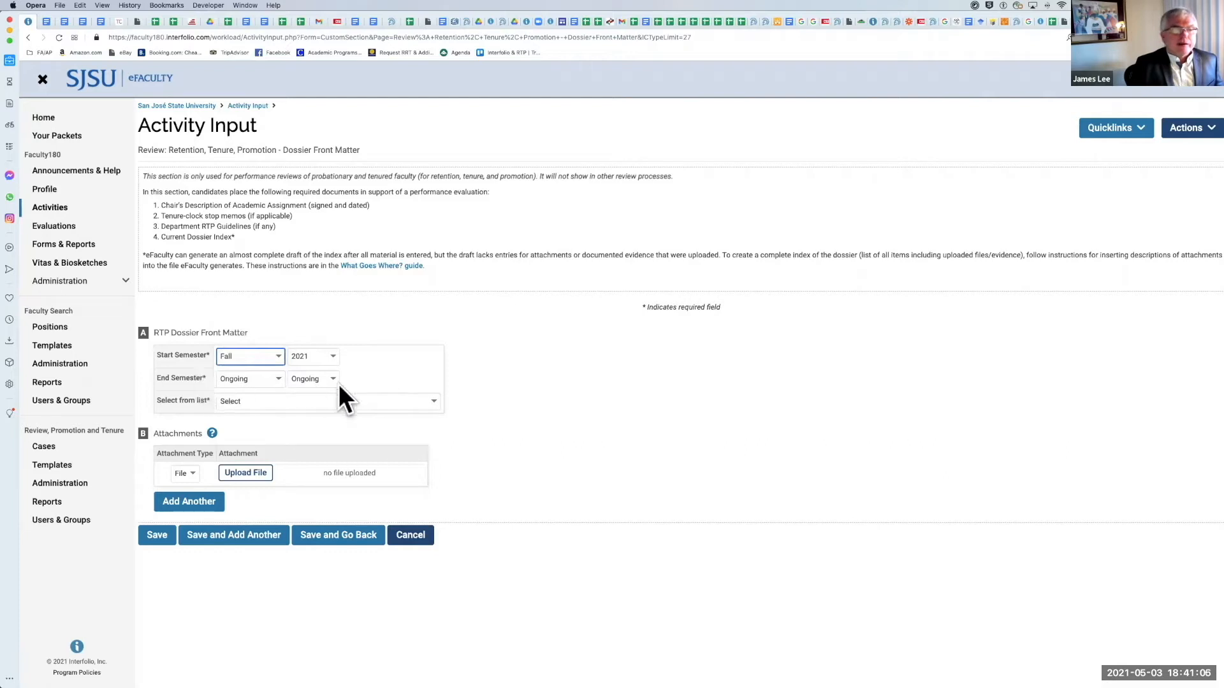
# Step: Choose Chair's Description of Academic Assignment (signed and dated) as the entry's document type
pyautogui.click(432, 402)
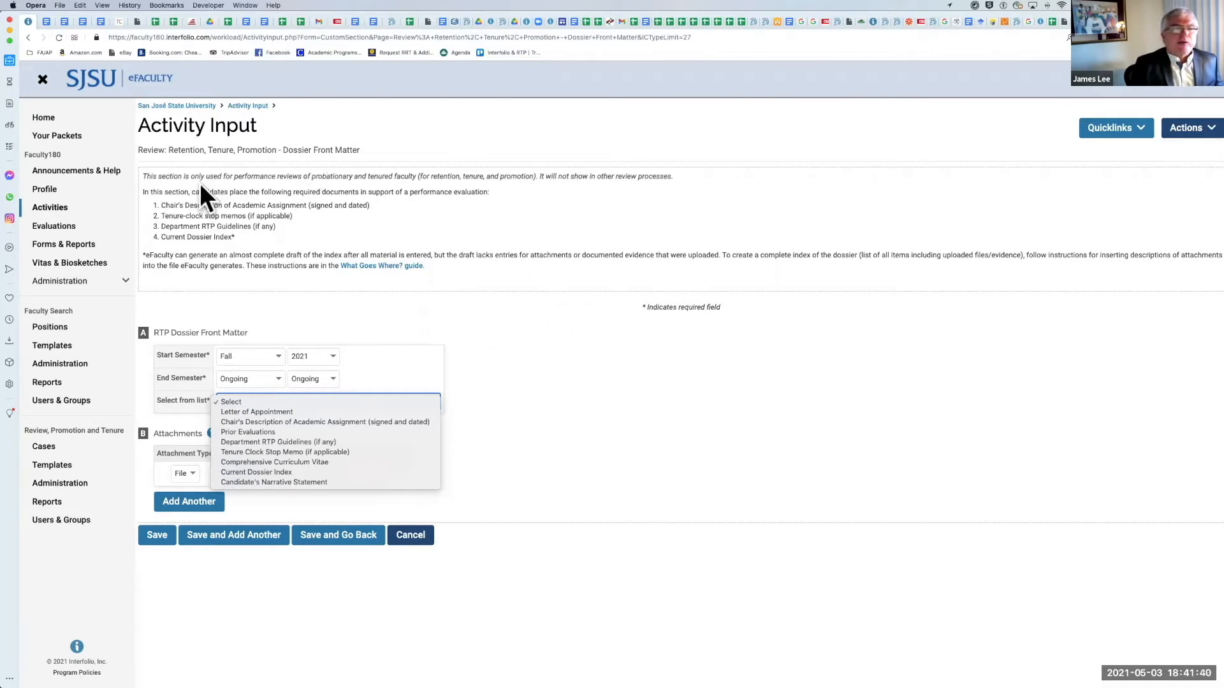
pyautogui.click(170, 202)
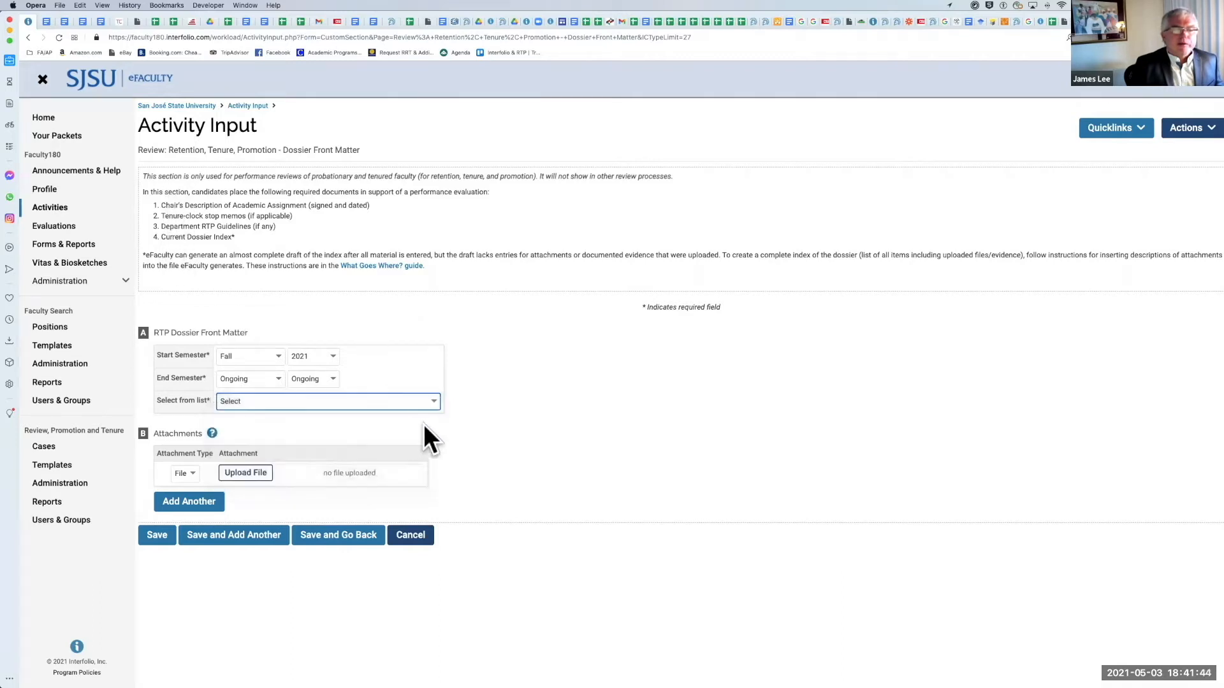
pyautogui.click(434, 403)
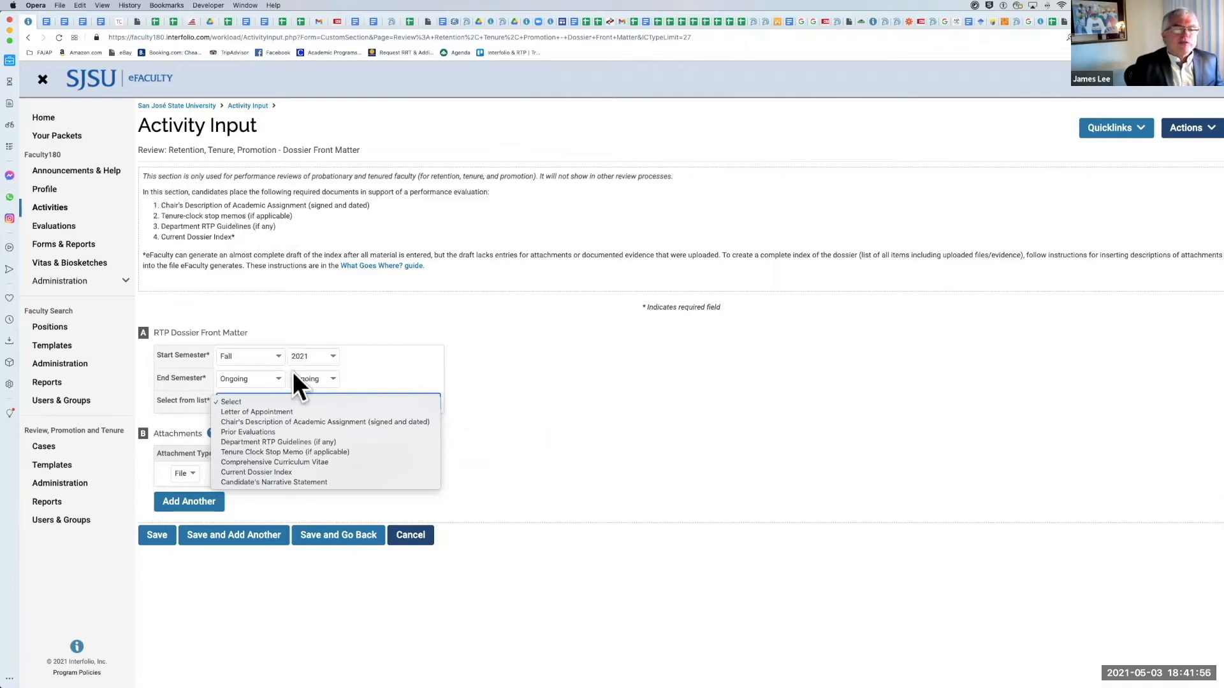
pyautogui.click(275, 422)
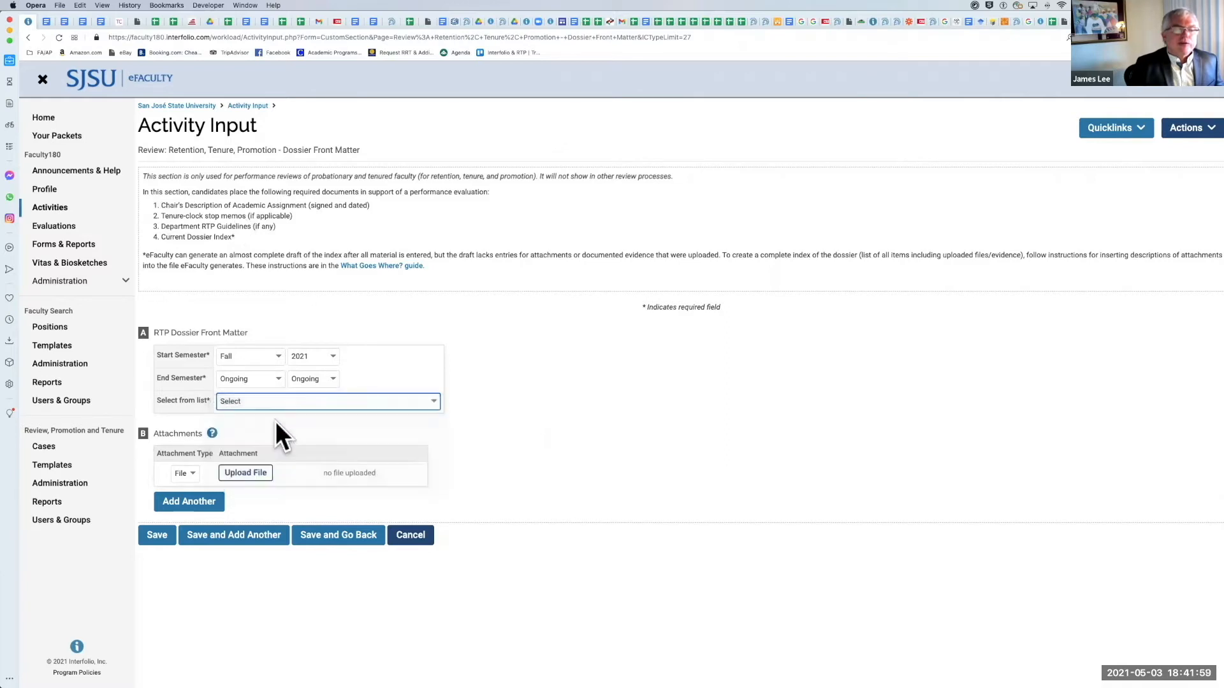
# Step: Attach Summer Employment Guidelines 2021.pdf to the entry and save it, continuing with another blank entry
pyautogui.click(253, 474)
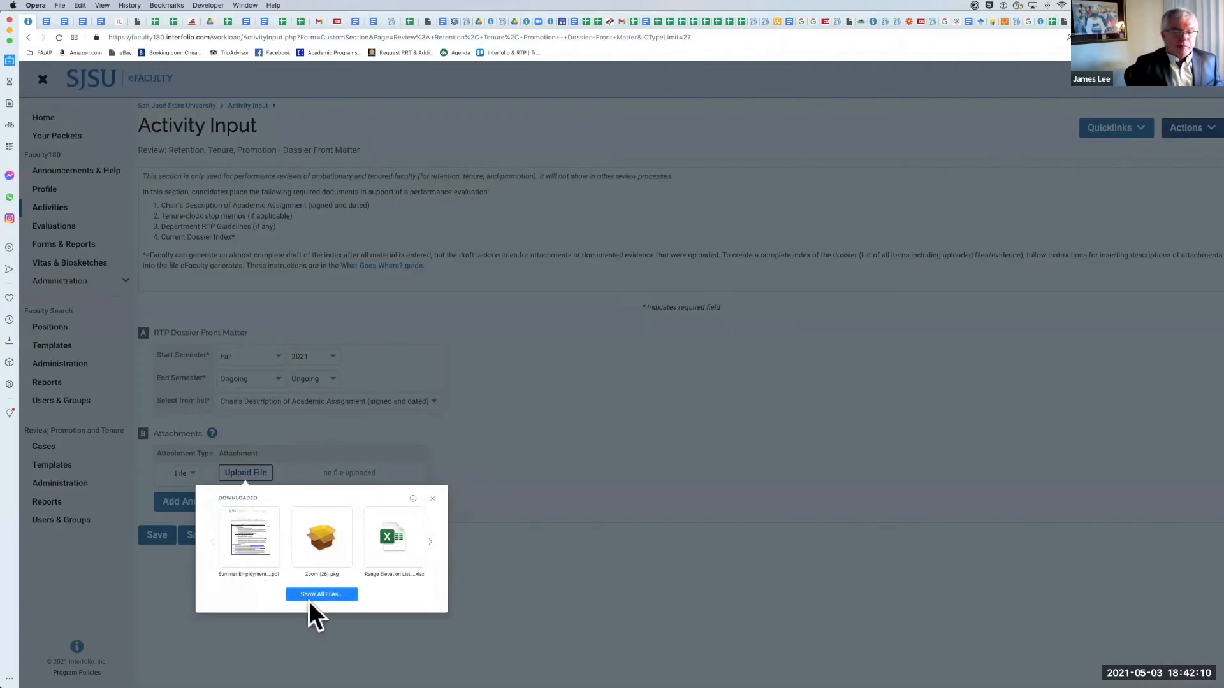
pyautogui.click(433, 499)
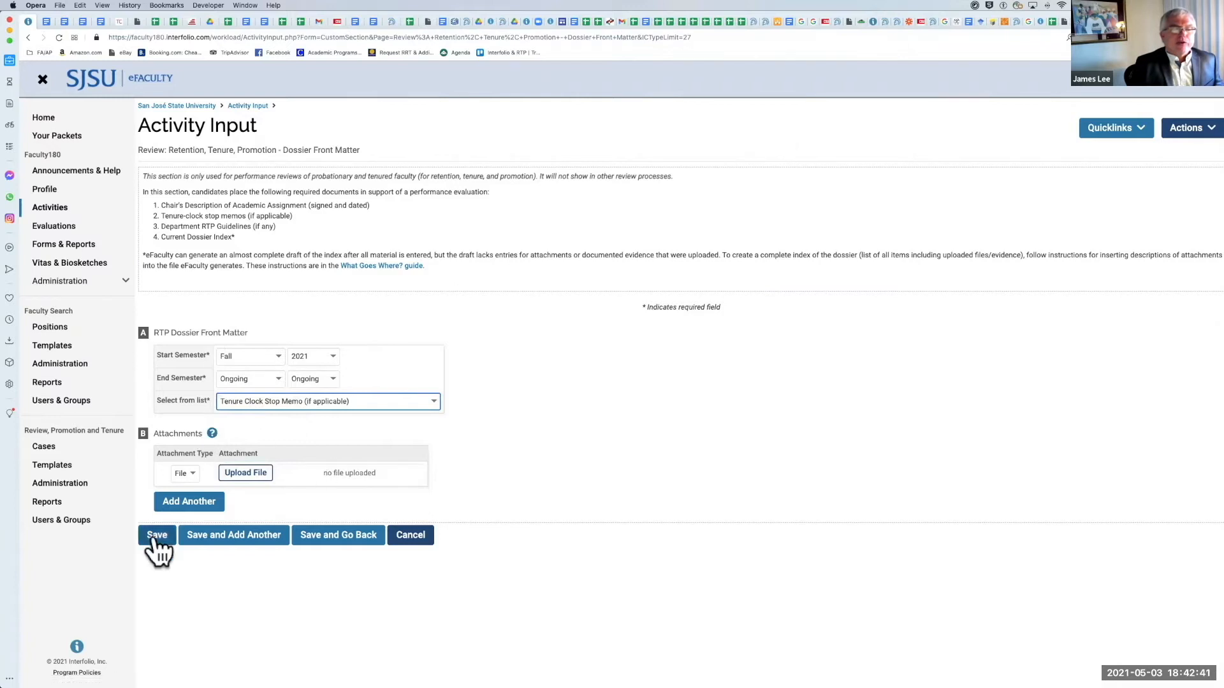
pyautogui.click(261, 477)
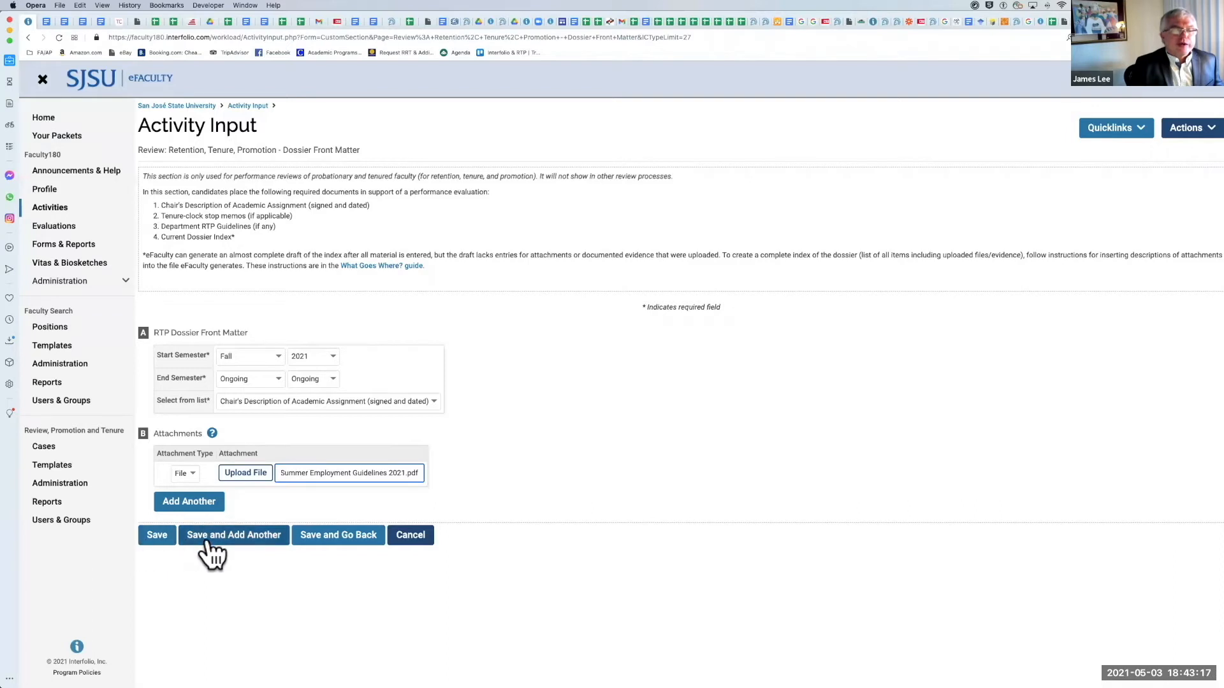
pyautogui.click(255, 539)
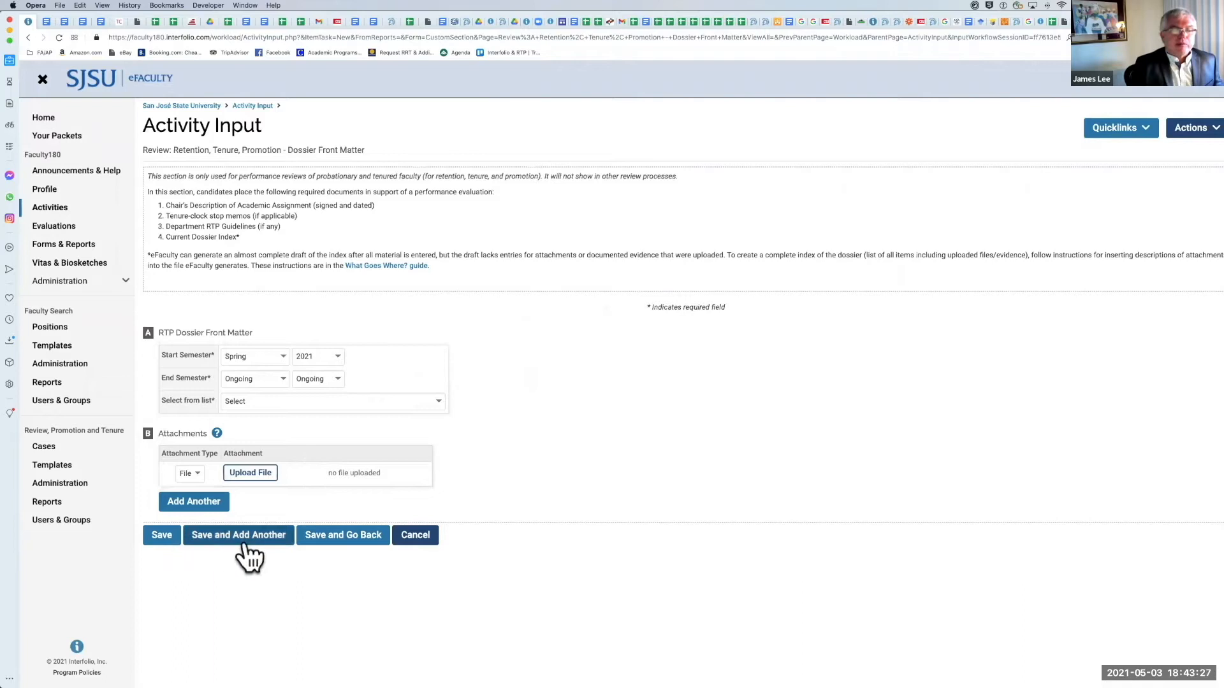
# Step: Try to save the blank front matter entry, and return to the Activities list
pyautogui.click(339, 539)
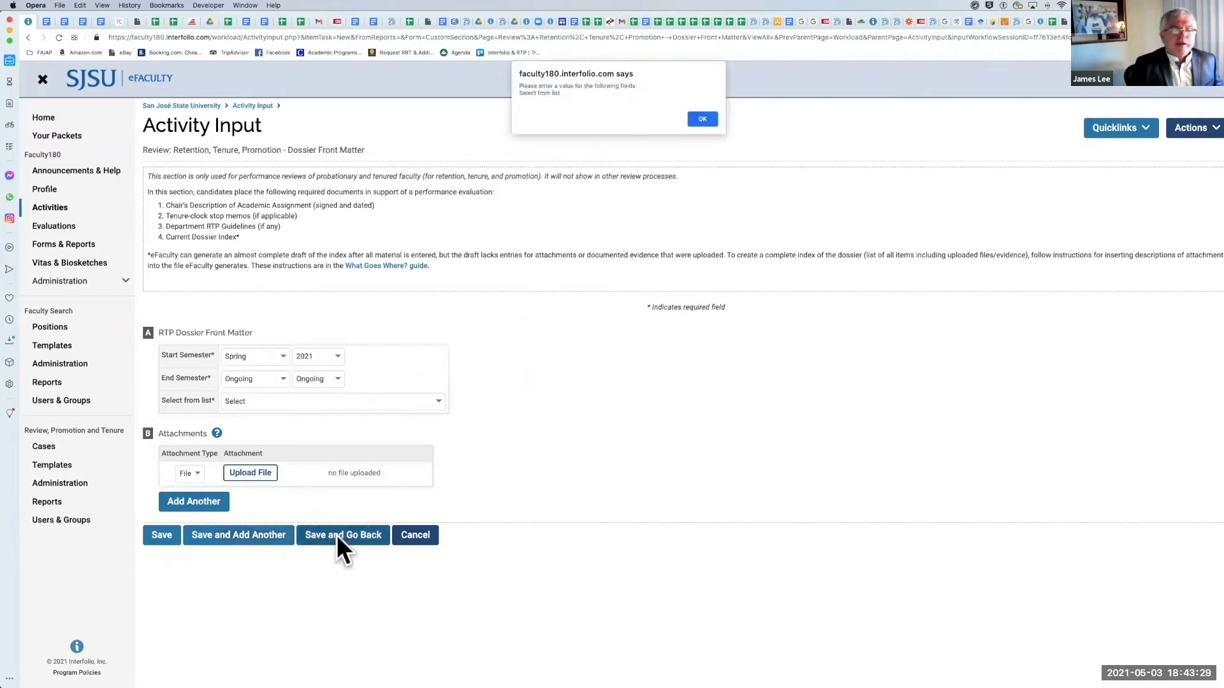
pyautogui.click(710, 123)
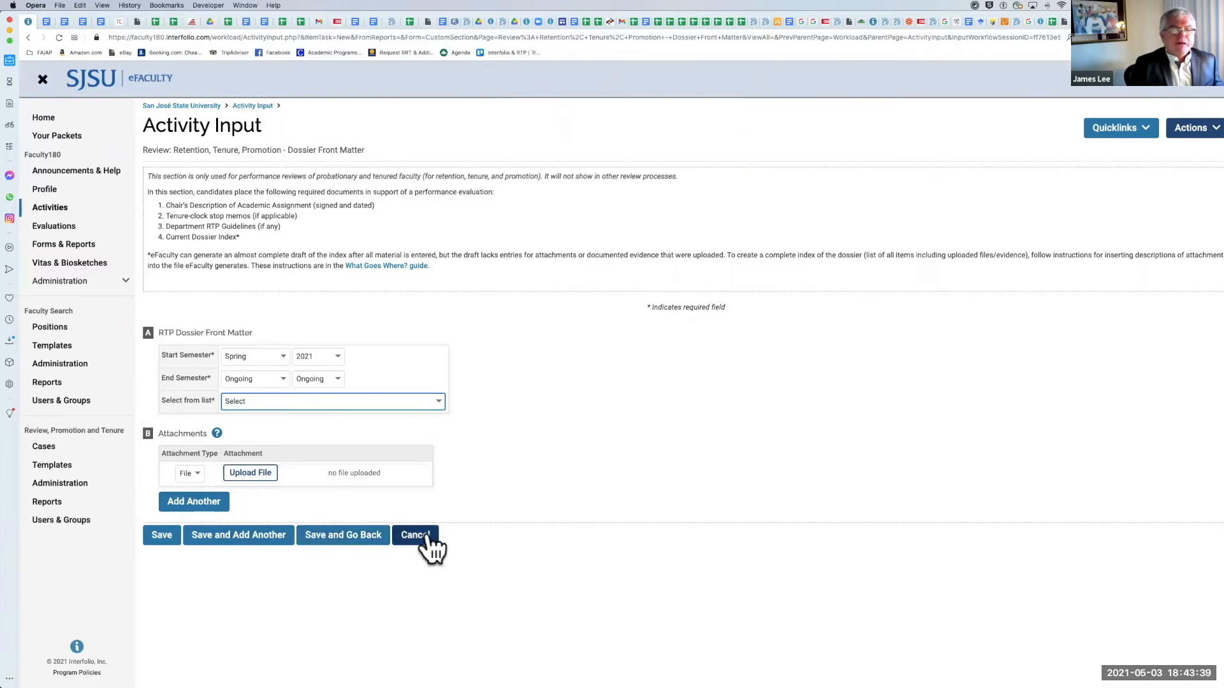
pyautogui.click(155, 532)
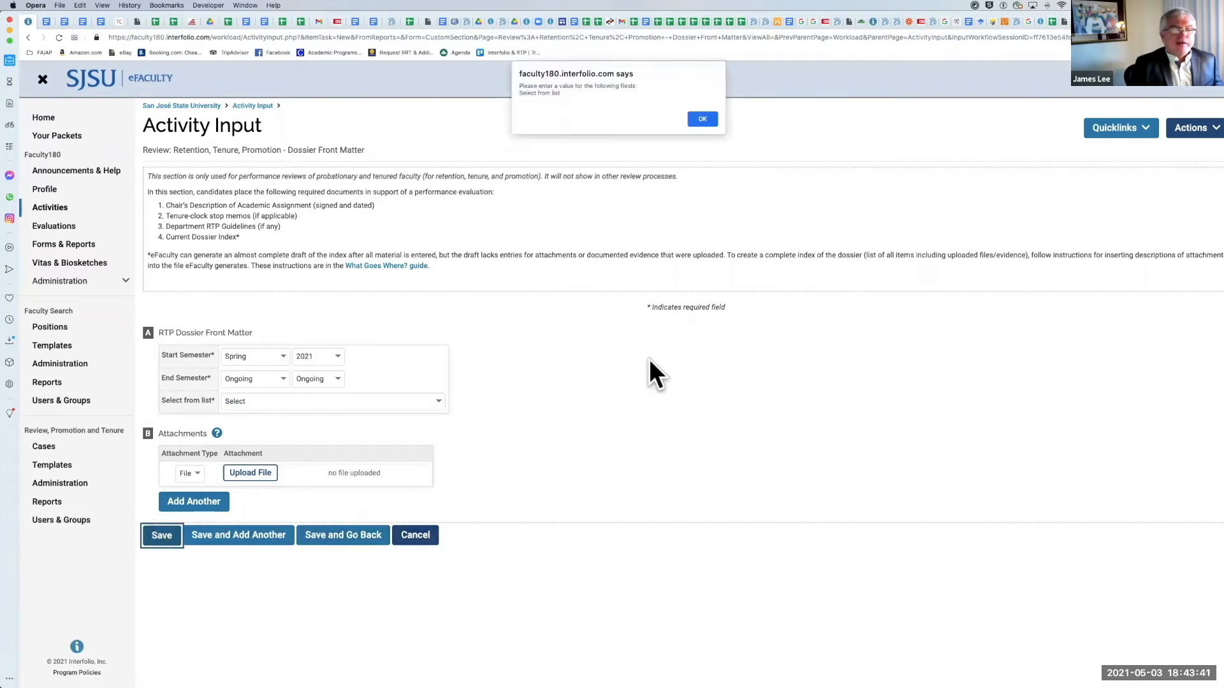
pyautogui.click(703, 118)
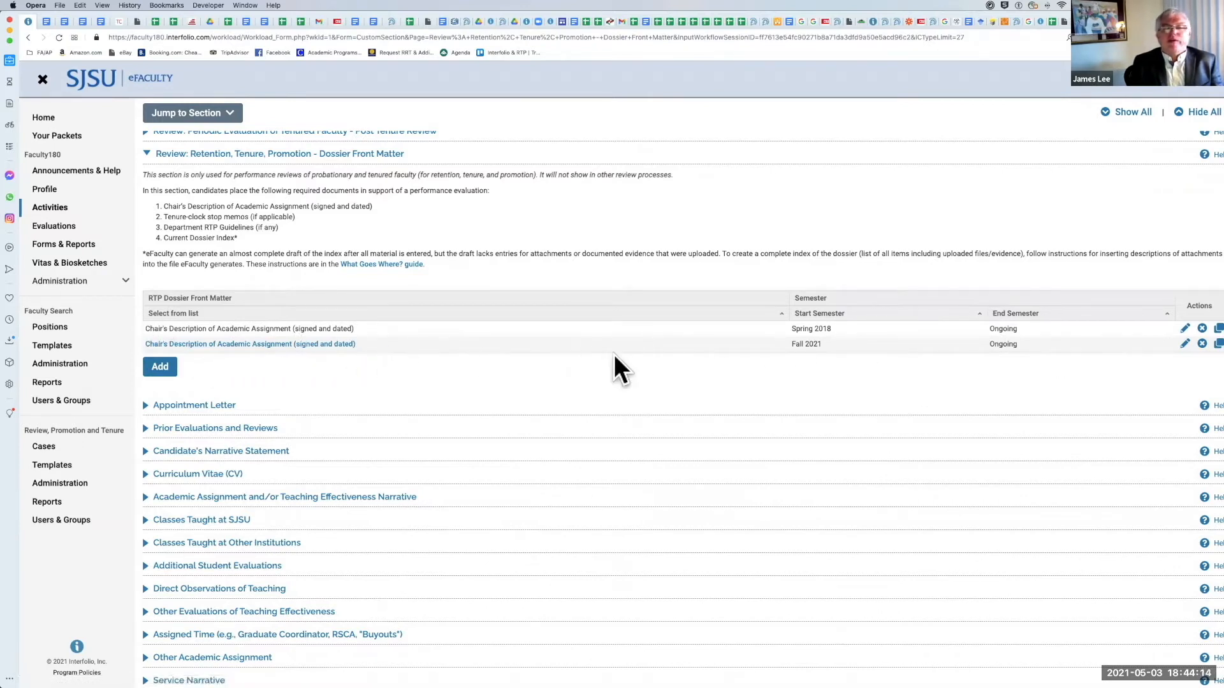
# Step: Delete the Spring 2018 Chair's Description of Academic Assignment entry from the RTP Dossier Front Matter table
pyautogui.click(1200, 328)
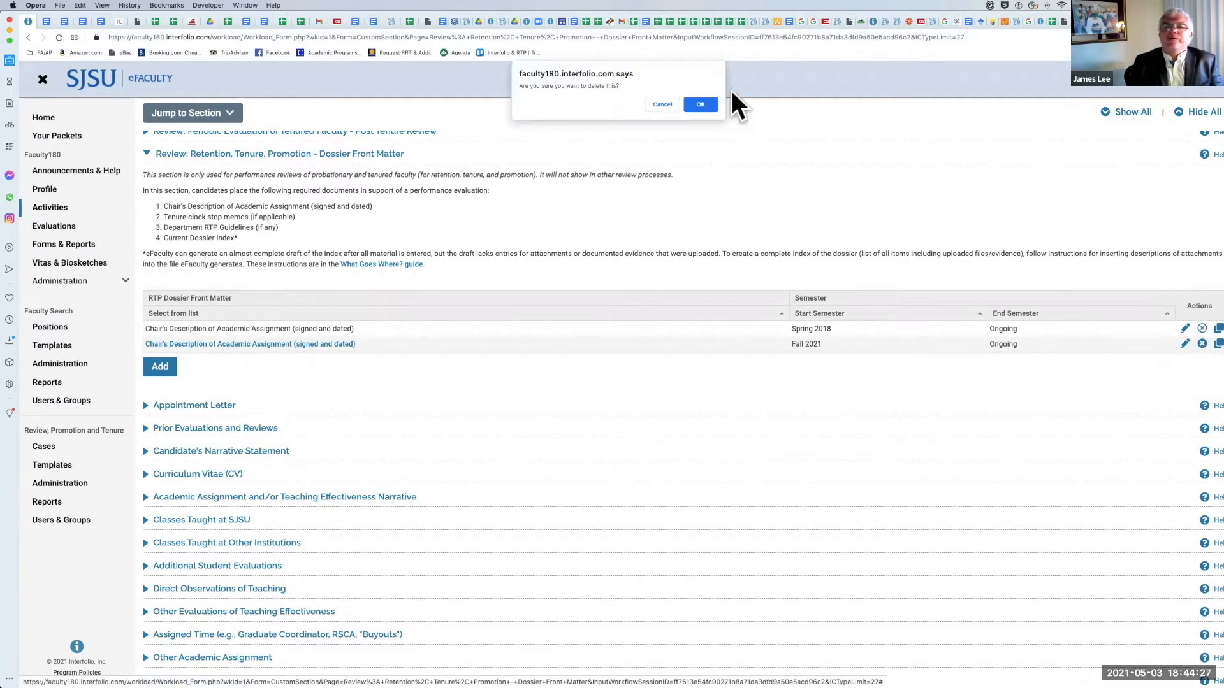
pyautogui.click(705, 102)
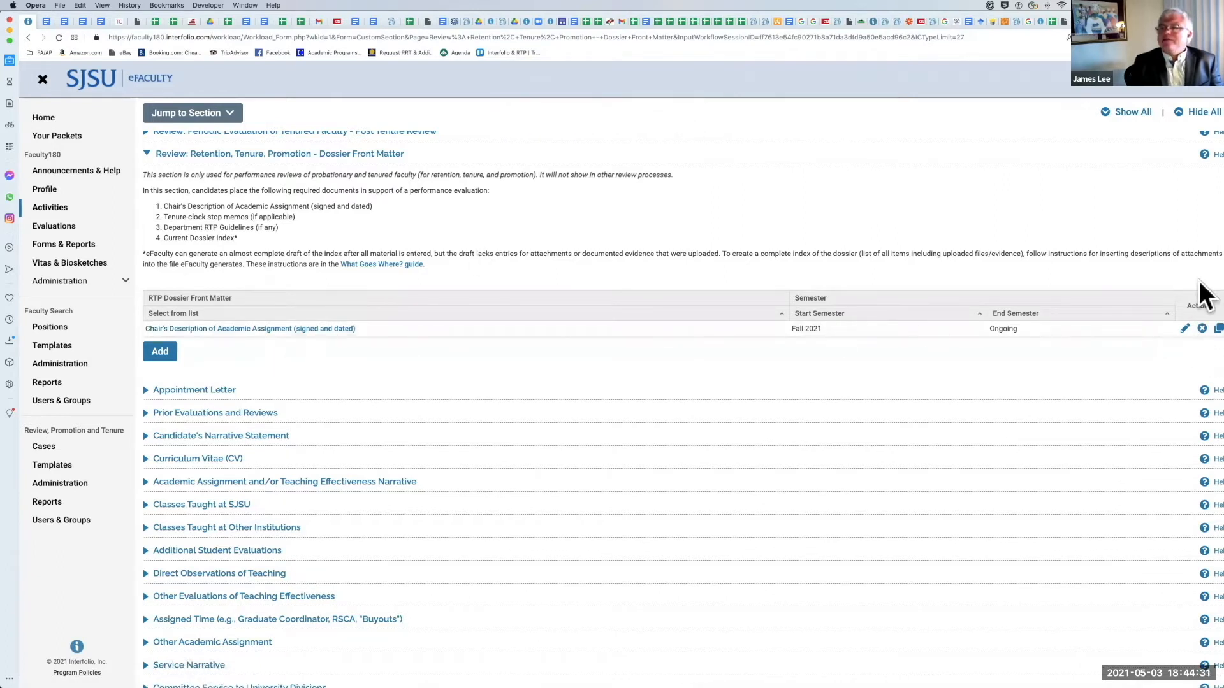
# Step: Open the Fall 2021 Chair's Description entry to view its details and attachment, and leave it without making changes
pyautogui.click(1184, 329)
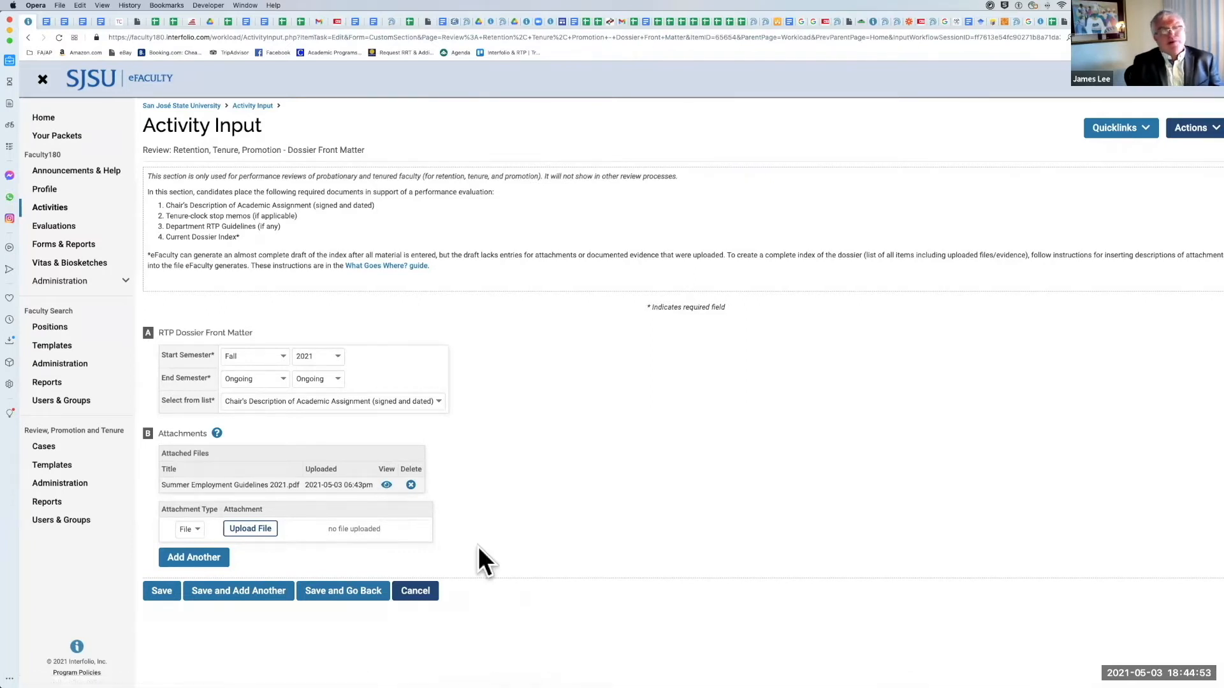
pyautogui.click(411, 592)
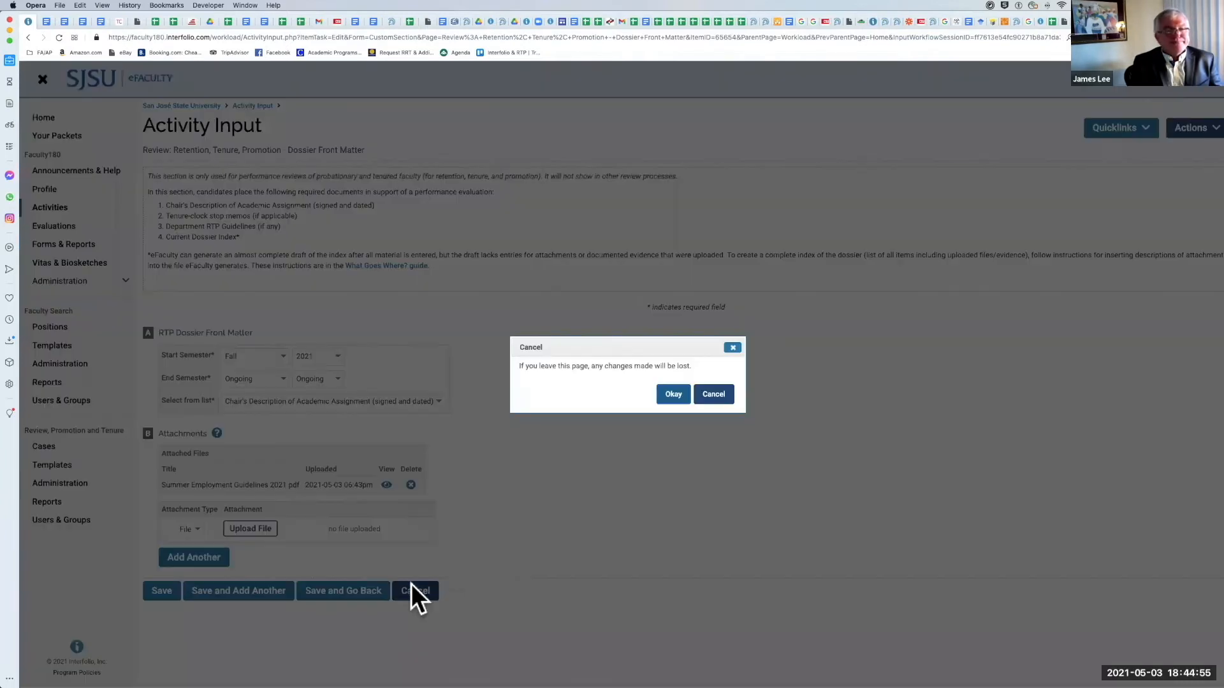
pyautogui.click(688, 394)
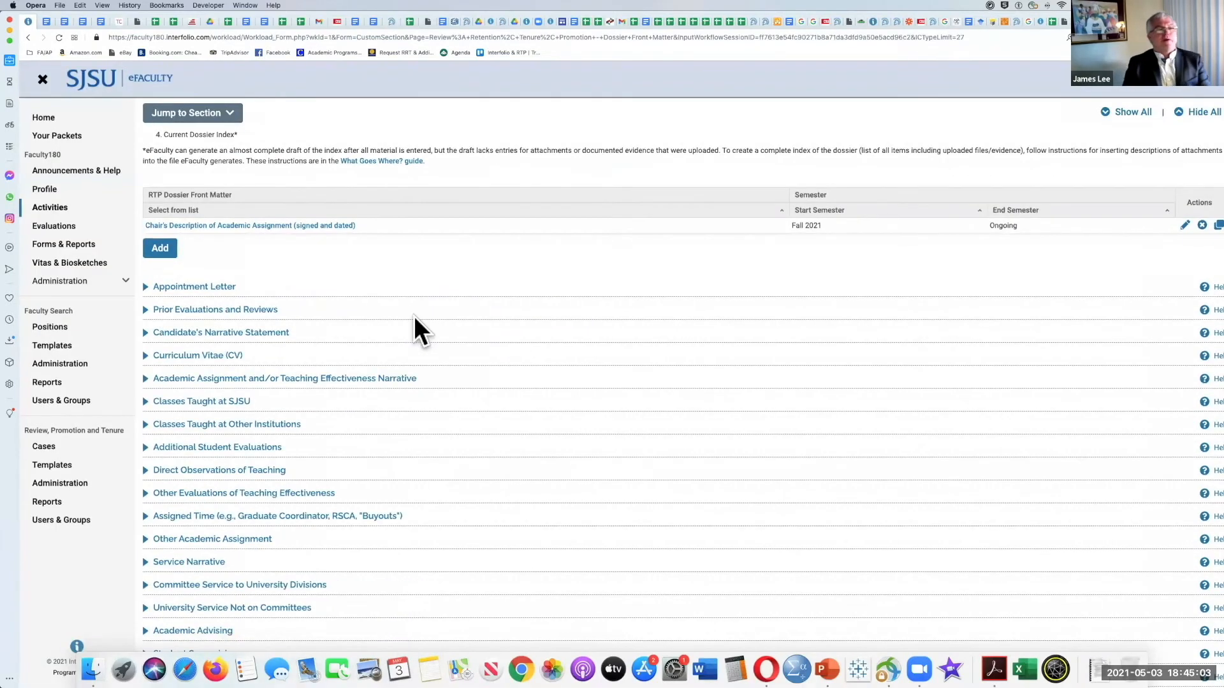
# Step: Collapse the Review: Retention, Tenure, Promotion - Dossier Front Matter section
pyautogui.scroll(3, 355, 257)
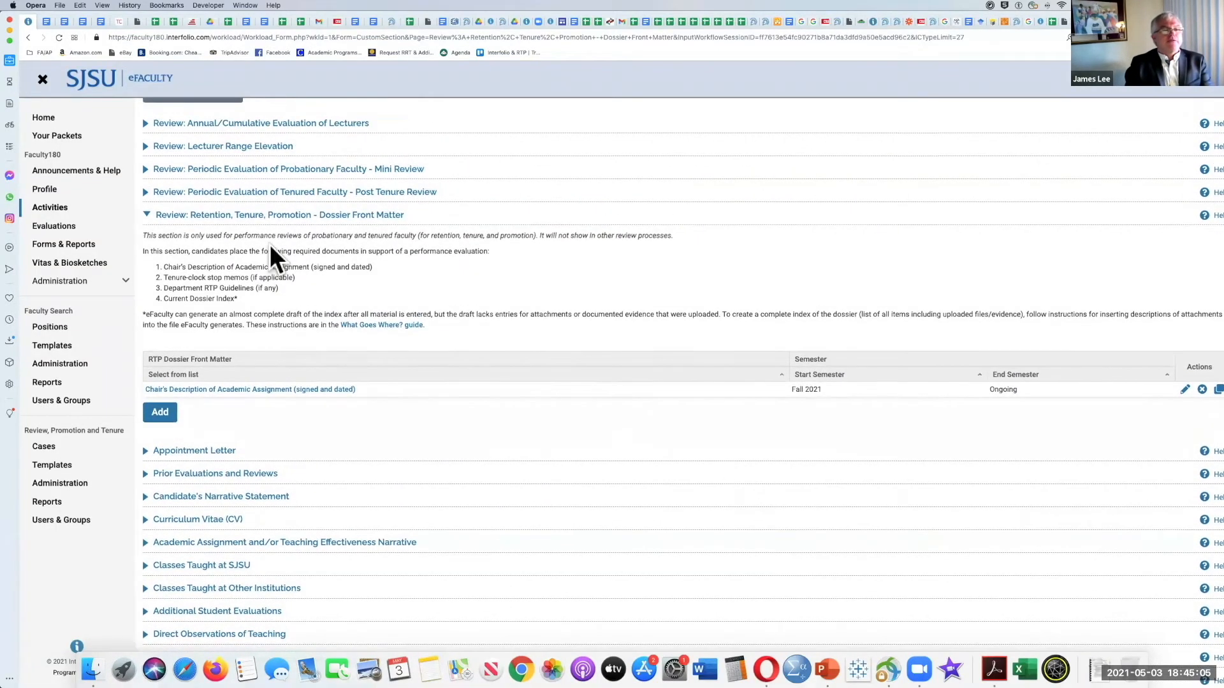
pyautogui.click(146, 210)
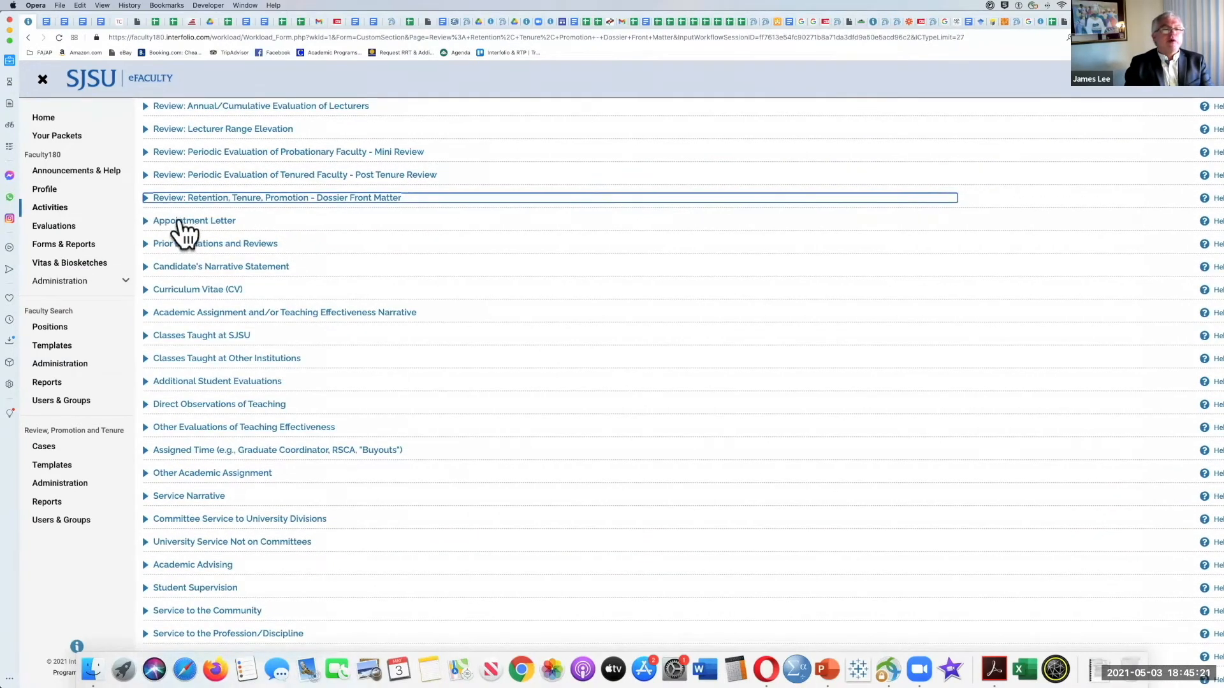
pyautogui.scroll(-1, 153, 233)
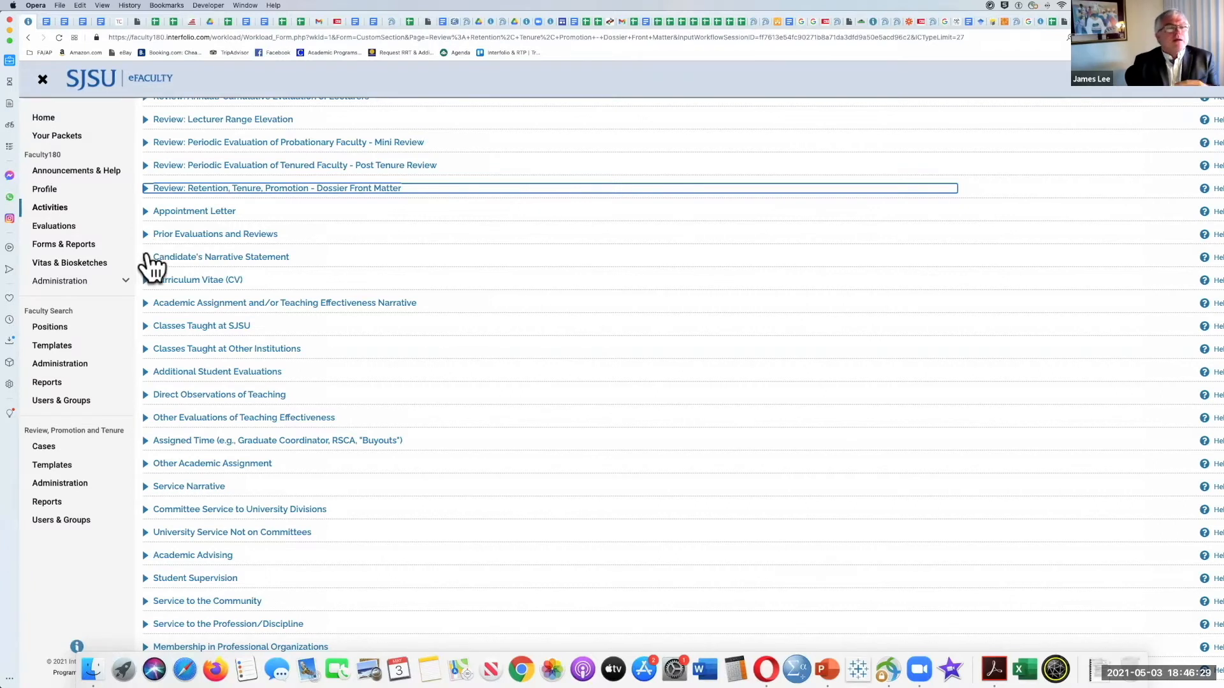
# Step: Expand the Prior Evaluations and Reviews section to view its instructions and semester entries, and collapse it
pyautogui.click(144, 235)
pyautogui.scroll(1, 359, 289)
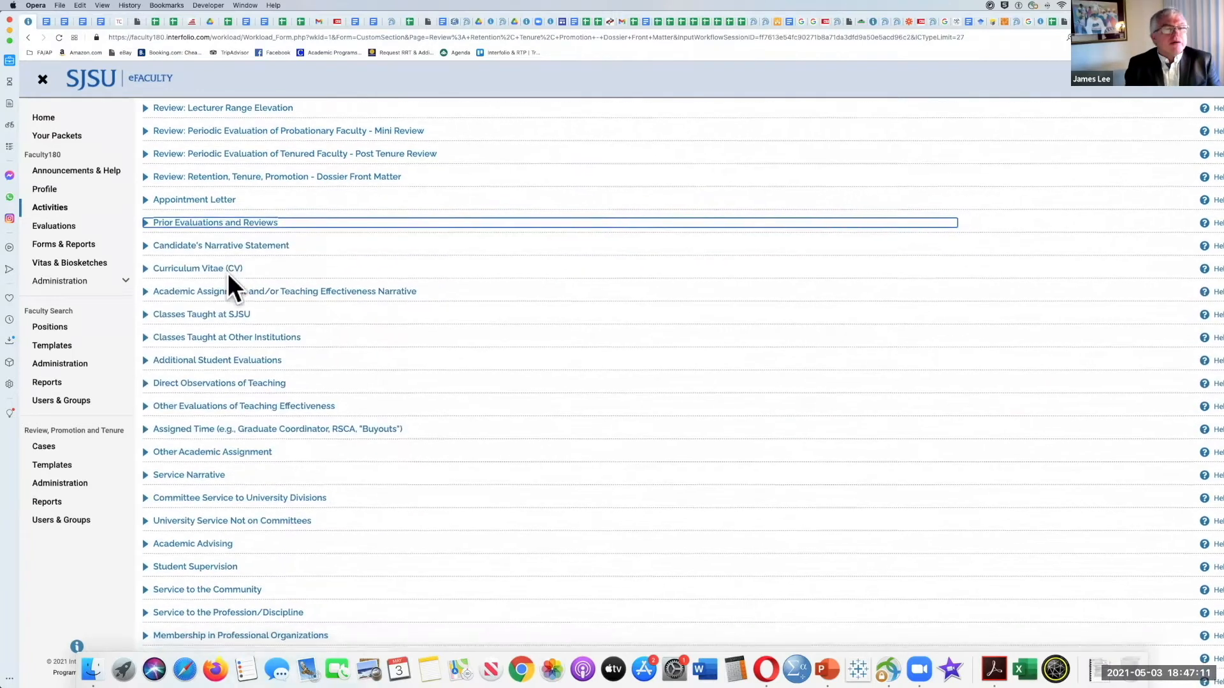
pyautogui.scroll(-1, 232, 287)
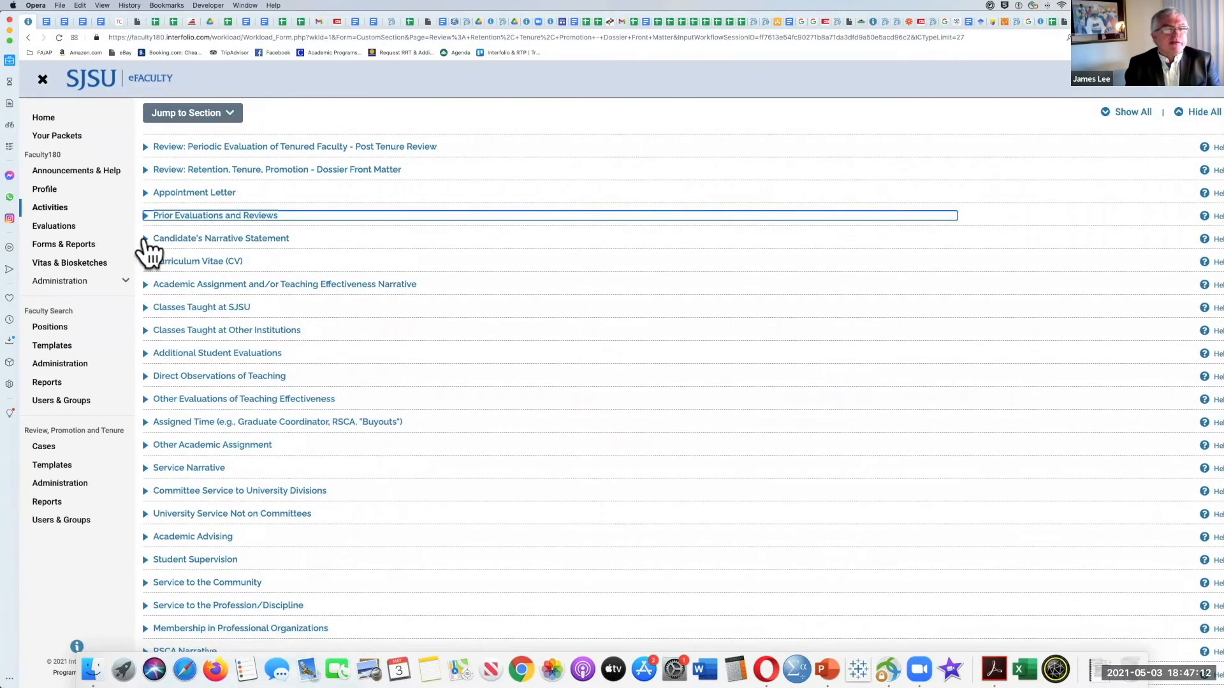
# Step: Expand the Candidate's Narrative Statement section to read its guidance and view its entry, and collapse it
pyautogui.click(145, 238)
pyautogui.scroll(-1, 374, 251)
pyautogui.scroll(-1, 375, 255)
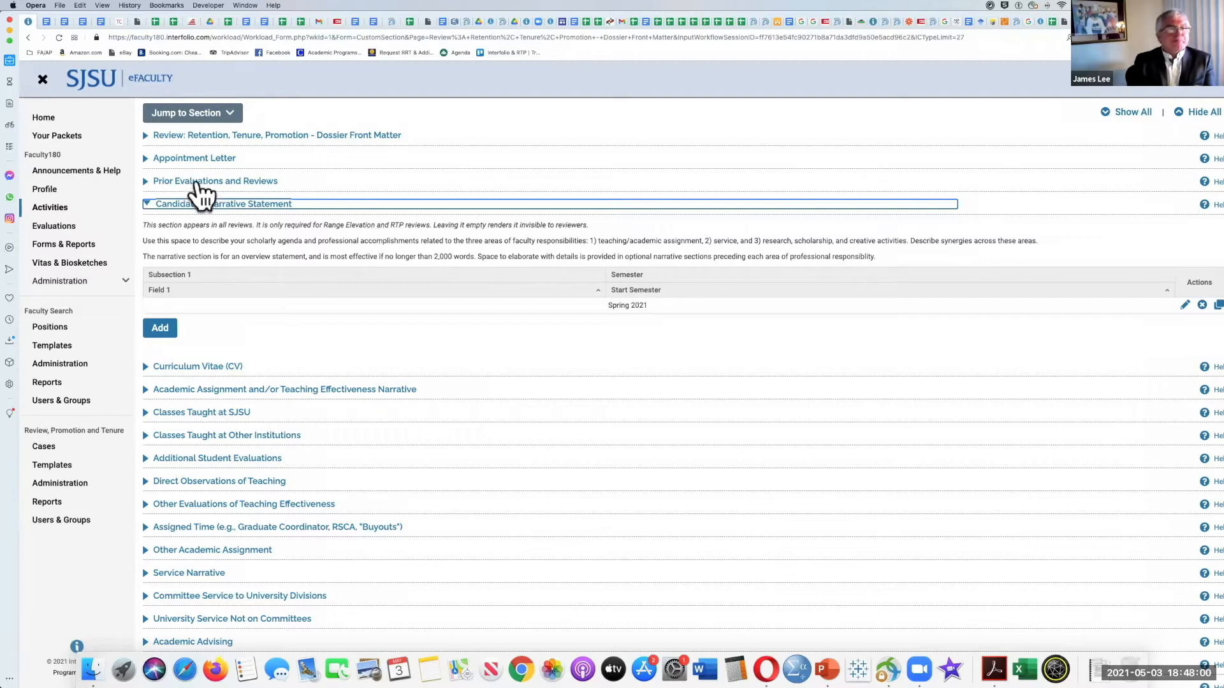
pyautogui.click(146, 204)
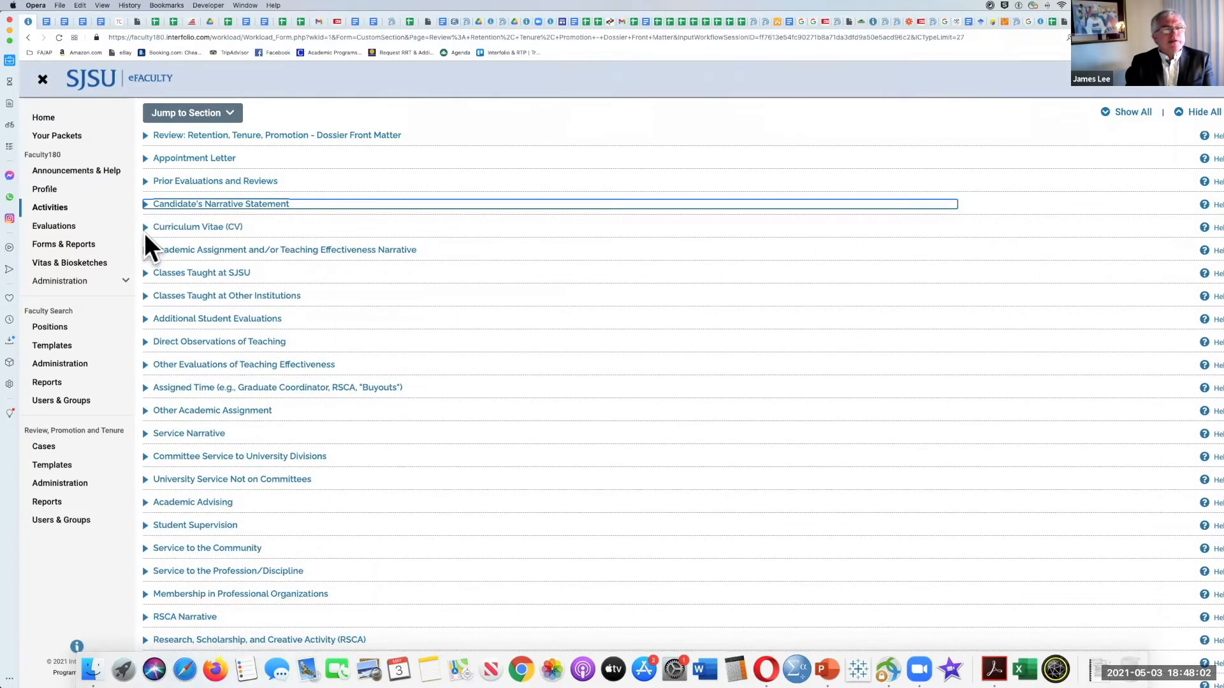
# Step: Expand the Curriculum Vitae (CV) section to view its stored entry, and collapse it
pyautogui.click(151, 228)
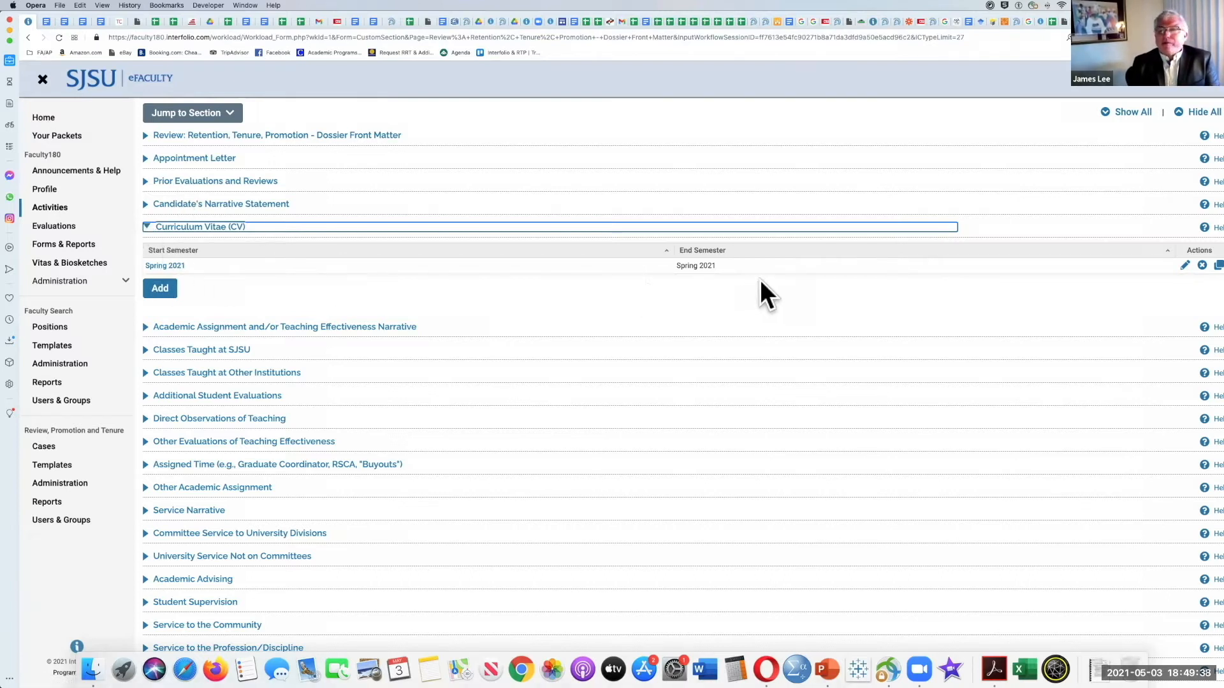
pyautogui.click(145, 228)
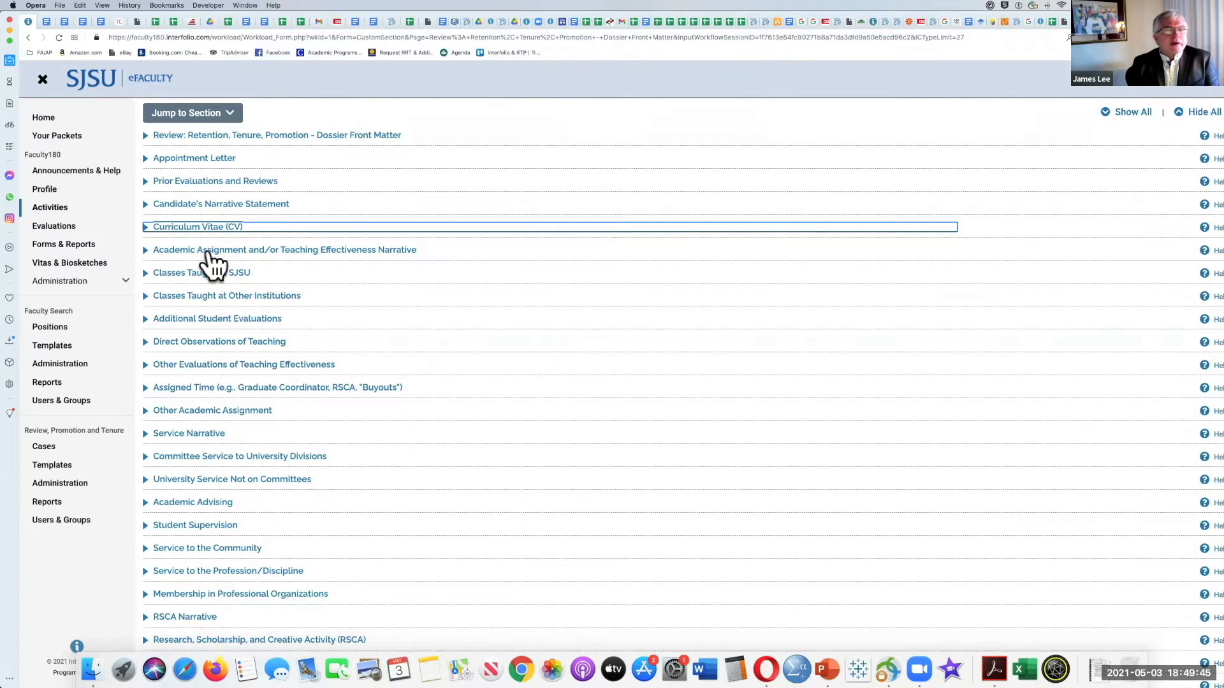
pyautogui.scroll(1, 213, 263)
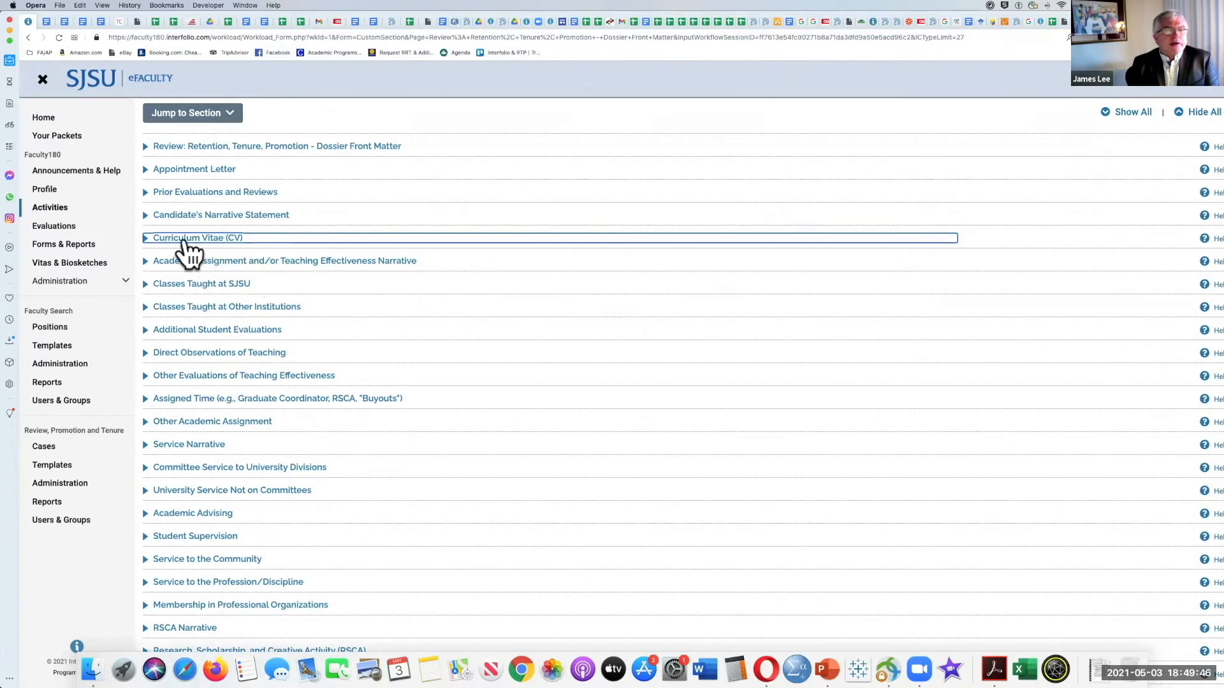
# Step: Look briefly into the Academic Assignment and/or Teaching Effectiveness Narrative and Candidate's Narrative Statement sections, and collapse both
pyautogui.click(145, 263)
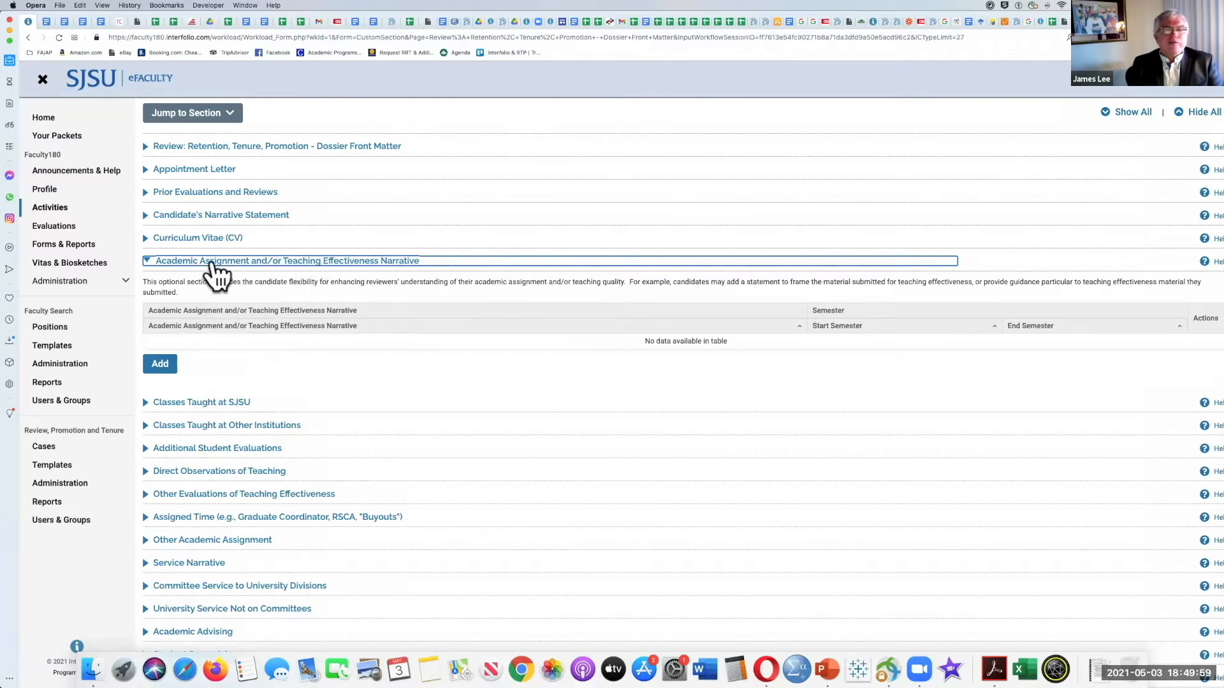
pyautogui.click(153, 263)
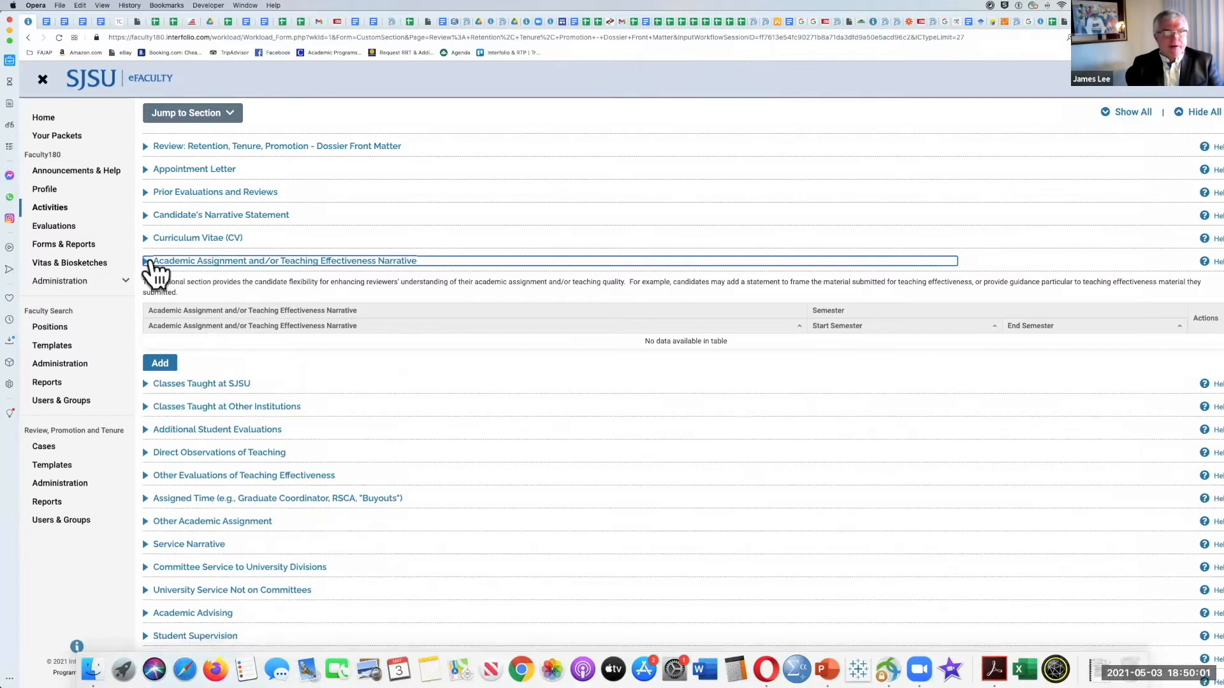
pyautogui.click(146, 217)
pyautogui.click(146, 216)
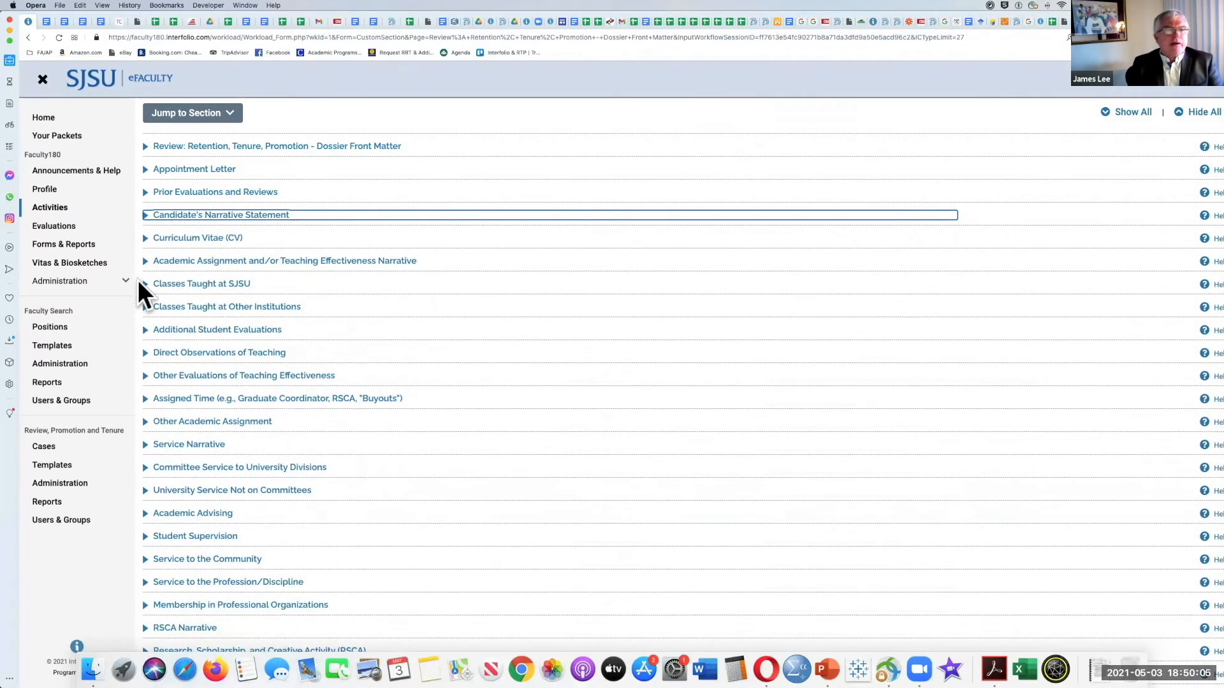
# Step: Open a blank Academic Assignment and/or Teaching Effectiveness Narrative entry form and activate its narrative text field
pyautogui.click(148, 263)
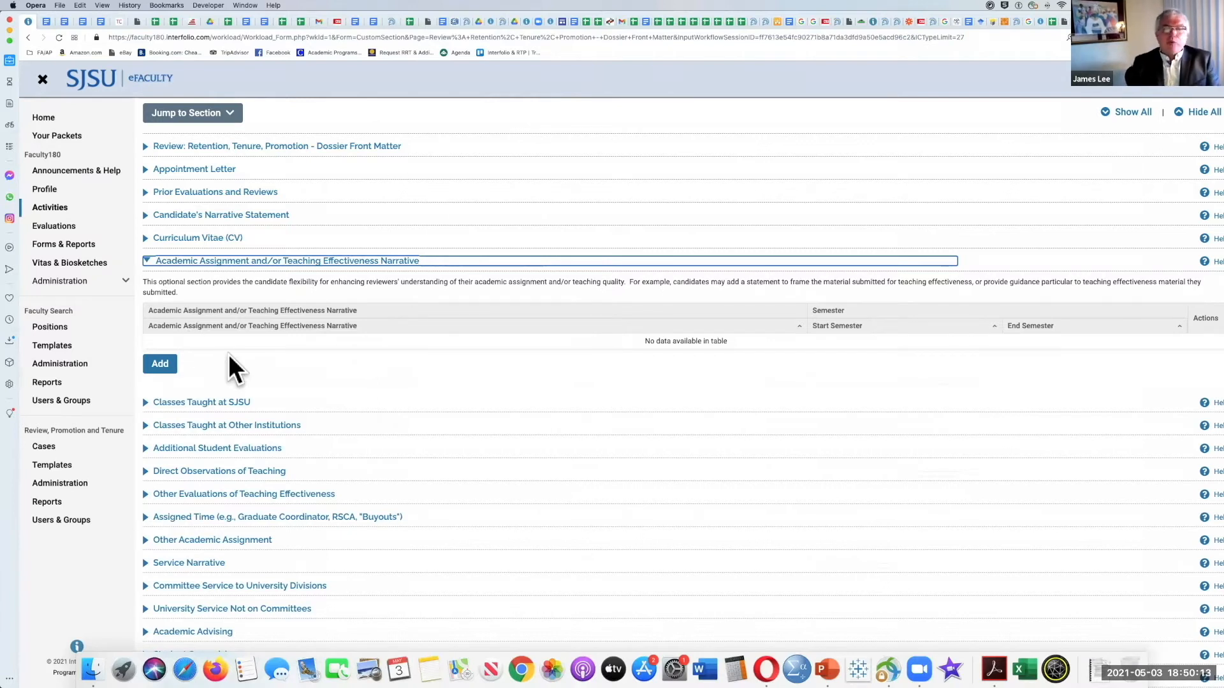
pyautogui.click(160, 363)
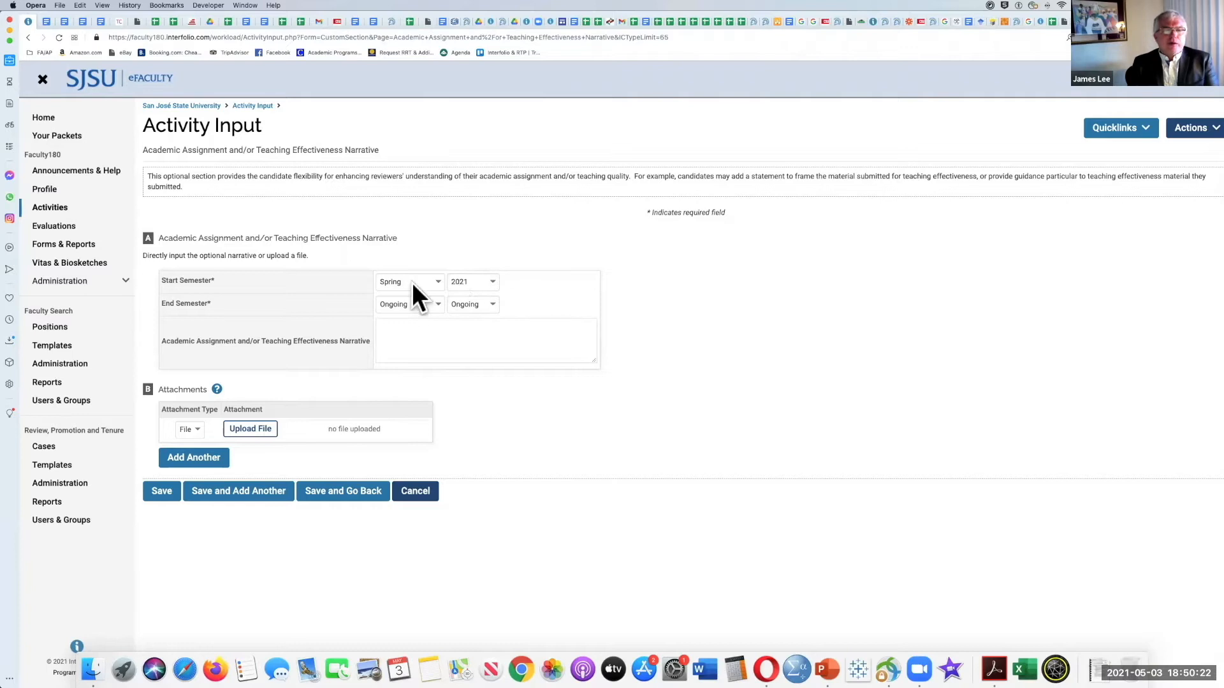
pyautogui.click(416, 336)
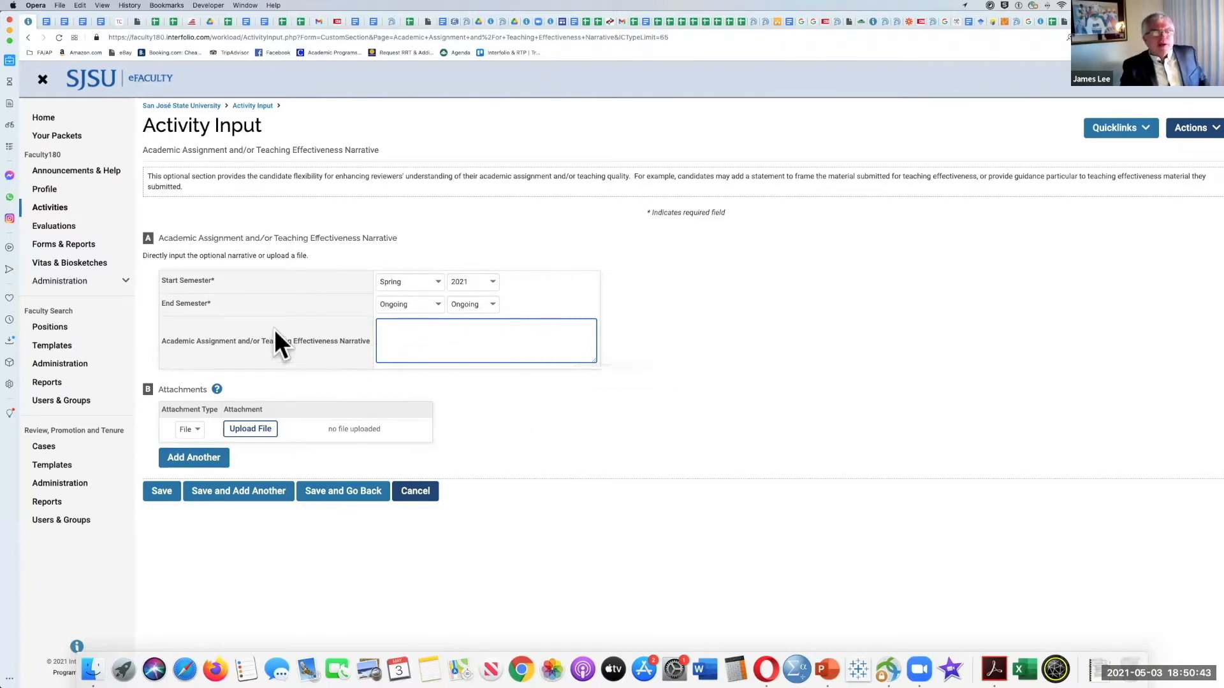
# Step: View the file upload option for the narrative entry's attachment without choosing a file, and revisit the direct text entry field
pyautogui.click(249, 429)
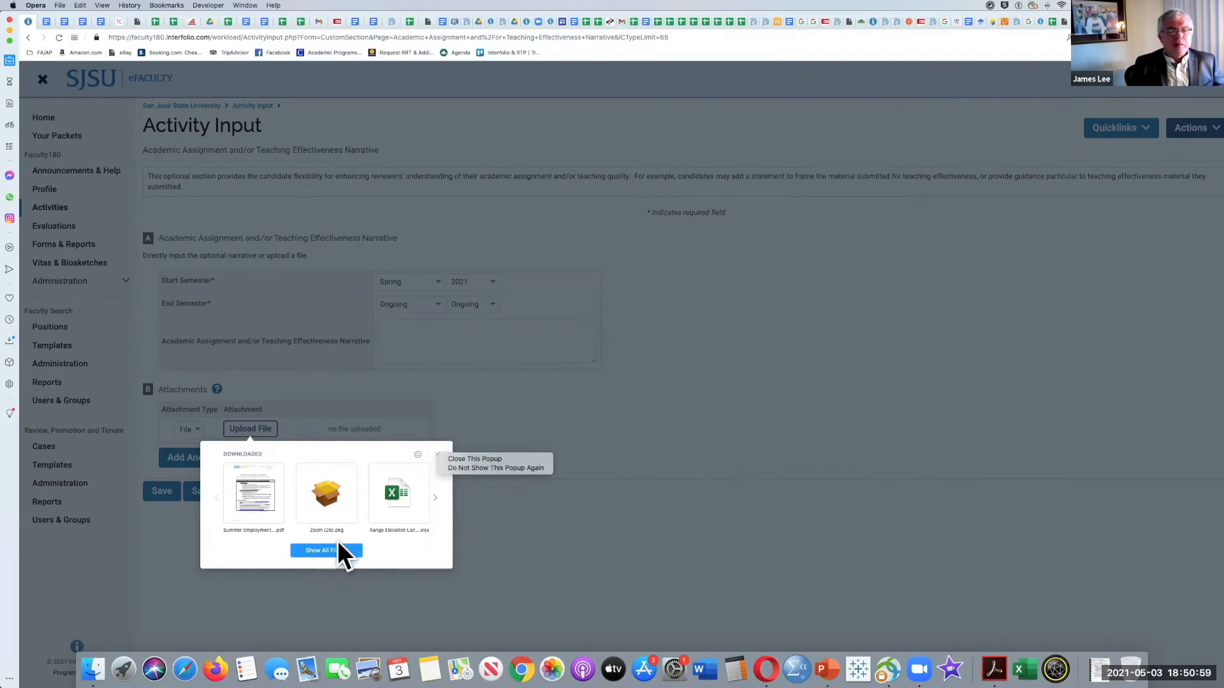
pyautogui.click(464, 455)
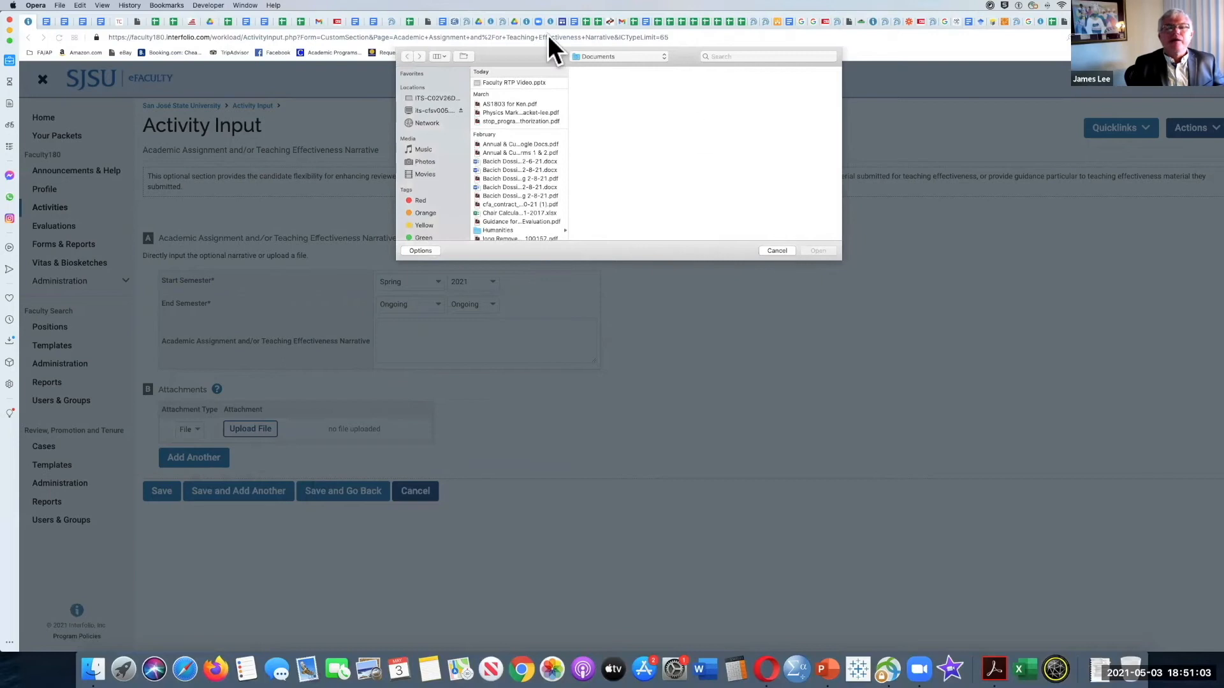
pyautogui.click(776, 250)
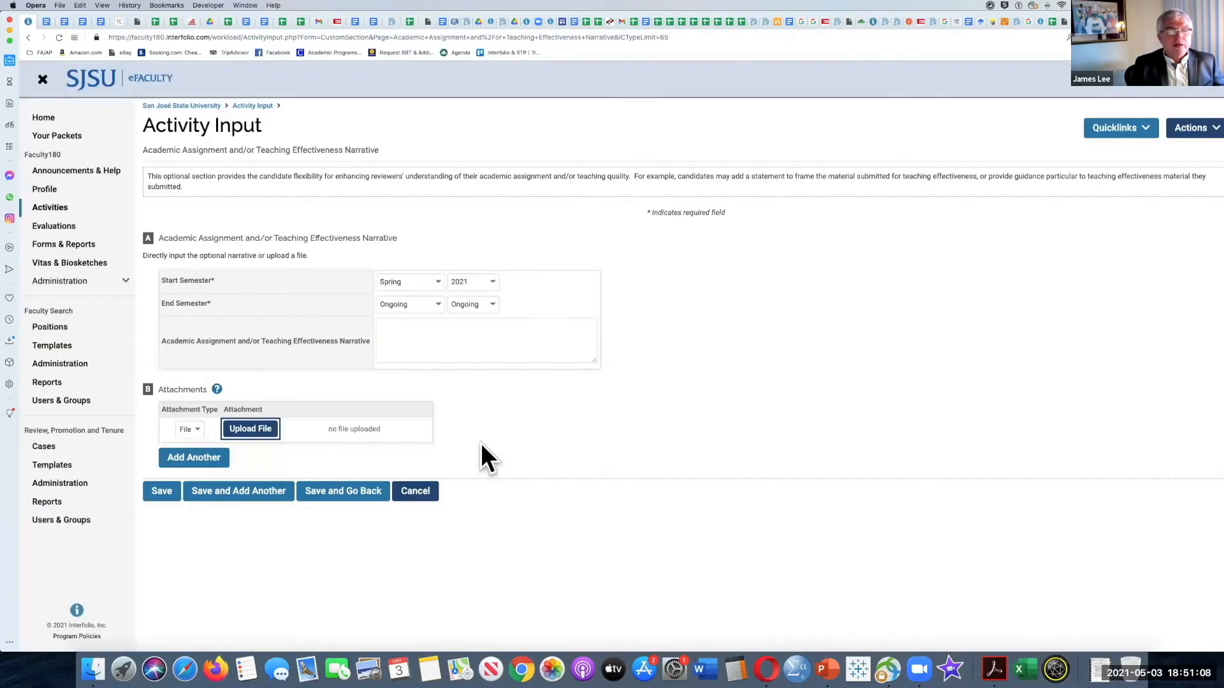
pyautogui.click(418, 330)
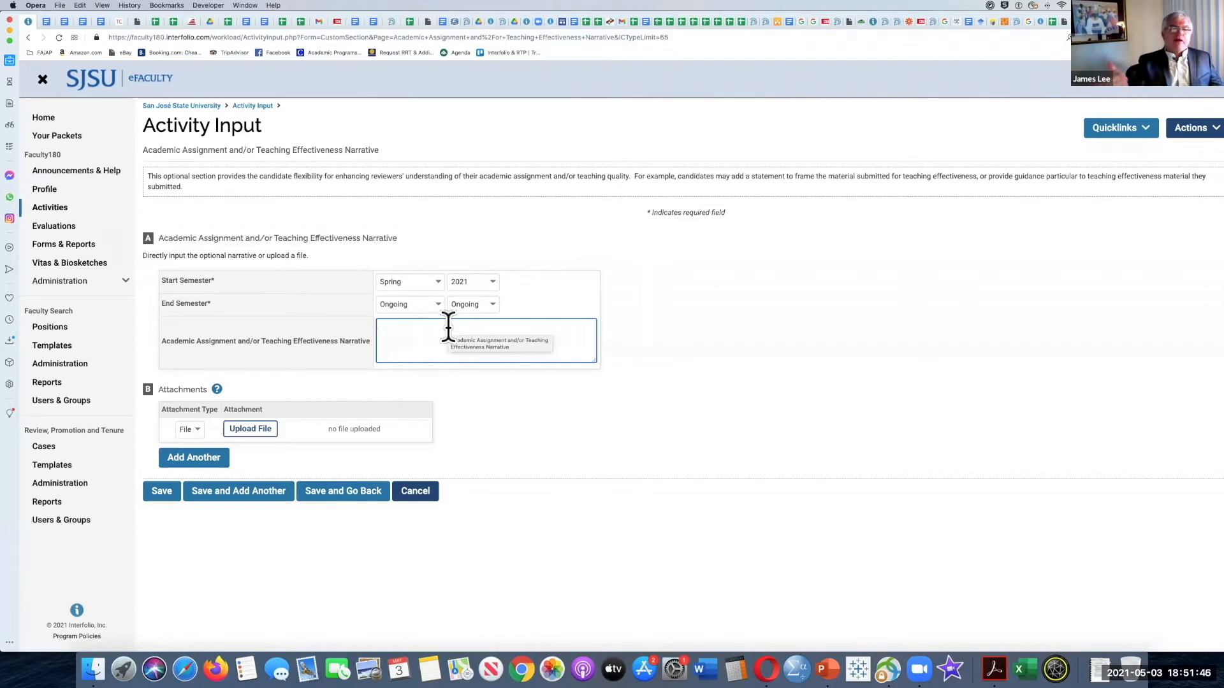
pyautogui.click(258, 428)
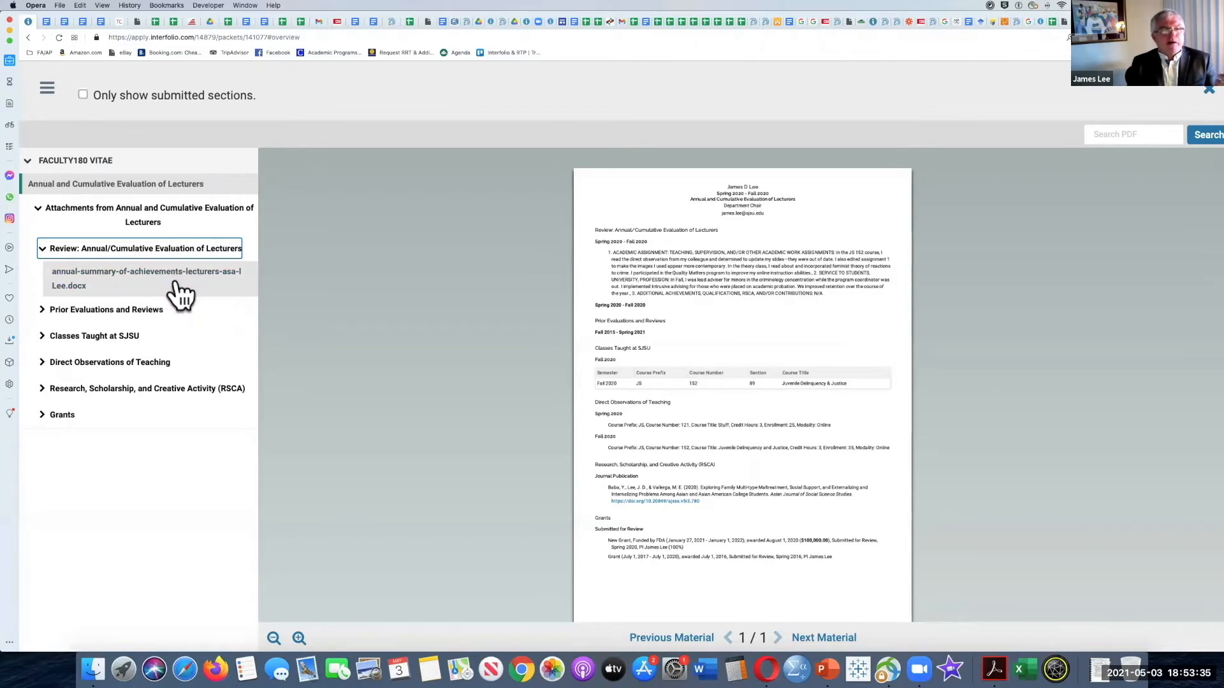
# Step: Read through the attached Annual Summary of Achievements document under Review: Annual/Cumulative Evaluation of Lecturers in the packet preview
pyautogui.click(180, 294)
pyautogui.scroll(-3, 645, 312)
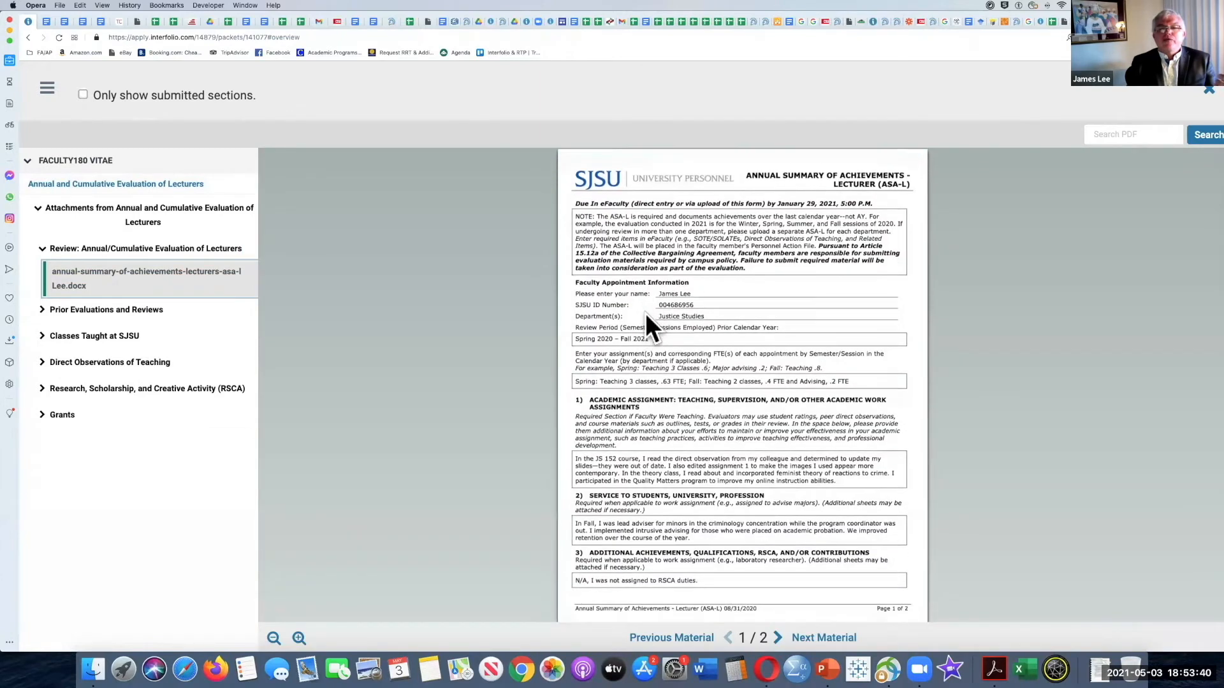
pyautogui.scroll(-4, 647, 317)
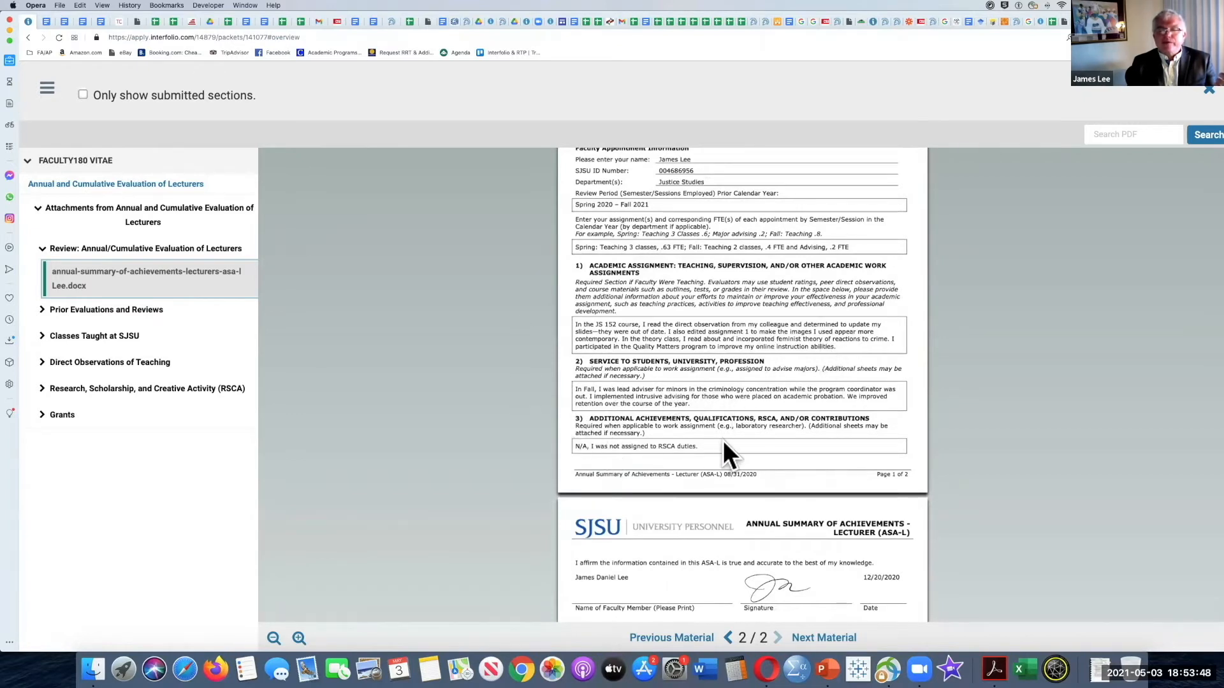
pyautogui.scroll(-3, 724, 443)
pyautogui.scroll(3, 634, 390)
pyautogui.scroll(3, 643, 328)
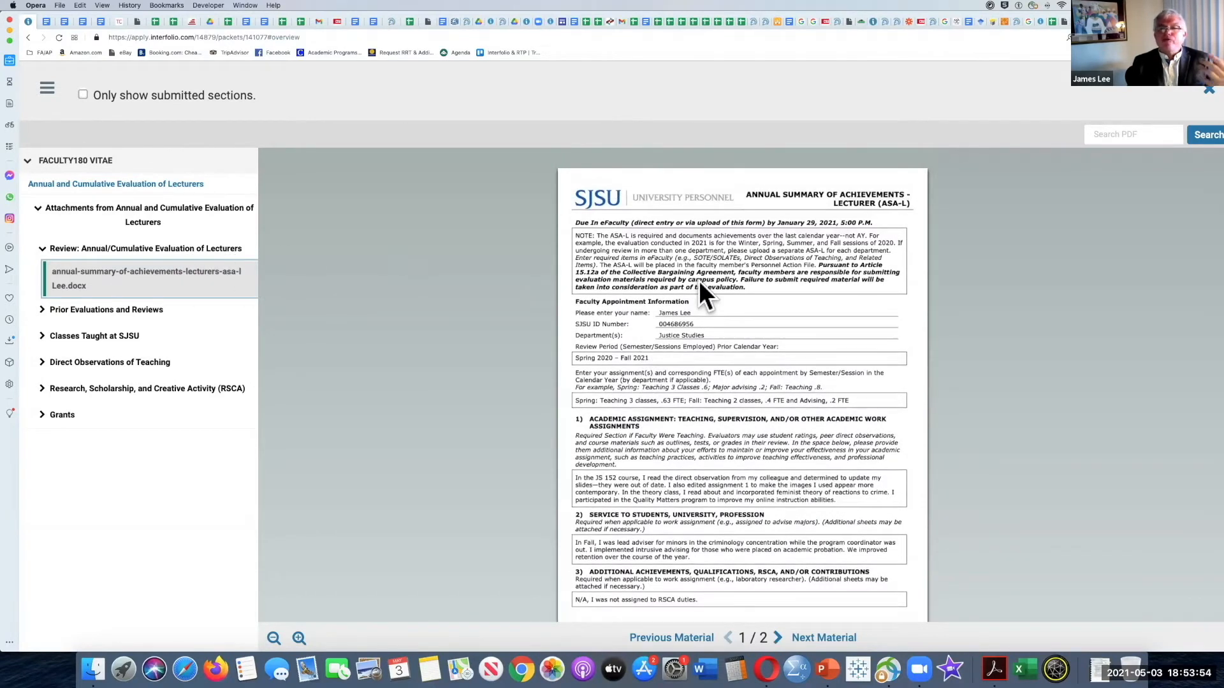
pyautogui.scroll(-1, 678, 298)
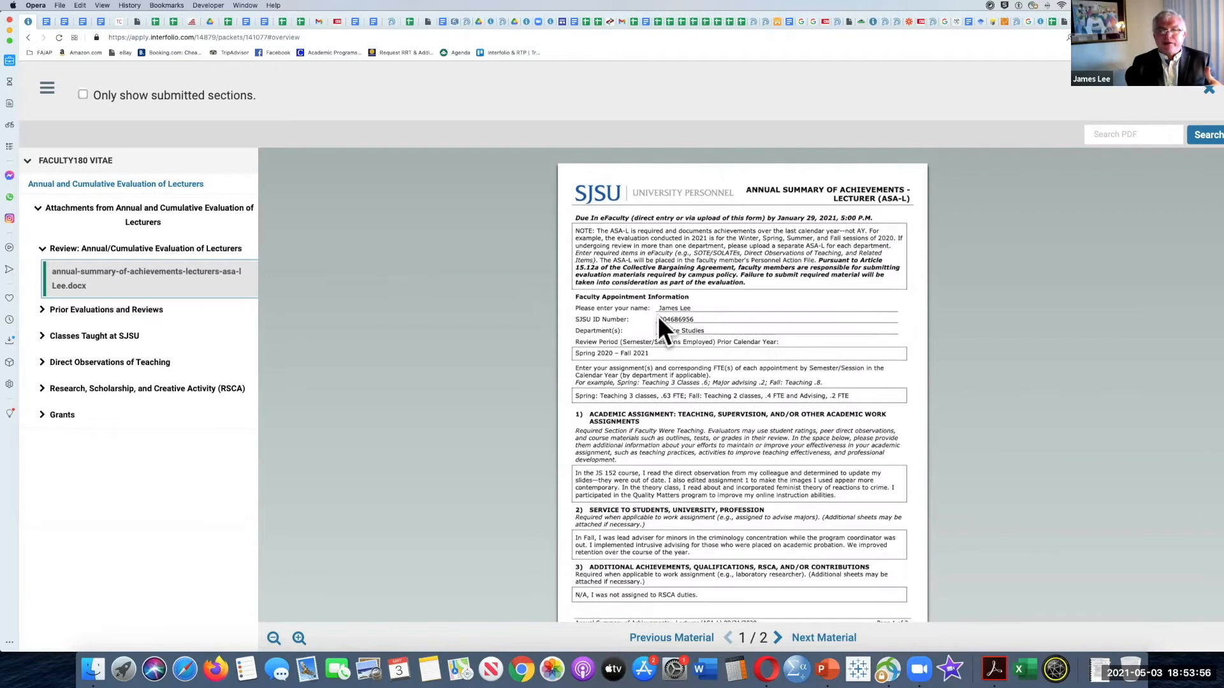
pyautogui.scroll(-2, 614, 390)
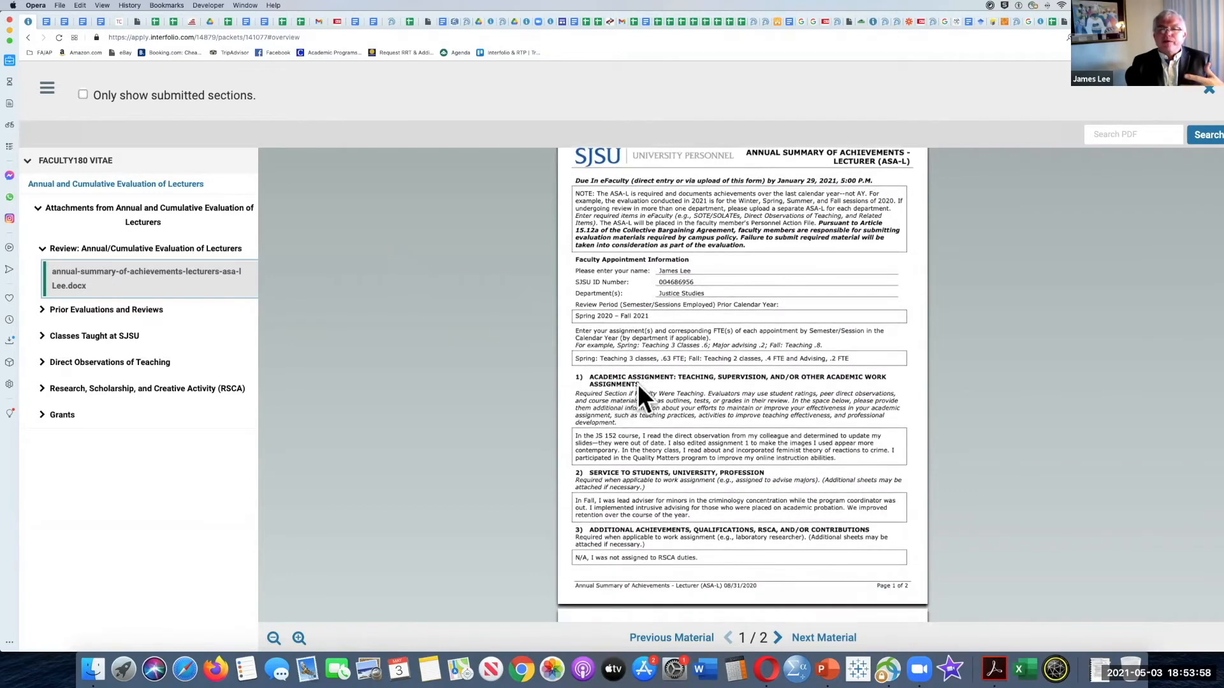
pyautogui.scroll(-5, 637, 391)
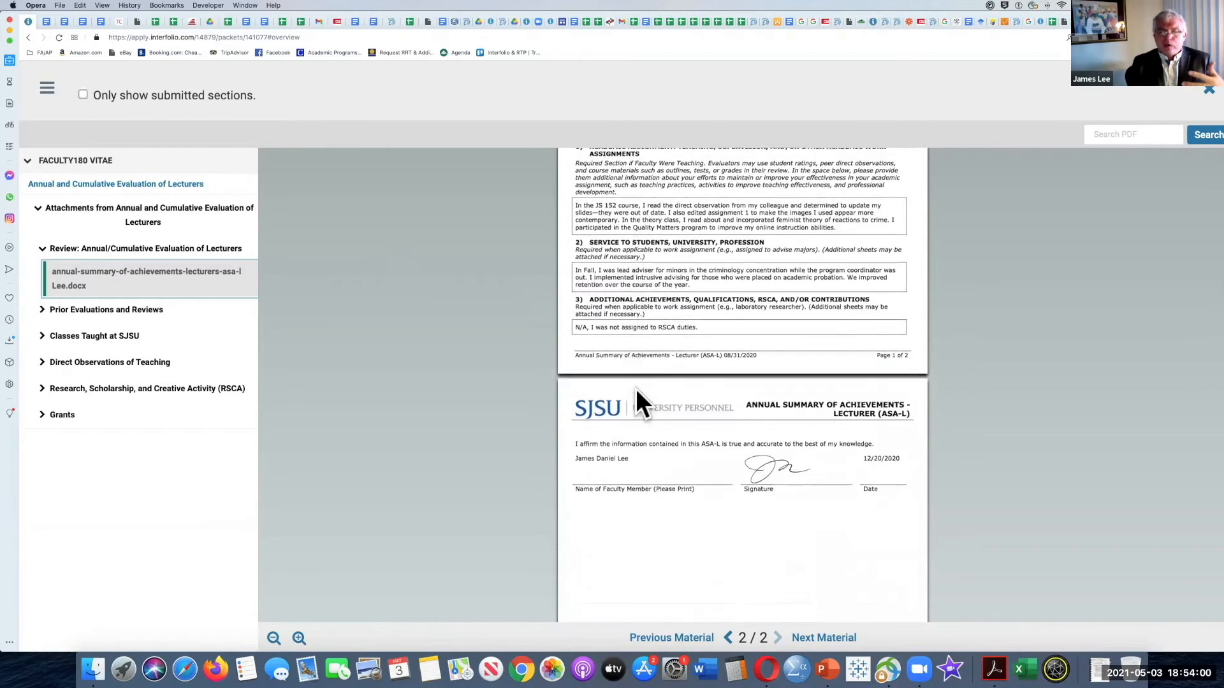
pyautogui.scroll(5, 636, 388)
# Step: Compare the Annual and Cumulative Evaluation of Lecturers vita with its attached document, and check the attachments group in the packet outline
pyautogui.click(137, 181)
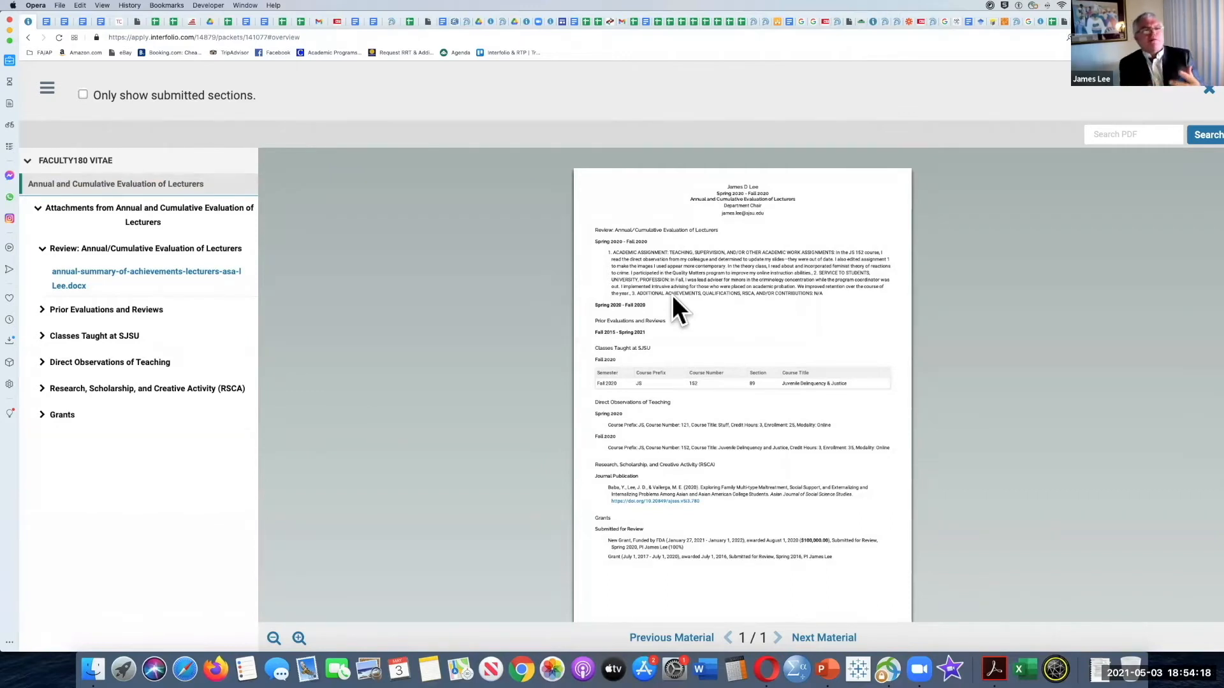
pyautogui.click(170, 273)
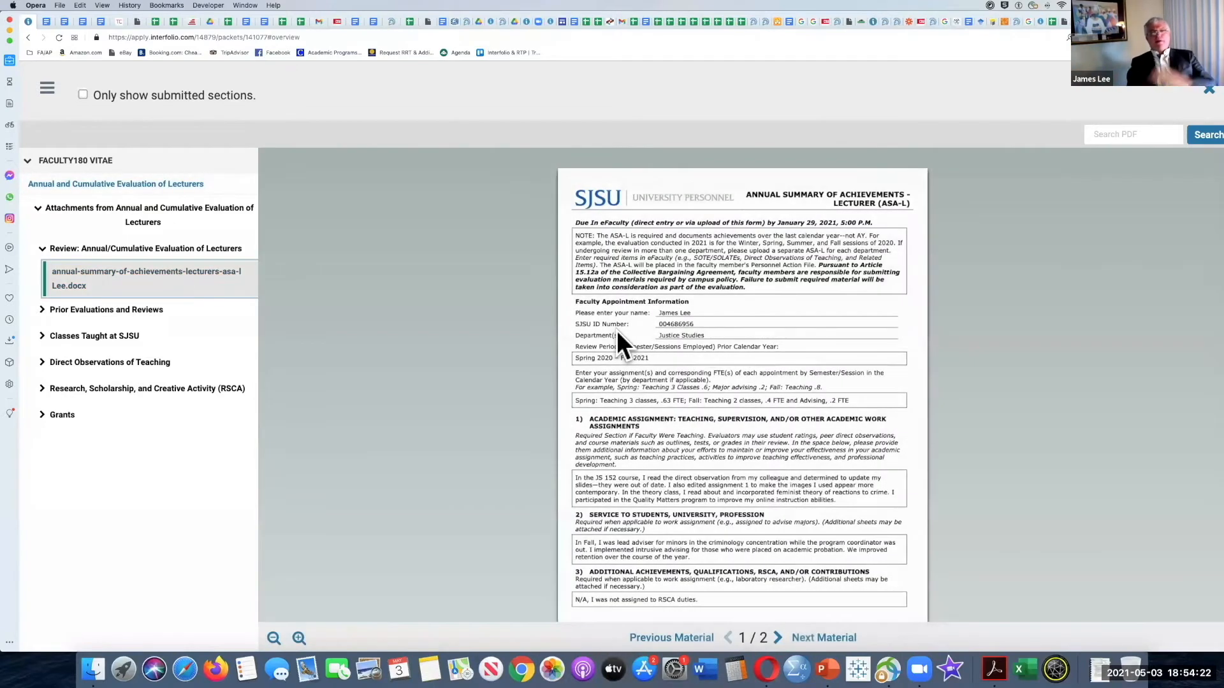
pyautogui.click(152, 211)
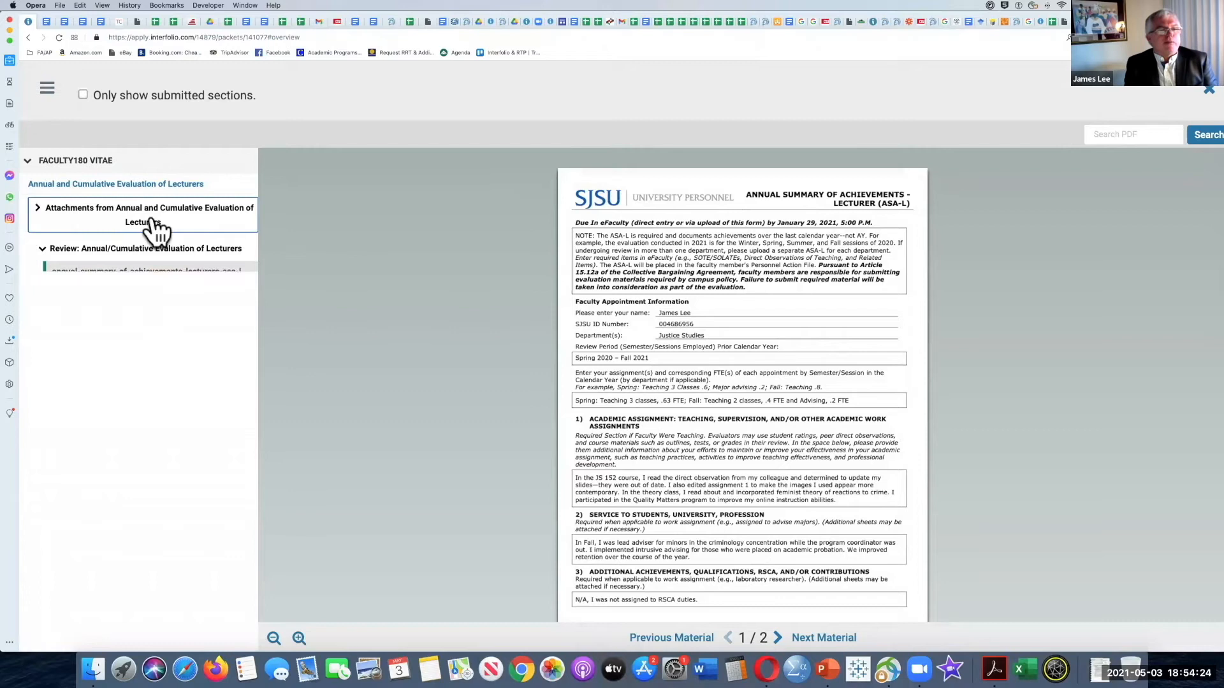
pyautogui.click(151, 209)
pyautogui.click(151, 209)
pyautogui.click(151, 190)
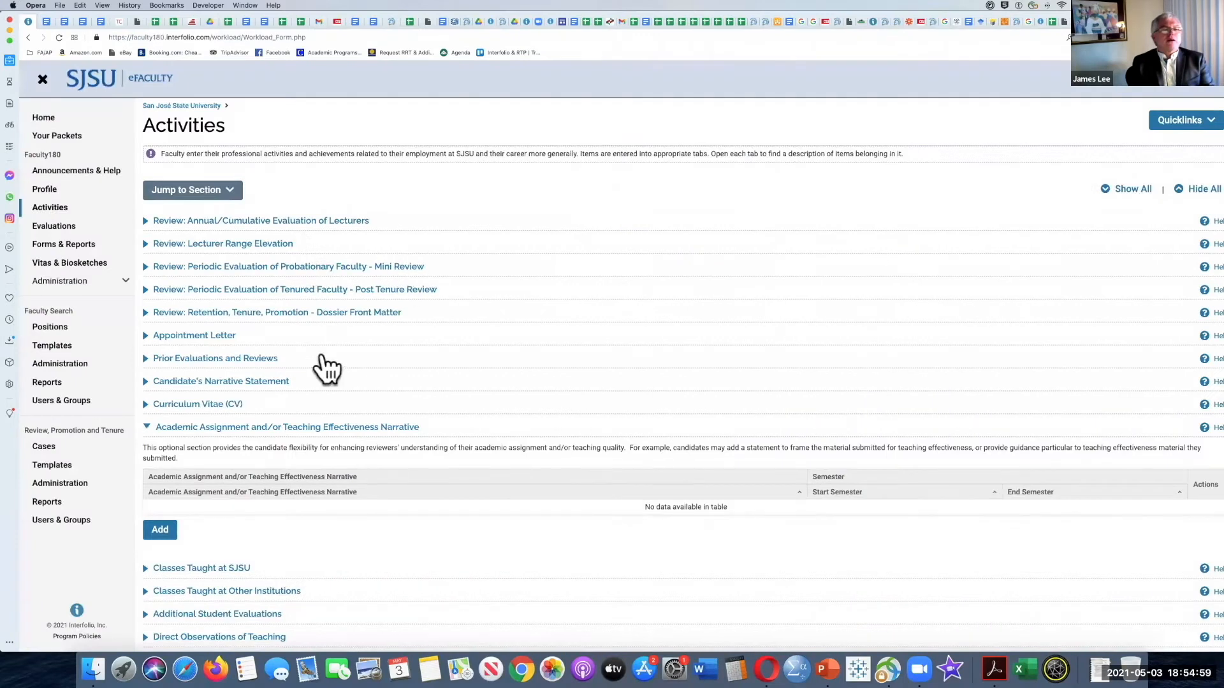
# Step: Collapse the Academic Assignment and/or Teaching Effectiveness Narrative section in Activities, and expand Classes Taught at SJSU to read its instructions and course table
pyautogui.scroll(-2, 322, 383)
pyautogui.click(145, 355)
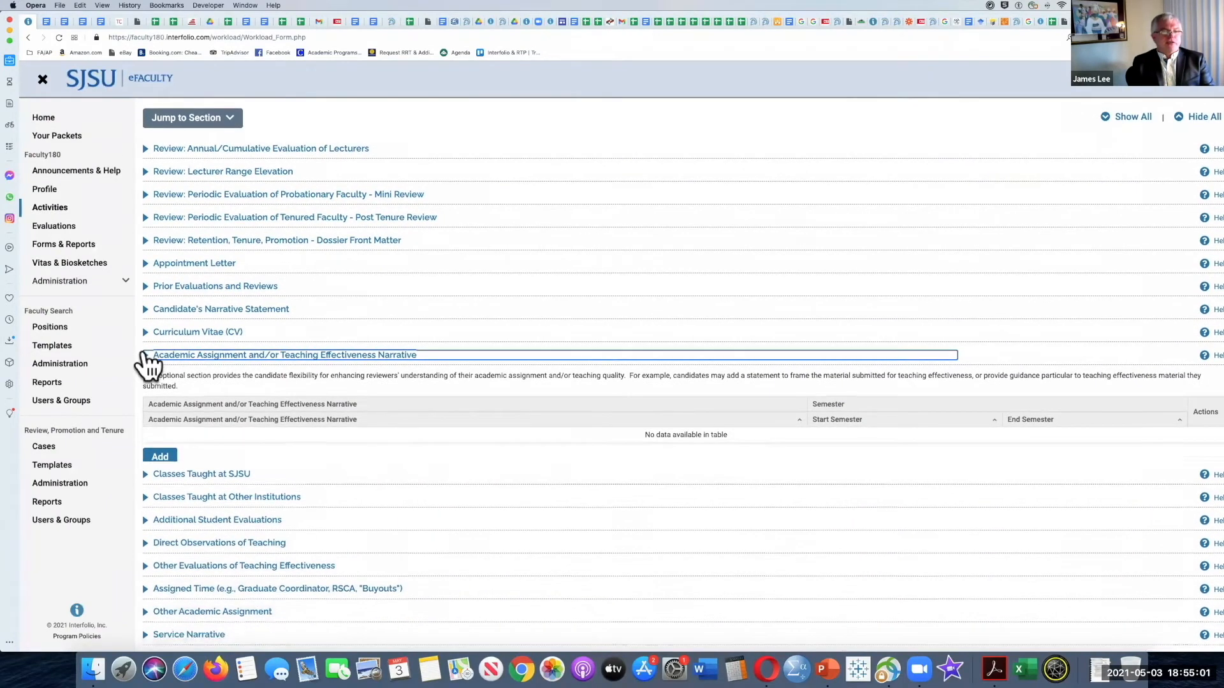
pyautogui.scroll(-2, 148, 363)
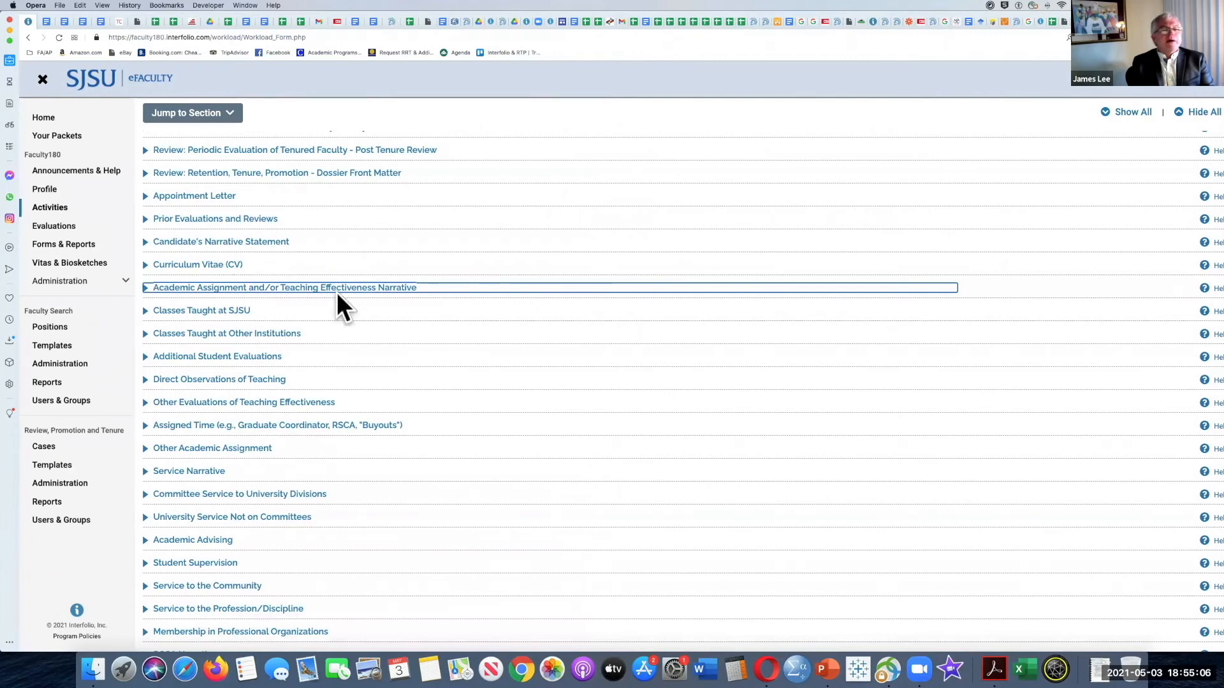
pyautogui.scroll(-2, 261, 293)
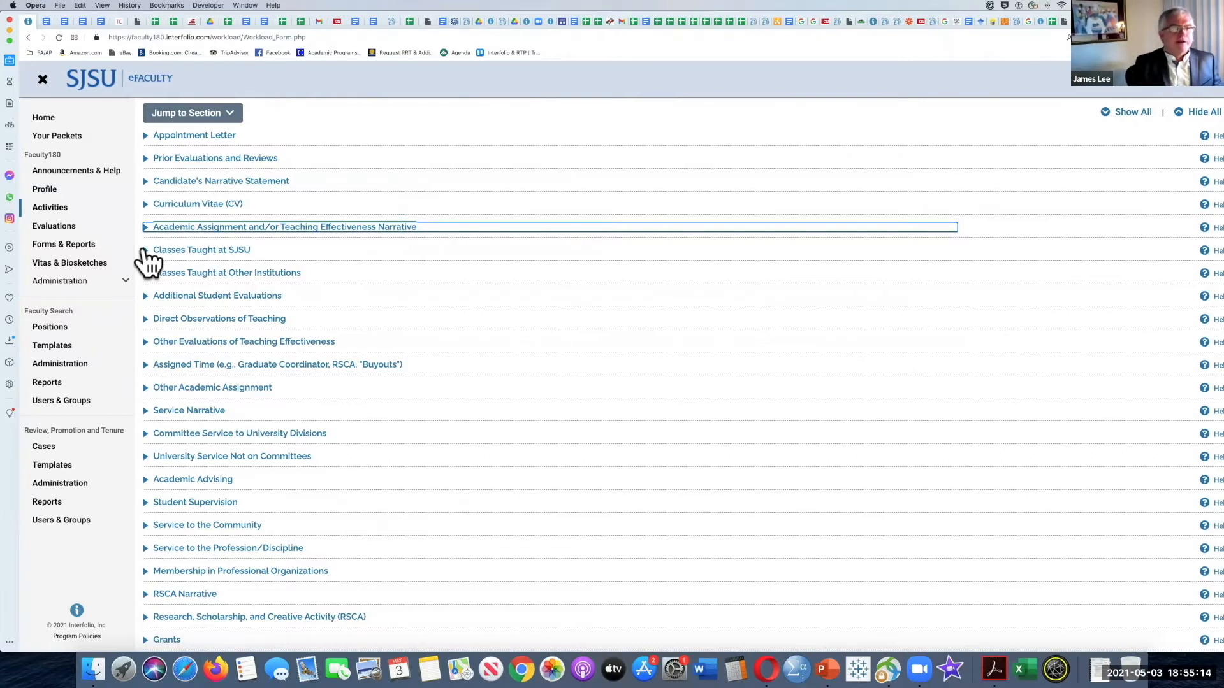
pyautogui.click(145, 251)
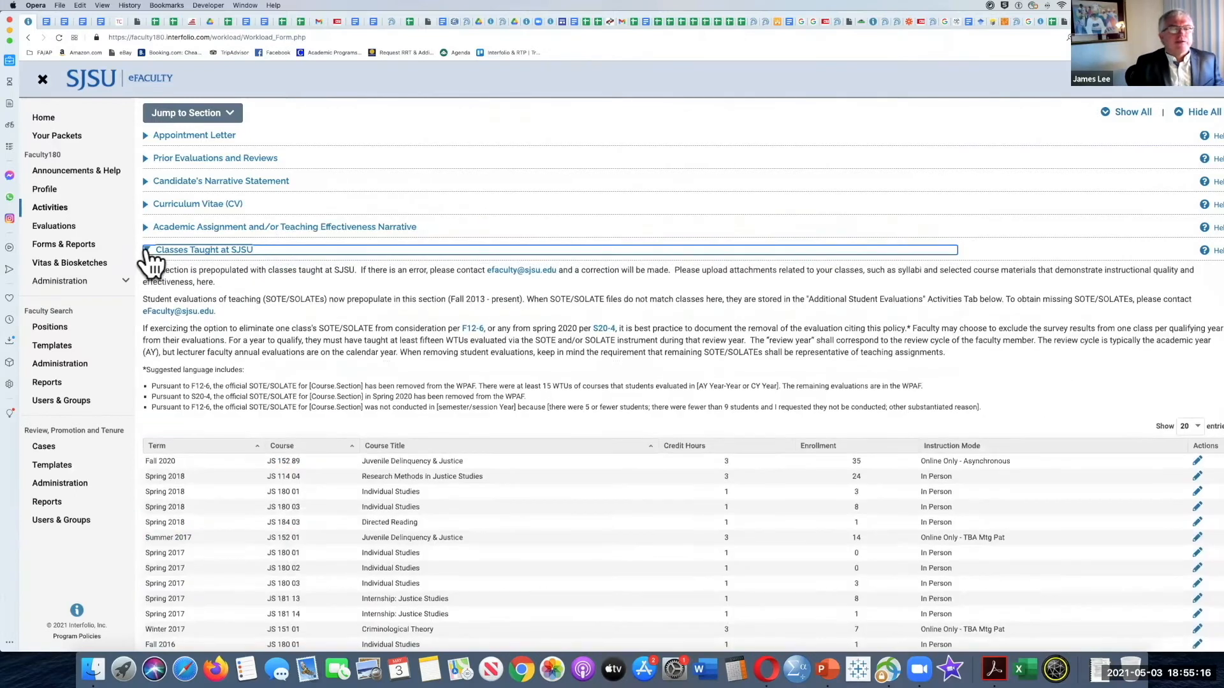
pyautogui.scroll(-2, 248, 273)
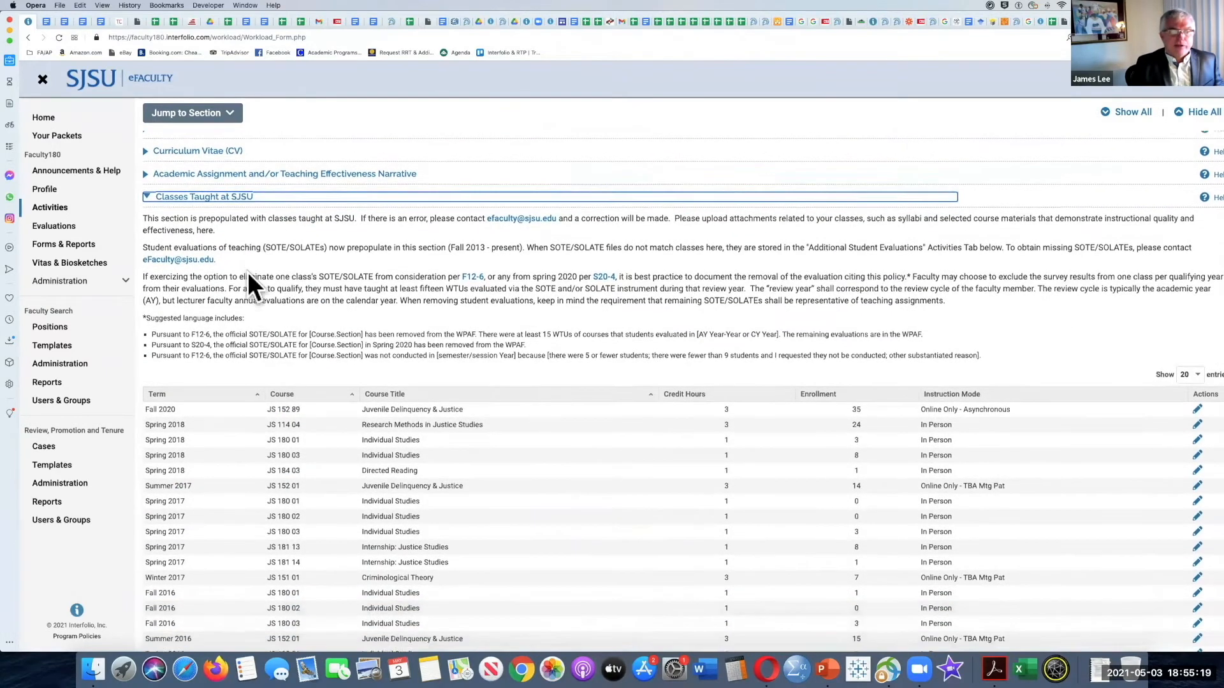
pyautogui.scroll(-1, 249, 272)
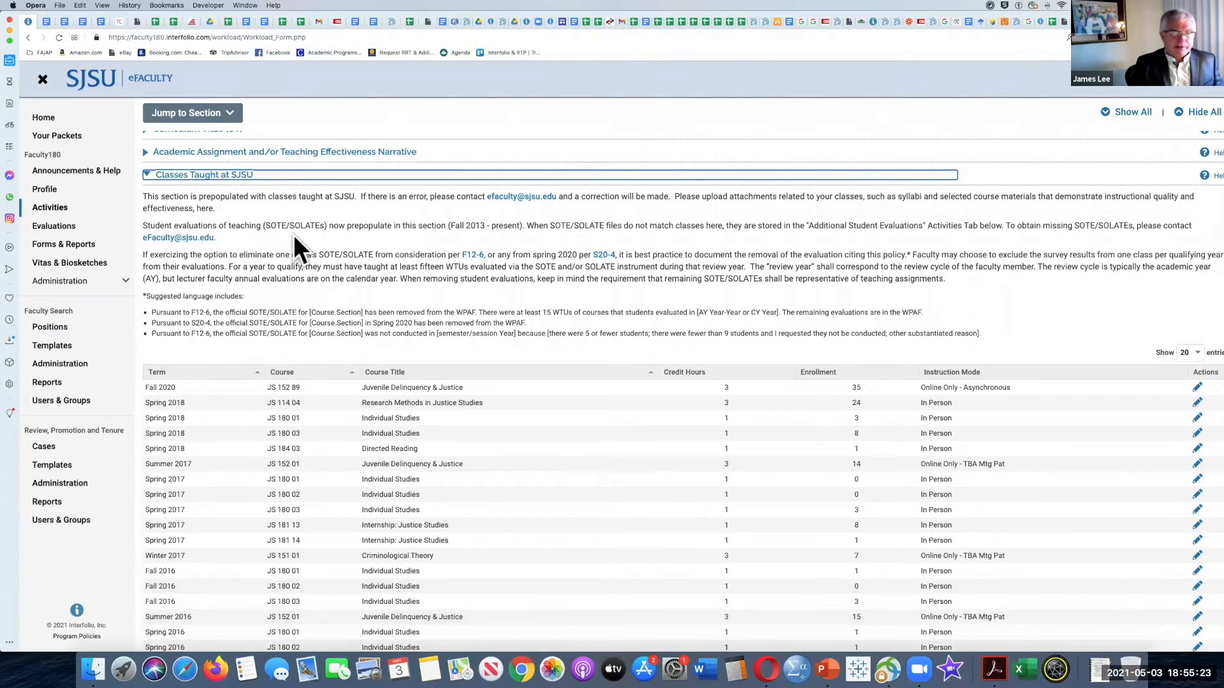
pyautogui.scroll(-1, 295, 237)
pyautogui.scroll(-1, 293, 239)
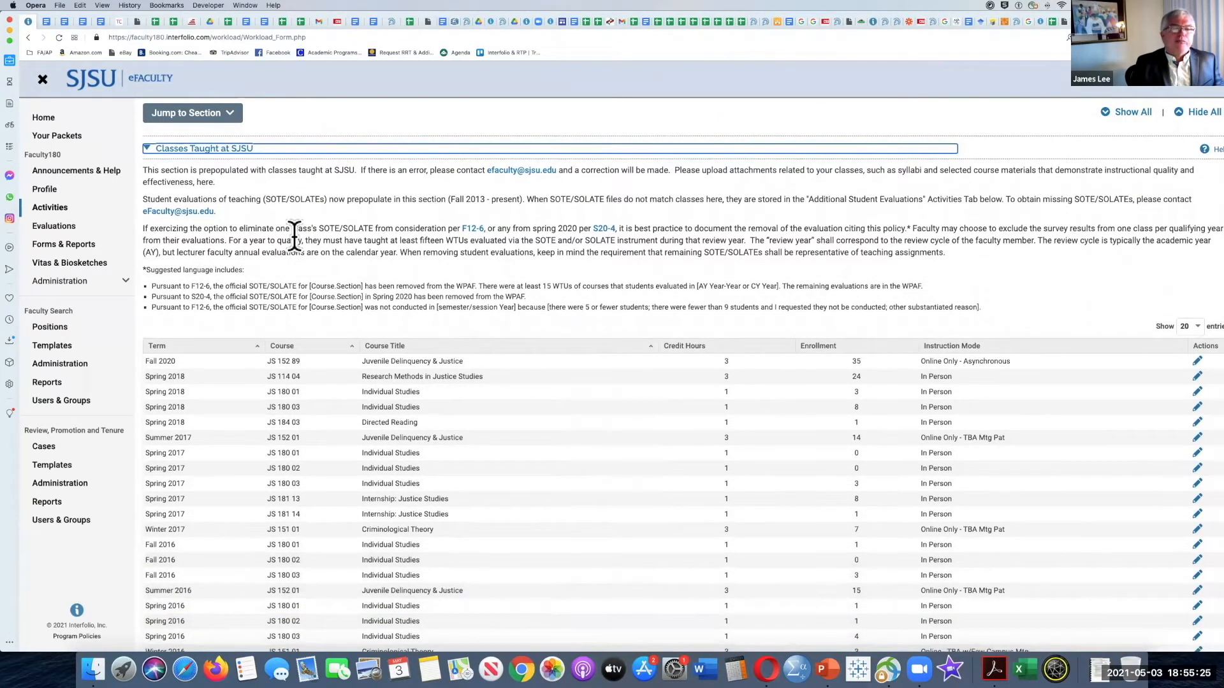
# Step: Check the syllabus file attached to the Fall 2020 JS 152 89 class entry, and leave the entry without saving
pyautogui.scroll(-3, 294, 237)
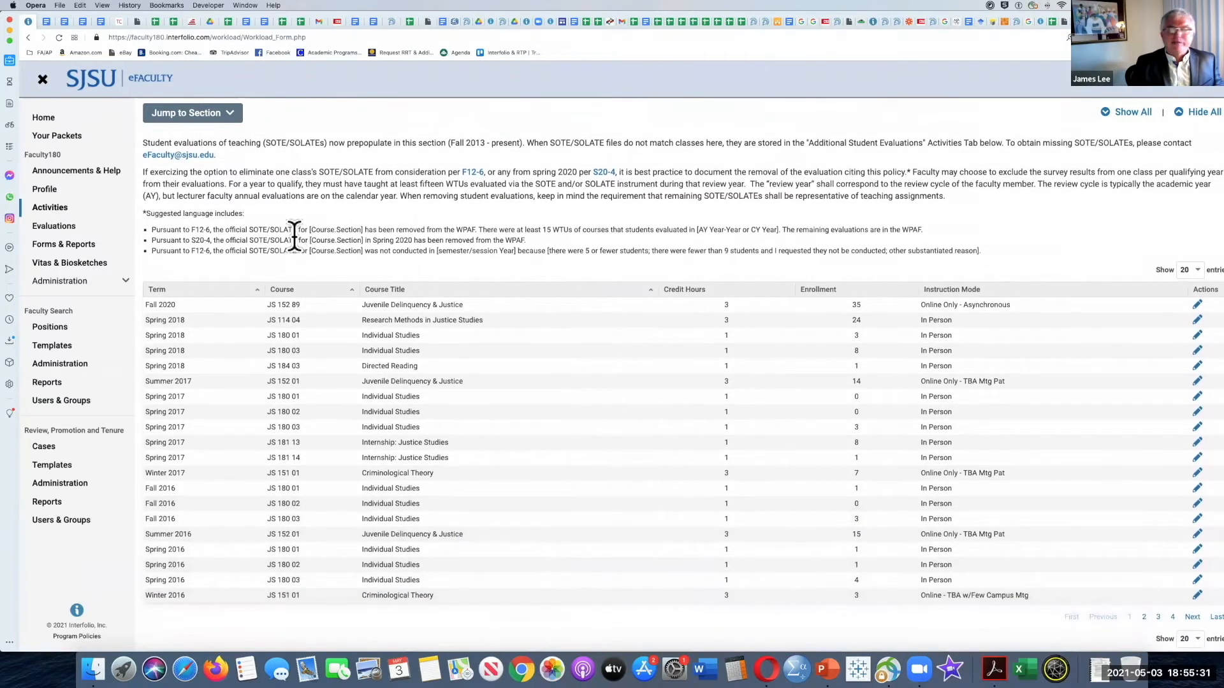
pyautogui.scroll(3, 294, 237)
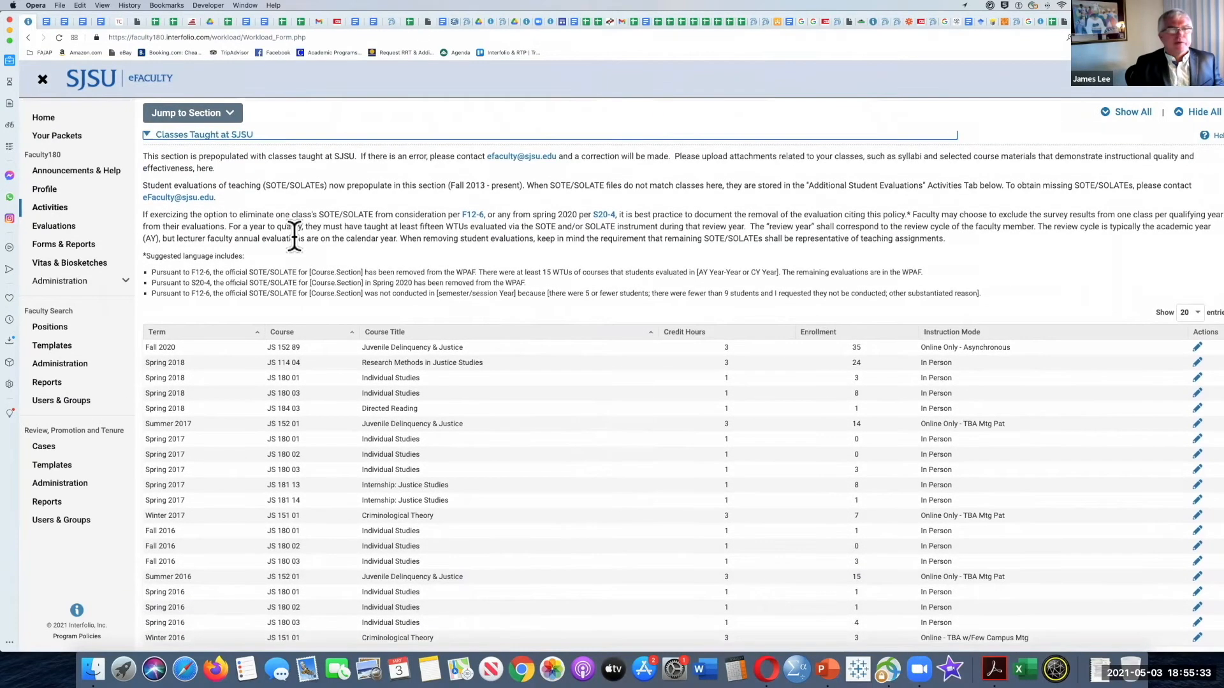
pyautogui.scroll(2, 294, 237)
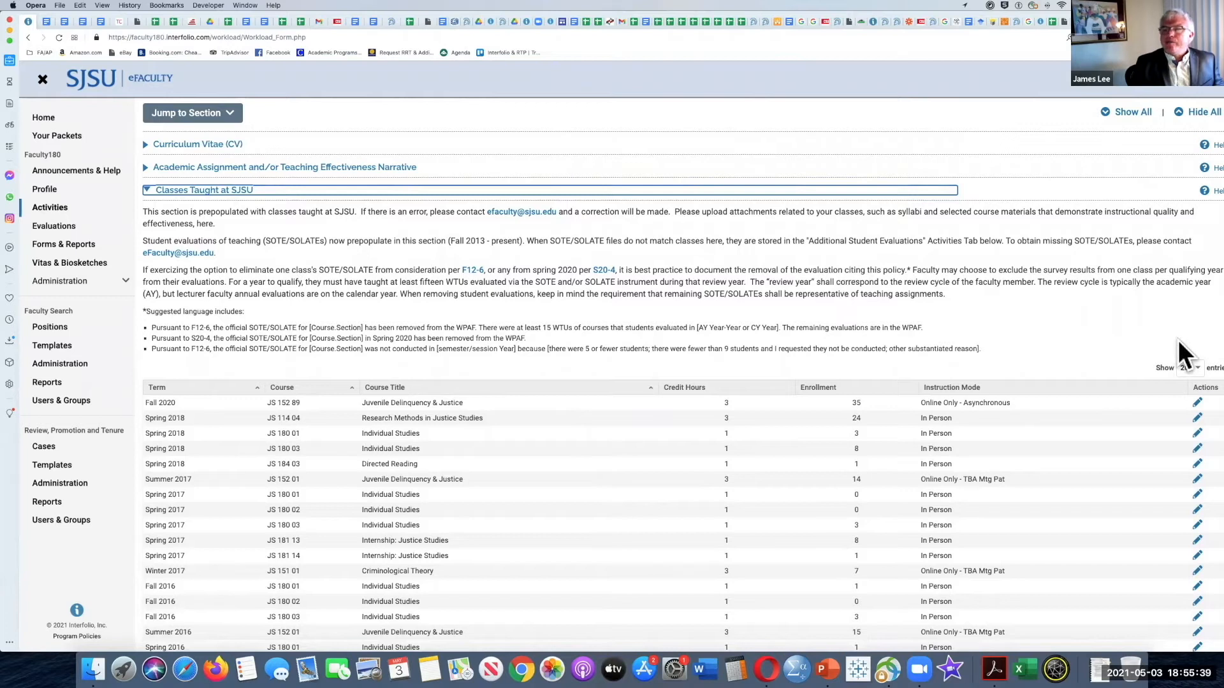
pyautogui.scroll(-1, 1160, 364)
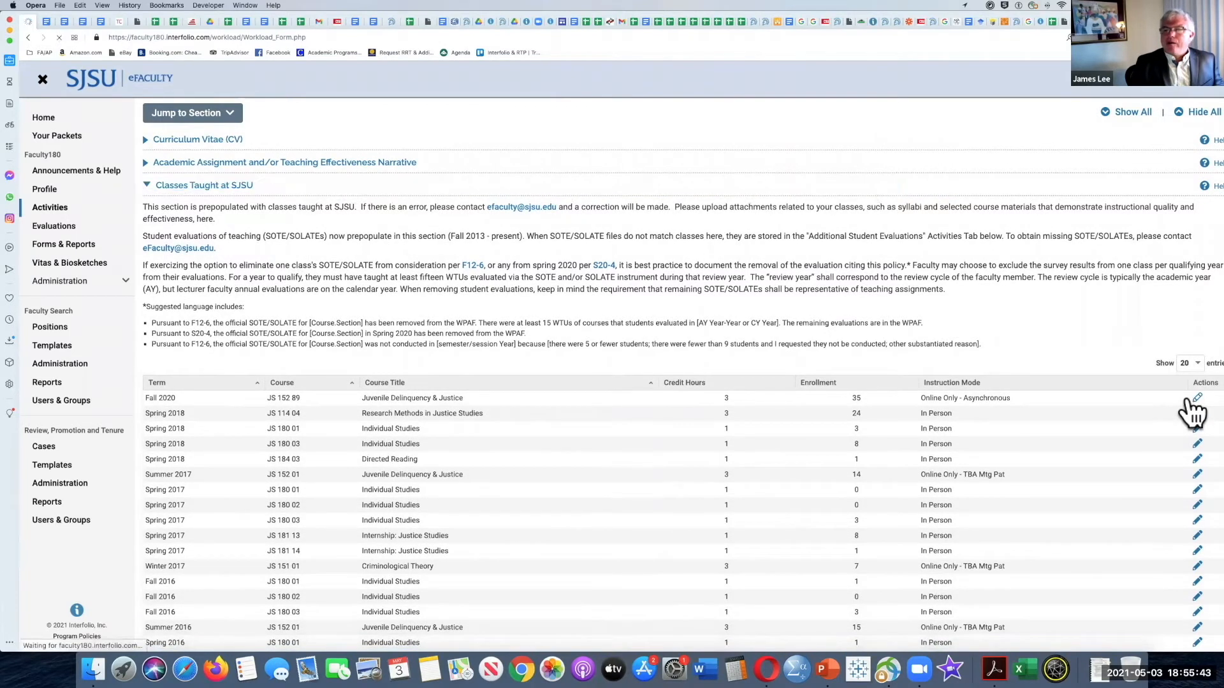
pyautogui.click(1192, 401)
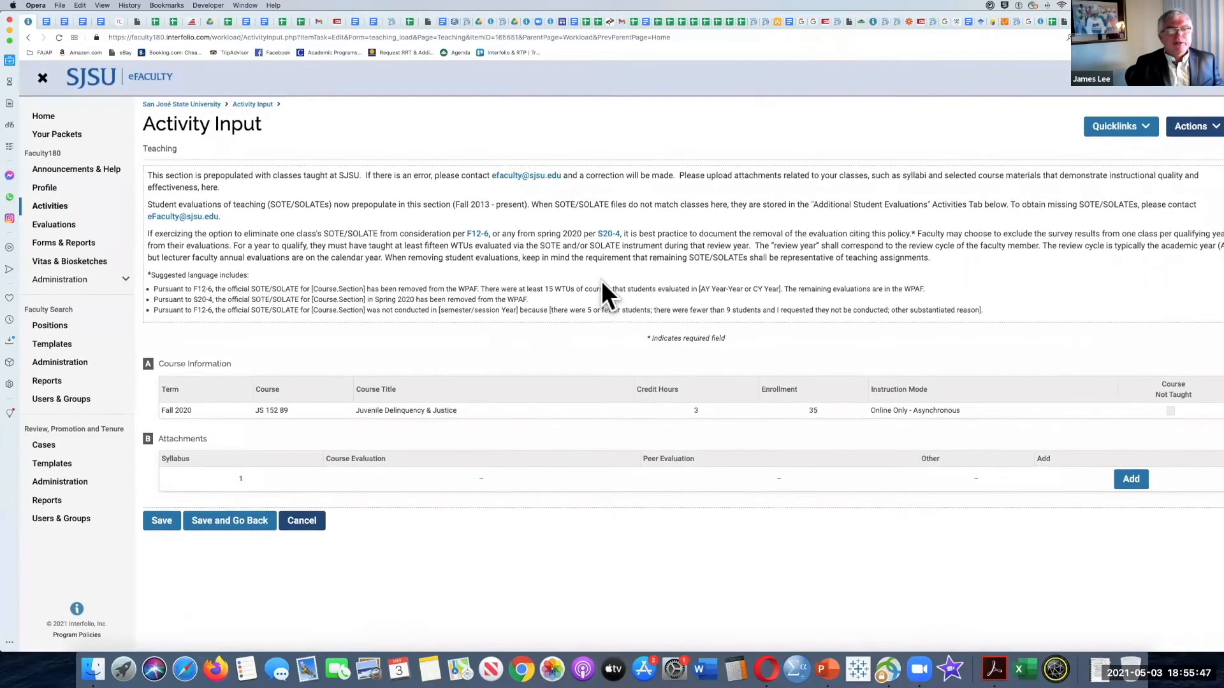
pyautogui.click(240, 481)
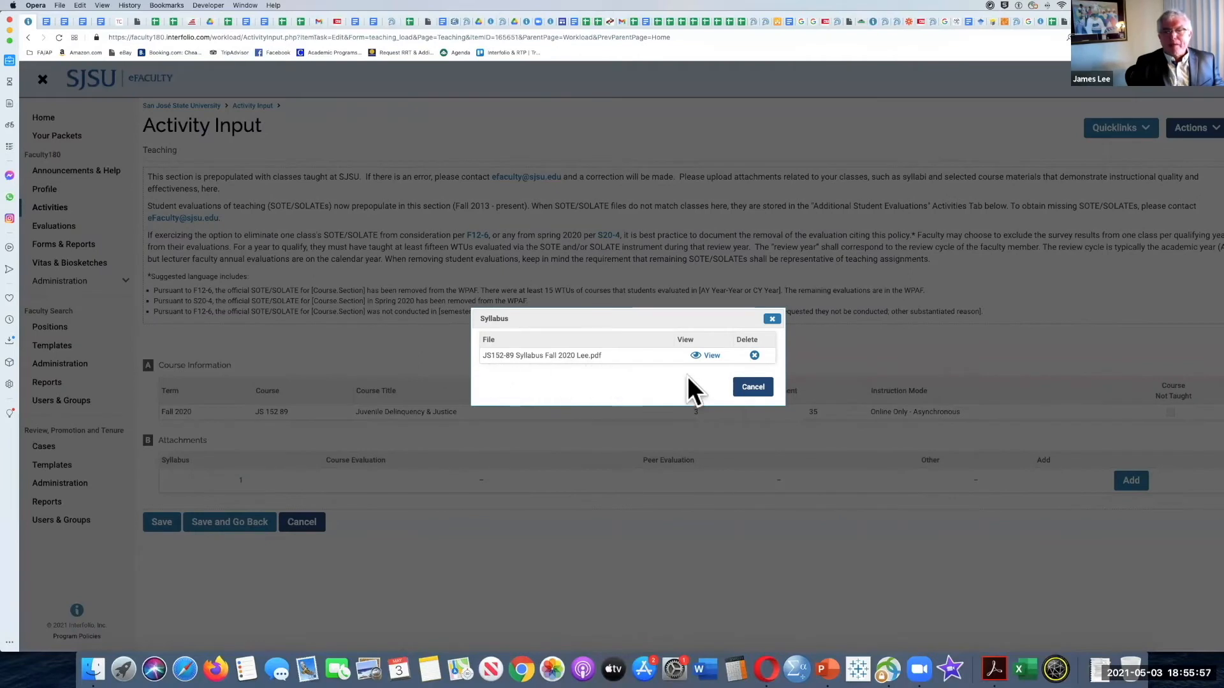
pyautogui.click(751, 387)
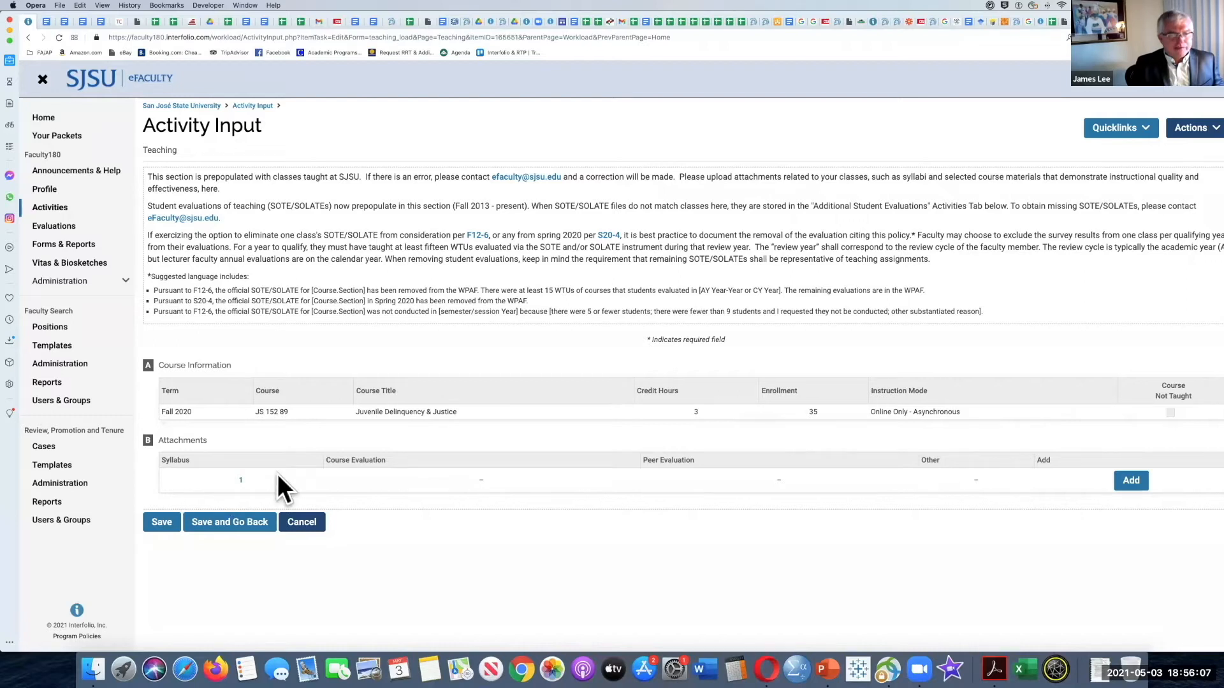
pyautogui.click(302, 524)
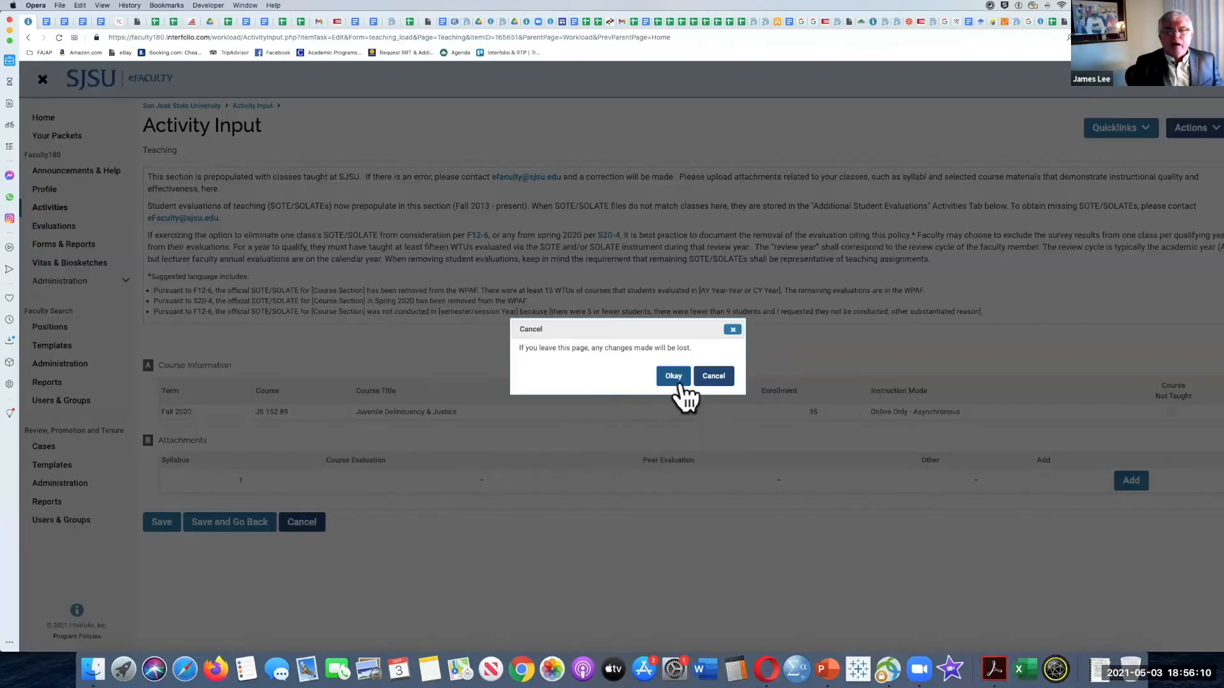
pyautogui.click(712, 375)
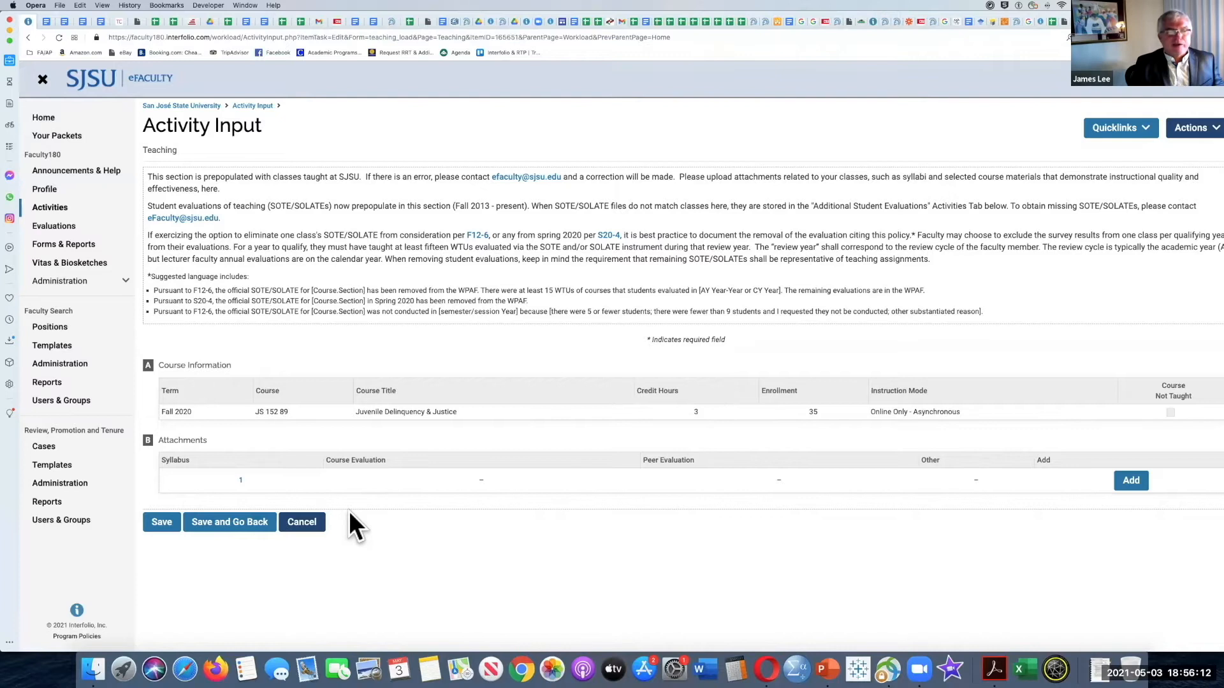
pyautogui.click(307, 523)
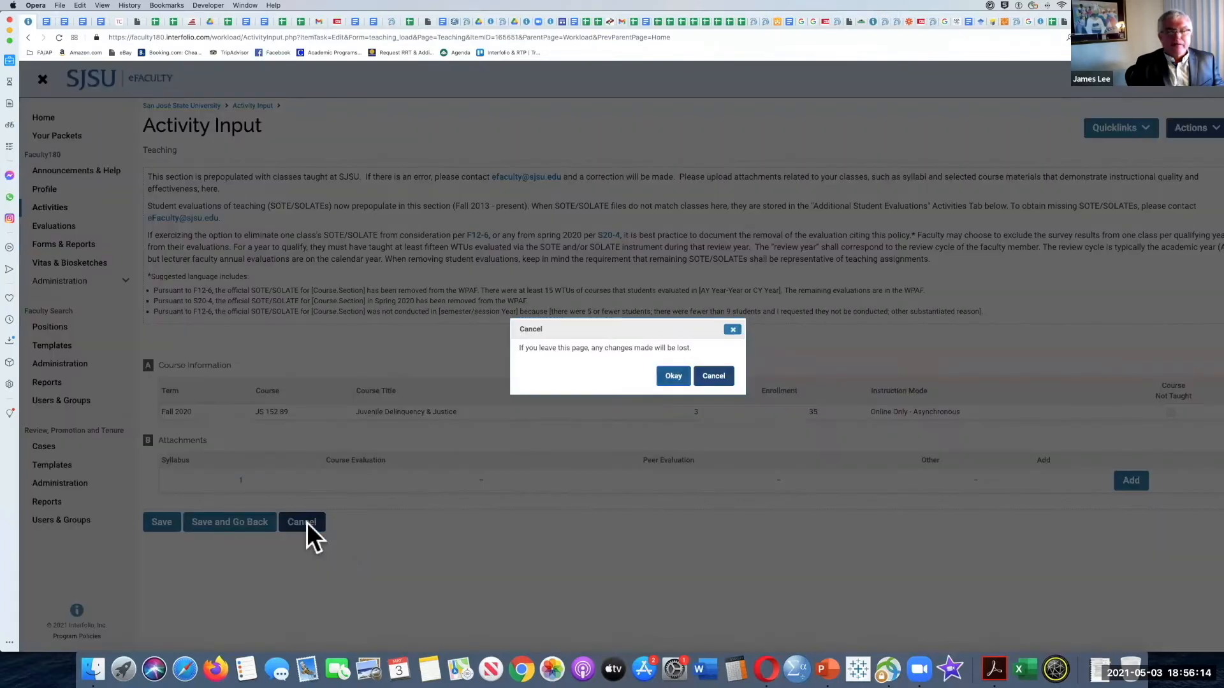
pyautogui.click(673, 376)
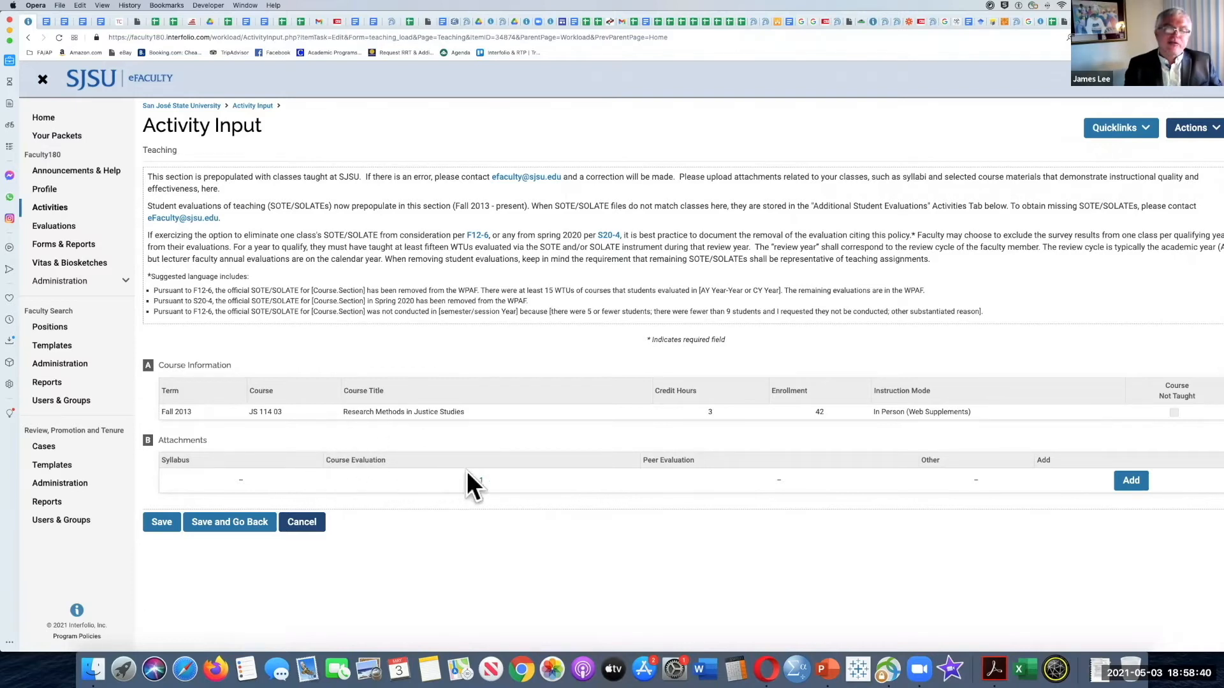
# Step: View the course evaluation Fall_2013_JS_114_03.pdf attached to the Fall 2013 JS 114 03 class in Acrobat, and close it again
pyautogui.click(480, 480)
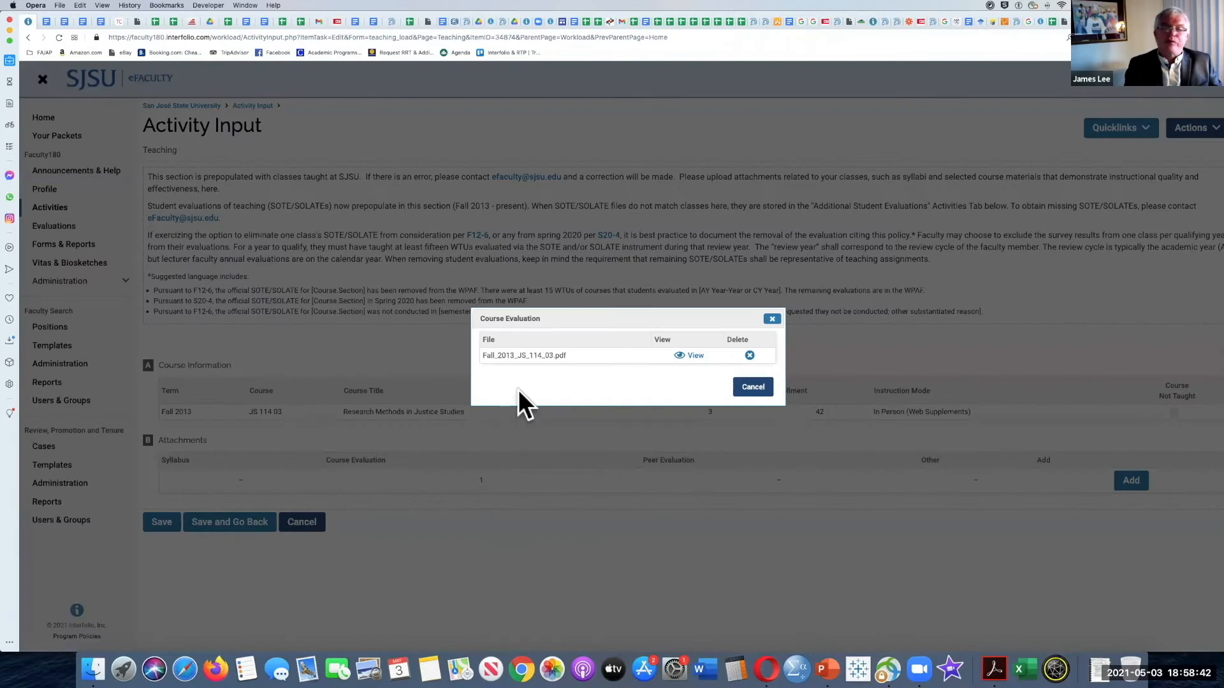
pyautogui.click(681, 354)
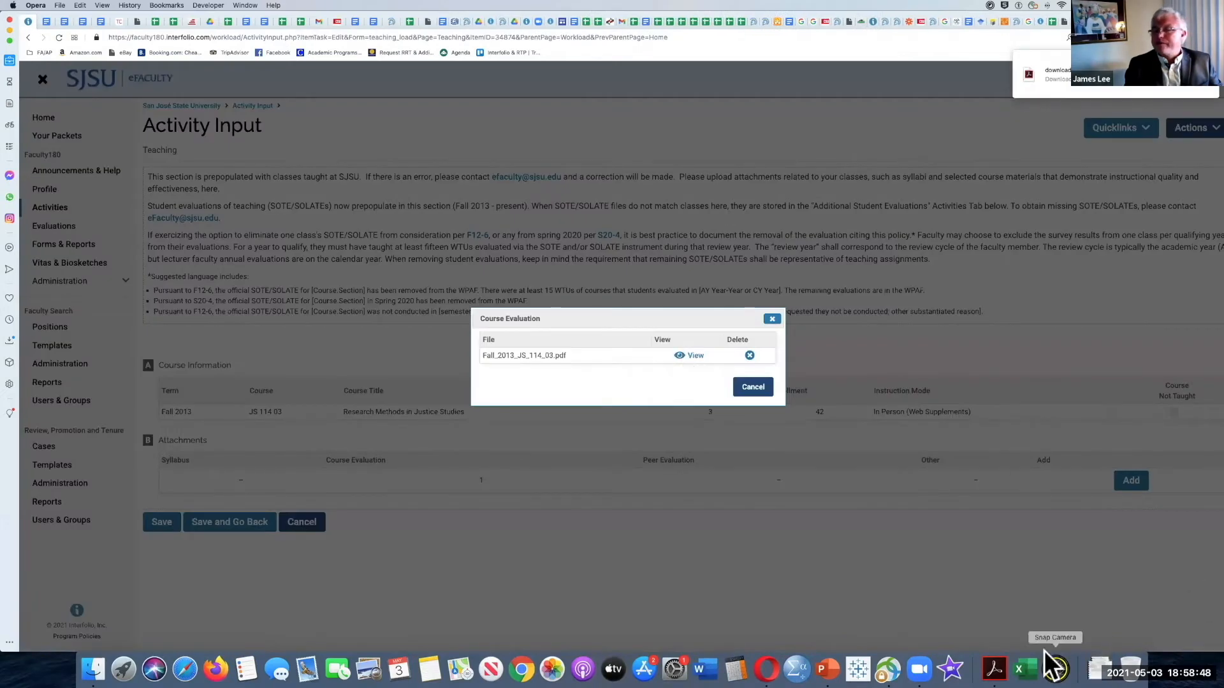
pyautogui.click(1097, 665)
pyautogui.click(951, 155)
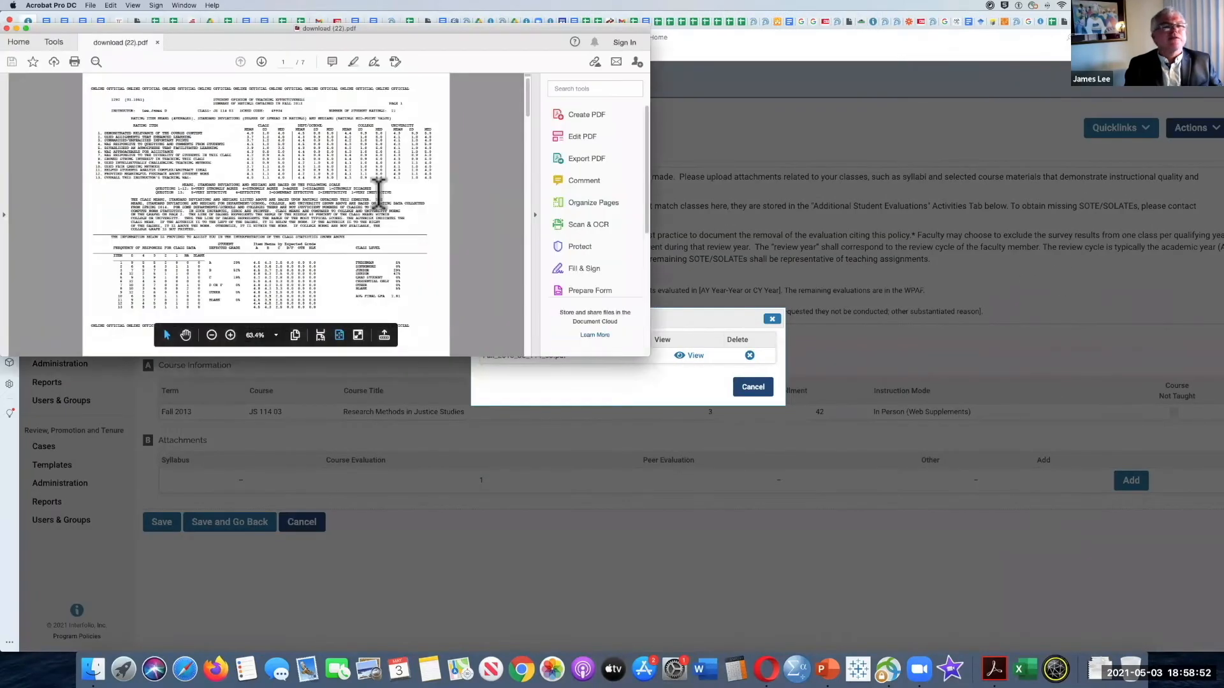
pyautogui.scroll(-3, 262, 199)
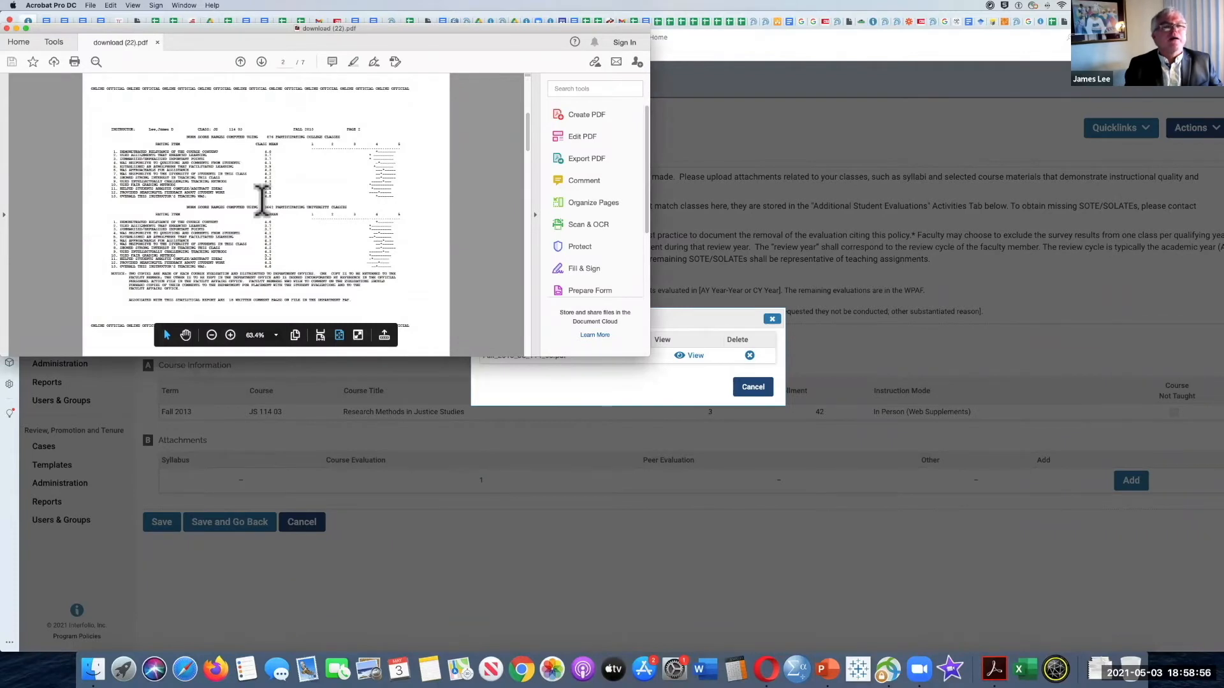
pyautogui.scroll(3, 262, 200)
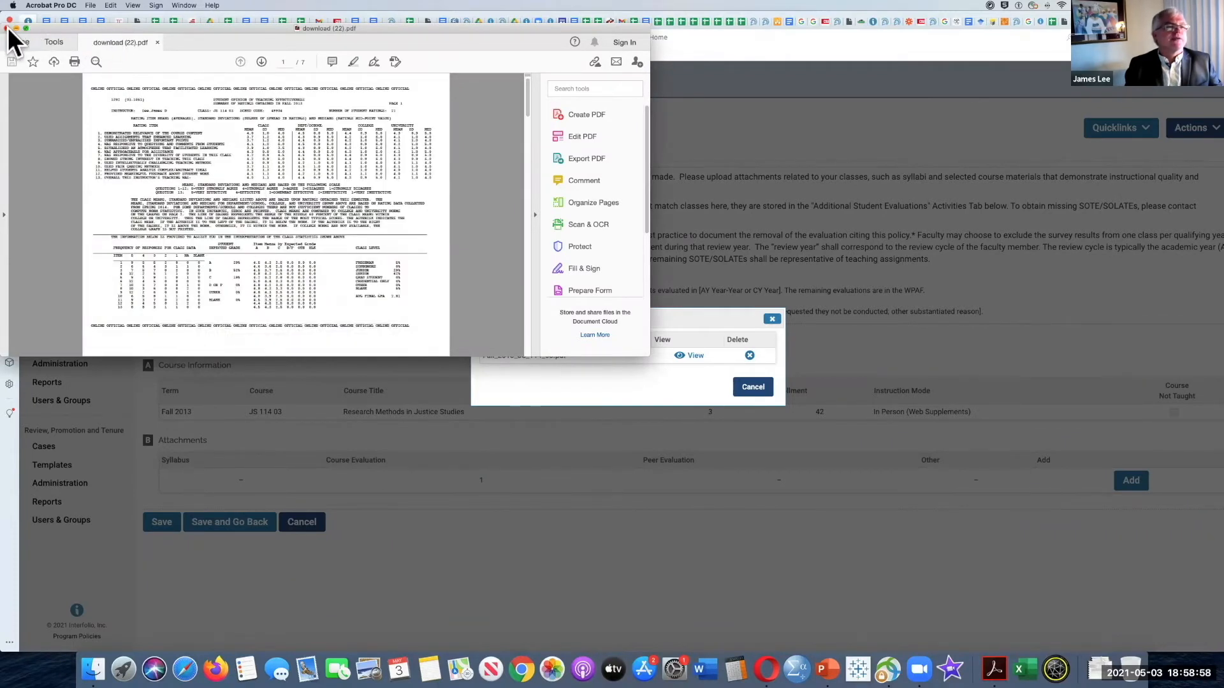
pyautogui.click(9, 28)
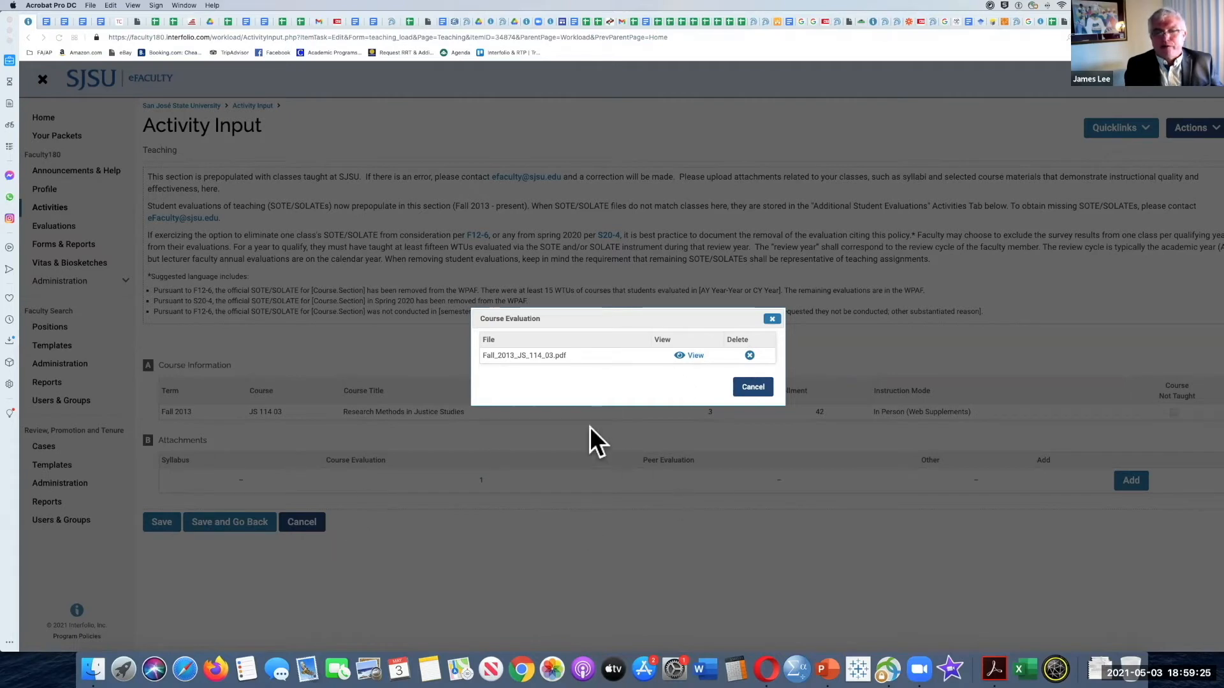
pyautogui.click(753, 386)
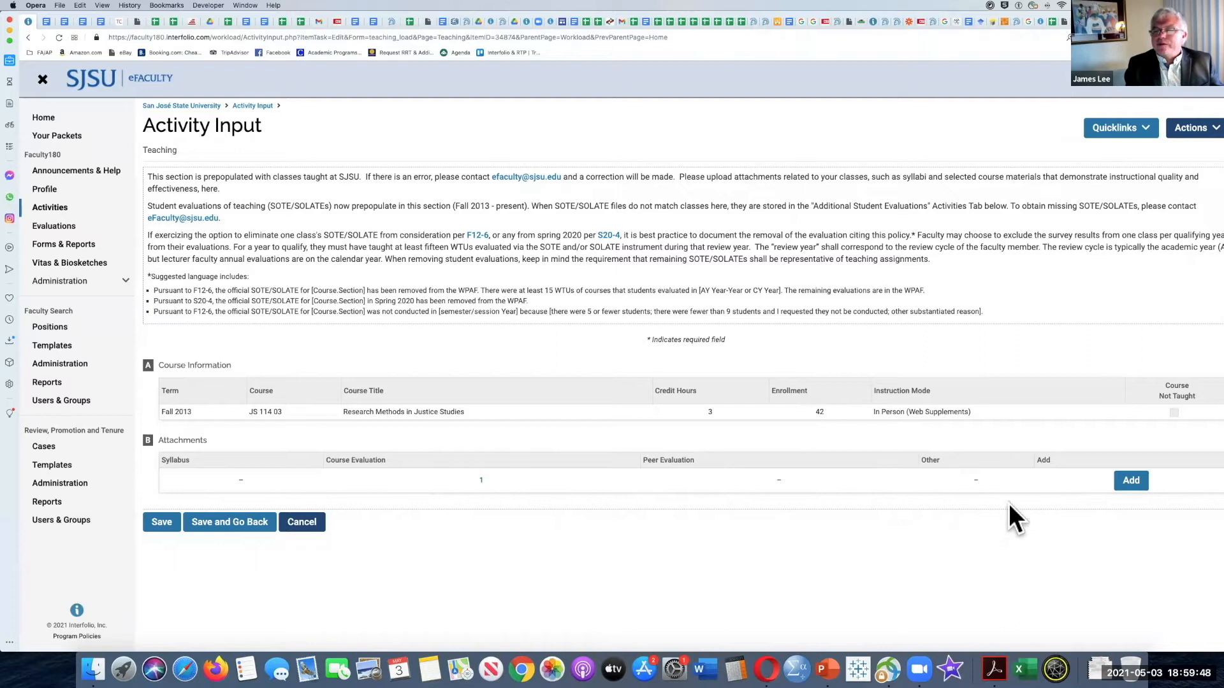
# Step: Look through the new course attachment options for JS 114 03, including type Other, and leave the class entry without uploading anything
pyautogui.click(1127, 486)
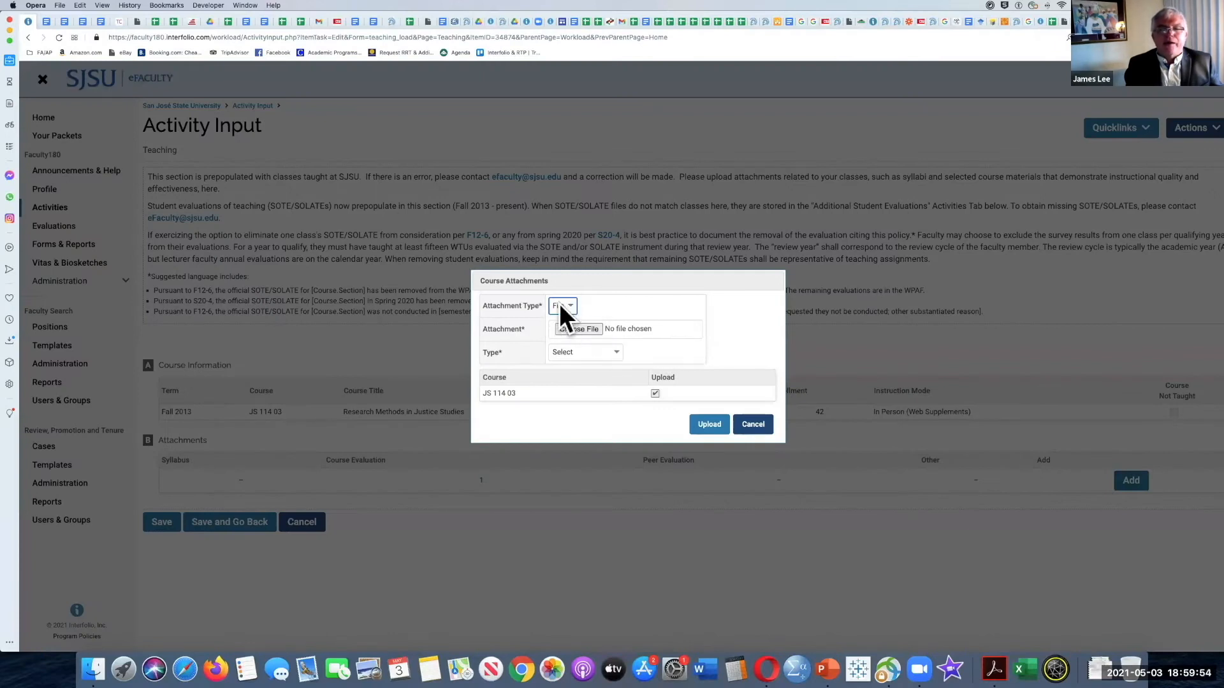
pyautogui.click(590, 329)
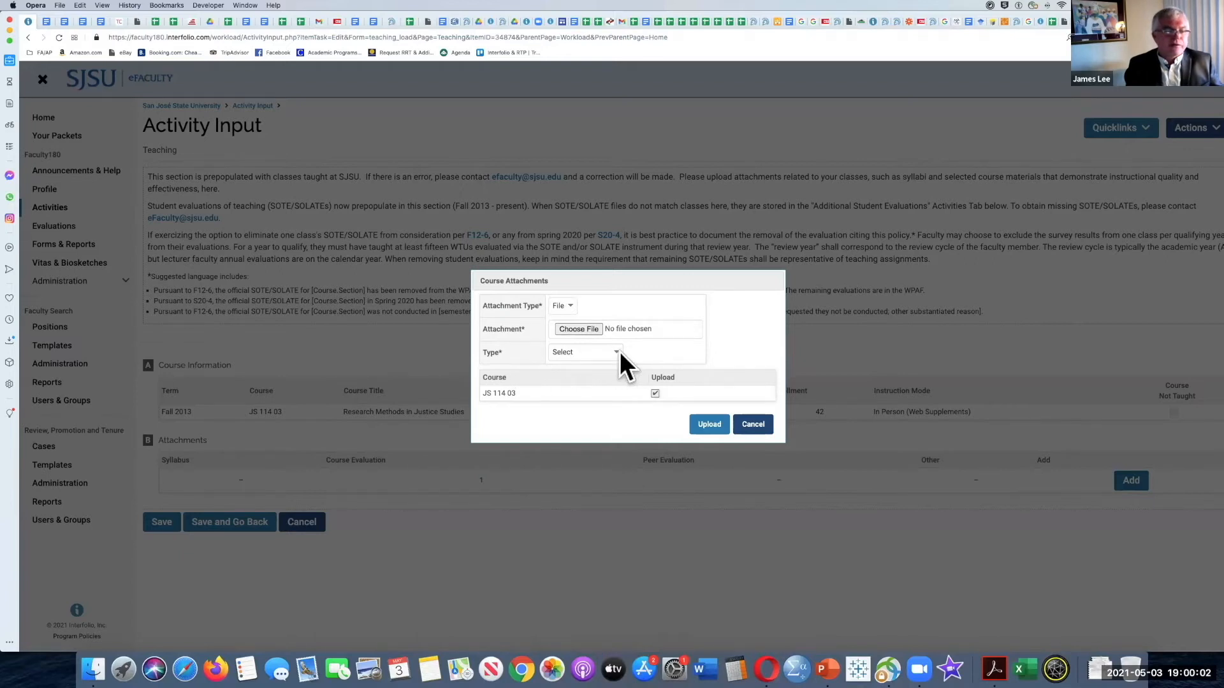
pyautogui.click(584, 352)
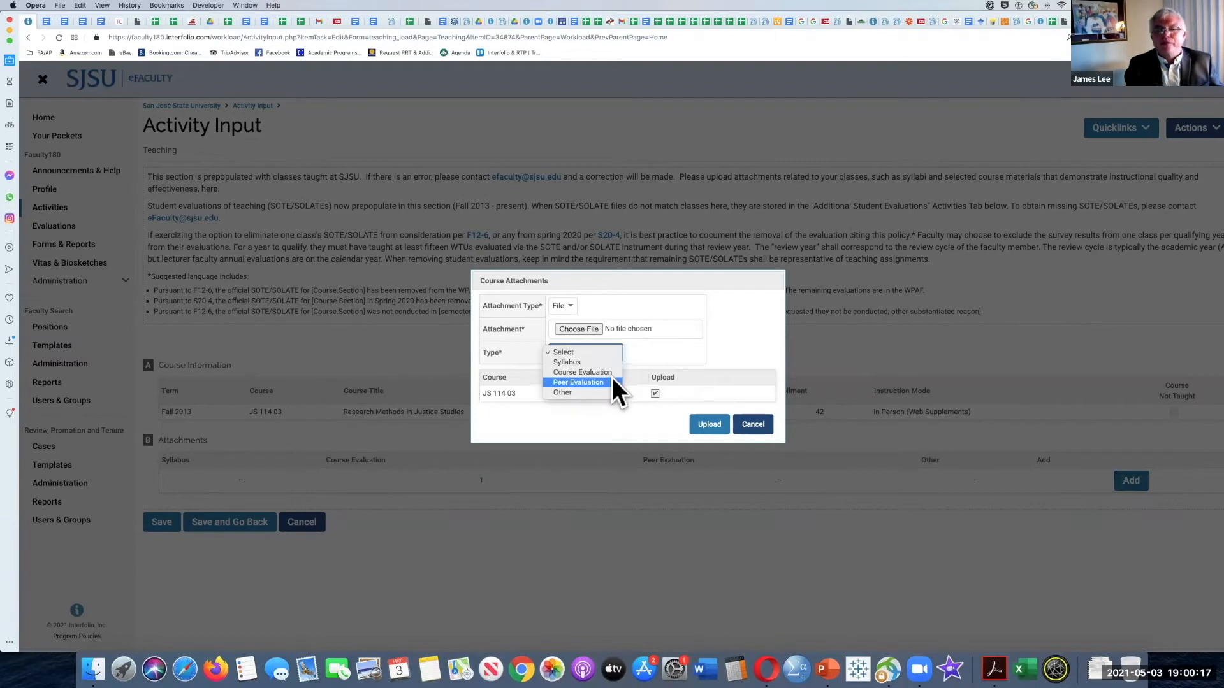
pyautogui.click(608, 391)
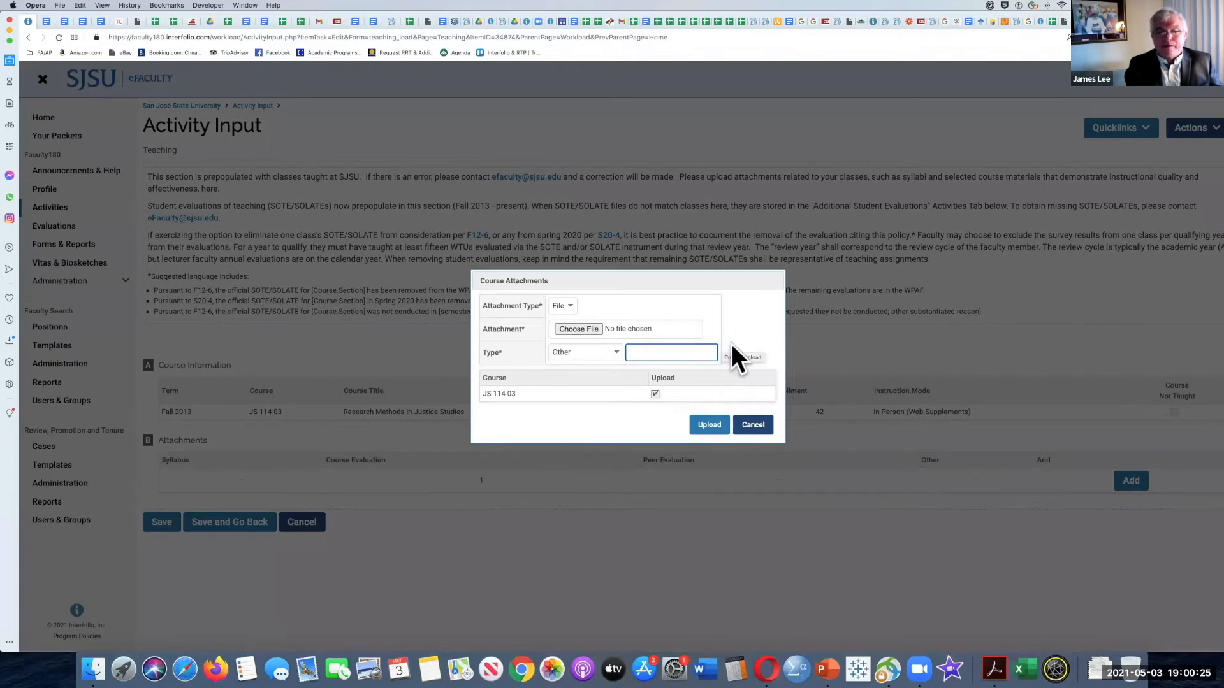
pyautogui.click(742, 425)
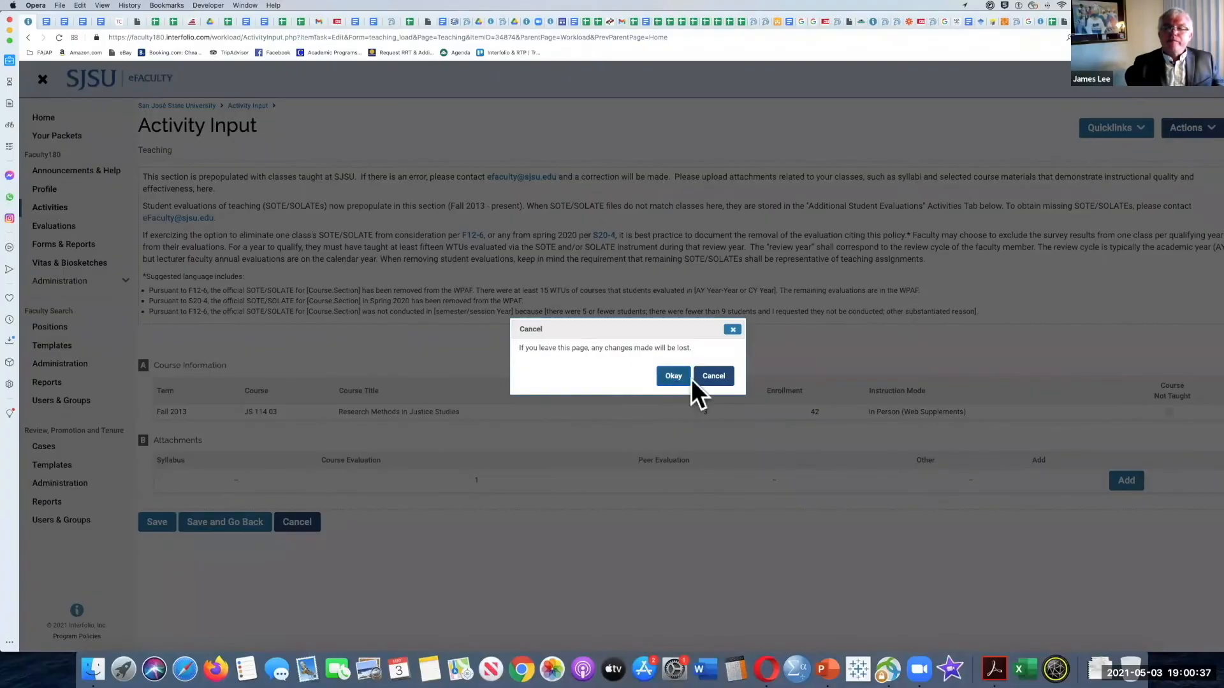
pyautogui.click(706, 376)
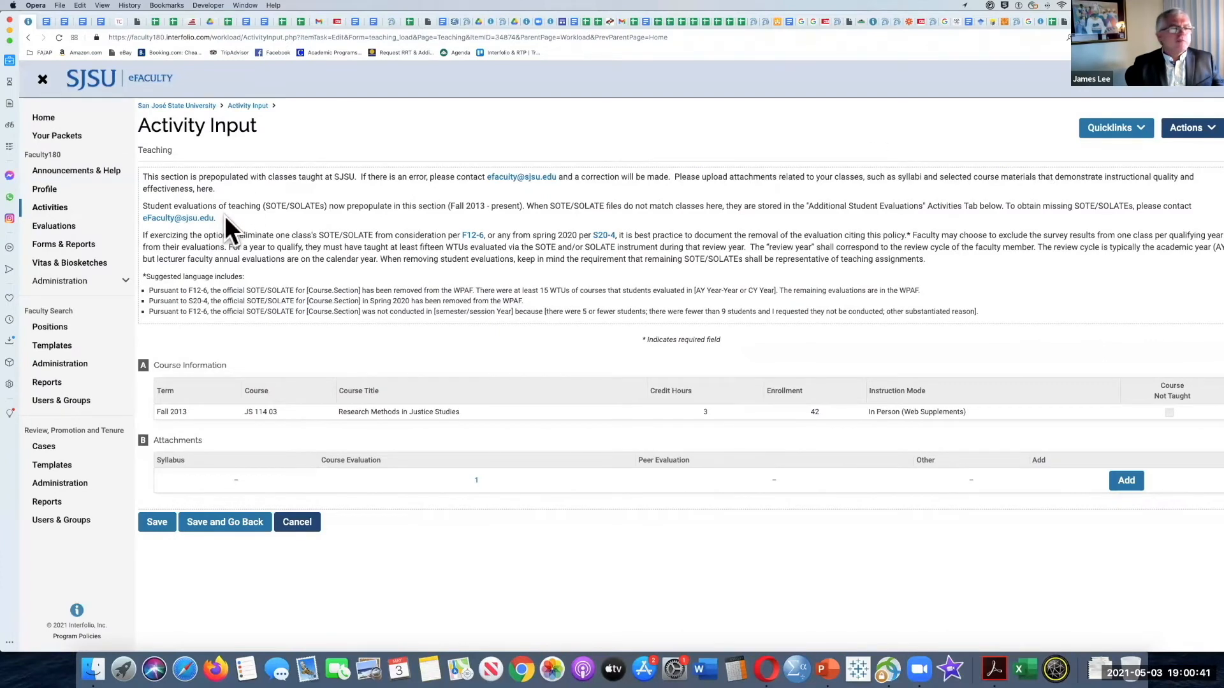
pyautogui.click(297, 522)
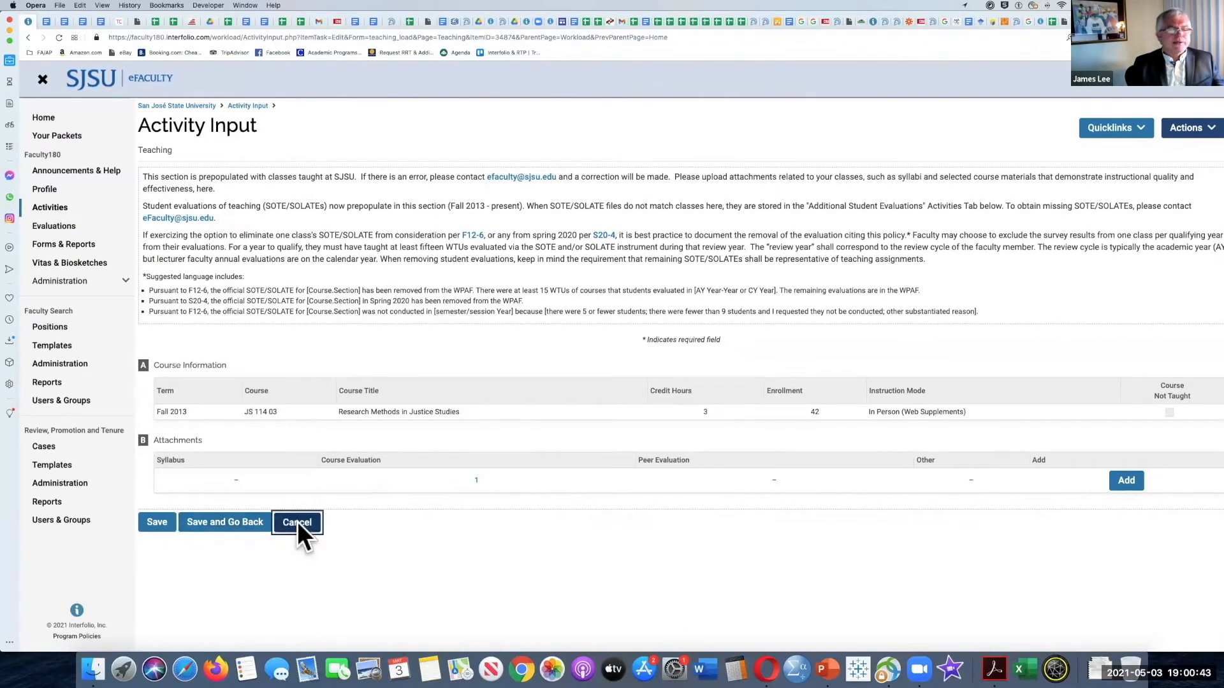
pyautogui.click(676, 382)
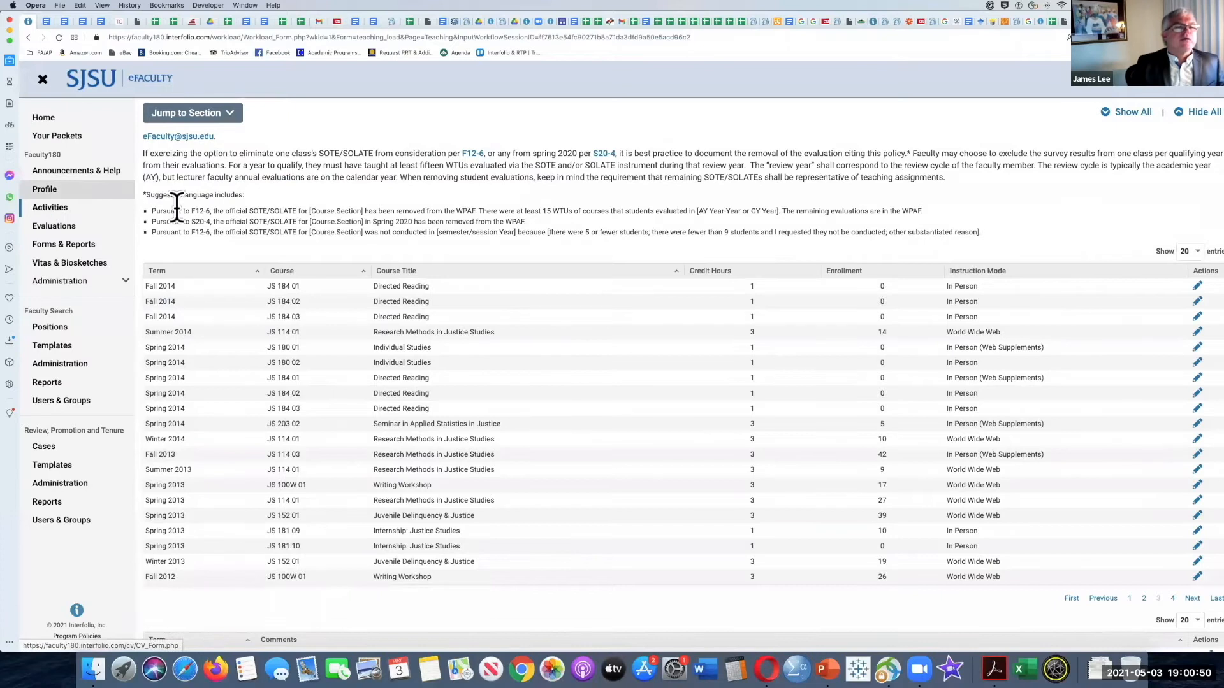
# Step: Collapse Classes Taught at SJSU, and read the Additional Student Evaluations section before collapsing it as well
pyautogui.scroll(3, 165, 217)
pyautogui.click(147, 240)
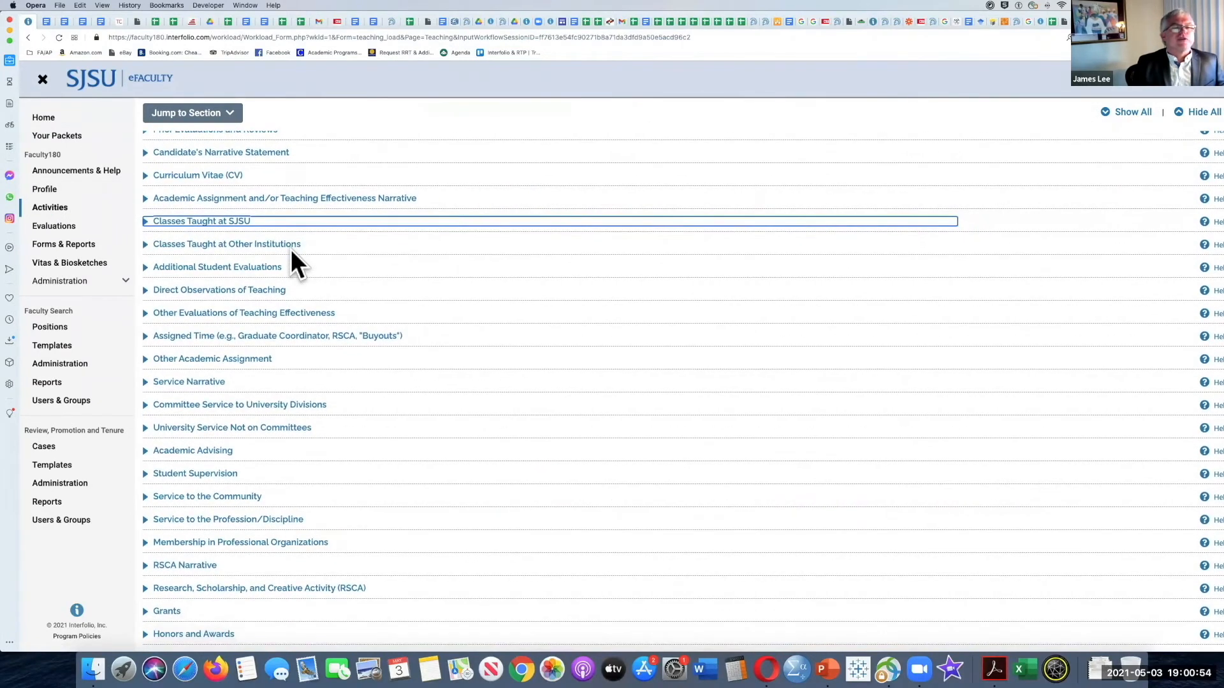
pyautogui.scroll(-1, 151, 281)
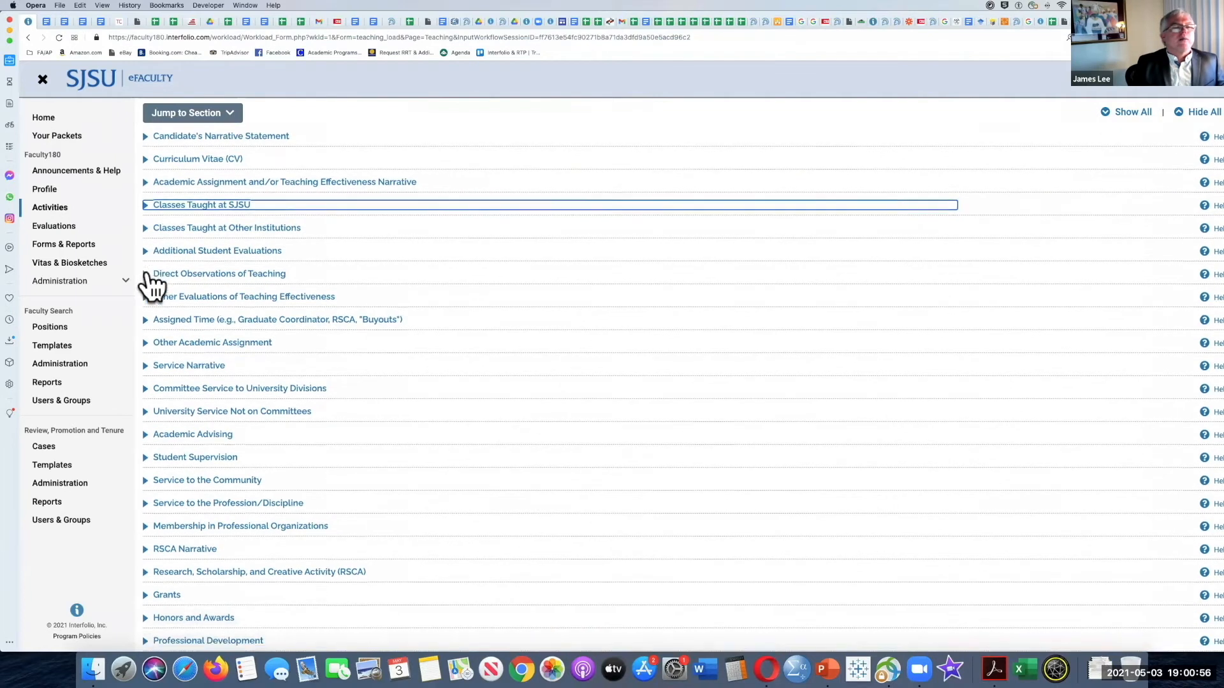
pyautogui.scroll(-1, 151, 279)
pyautogui.click(145, 232)
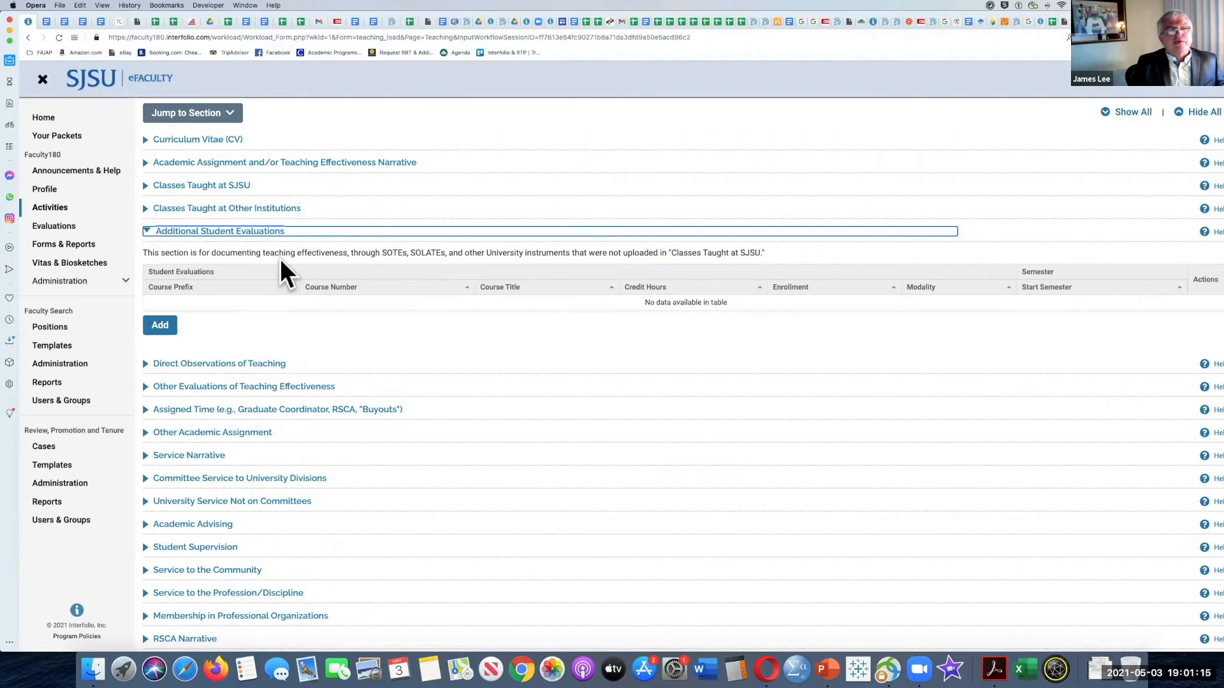
pyautogui.click(148, 231)
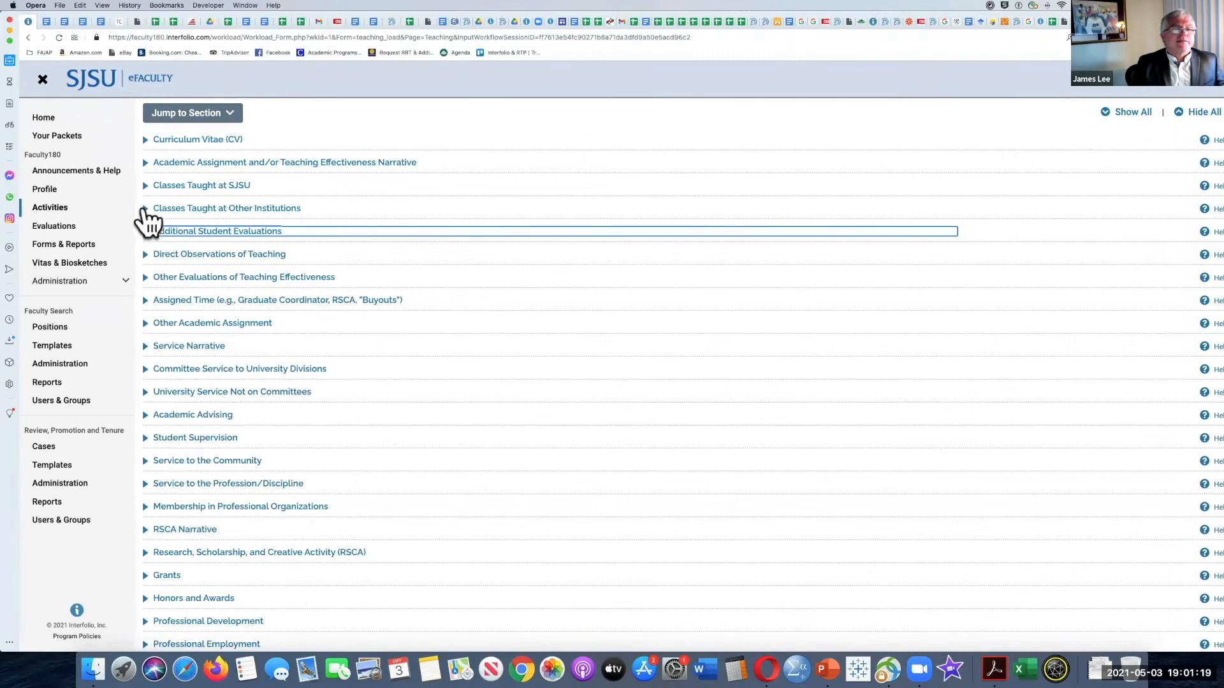
# Step: Expand Classes Taught at Other Institutions and Classes Taught at SJSU, and review the SJSU course table, comments and SOTE/SOLATE instructions
pyautogui.click(145, 209)
pyautogui.click(268, 186)
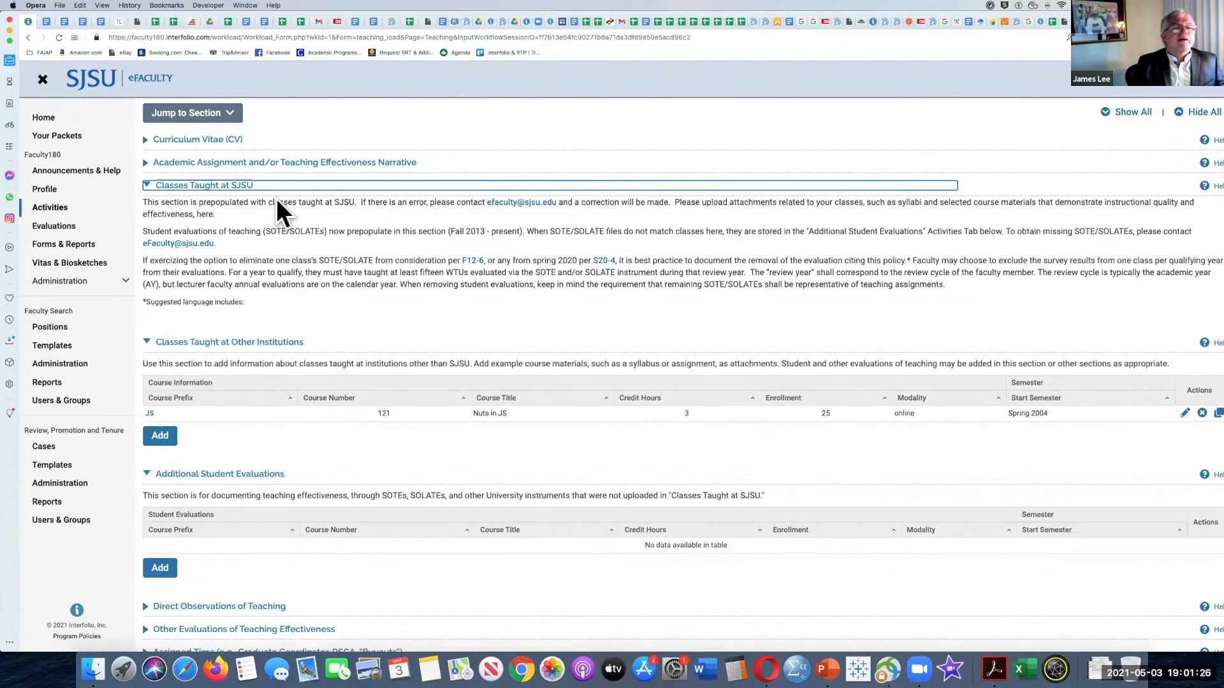
pyautogui.scroll(-3, 264, 261)
pyautogui.scroll(-2, 449, 443)
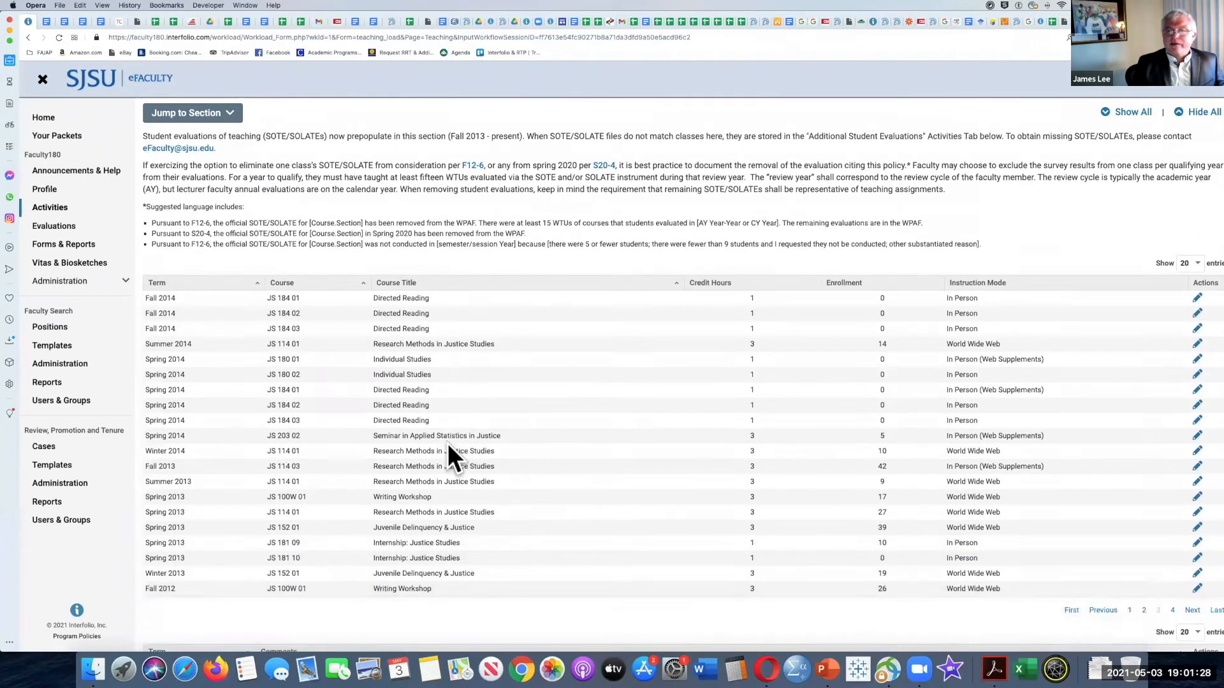
pyautogui.scroll(-1, 545, 364)
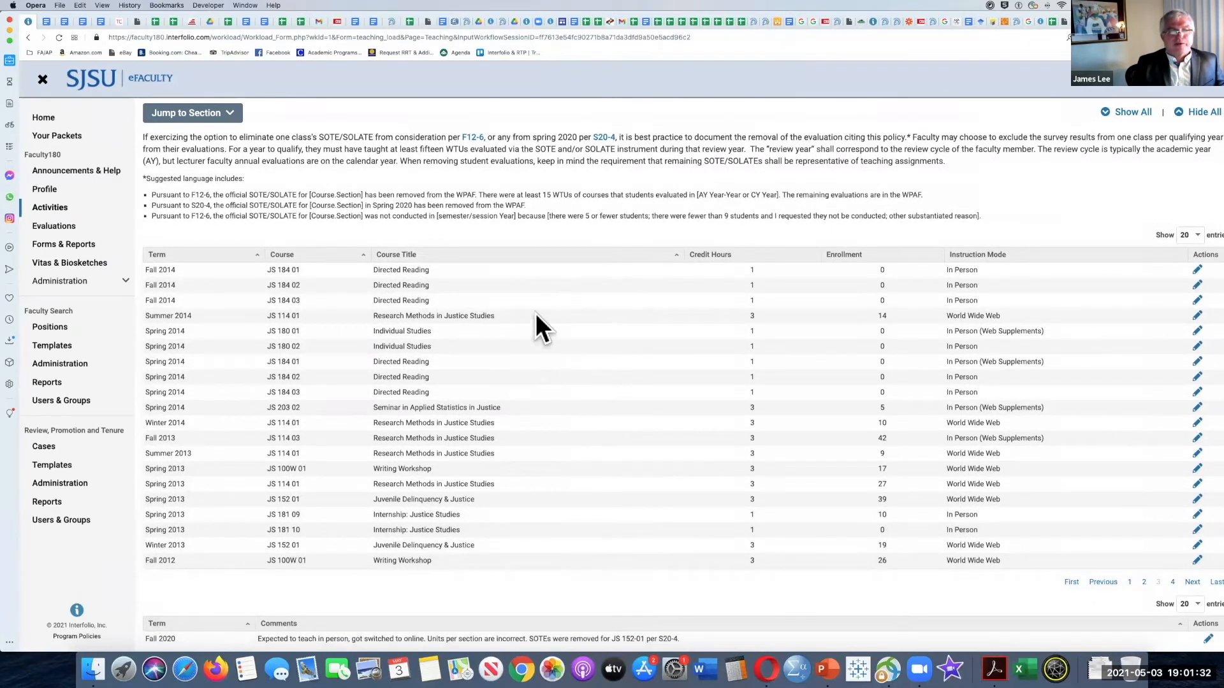
pyautogui.scroll(3, 536, 315)
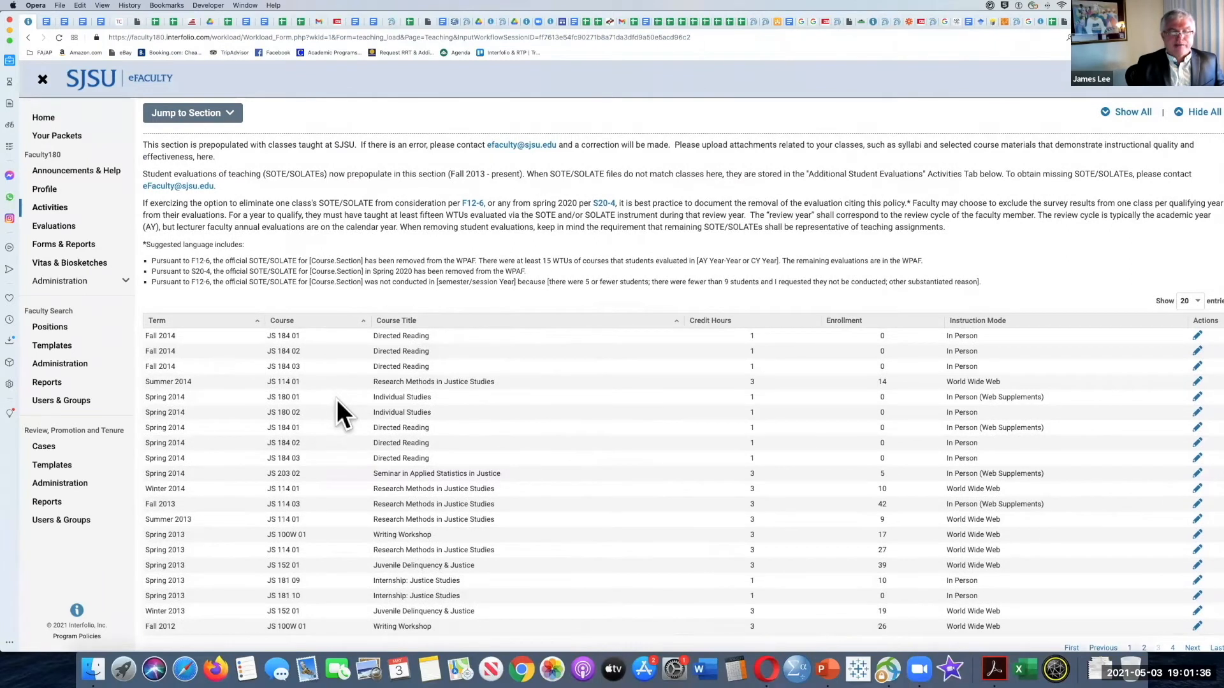
pyautogui.scroll(2, 367, 261)
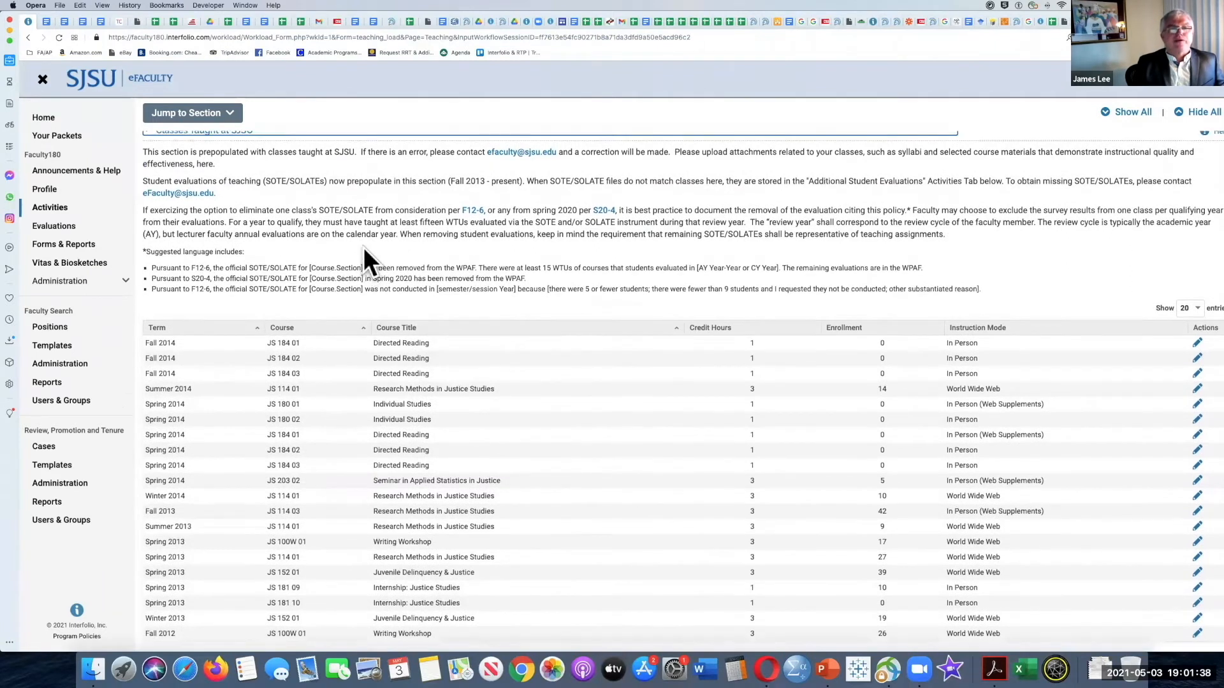
# Step: Collapse the Classes Taught at SJSU and Classes Taught at Other Institutions sections
pyautogui.scroll(1, 242, 235)
pyautogui.click(148, 181)
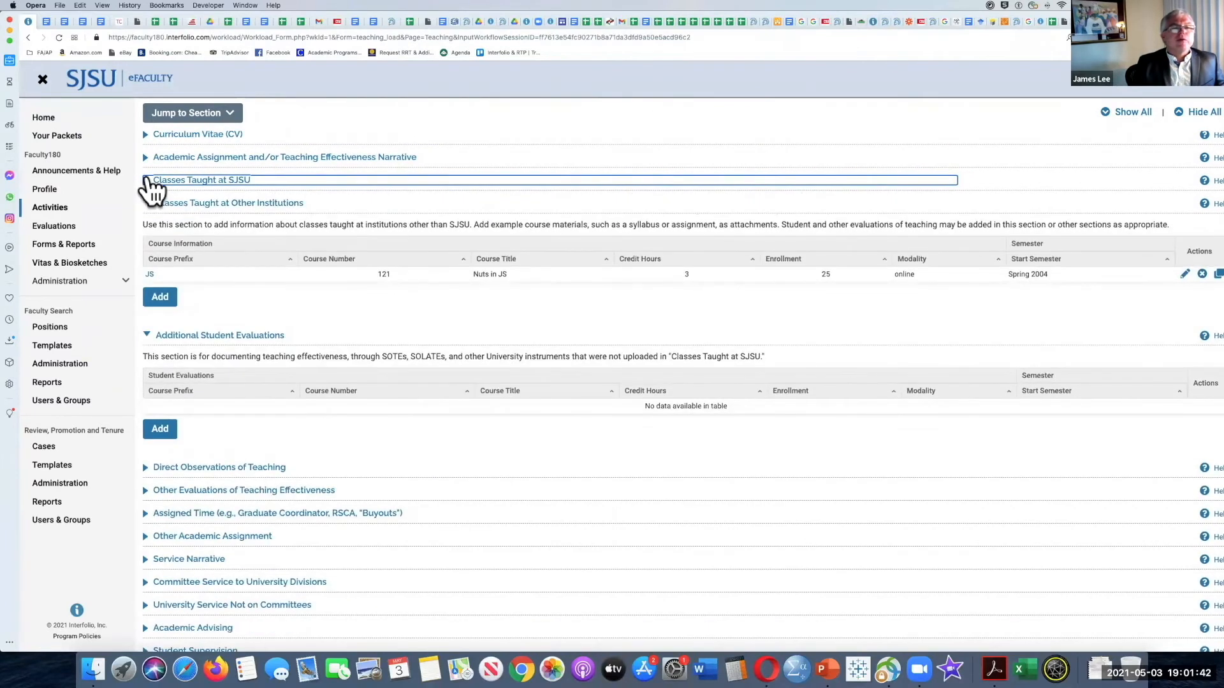
pyautogui.click(148, 181)
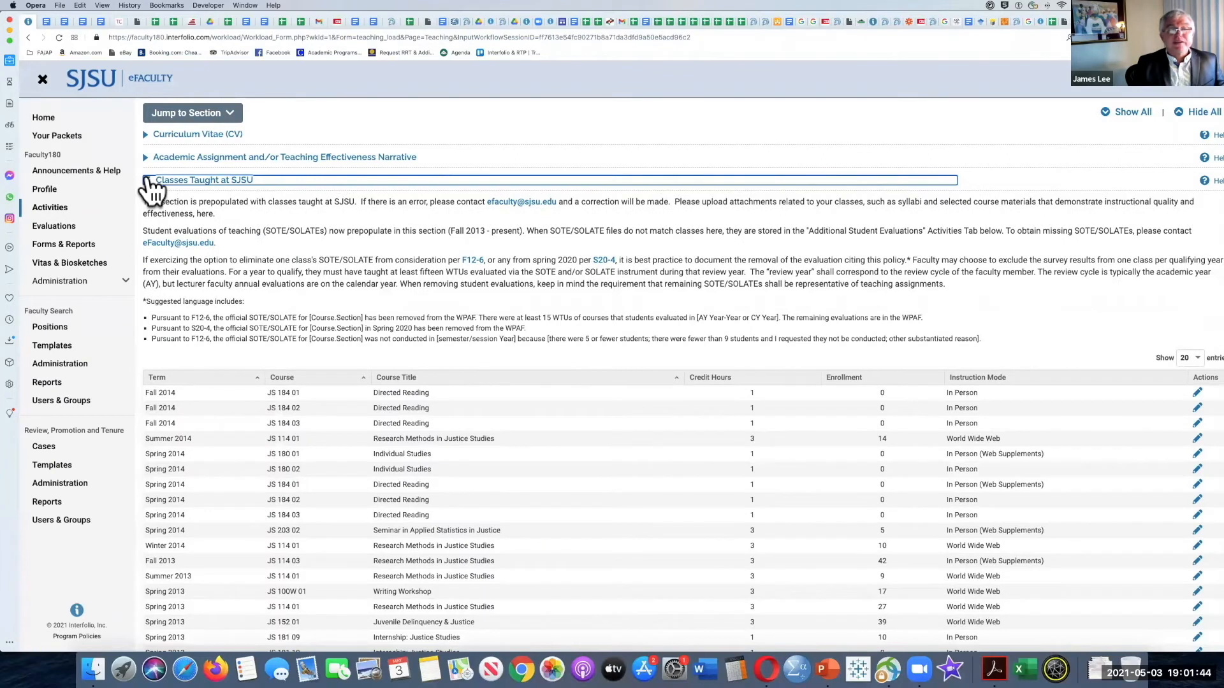
pyautogui.click(149, 181)
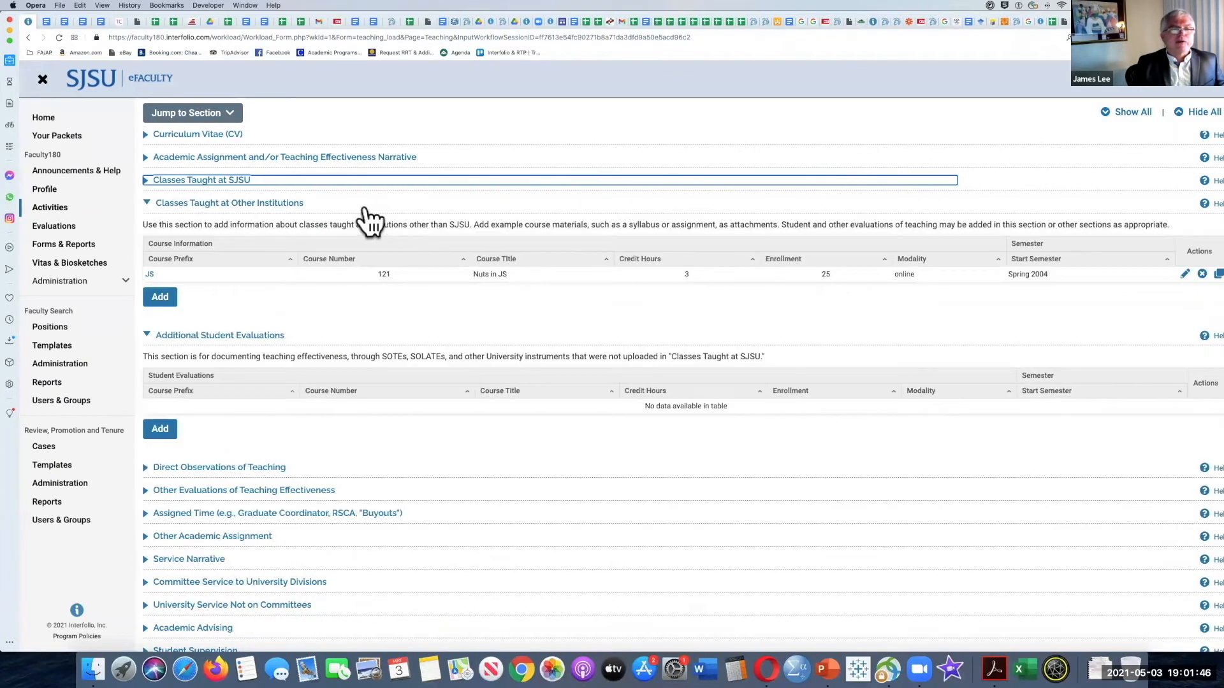
pyautogui.click(147, 202)
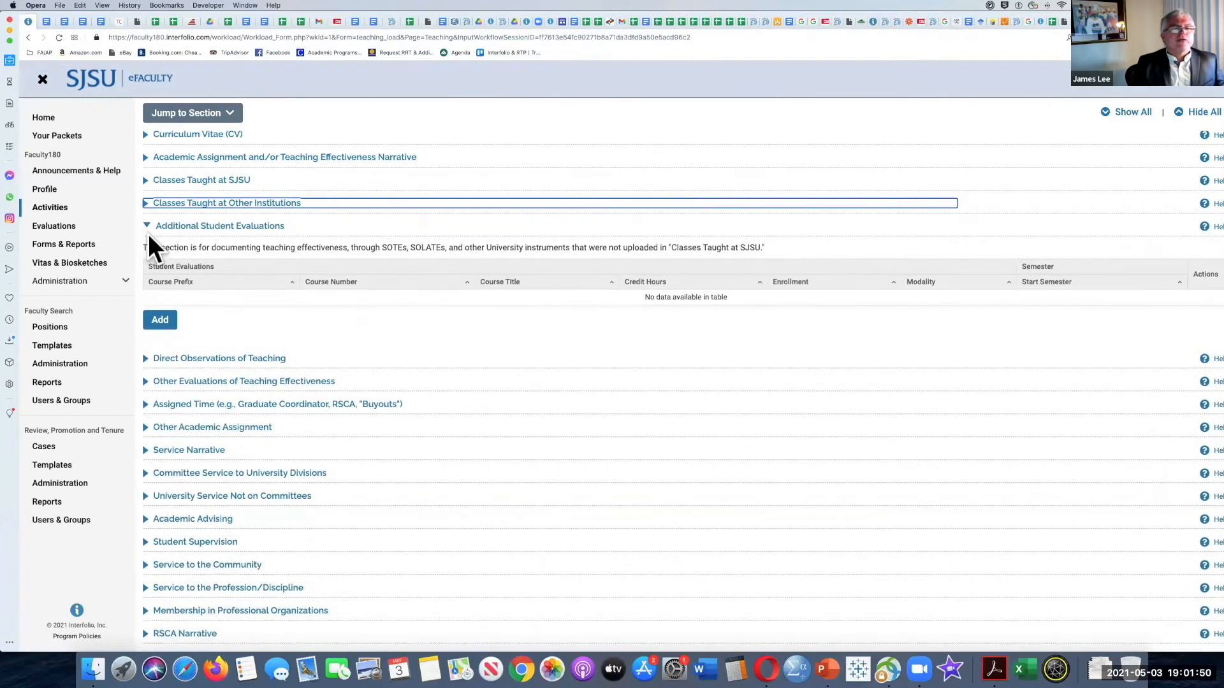
# Step: Read the Additional Student Evaluations section and its description, and collapse it
pyautogui.scroll(-1, 197, 232)
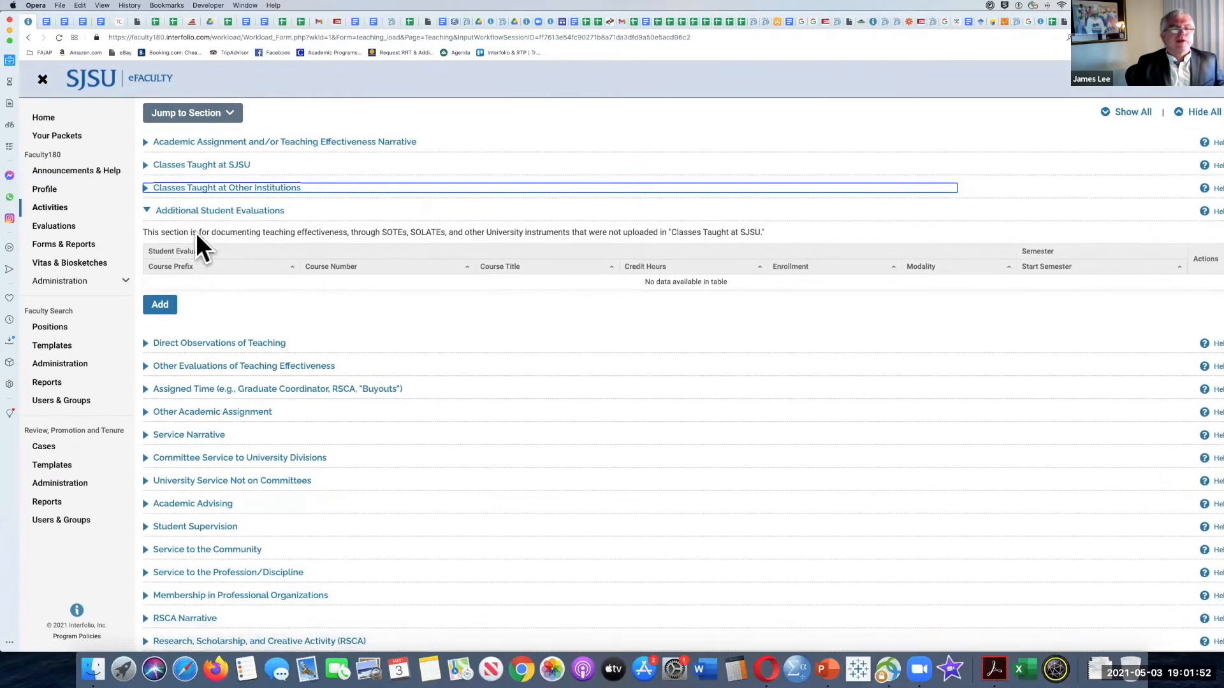
pyautogui.scroll(-1, 197, 232)
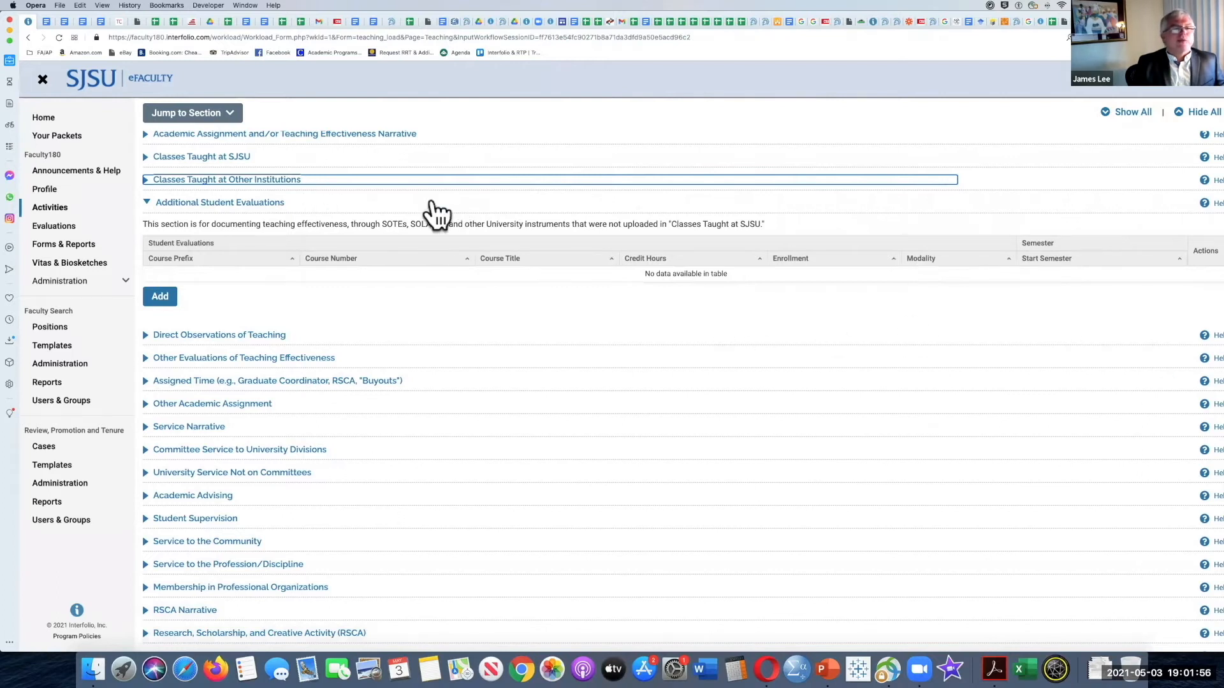
pyautogui.click(146, 202)
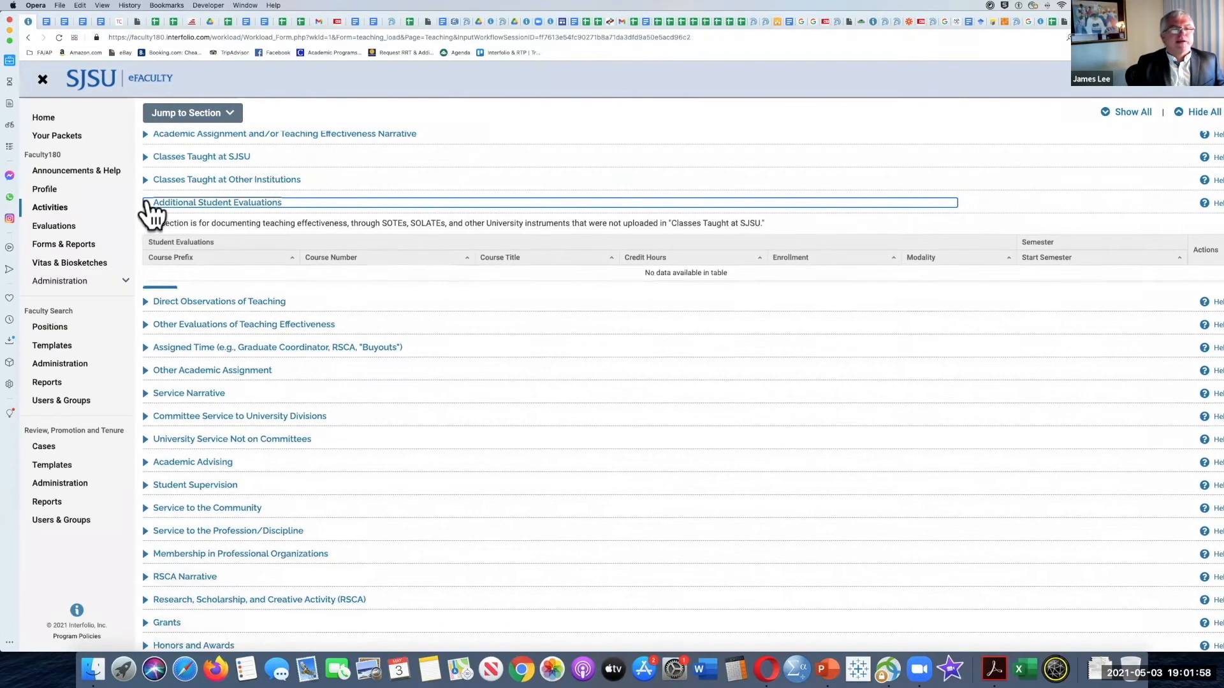
# Step: View the Spring 2004 JS 121 Nuts in JS entry under Classes Taught at Other Institutions, leave it without saving, and collapse the section
pyautogui.scroll(1, 151, 215)
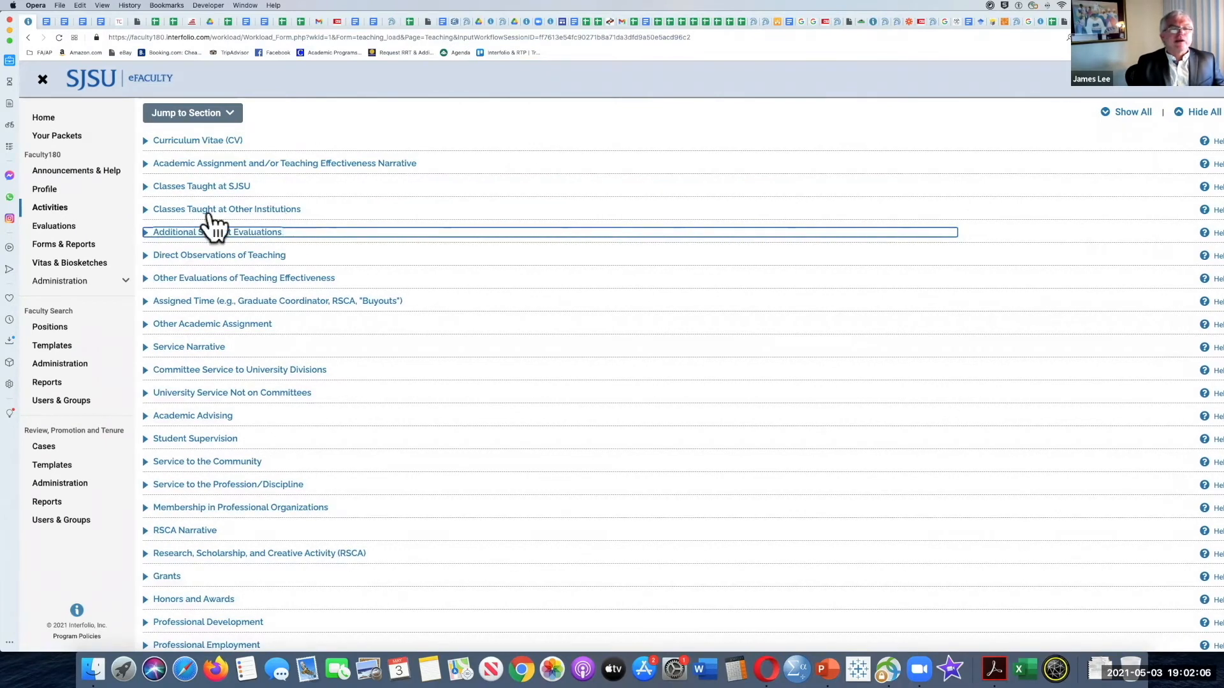
pyautogui.click(146, 212)
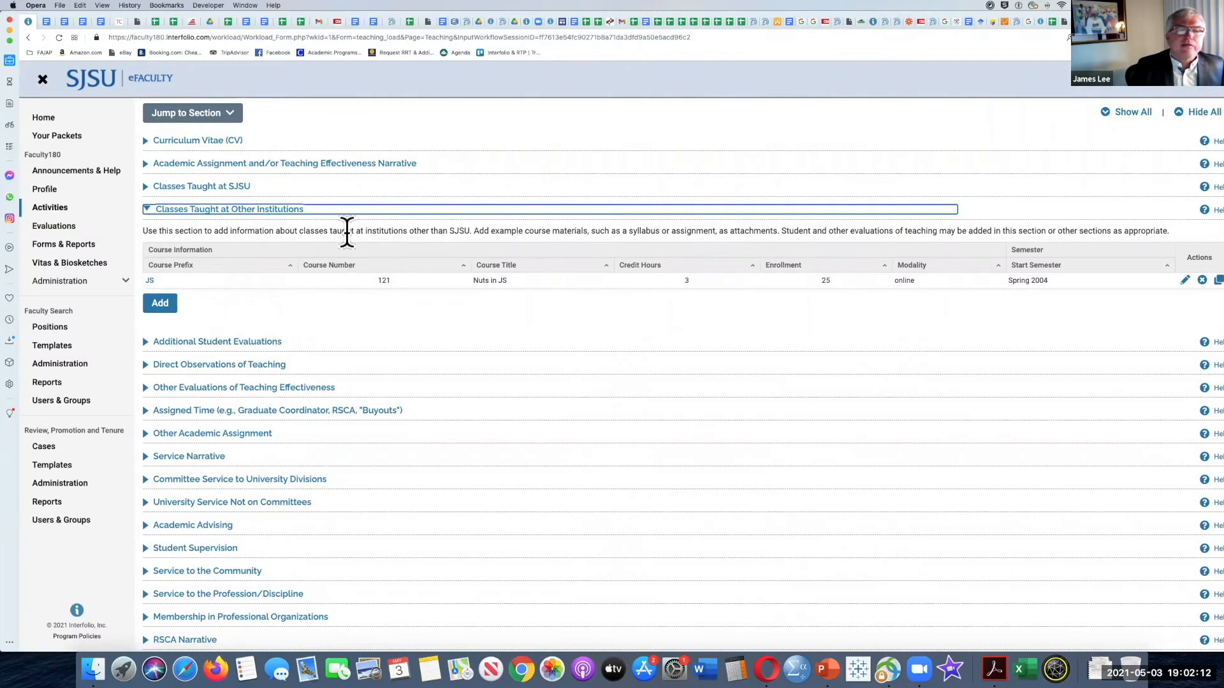
pyautogui.click(1186, 280)
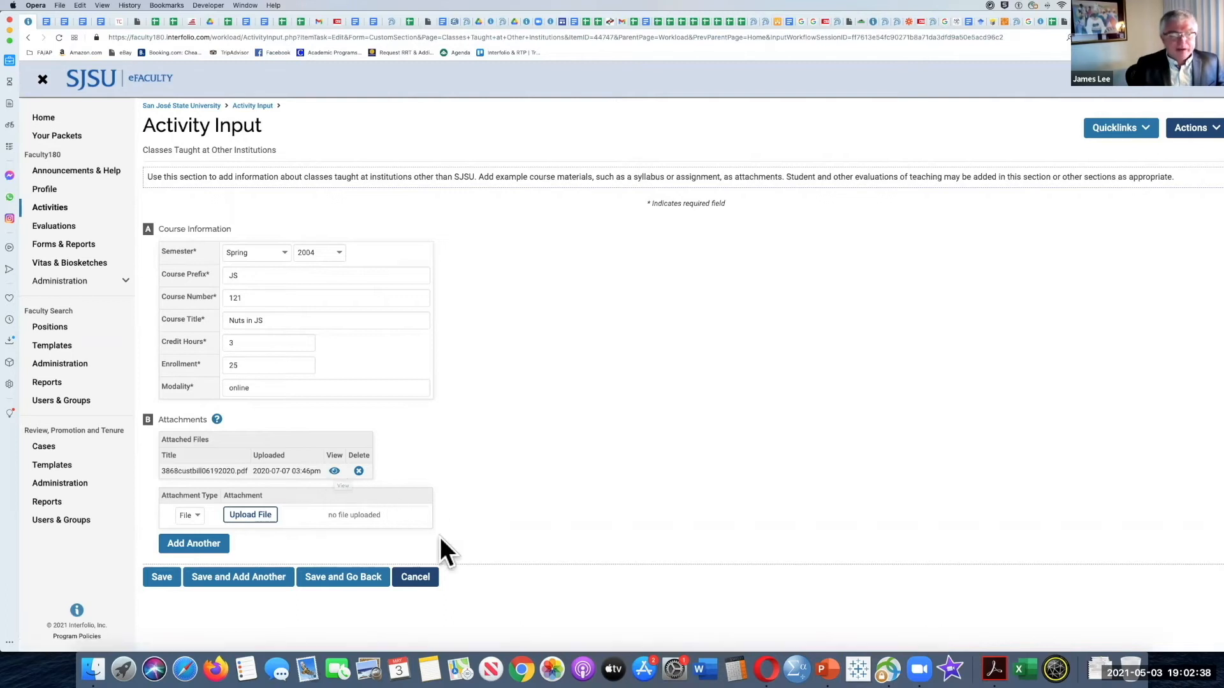
pyautogui.click(423, 577)
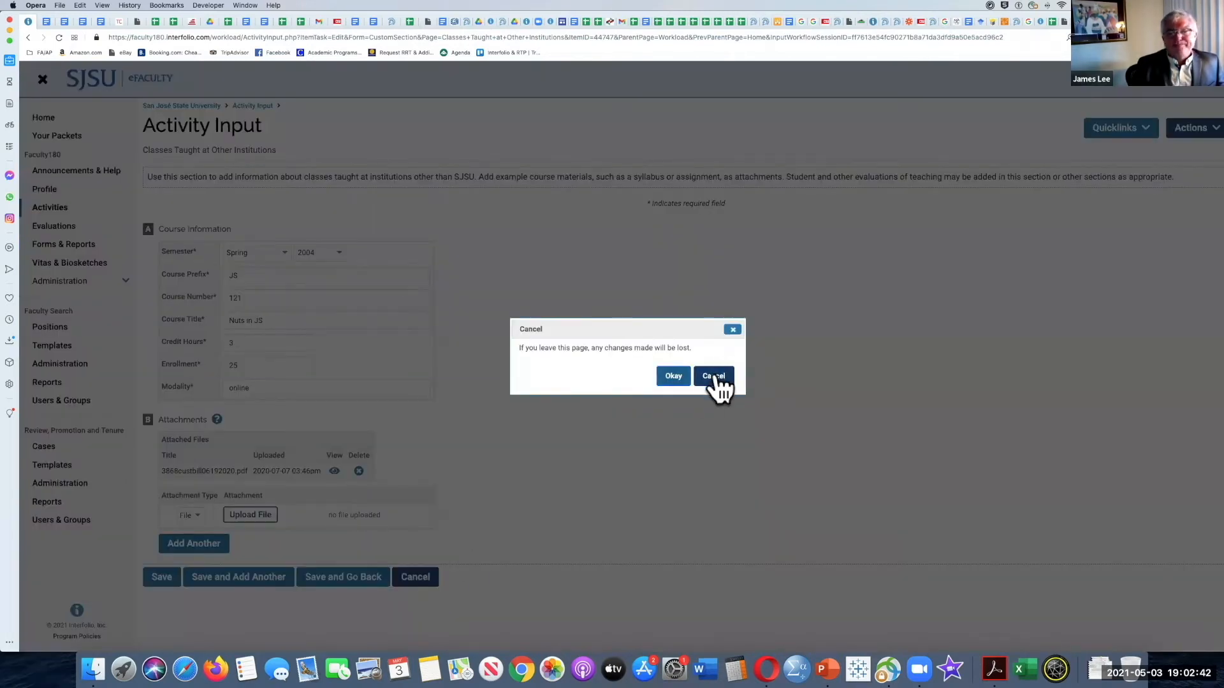
pyautogui.click(675, 378)
pyautogui.click(421, 578)
pyautogui.click(674, 376)
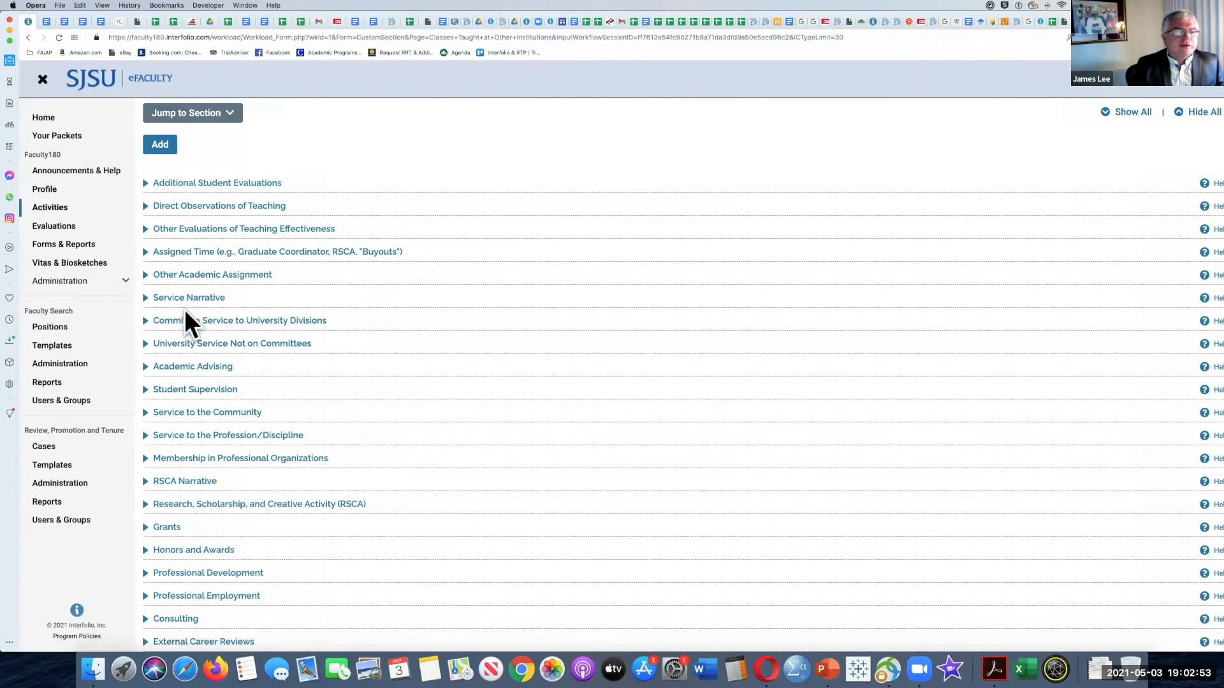
pyautogui.scroll(3, 185, 308)
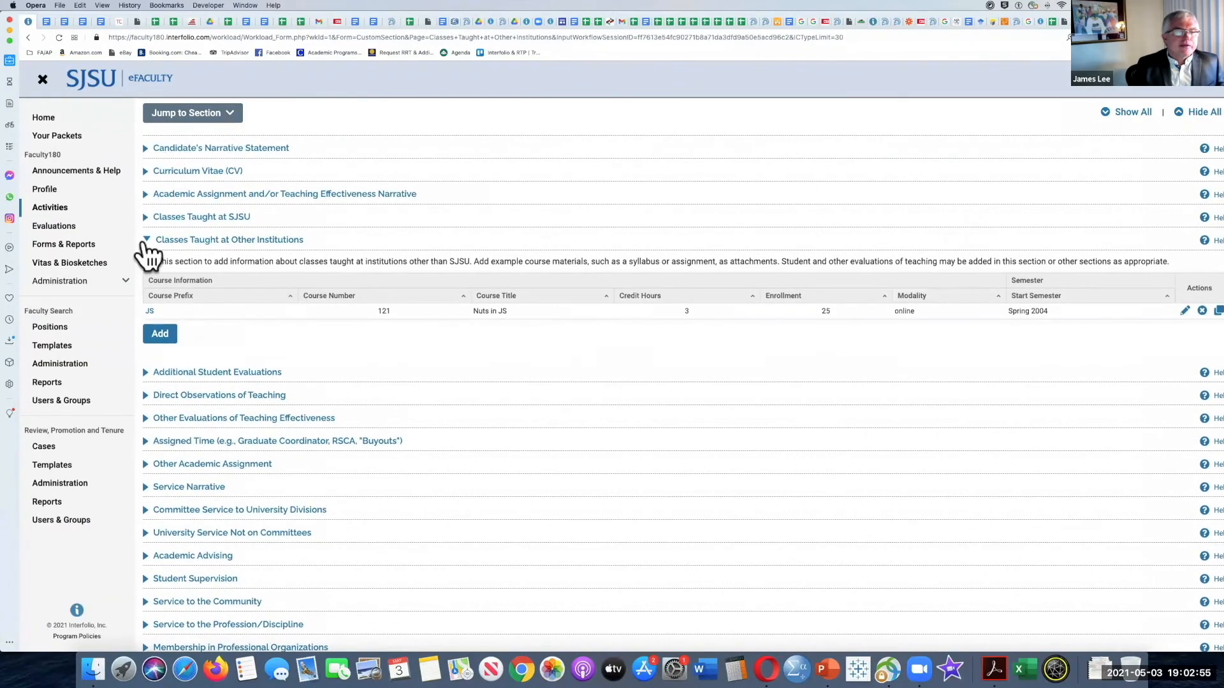
pyautogui.click(146, 242)
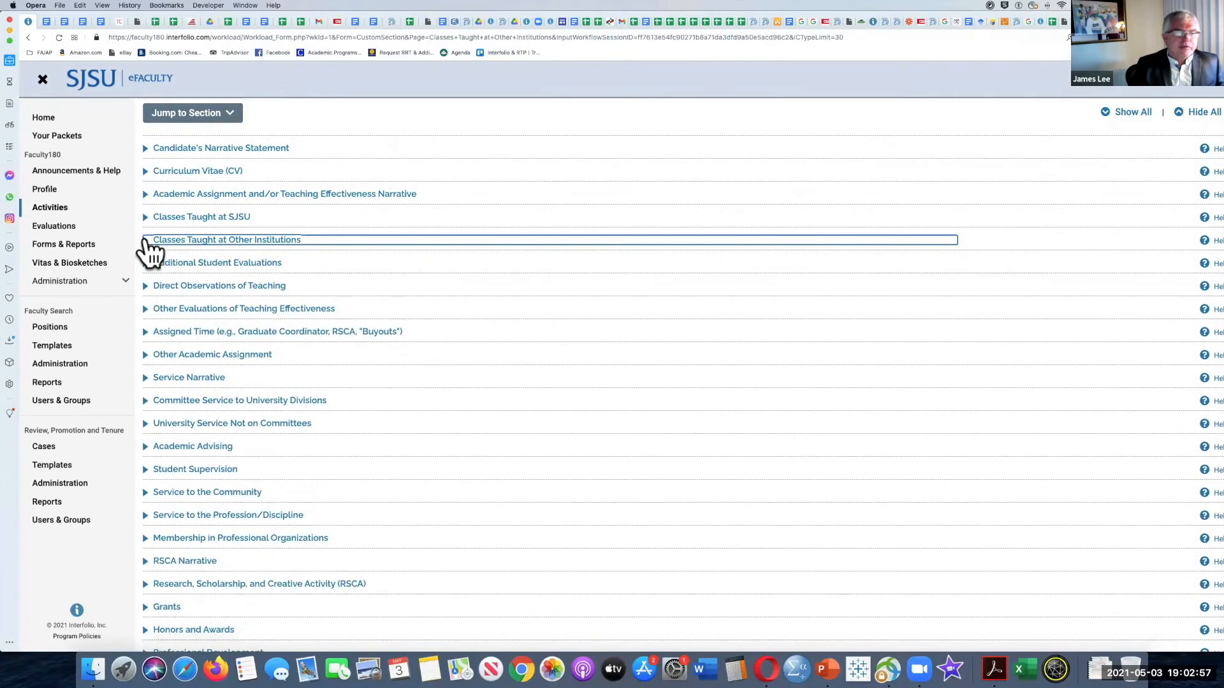
# Step: Expand Direct Observations of Teaching and review the minimum observation frequency by faculty rank and the peer evaluations table
pyautogui.click(226, 286)
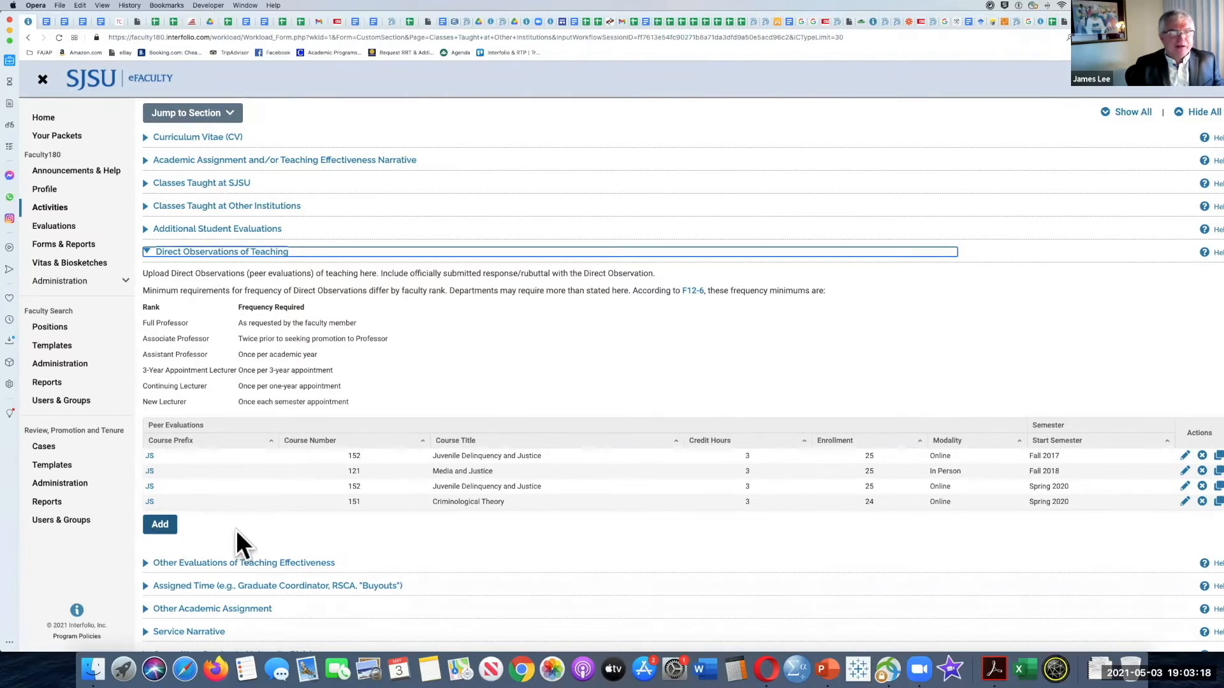
pyautogui.scroll(1, 236, 530)
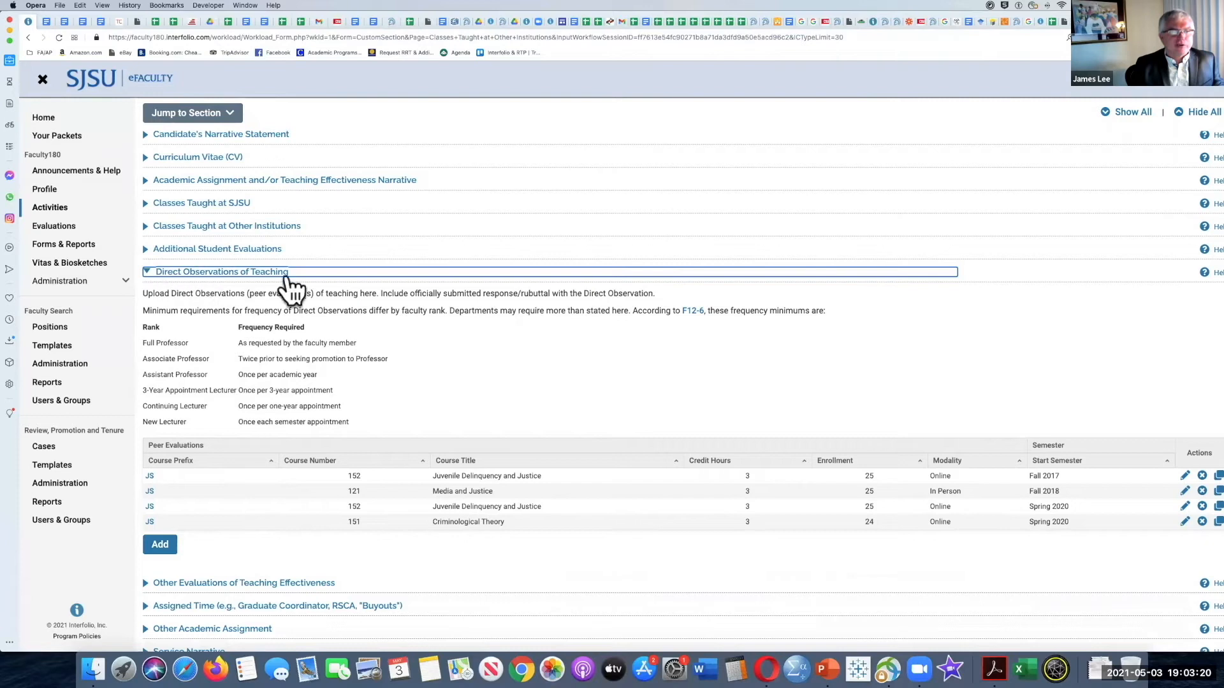
pyautogui.scroll(-1, 415, 313)
pyautogui.scroll(-1, 416, 313)
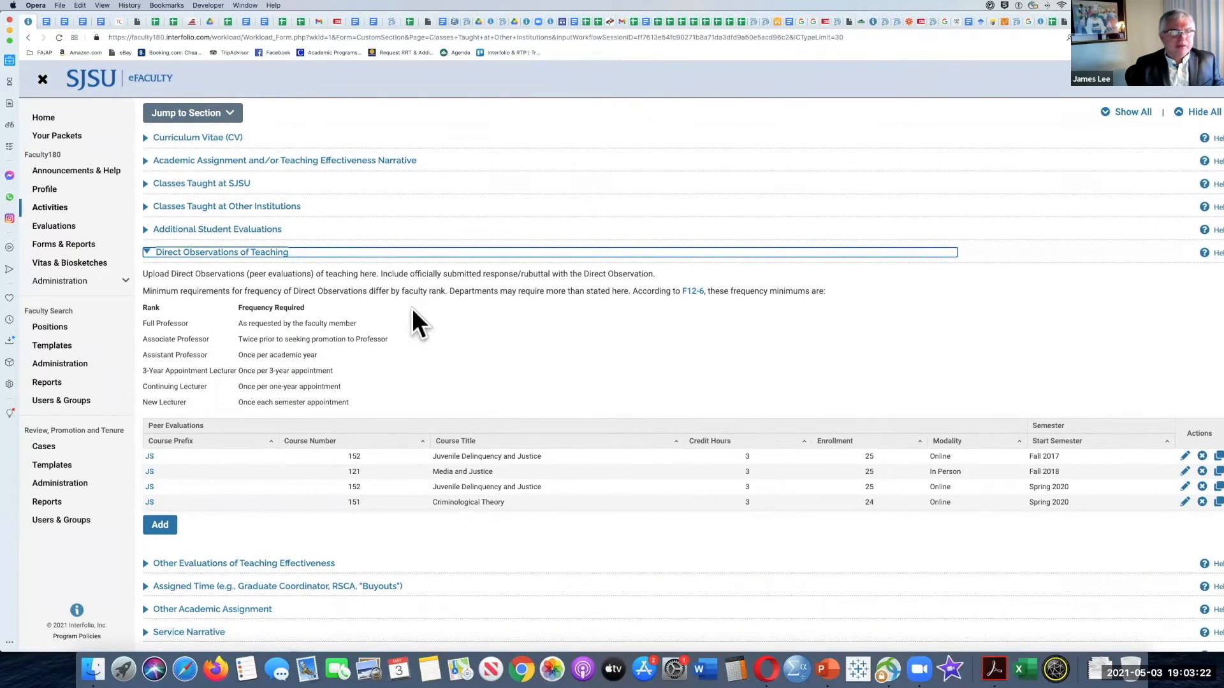
pyautogui.scroll(-3, 329, 392)
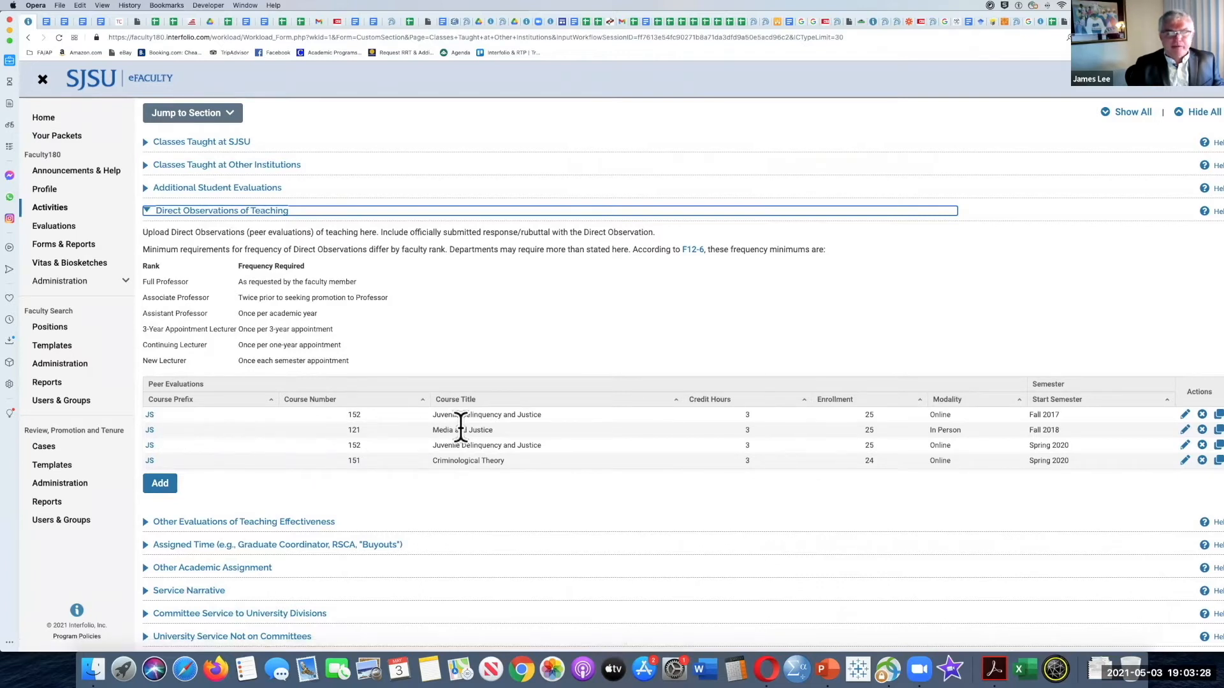
pyautogui.scroll(-2, 460, 426)
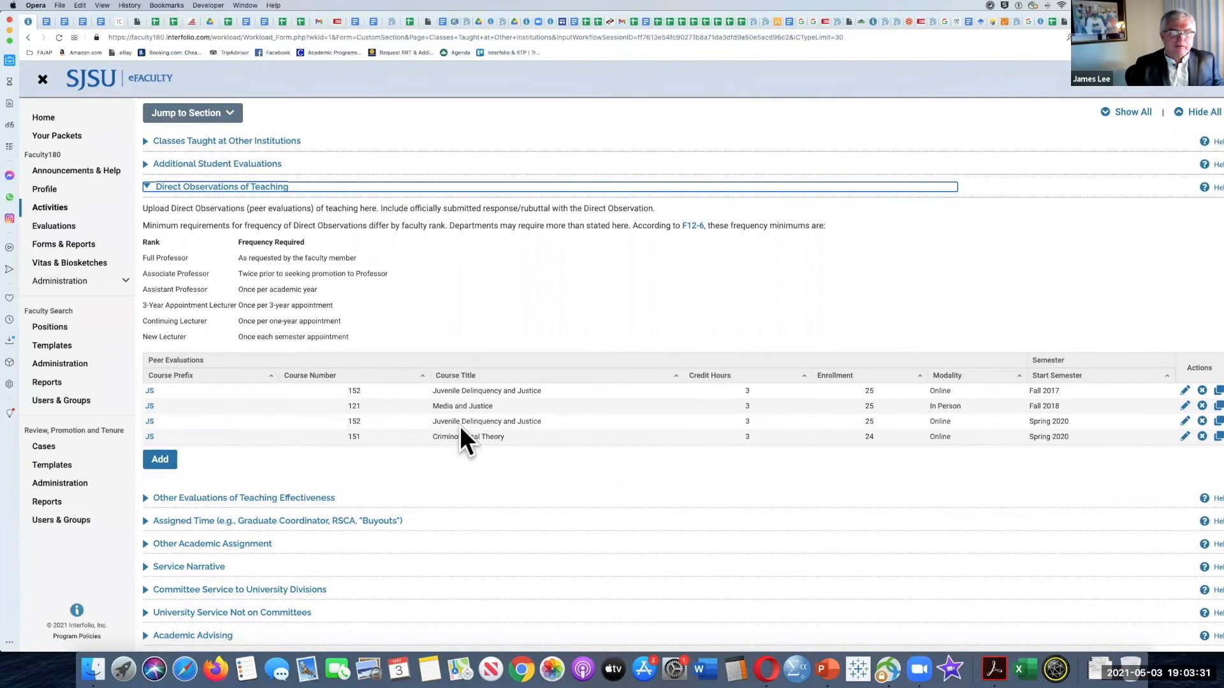
pyautogui.scroll(-4, 460, 427)
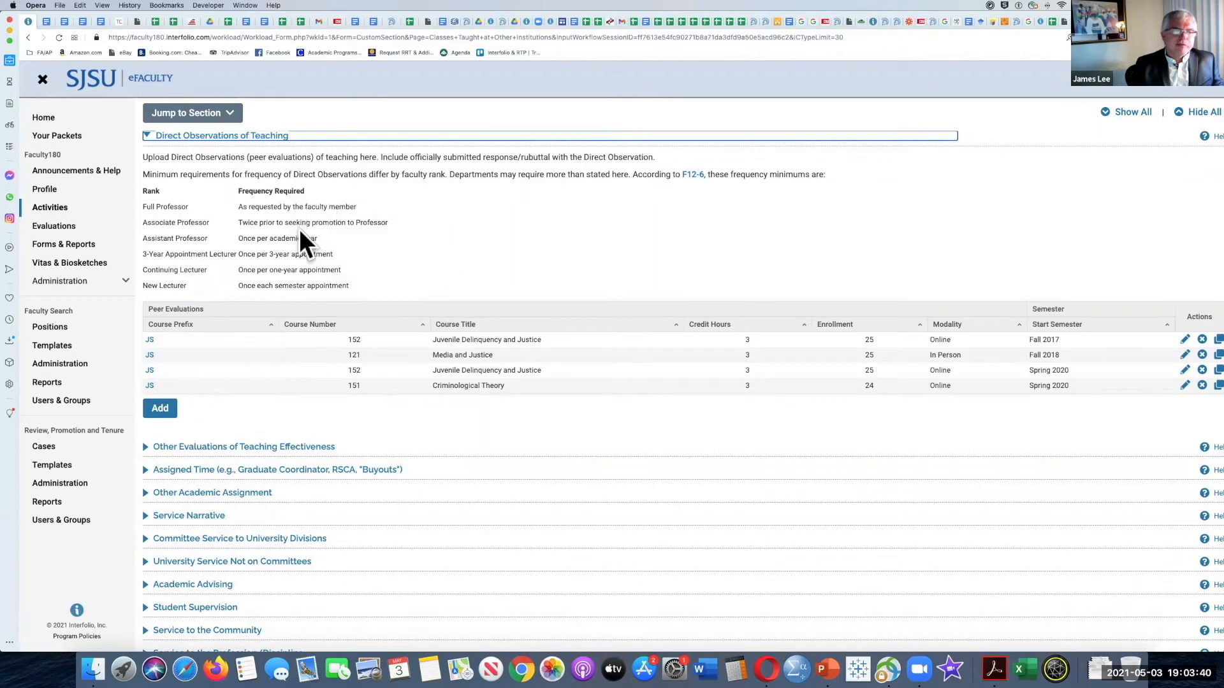
pyautogui.scroll(3, 294, 211)
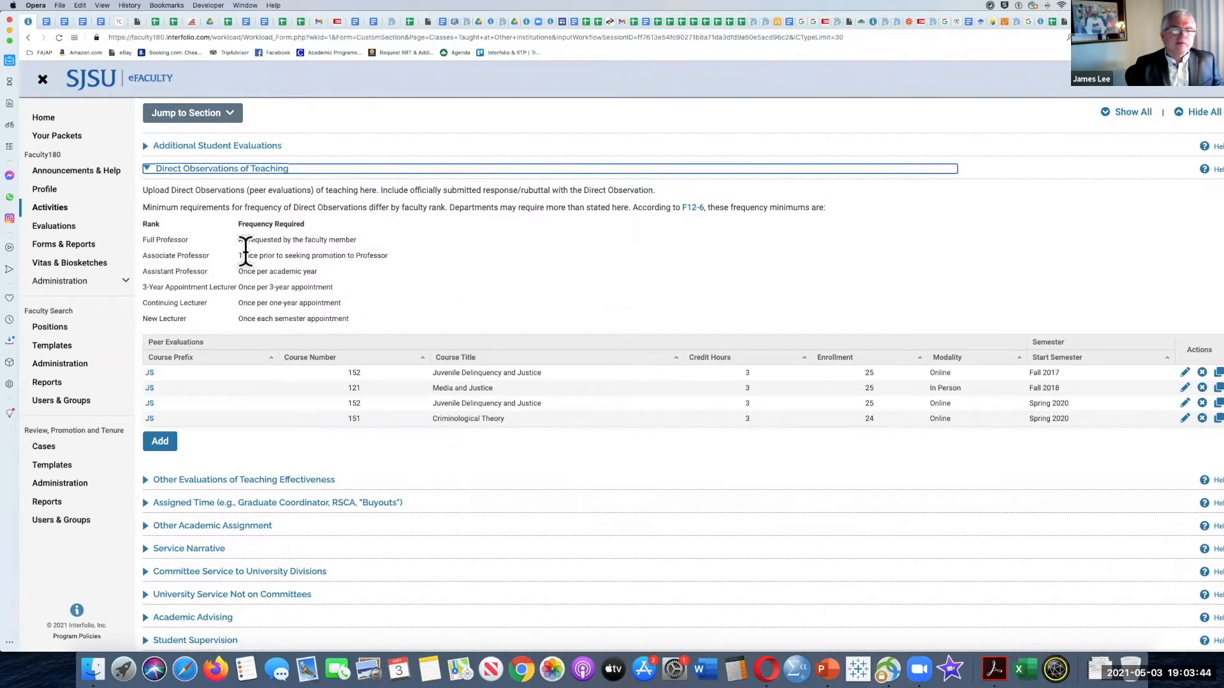
# Step: Highlight the Associate Professor requirement "Twice prior to seeking promotion to Professor", and collapse Direct Observations of Teaching
pyautogui.moveTo(170, 256); pyautogui.dragTo(154, 256)
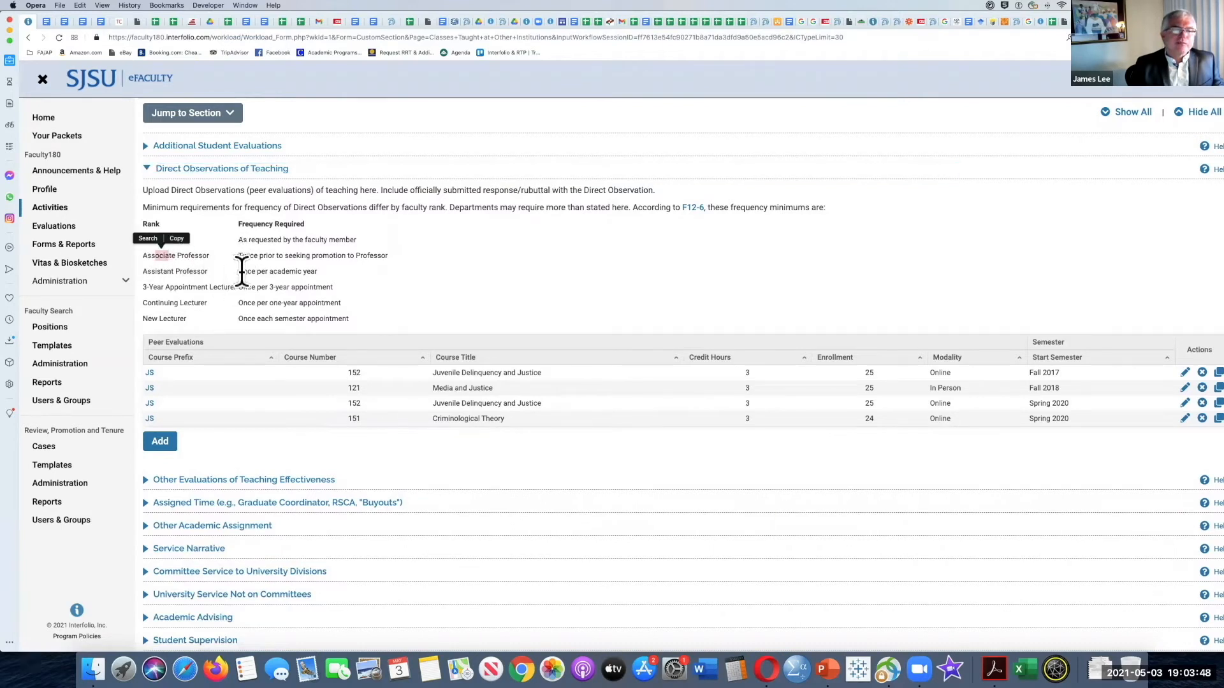
pyautogui.moveTo(235, 254); pyautogui.dragTo(389, 250)
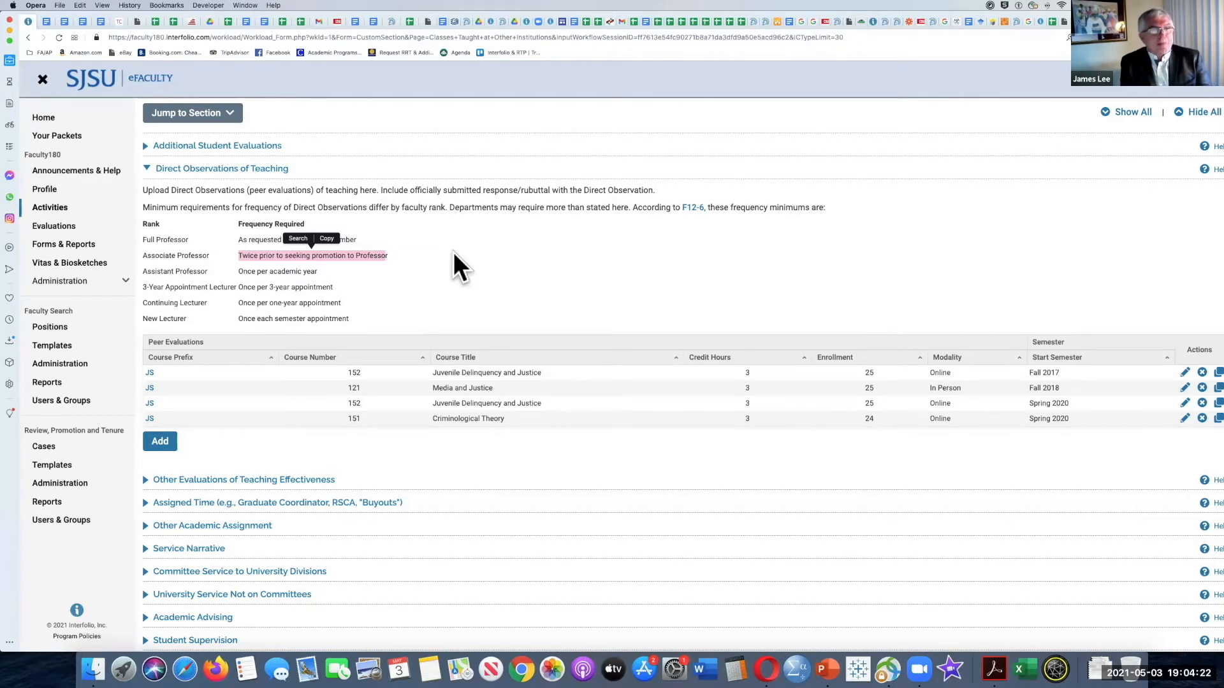
pyautogui.click(191, 168)
# Step: Look through a new Assigned Time entry form, including the Level options and Description field, and cancel it without saving
pyautogui.click(251, 232)
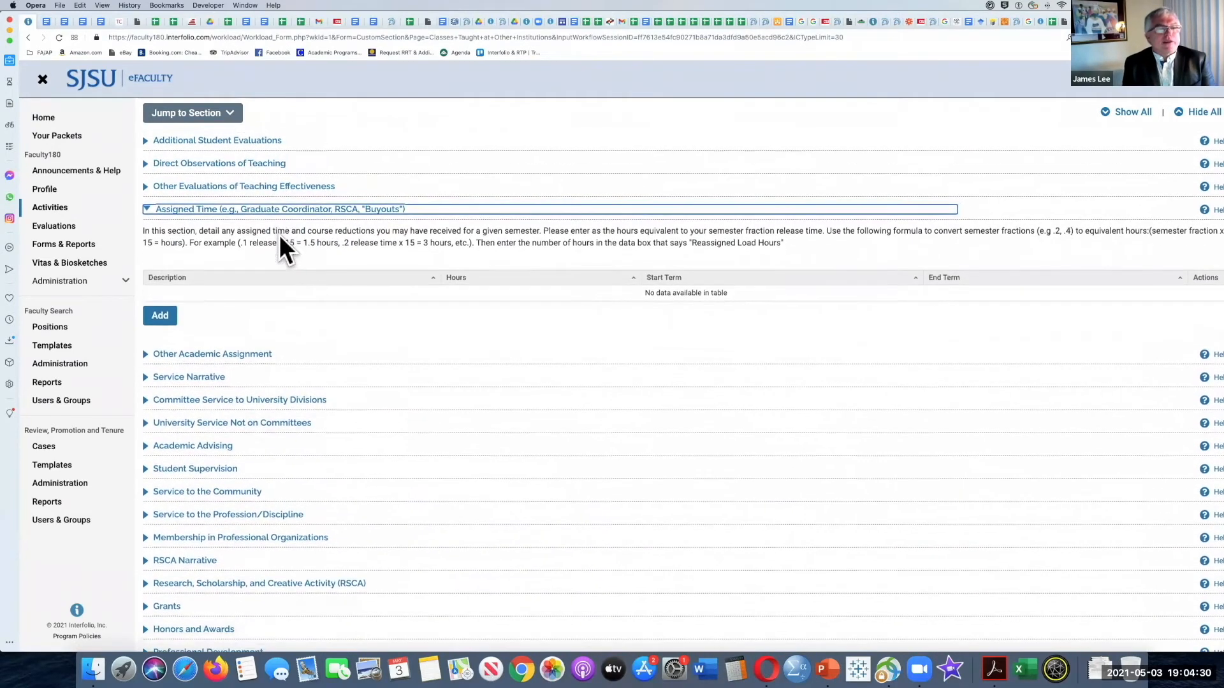
pyautogui.click(161, 316)
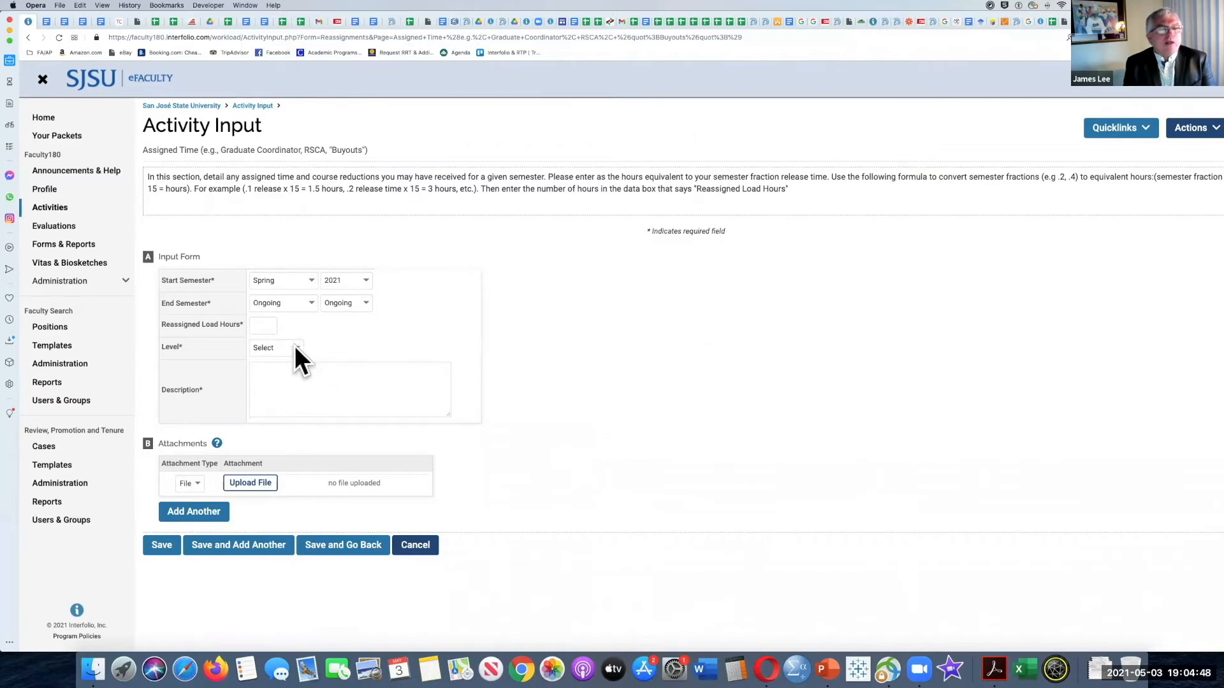
pyautogui.click(295, 347)
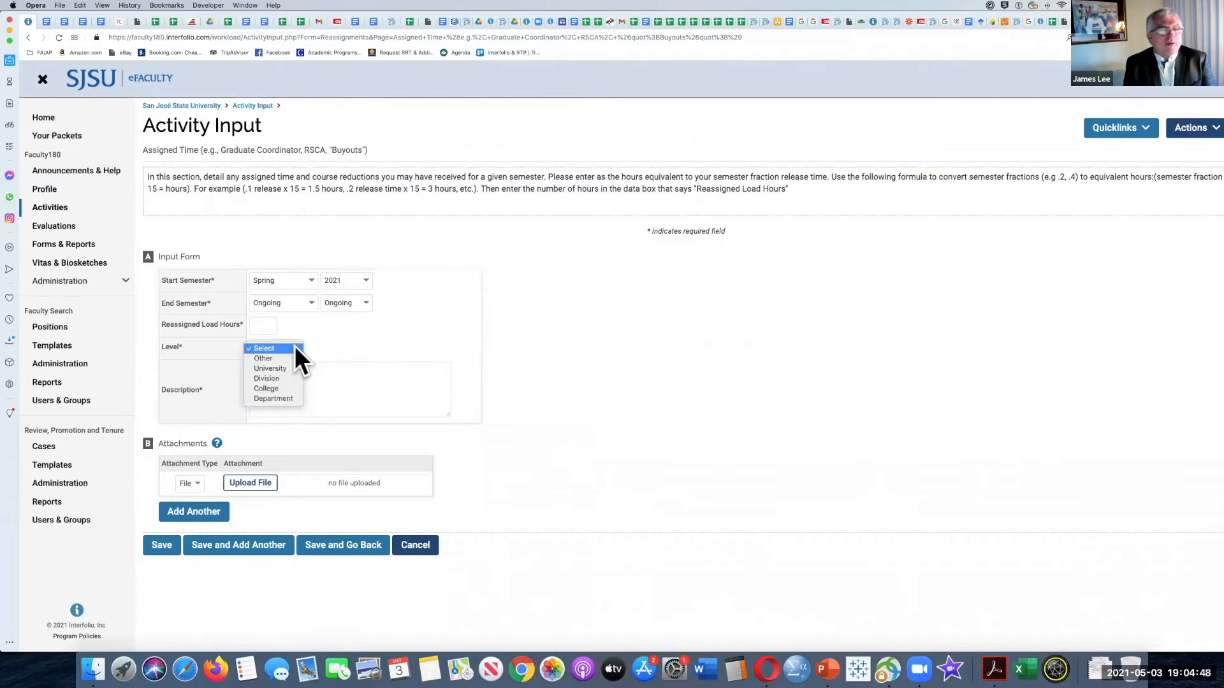
pyautogui.click(338, 347)
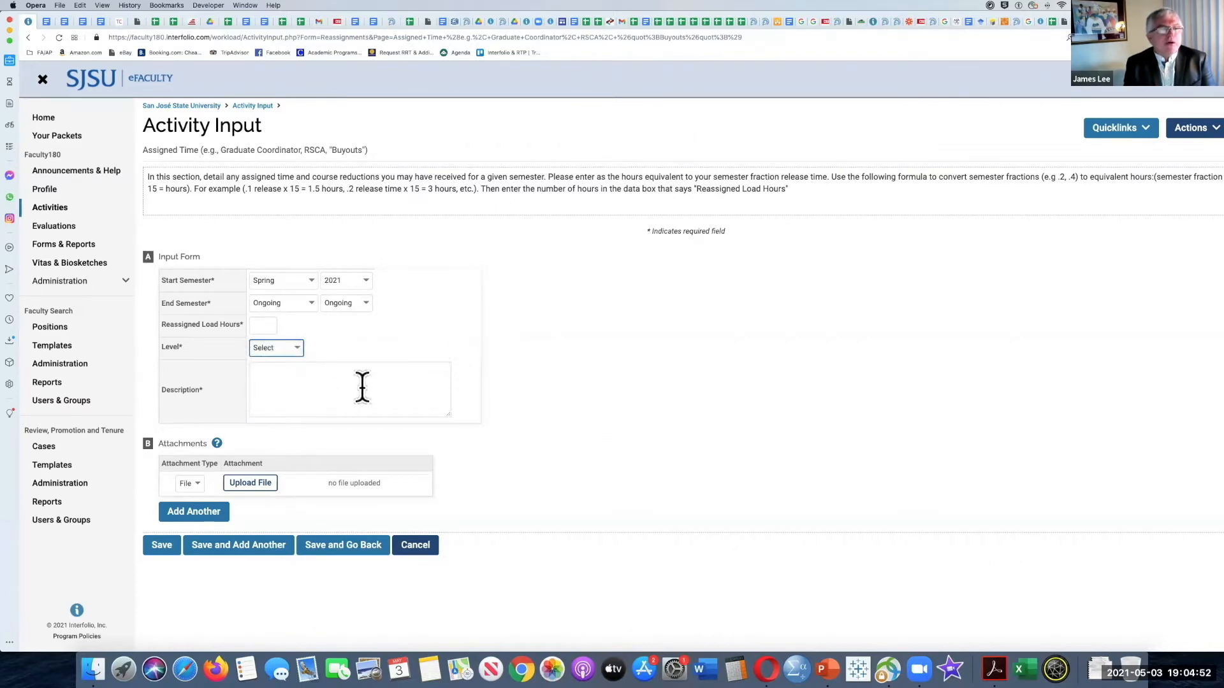
pyautogui.click(294, 390)
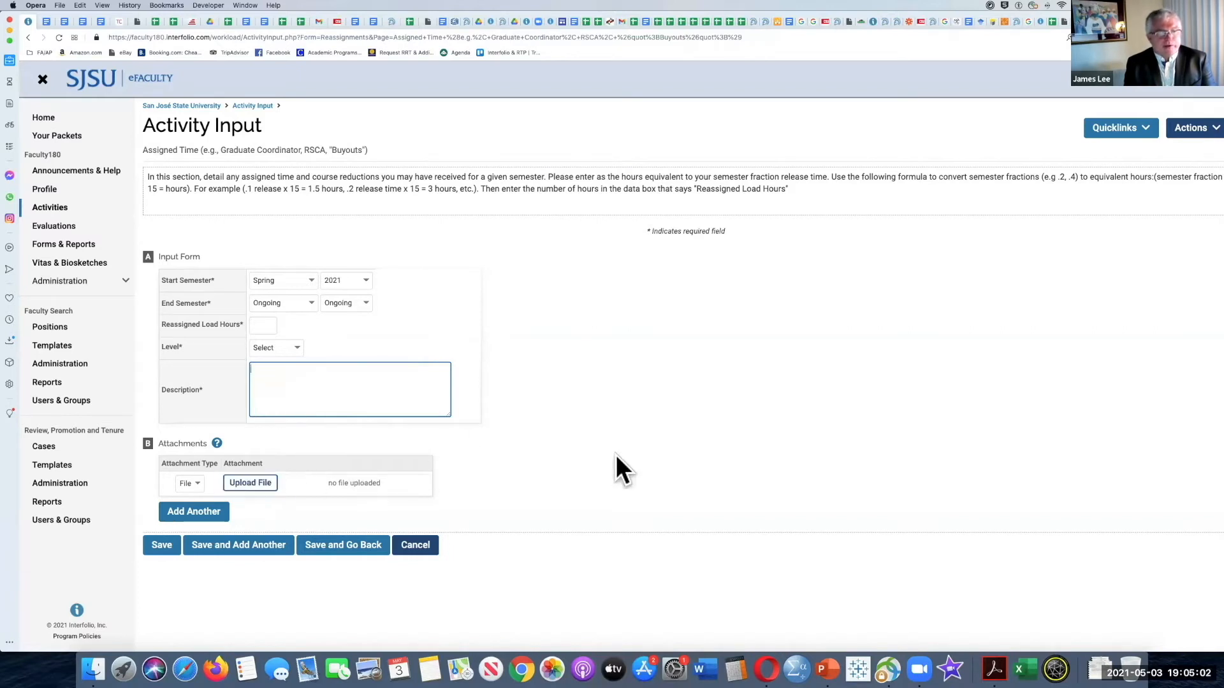
pyautogui.click(422, 547)
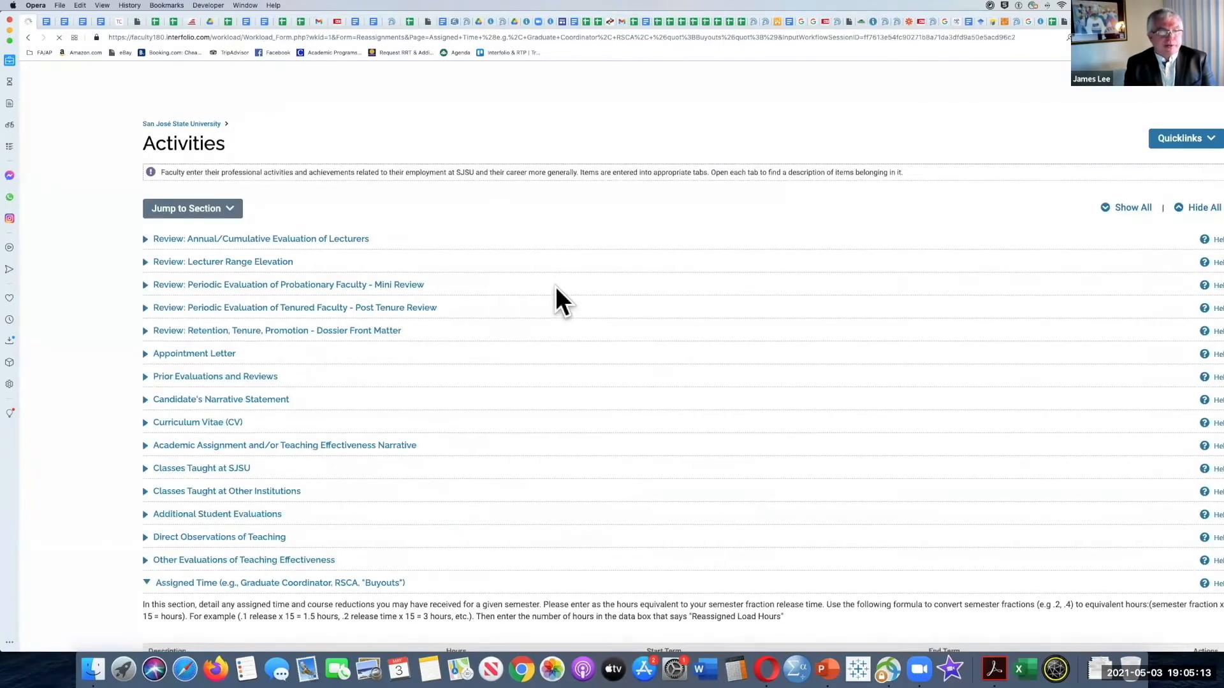
# Step: Review the Assigned Time section once more, collapse it, and look over the remaining activity sections down to External Career Reviews
pyautogui.scroll(-5, 303, 325)
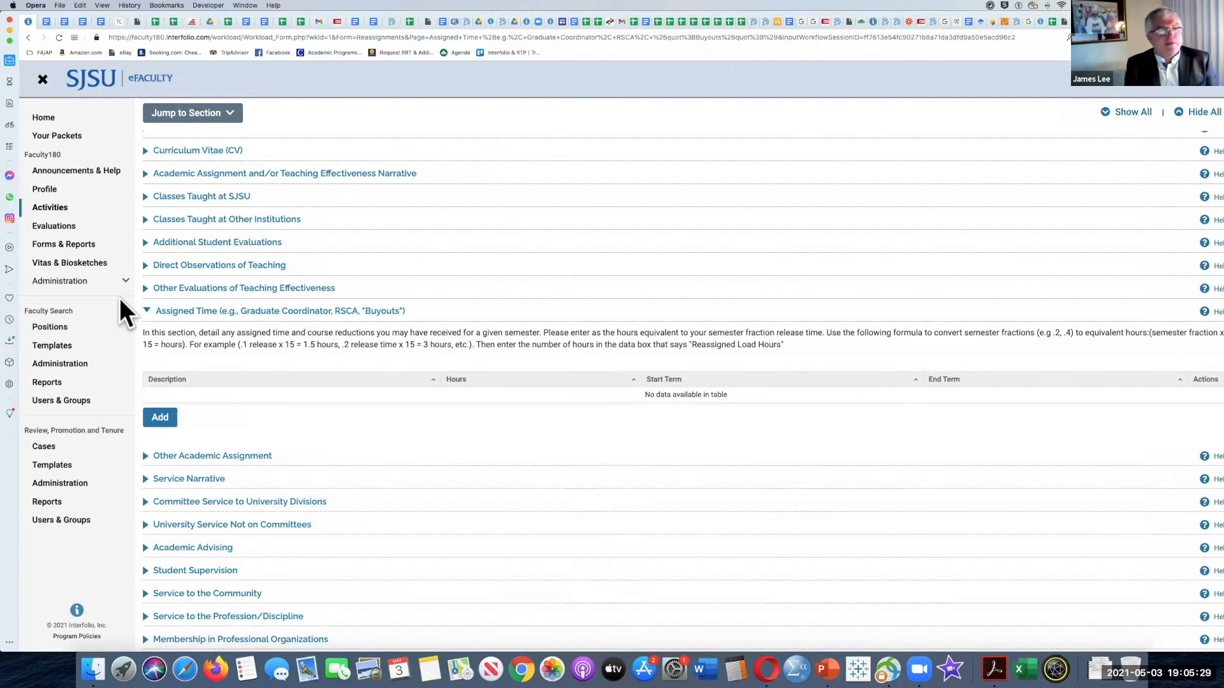
pyautogui.click(145, 311)
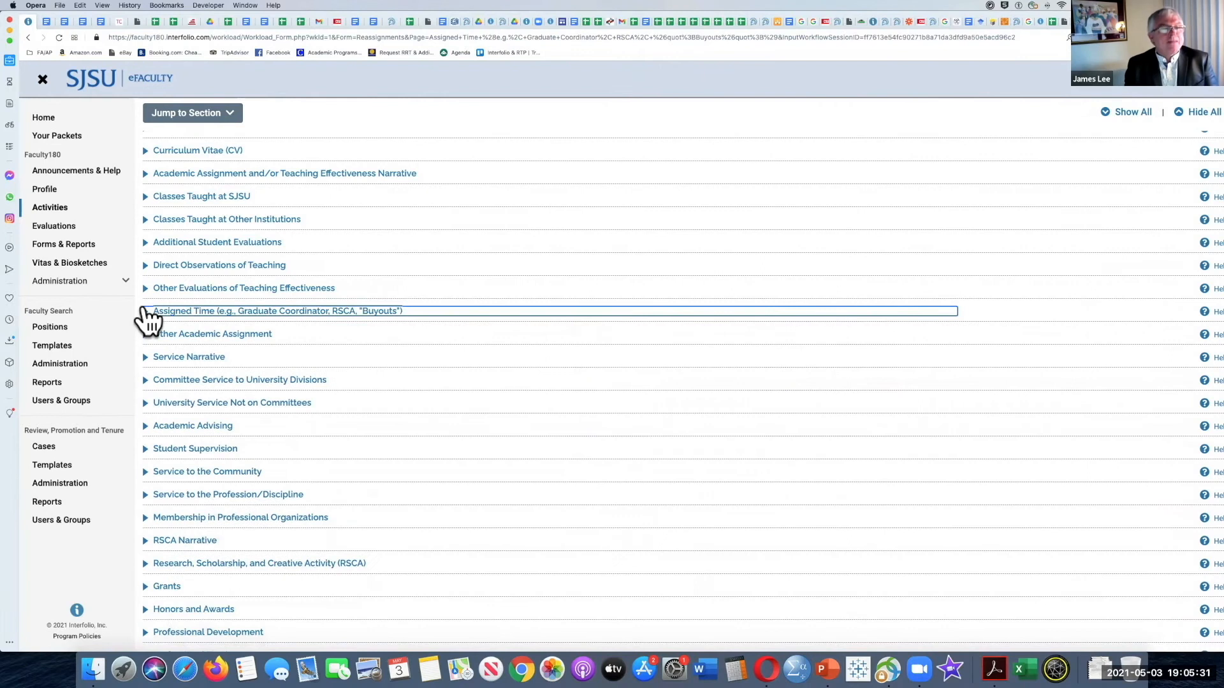
pyautogui.click(147, 290)
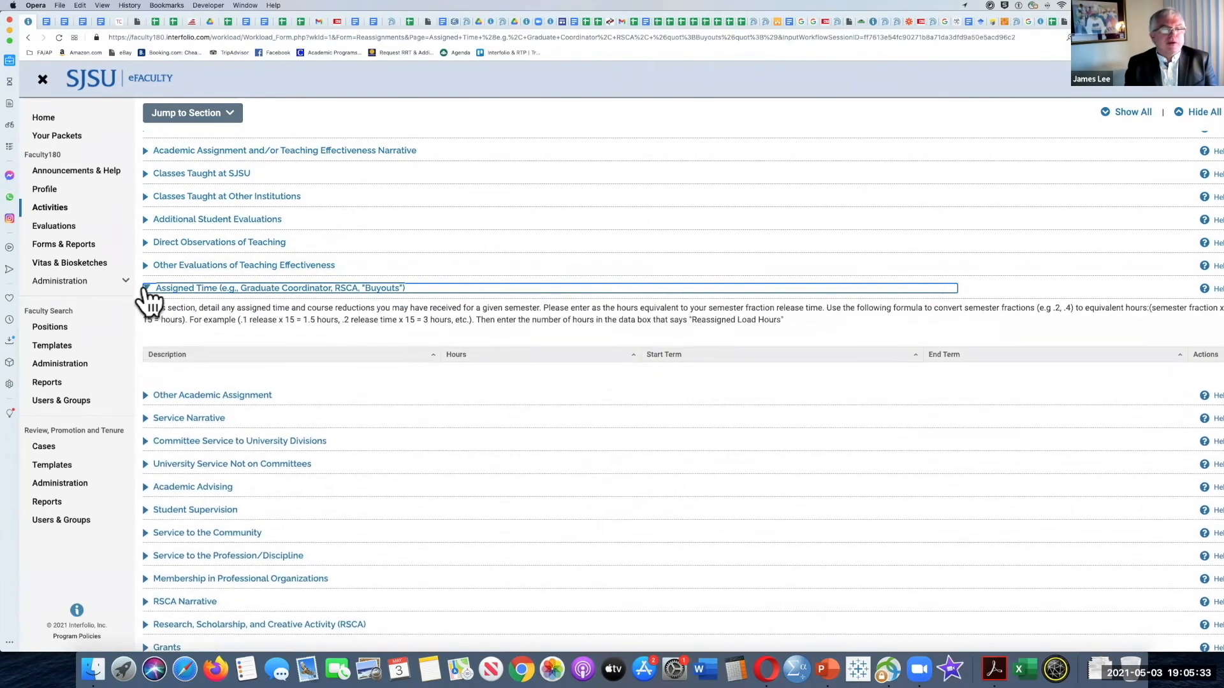
pyautogui.scroll(-1, 220, 330)
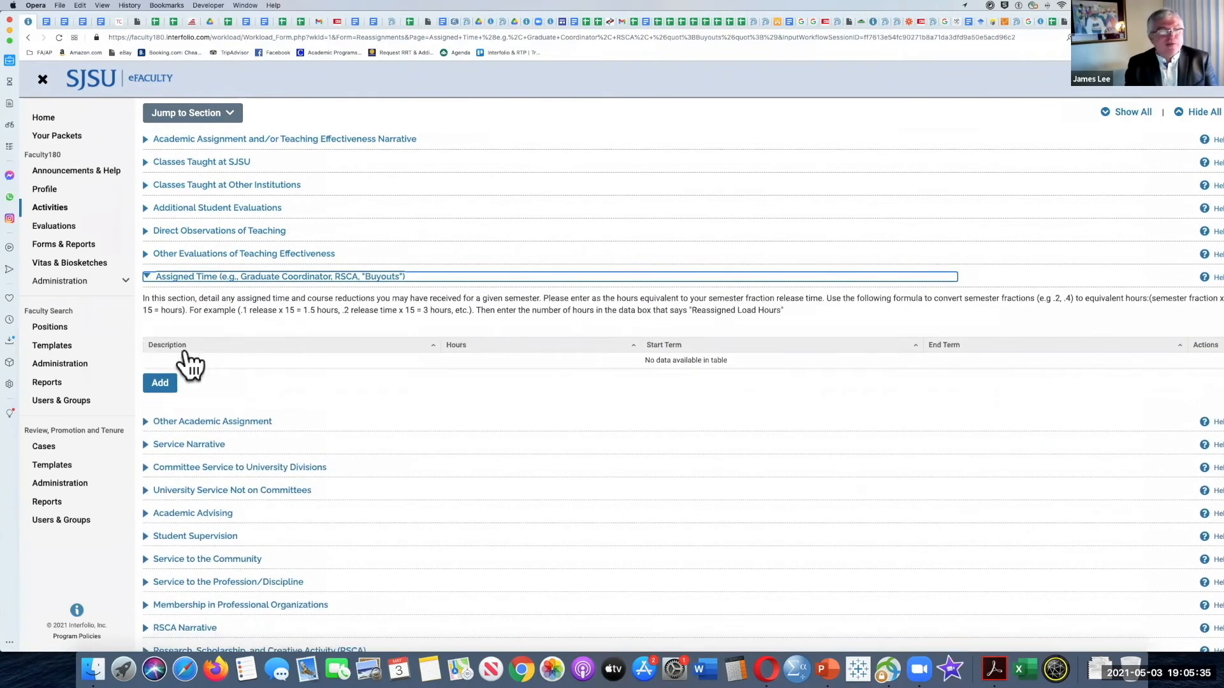
pyautogui.click(146, 279)
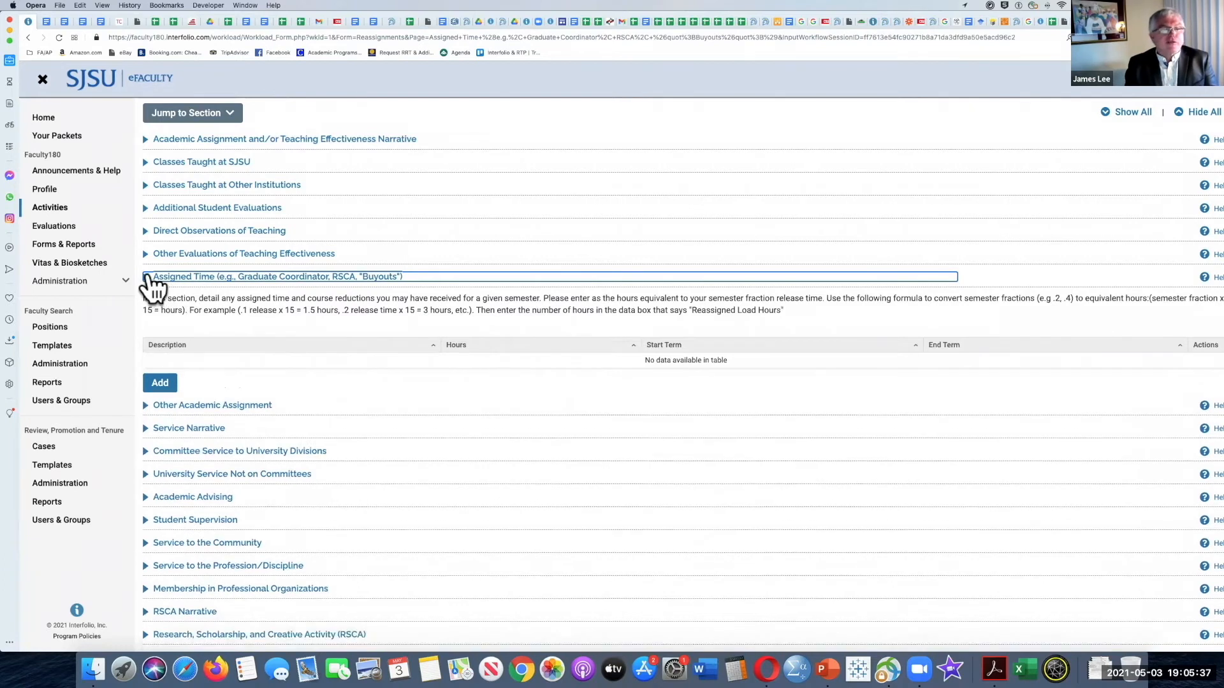
pyautogui.scroll(-3, 274, 272)
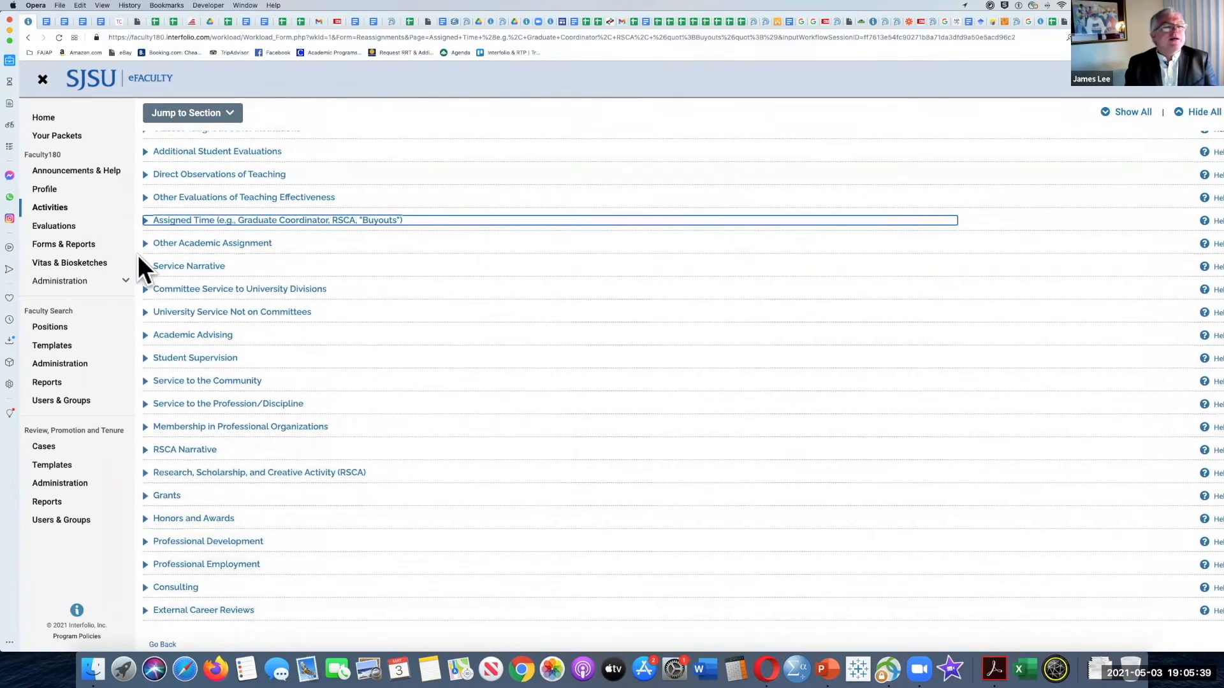
# Step: Expand Other Academic Assignment, review its instructions for librarians, counselors and other faculty, and collapse it
pyautogui.scroll(-2, 151, 257)
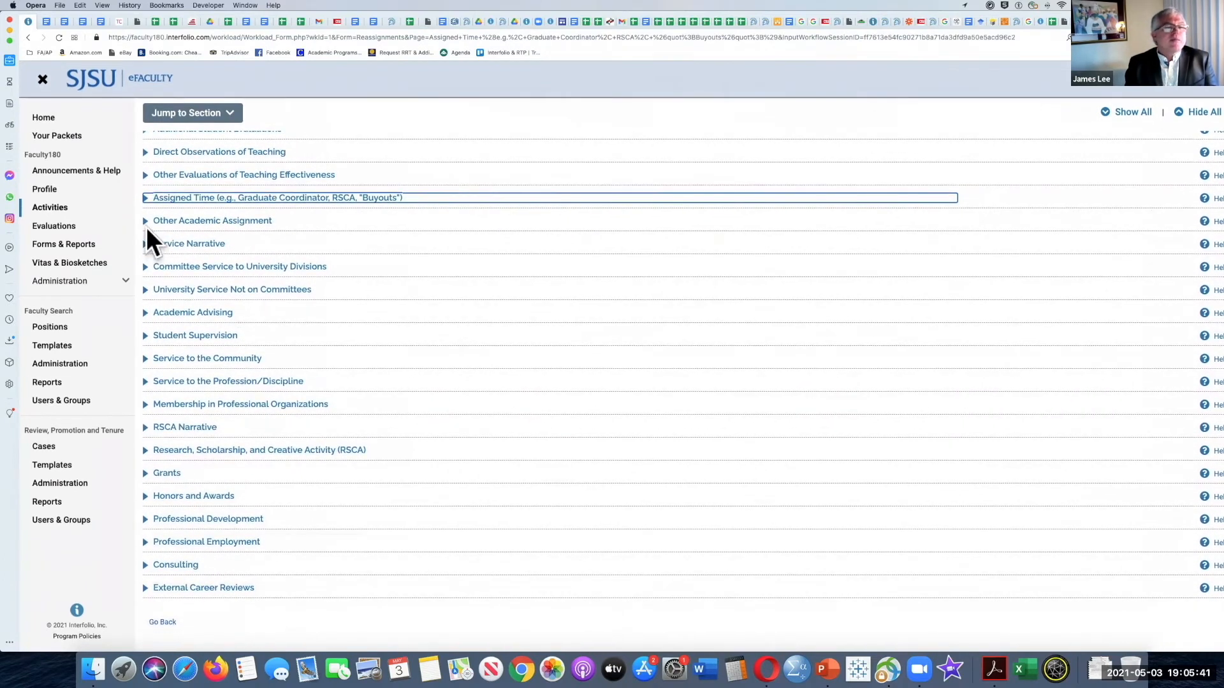
pyautogui.click(146, 221)
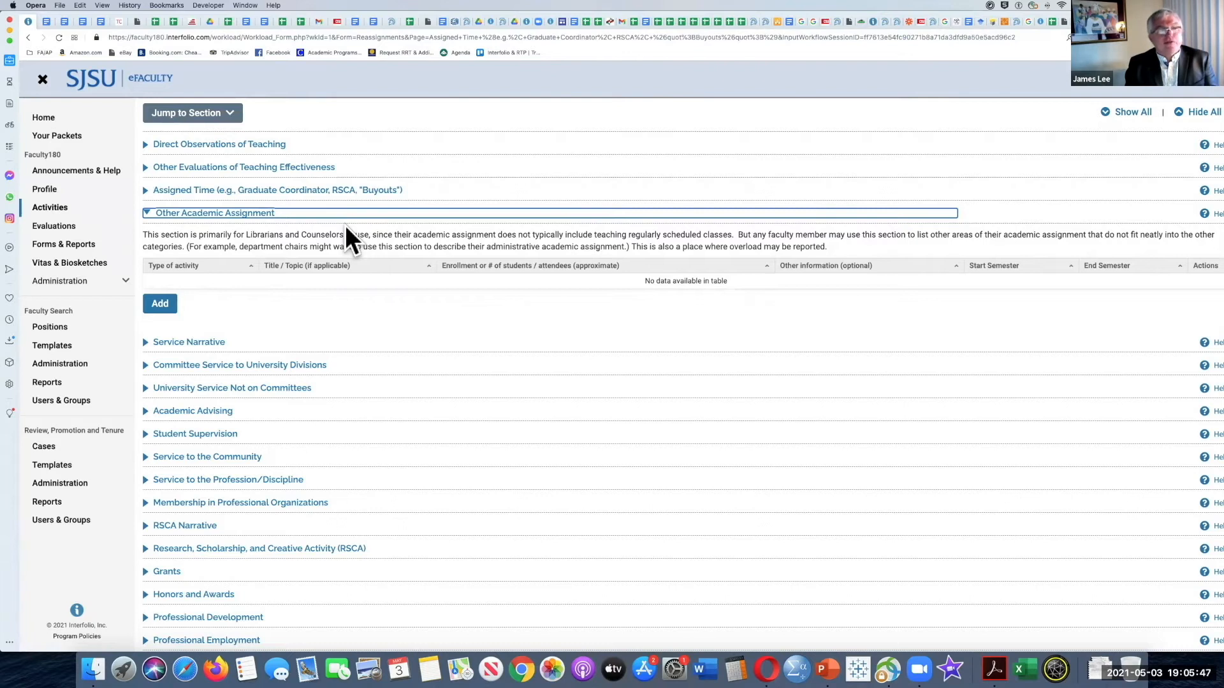
pyautogui.scroll(-1, 345, 226)
pyautogui.scroll(-1, 345, 226)
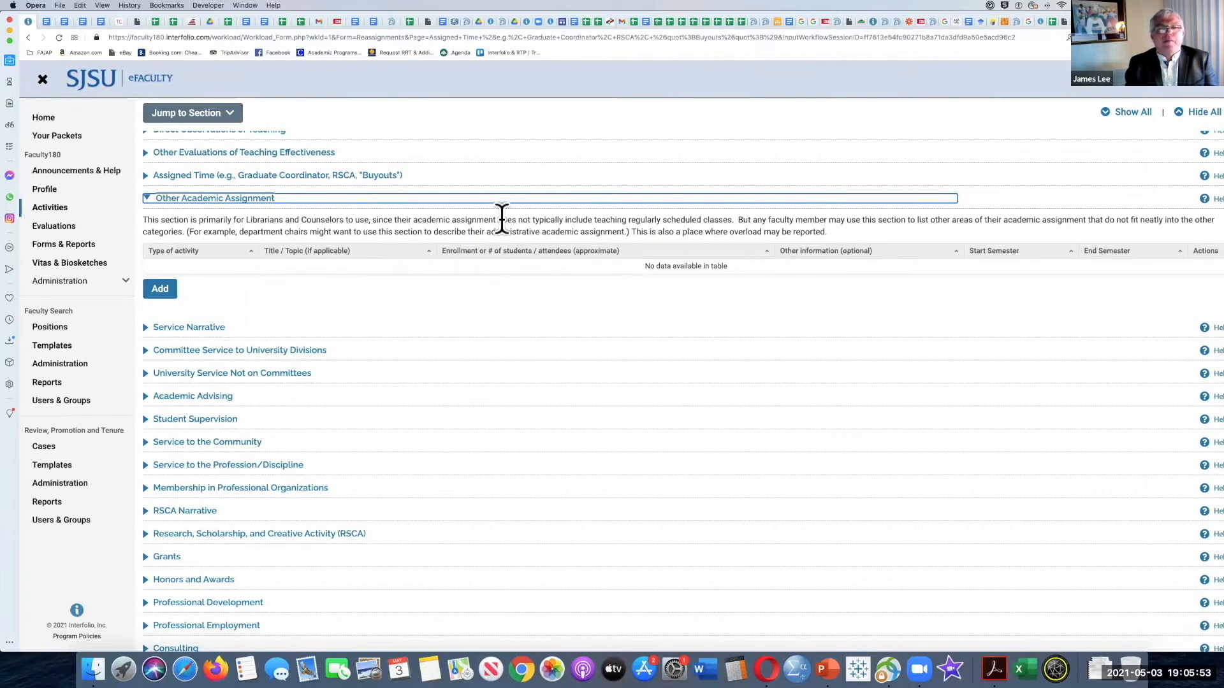
pyautogui.scroll(-2, 184, 203)
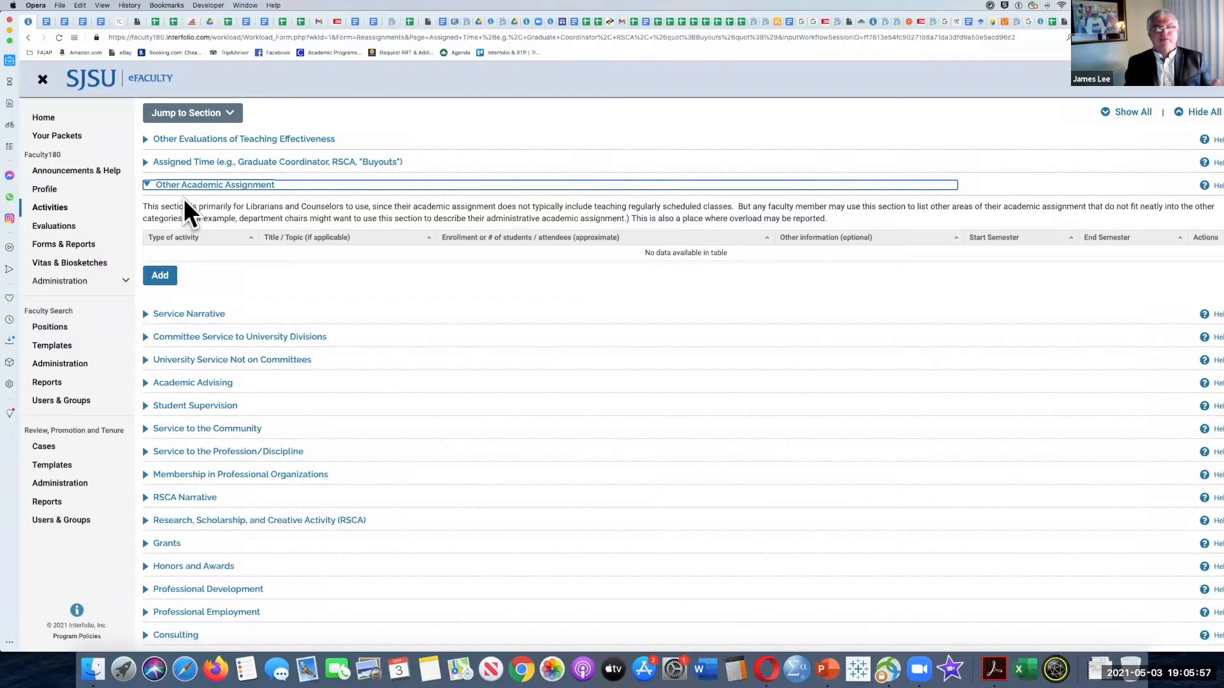
pyautogui.click(146, 185)
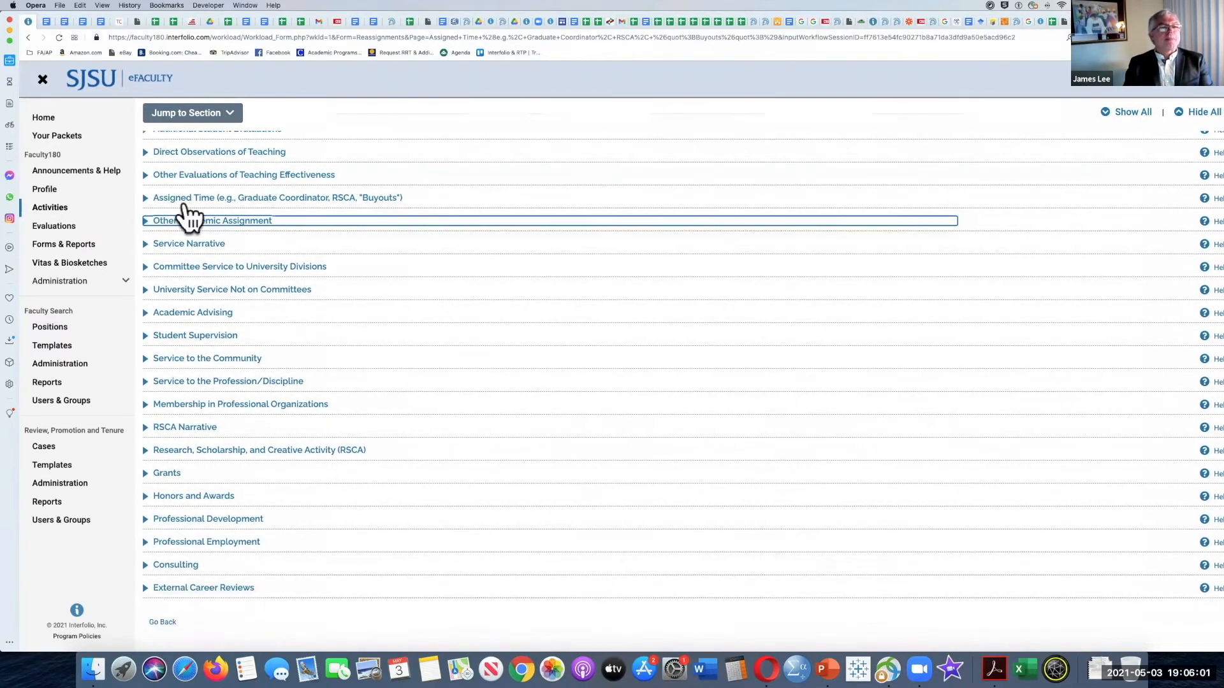
# Step: Expand Service Narrative, look through a new entry form with its optional narrative field, cancel it without saving, and collapse the section
pyautogui.scroll(3, 299, 247)
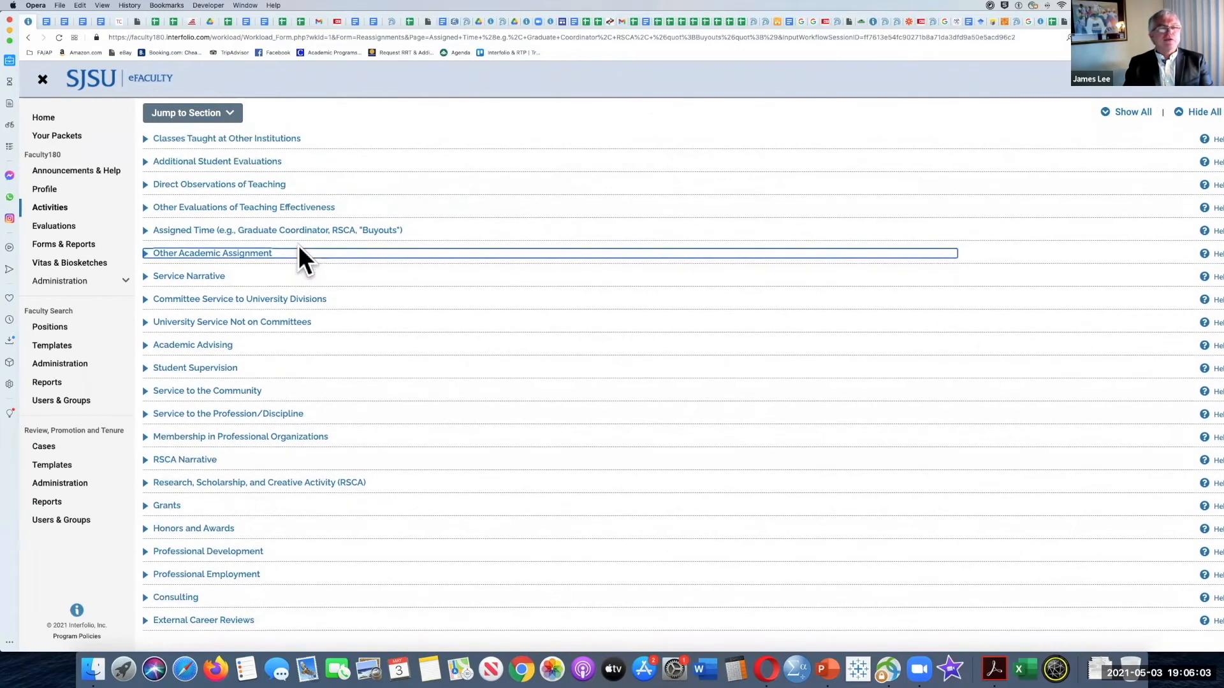
pyautogui.scroll(3, 299, 255)
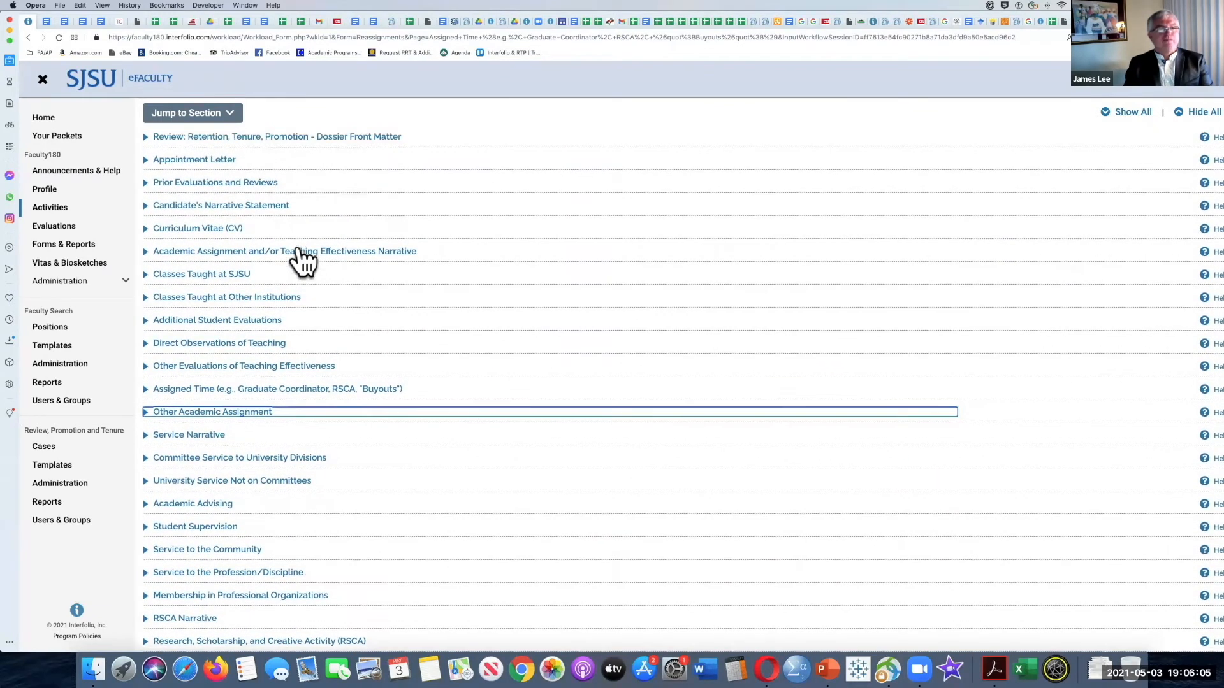
pyautogui.scroll(-5, 299, 189)
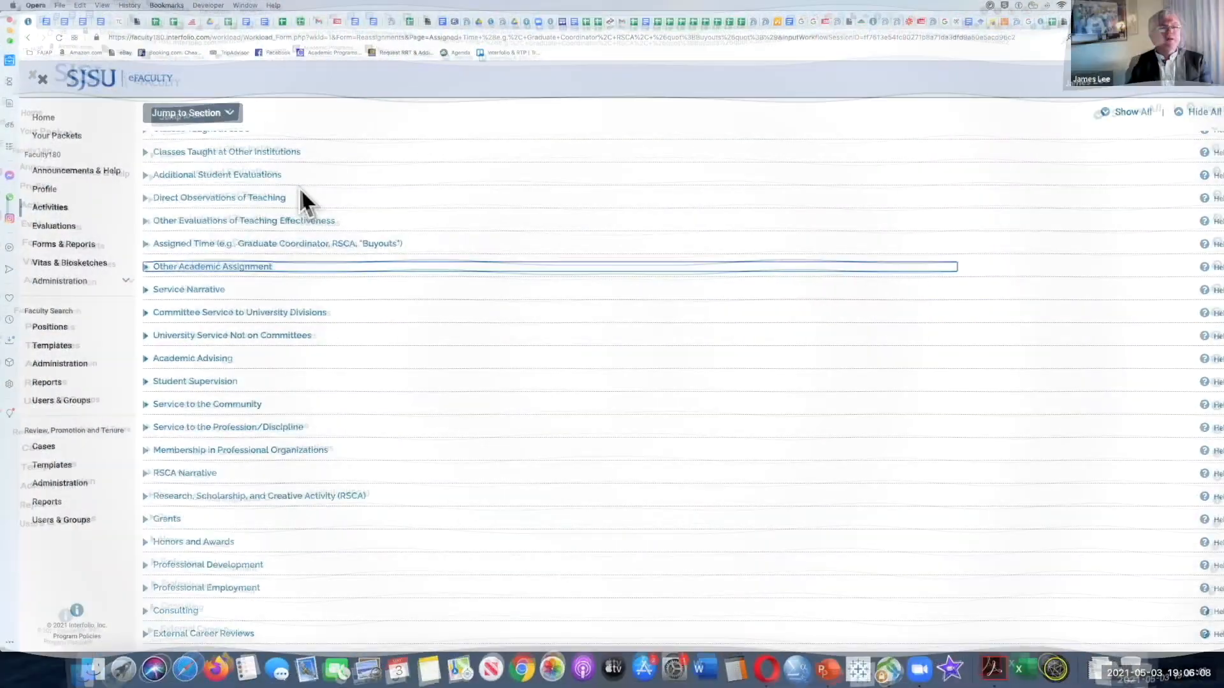
pyautogui.scroll(-1, 301, 191)
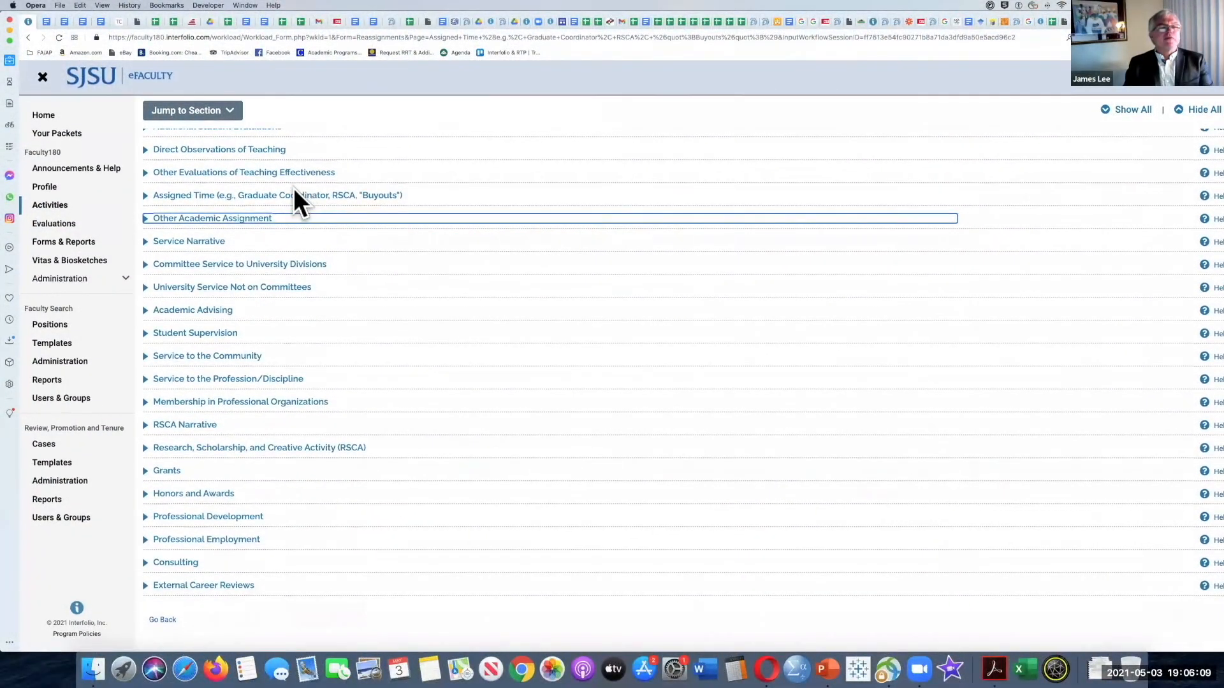
pyautogui.click(146, 245)
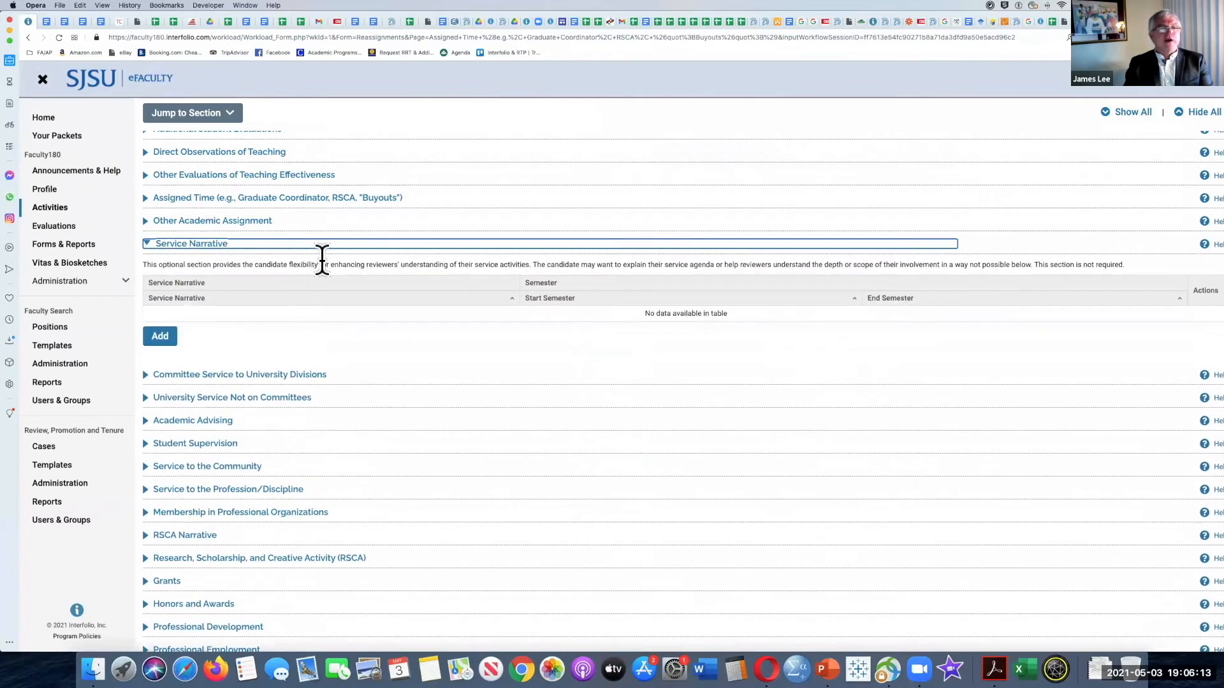
pyautogui.click(161, 337)
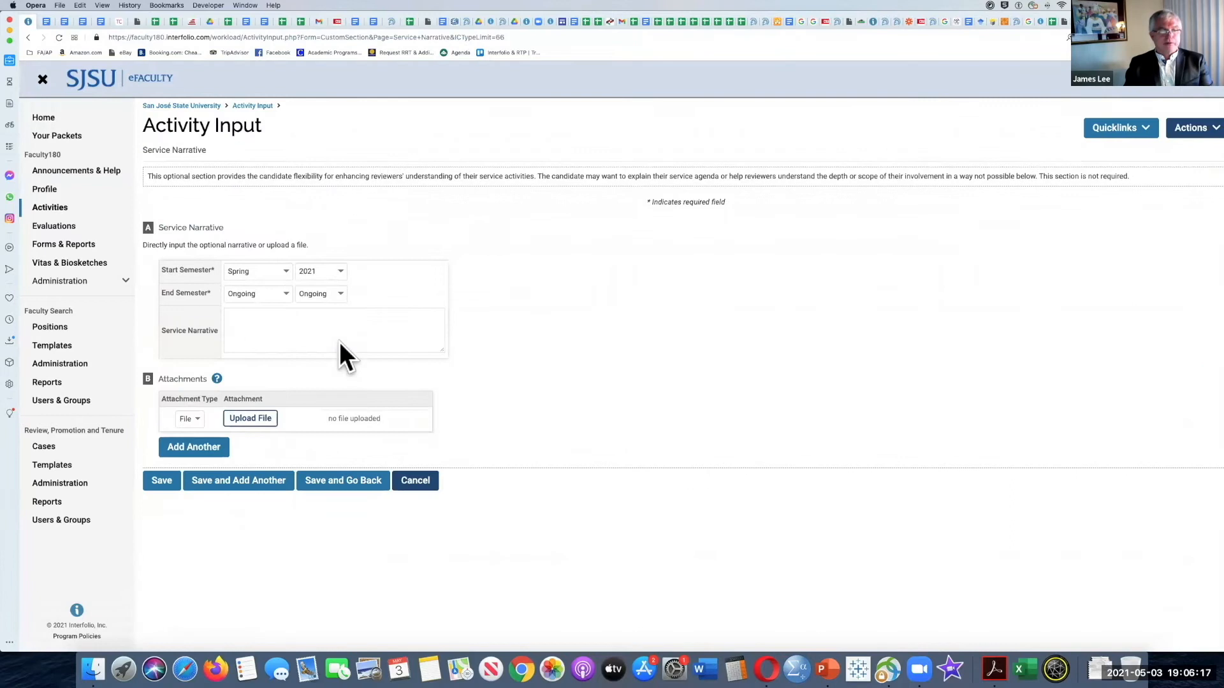
pyautogui.click(274, 325)
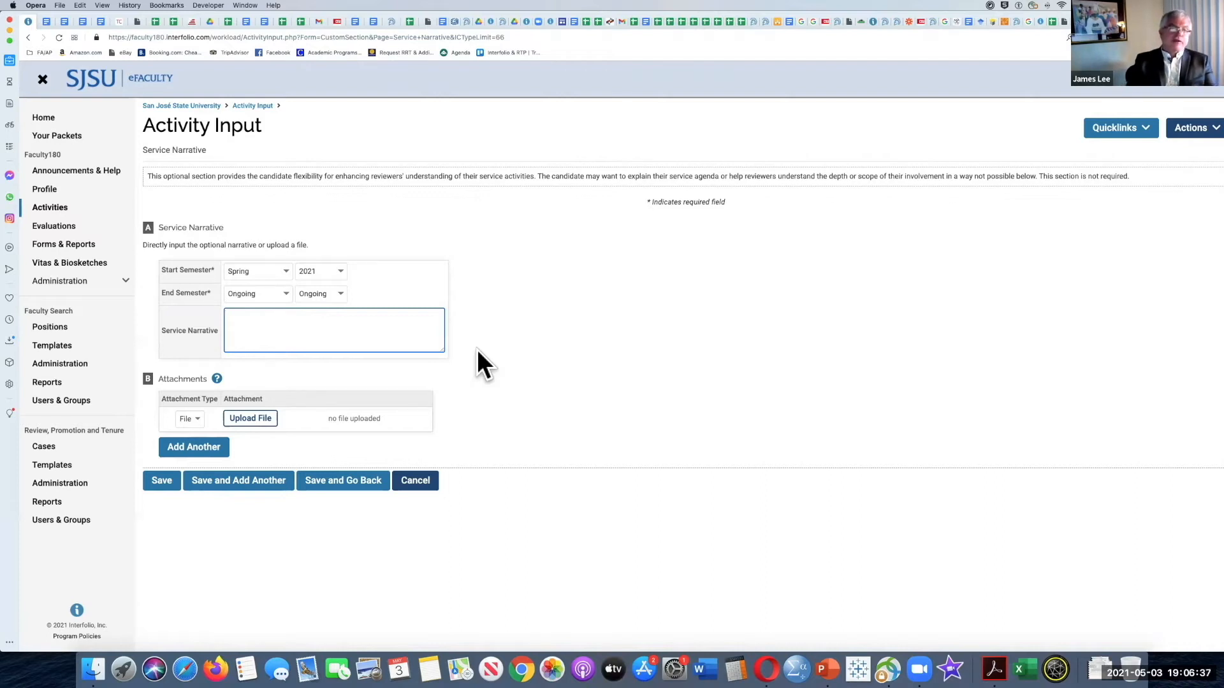
pyautogui.click(417, 479)
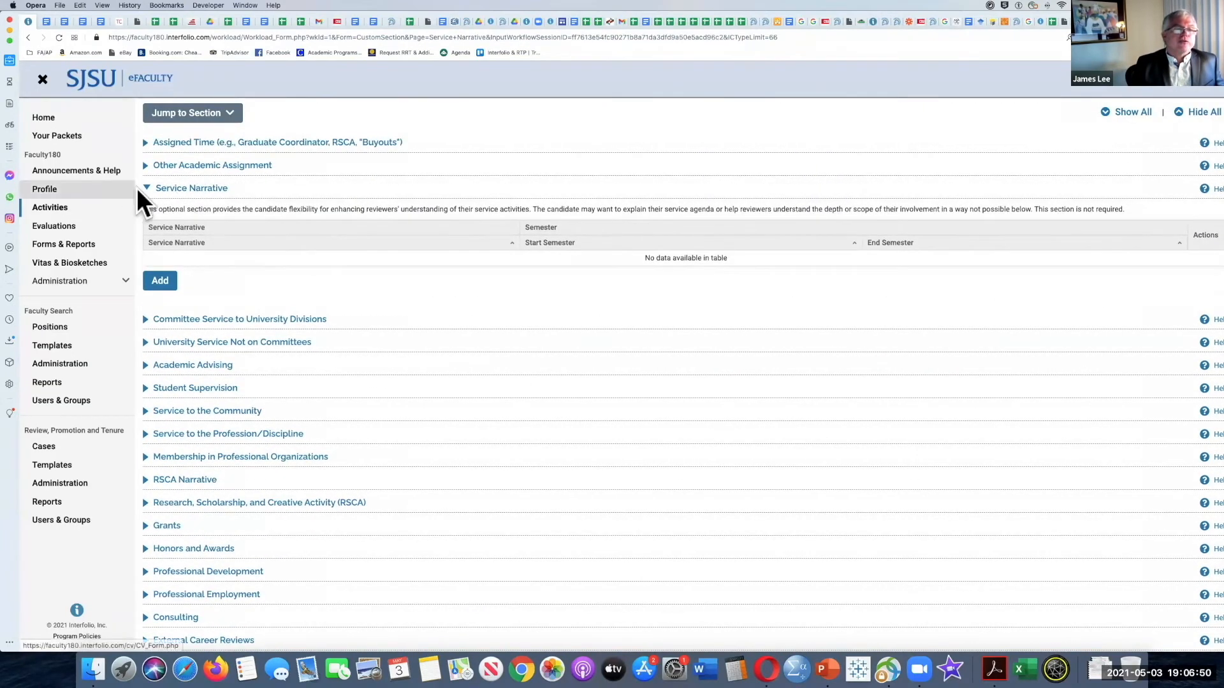
pyautogui.click(146, 188)
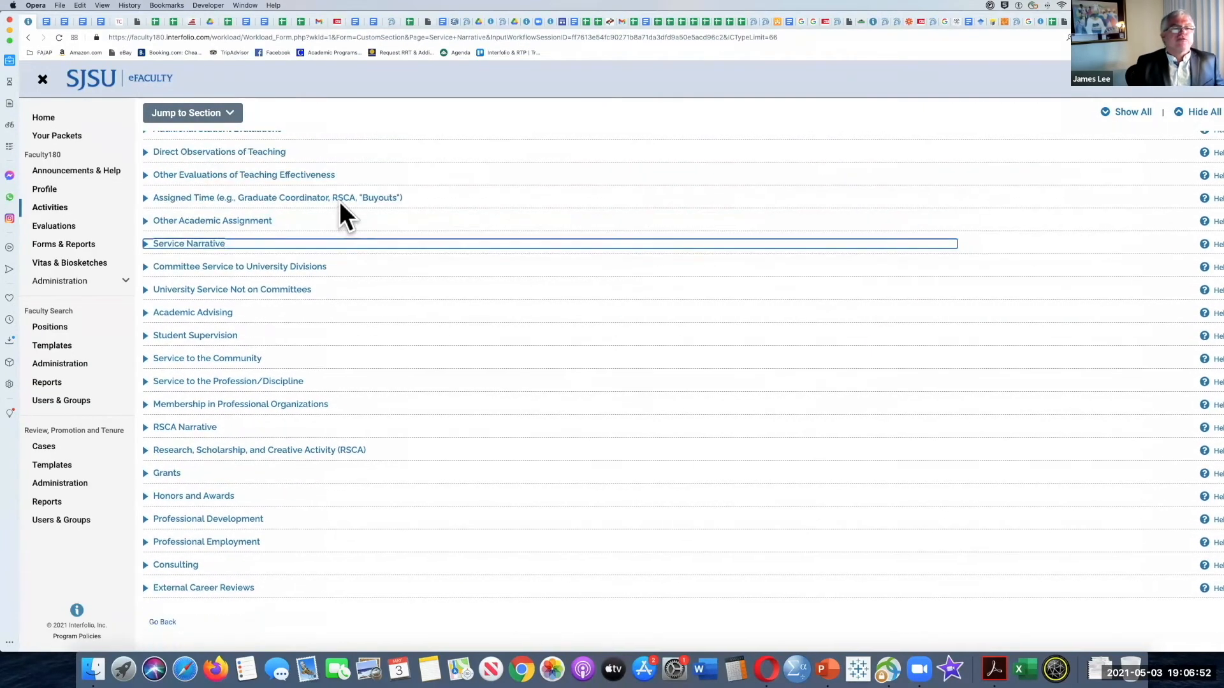
# Step: Expand Committee Service to University Divisions, start a new entry, and browse its unit choices under Academic Affairs Division
pyautogui.click(147, 271)
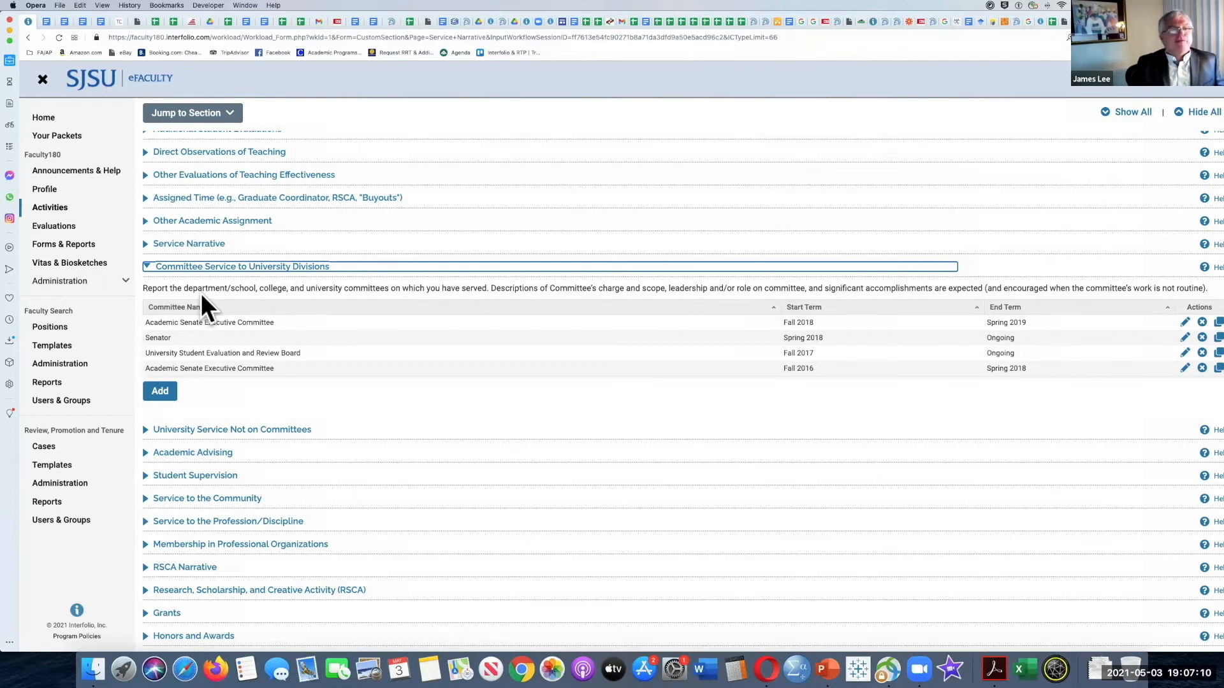
pyautogui.scroll(1, 201, 293)
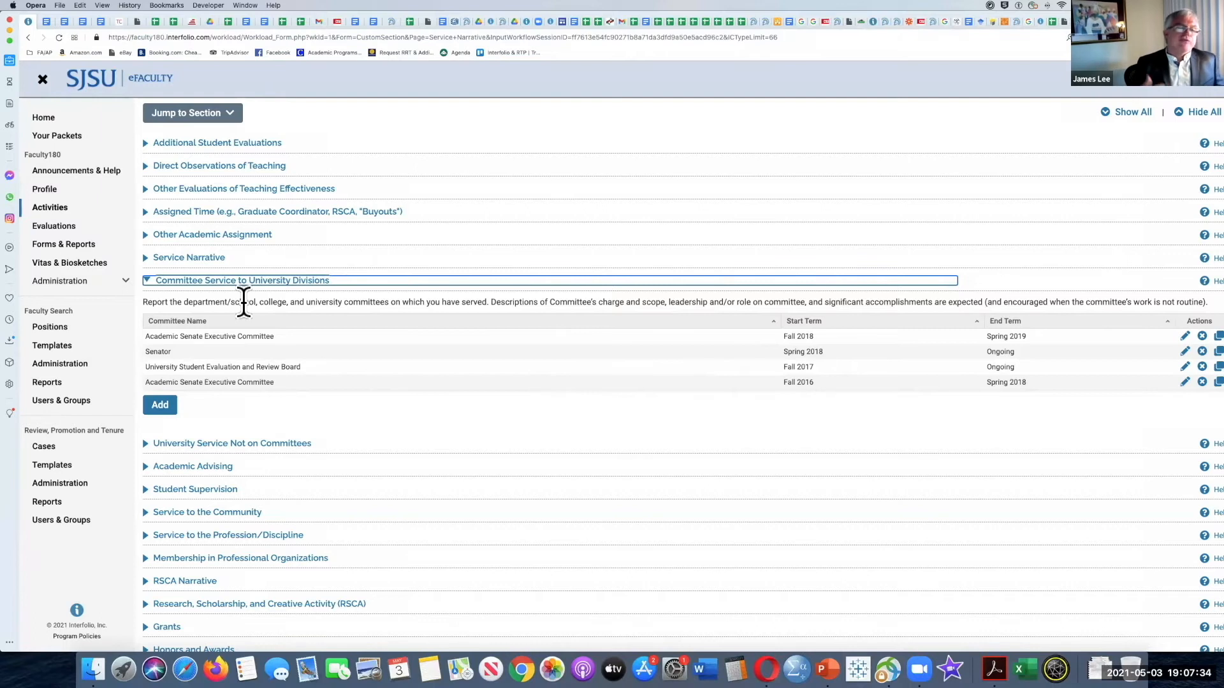
pyautogui.click(156, 407)
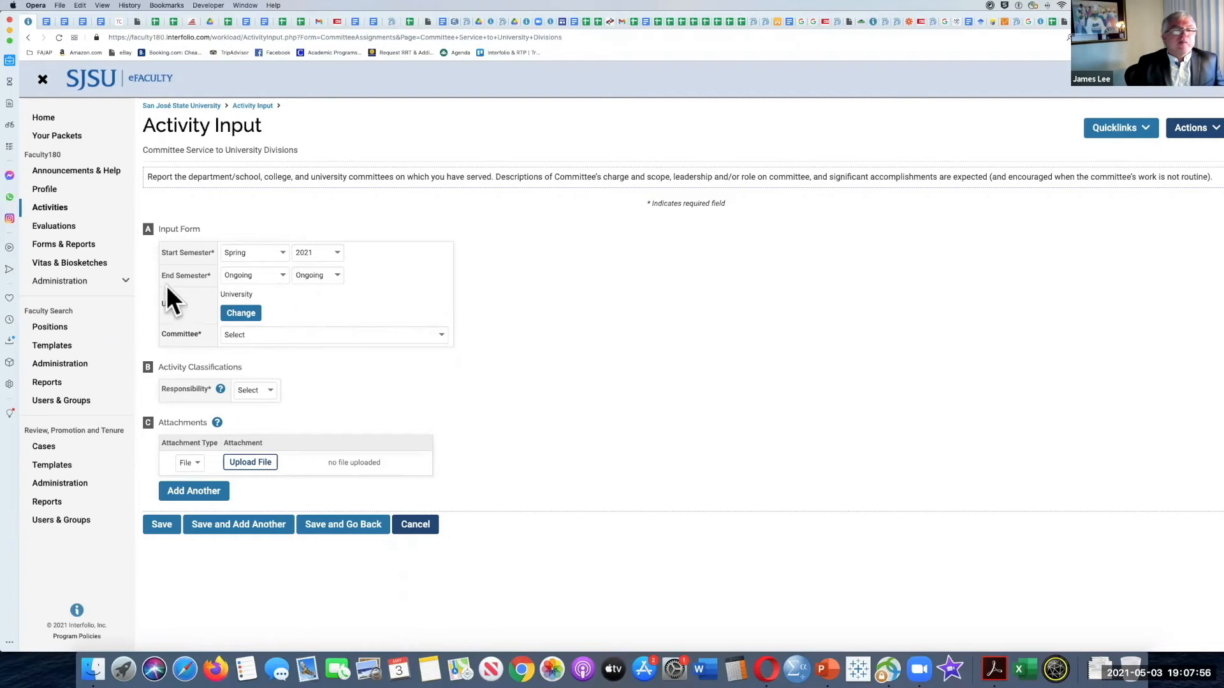
pyautogui.click(240, 313)
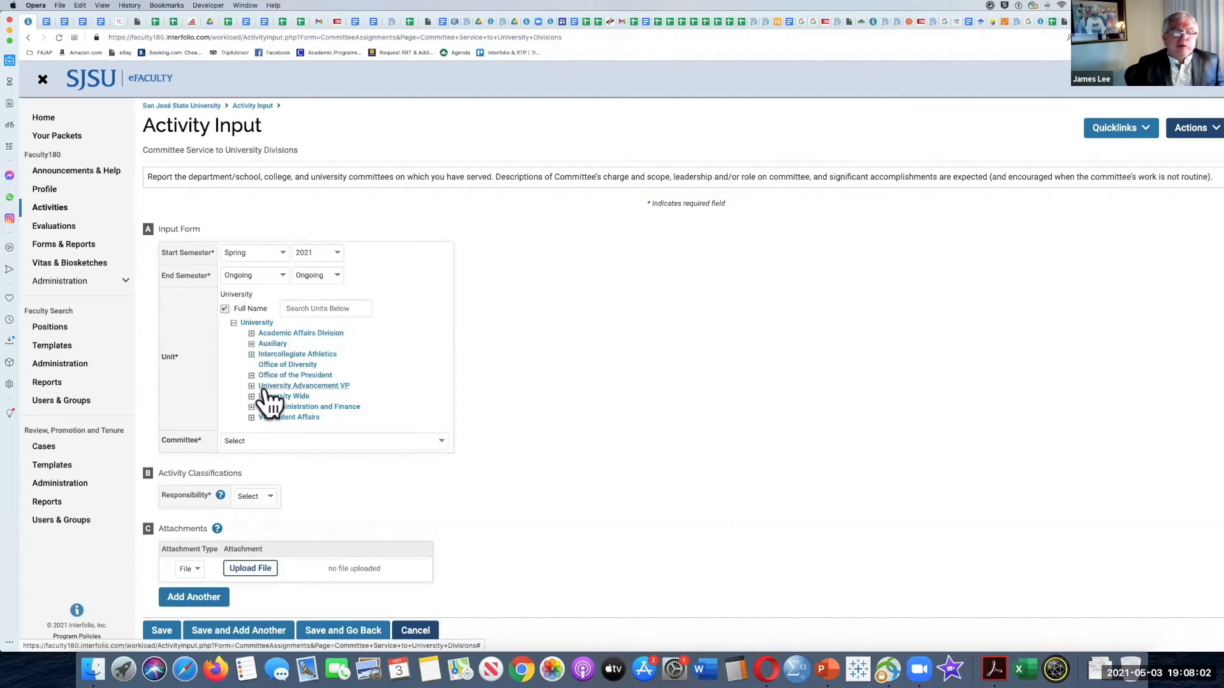
pyautogui.click(252, 333)
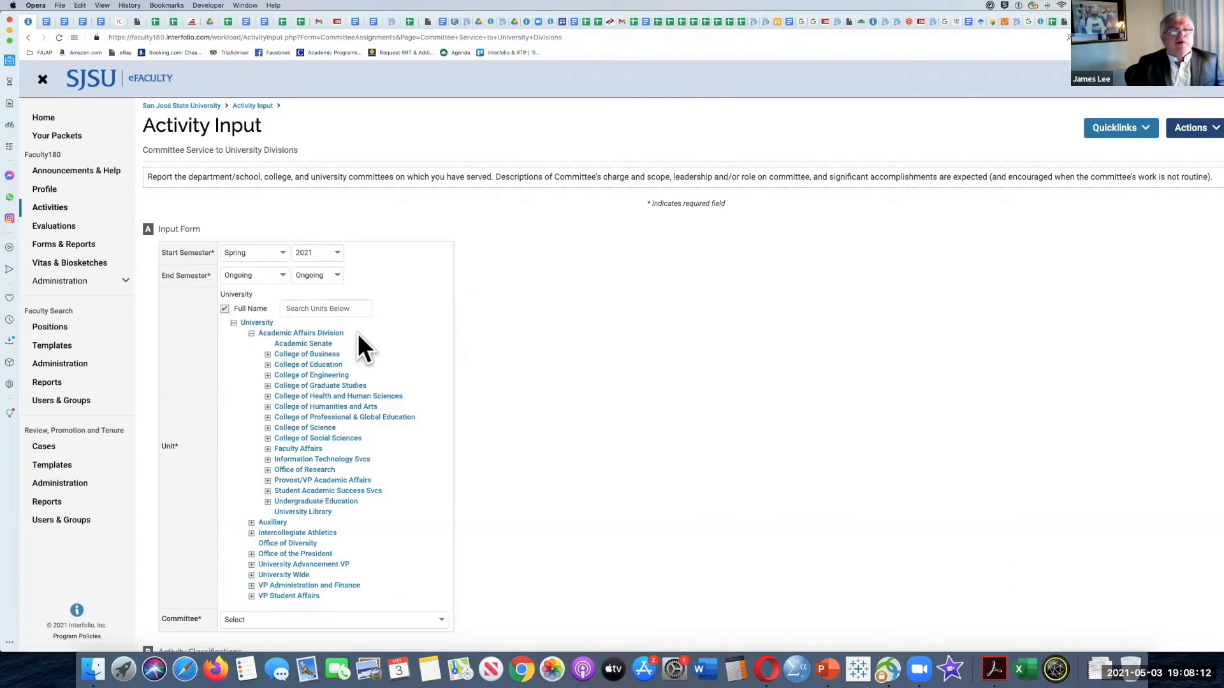
pyautogui.scroll(-5, 373, 338)
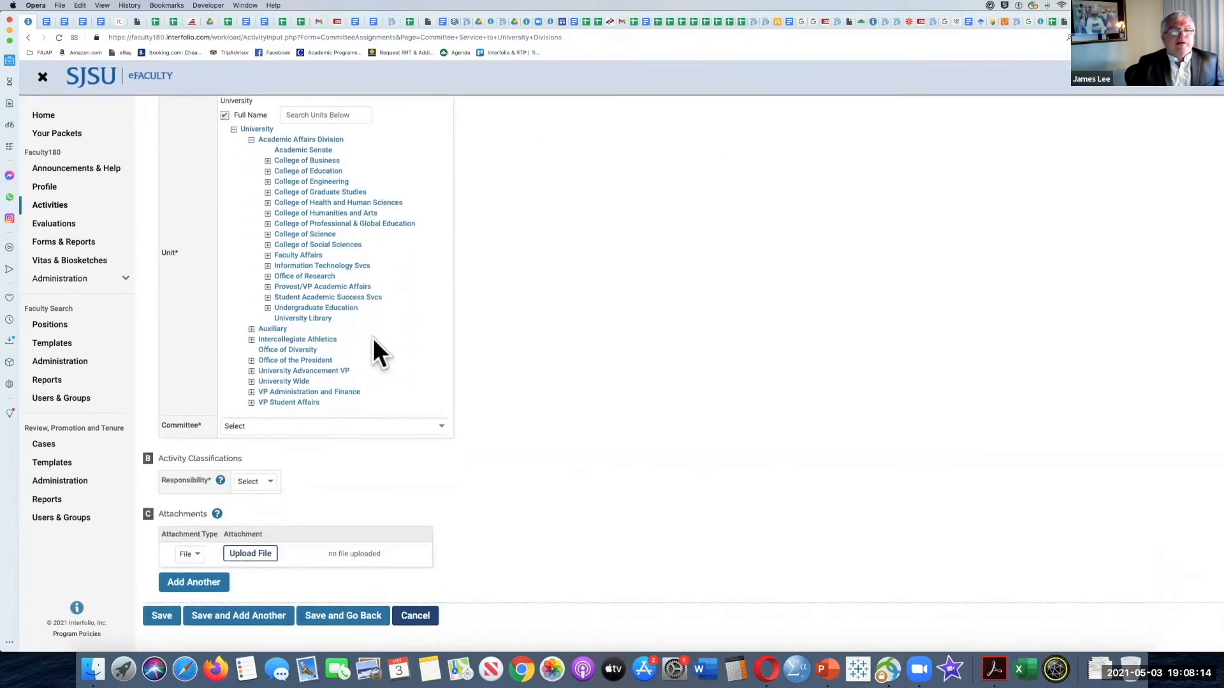
# Step: Look through the committee choices, select Other, and try the free-text committee name field without filling it in
pyautogui.click(440, 428)
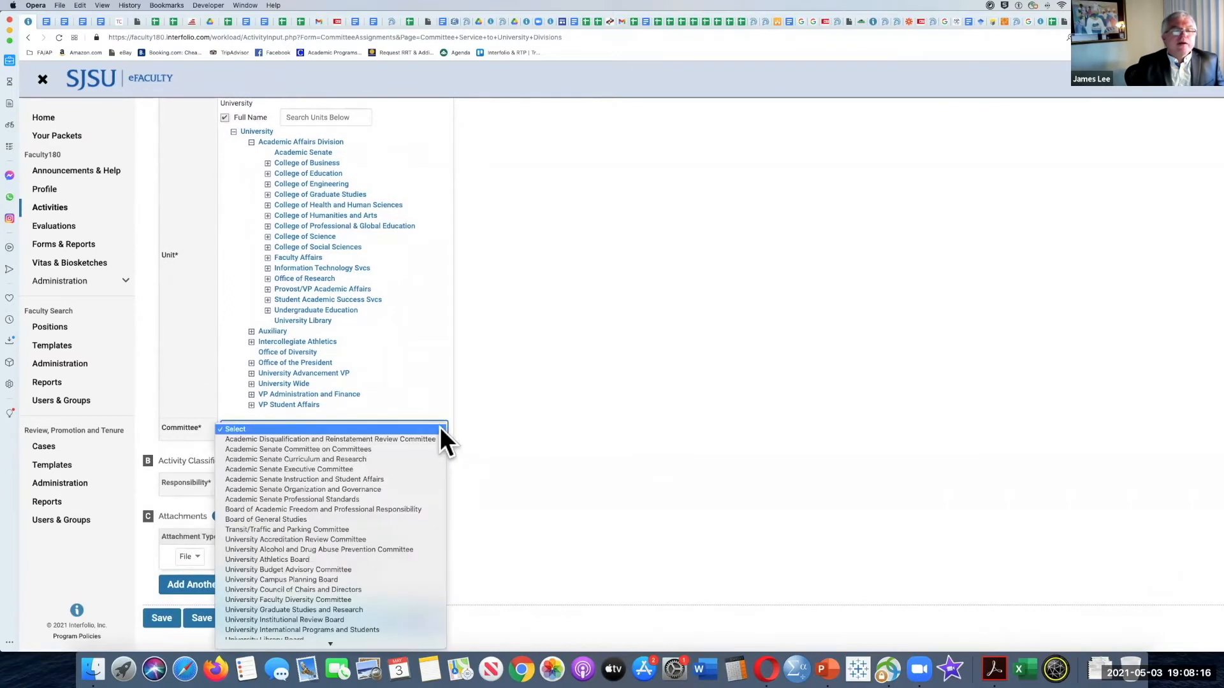
pyautogui.scroll(-5, 420, 467)
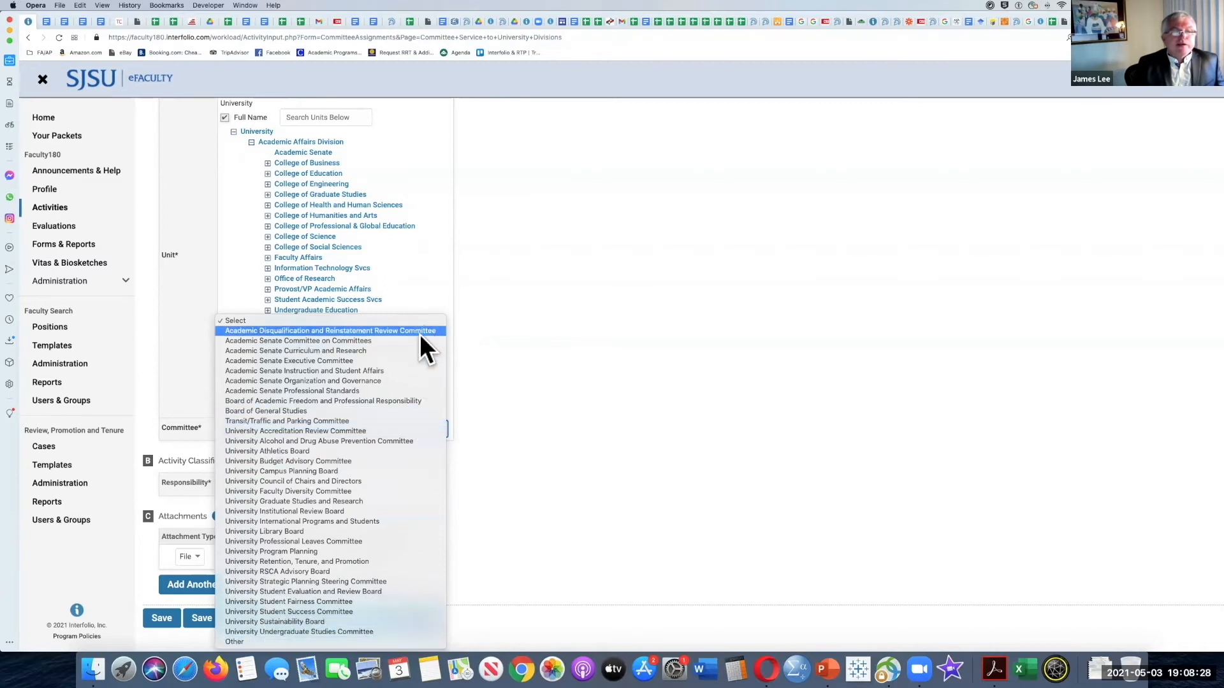
pyautogui.click(347, 641)
pyautogui.click(513, 426)
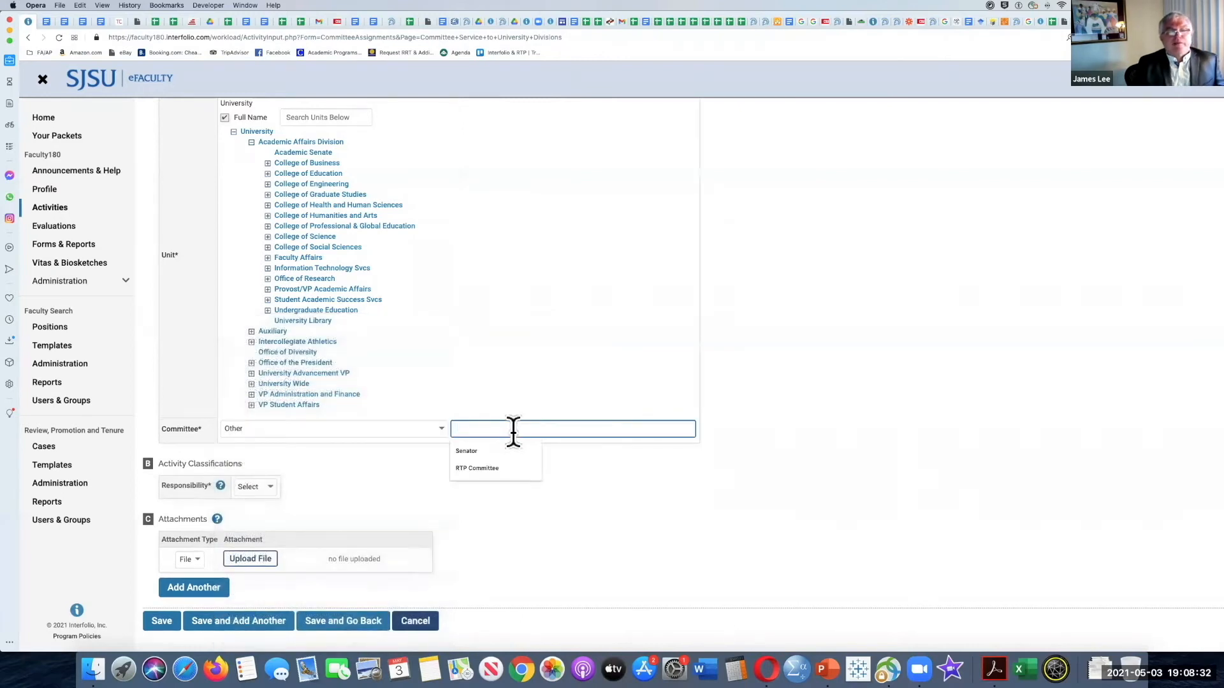
pyautogui.click(563, 442)
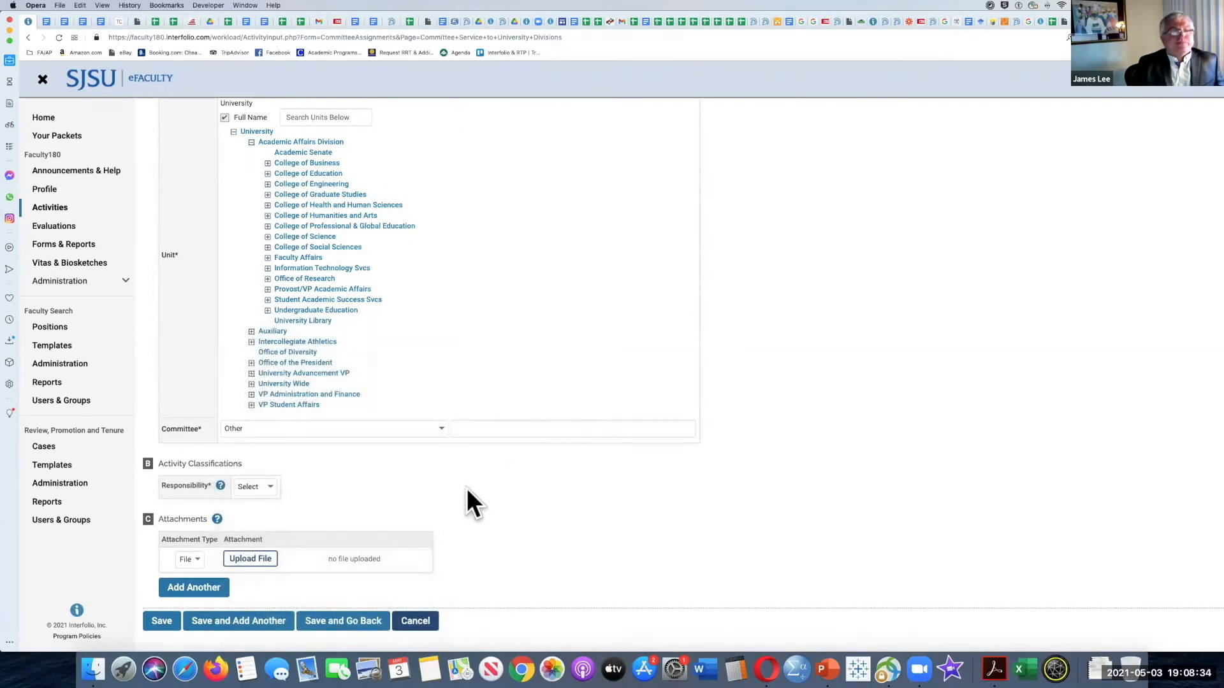
pyautogui.scroll(-1, 339, 454)
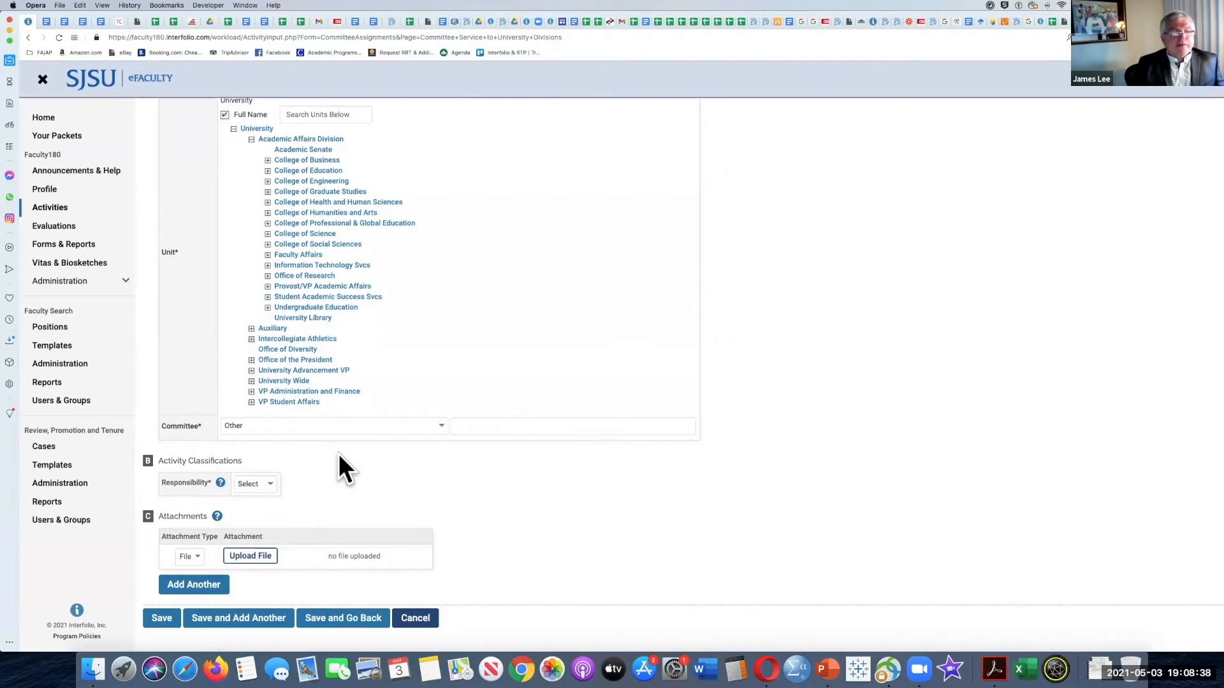
# Step: Review the Responsibility options, cancel the committee entry without saving, and collapse Committee Service to University Divisions
pyautogui.click(267, 485)
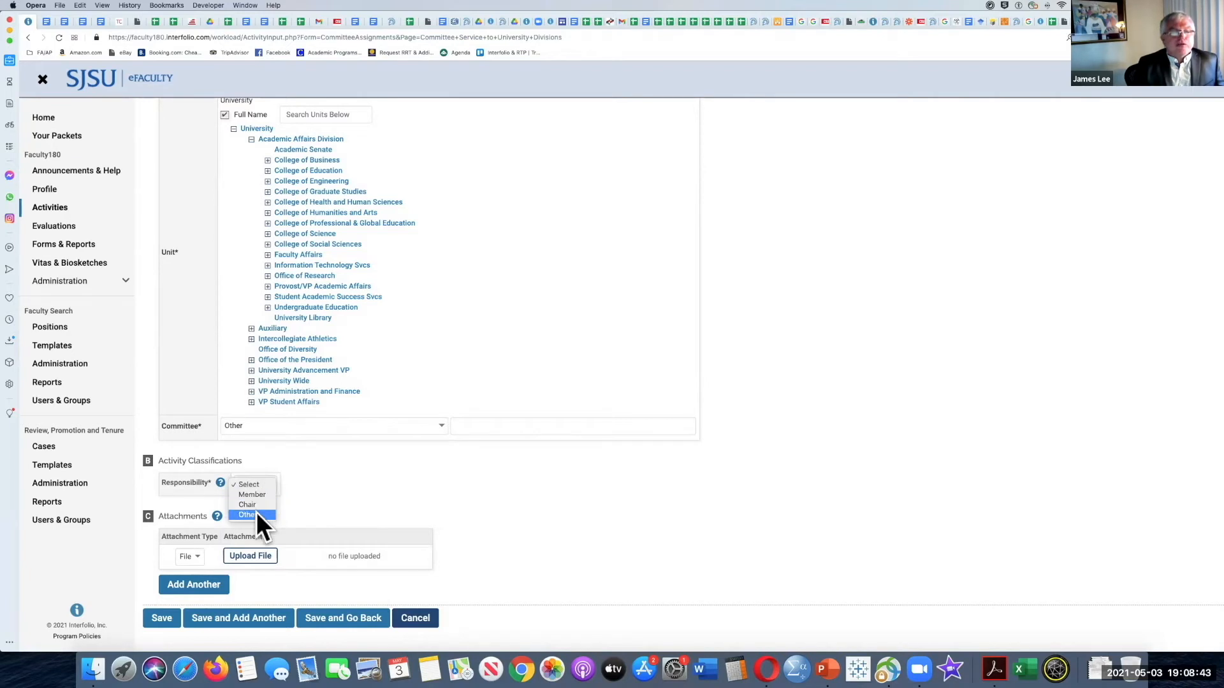
pyautogui.click(340, 473)
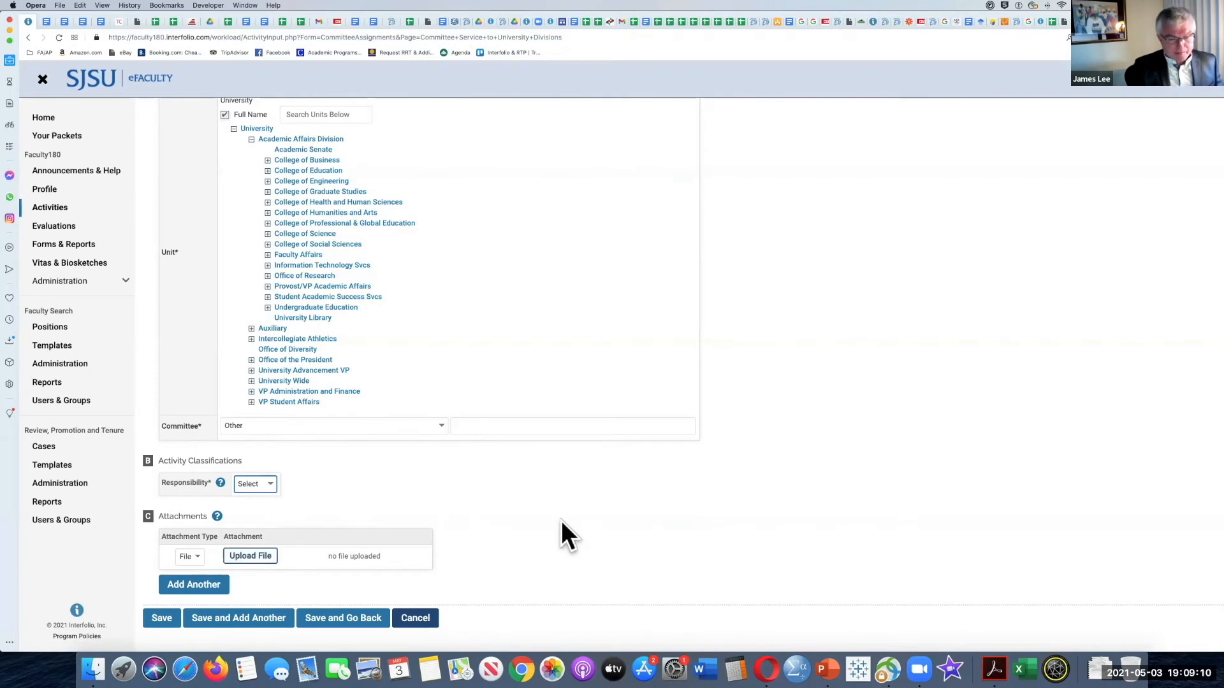
pyautogui.click(414, 620)
pyautogui.click(671, 371)
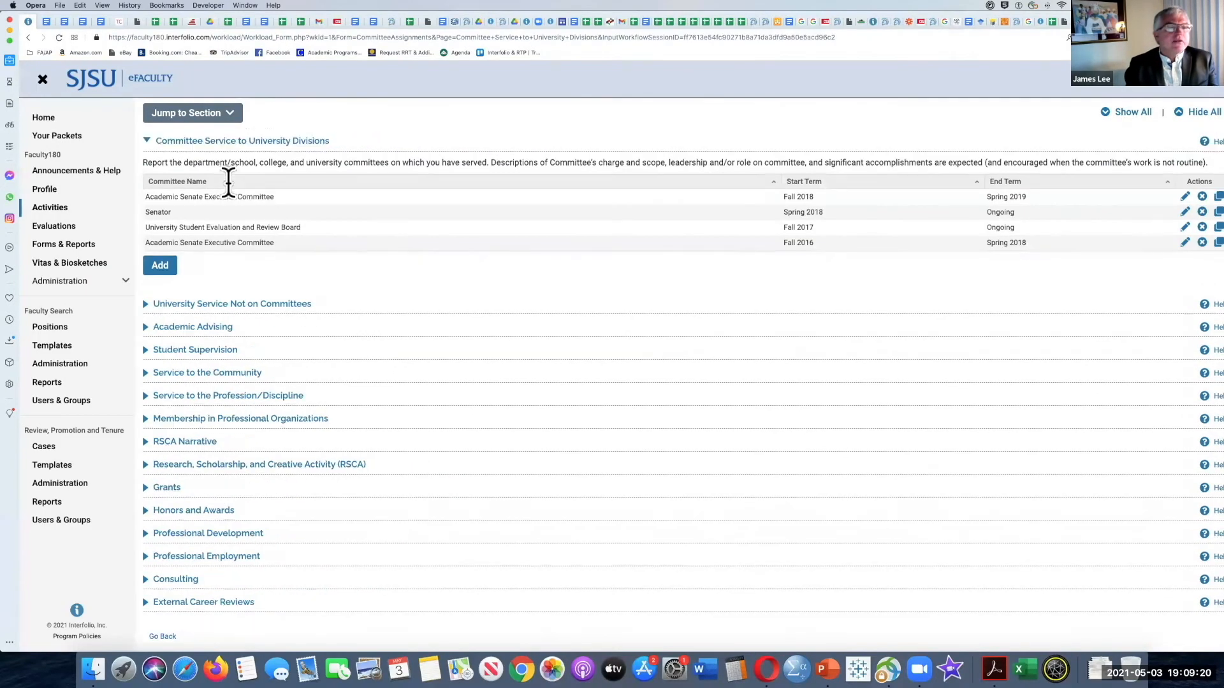
pyautogui.click(161, 188)
# Step: Expand University Service Not on Committees, look through a new entry form including its Description field, and cancel it without saving
pyautogui.click(146, 292)
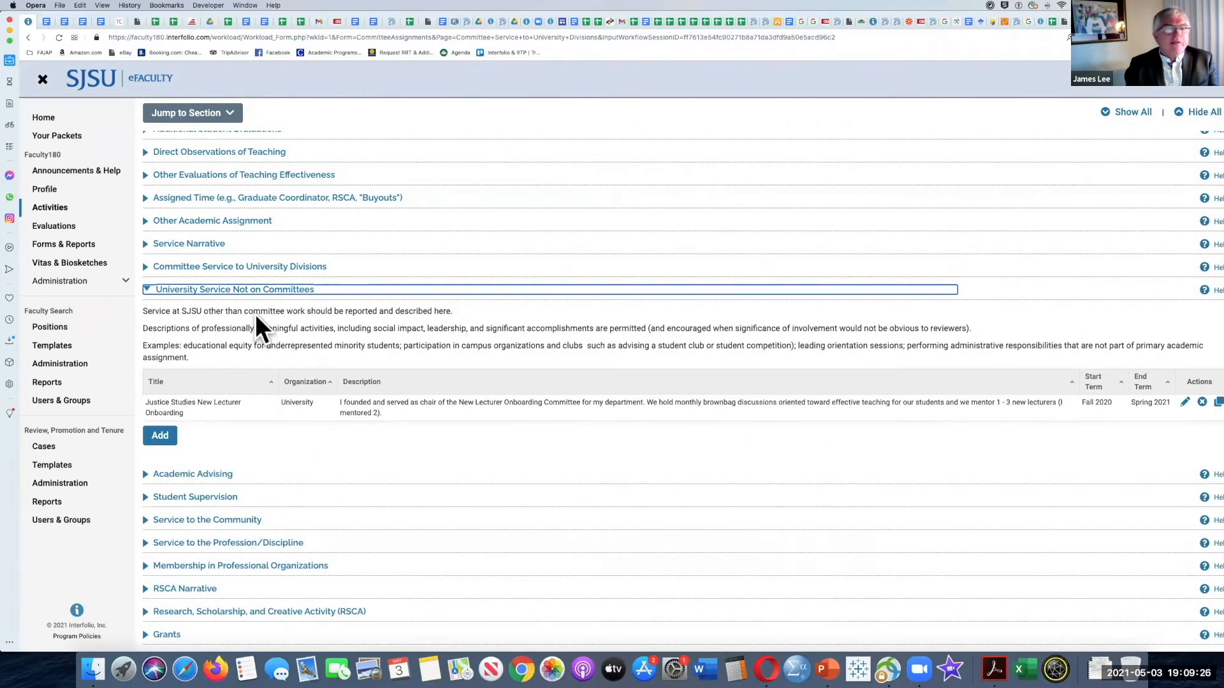
pyautogui.scroll(-1, 274, 328)
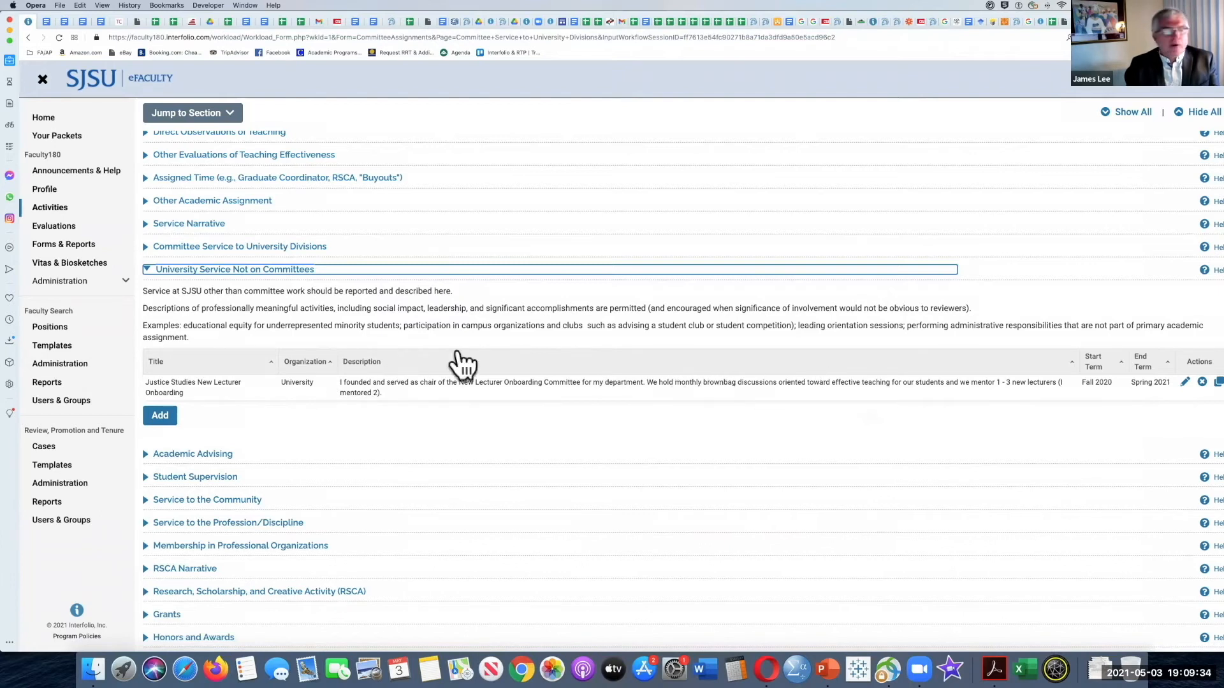
pyautogui.click(155, 422)
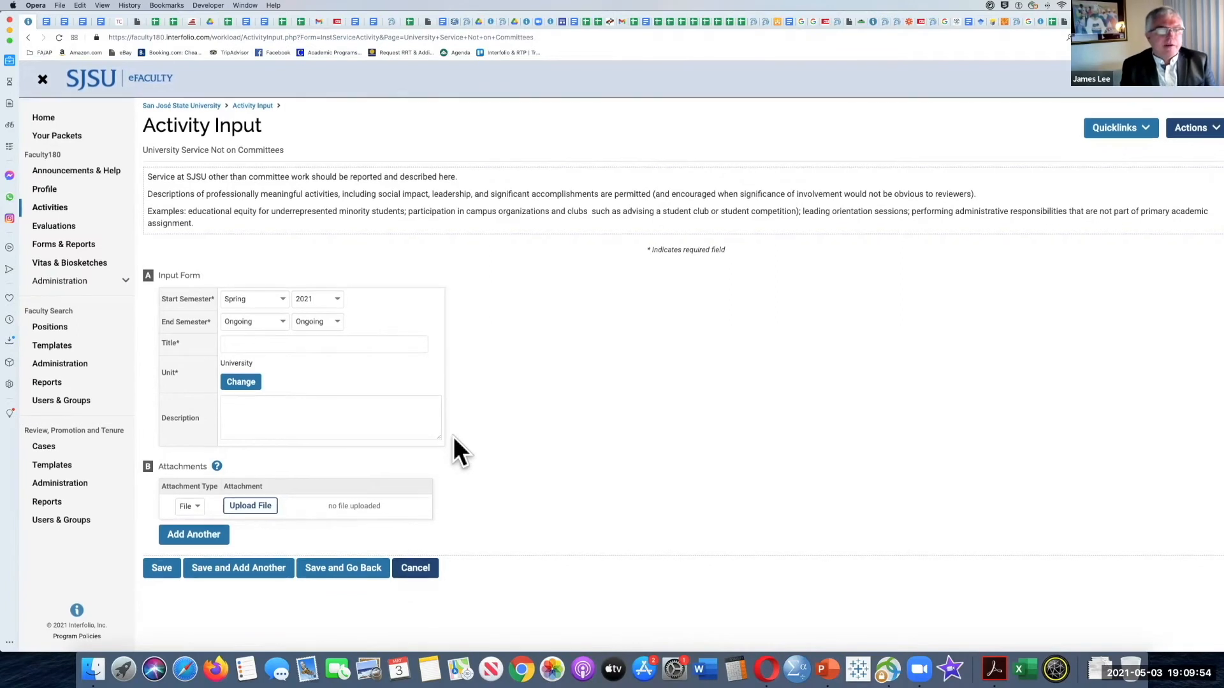
pyautogui.click(309, 424)
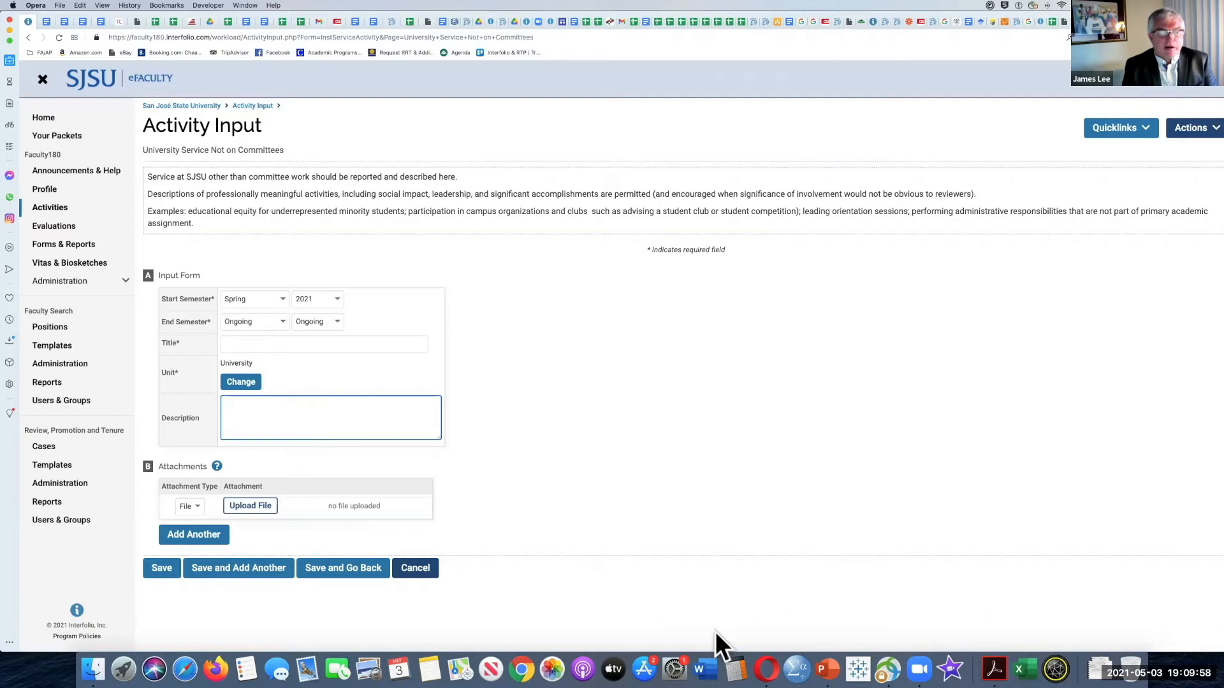
pyautogui.click(425, 568)
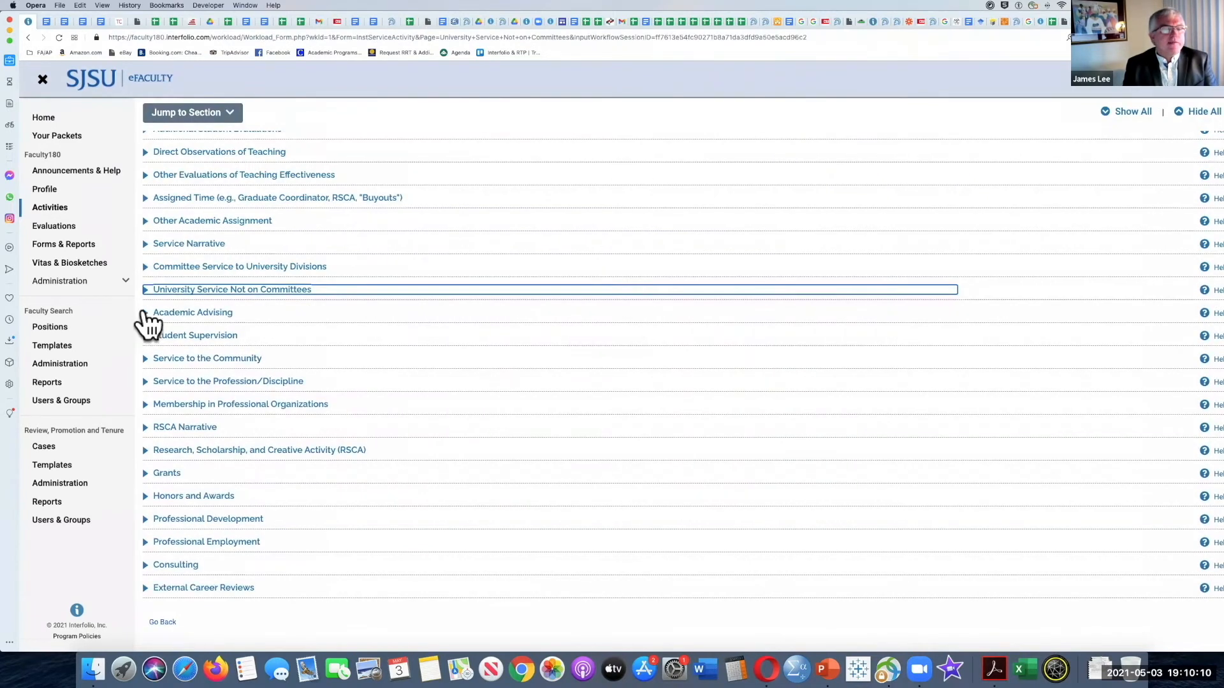
# Step: Expand Academic Advising, look through its instructions and new entry form, and collapse the section without adding an entry
pyautogui.click(145, 313)
pyautogui.scroll(-3, 352, 303)
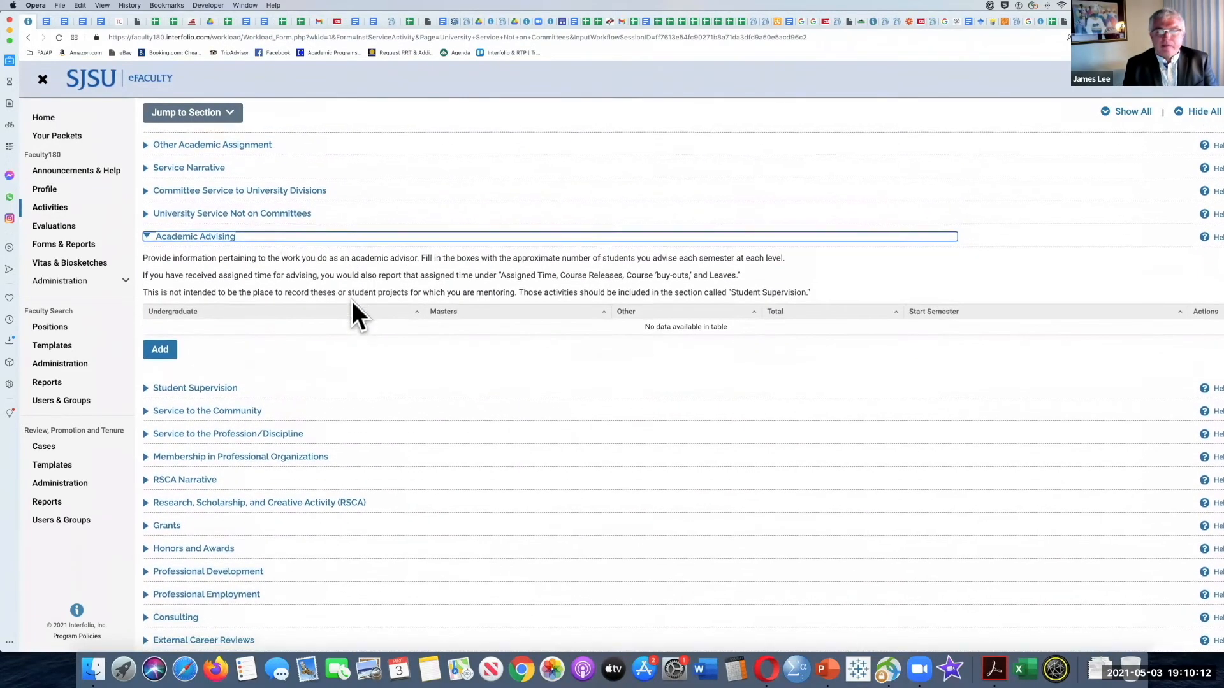
pyautogui.click(161, 299)
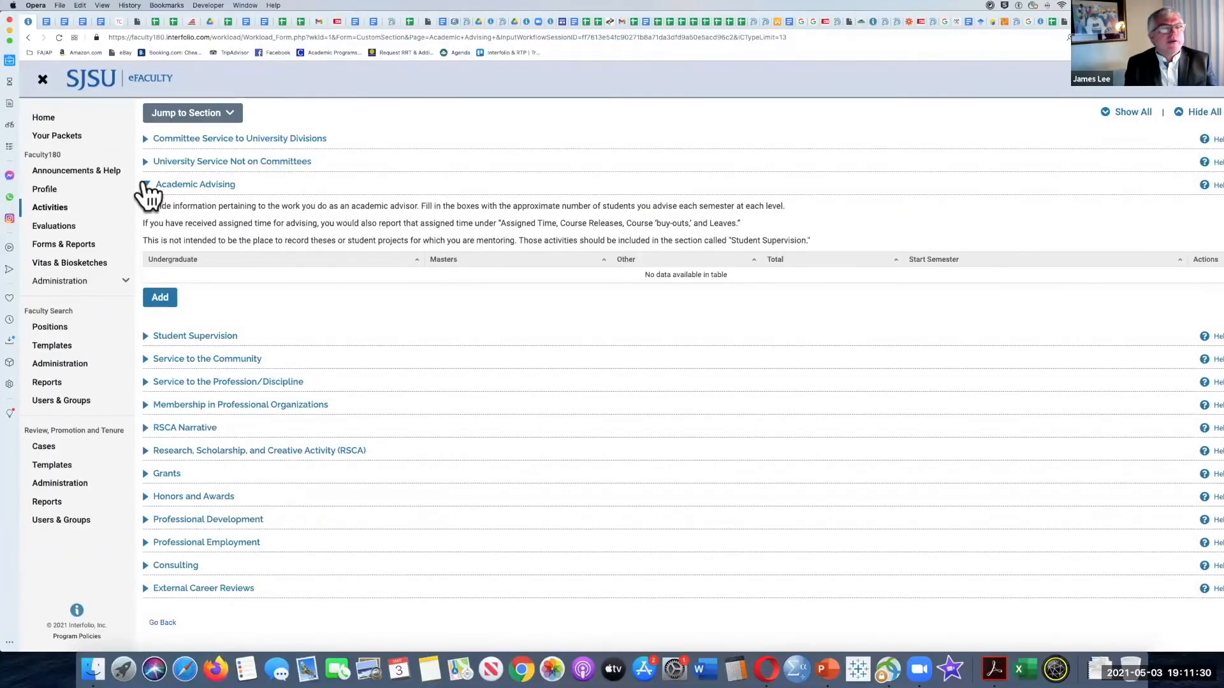
pyautogui.click(145, 186)
pyautogui.click(145, 191)
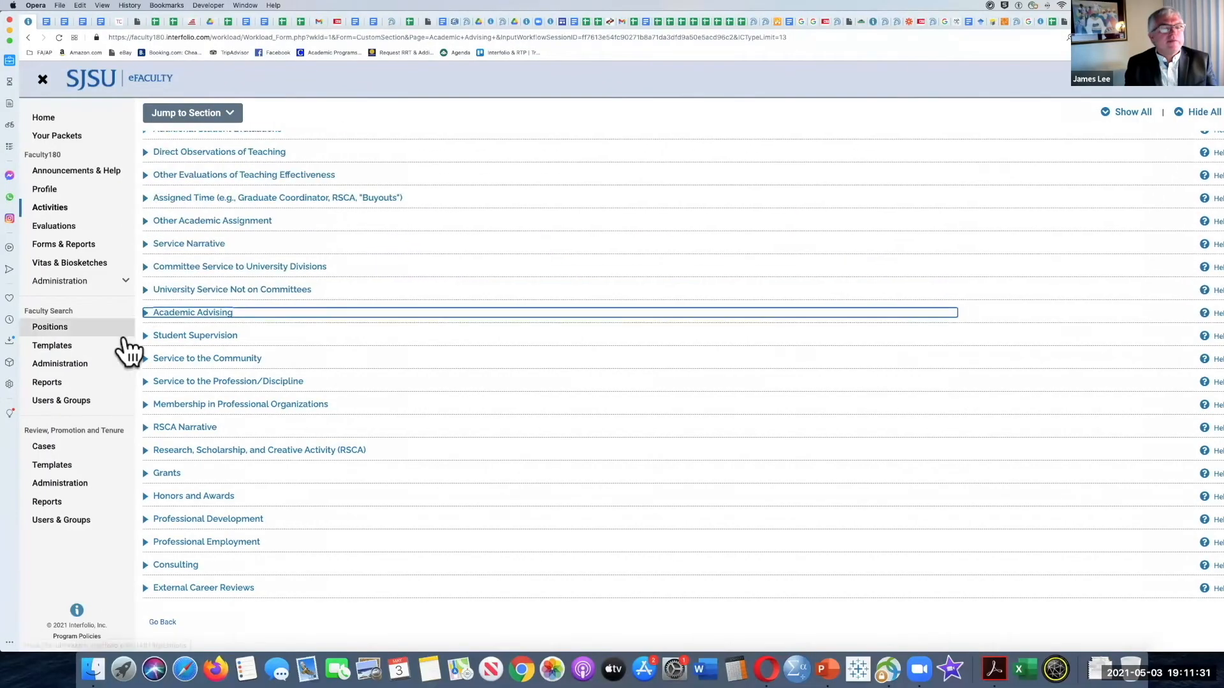
# Step: Expand Student Supervision, review its instructions and supervision entry table, and collapse the section
pyautogui.click(151, 336)
pyautogui.scroll(-1, 288, 303)
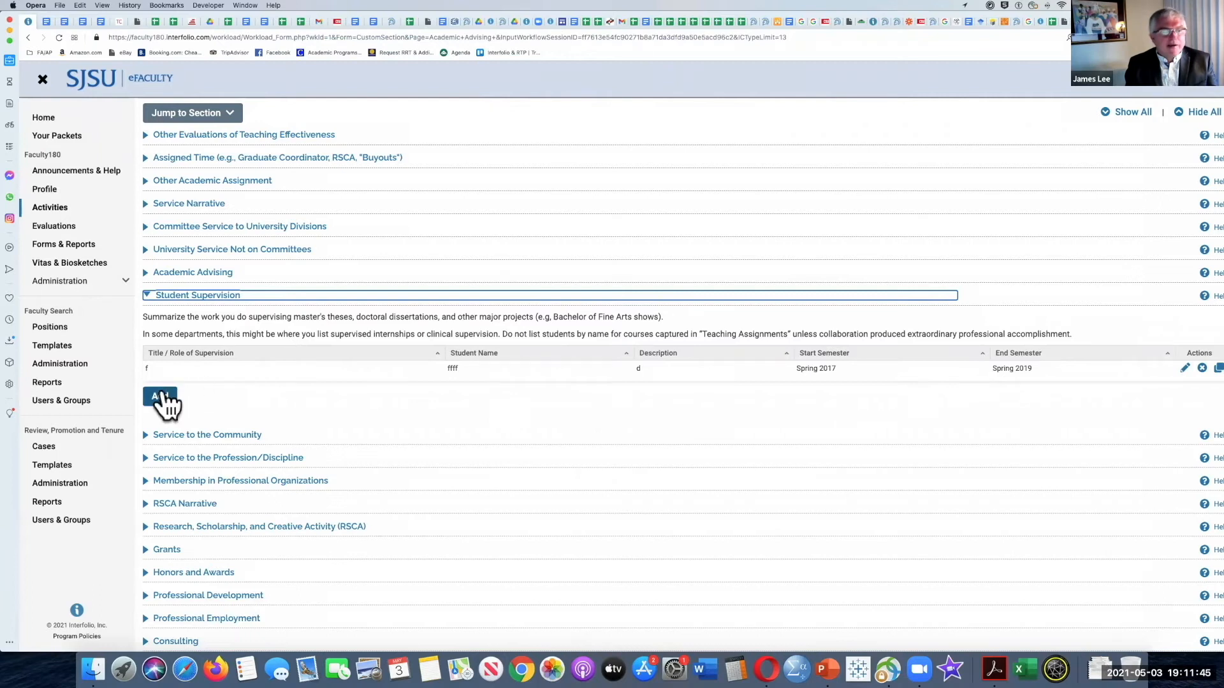
pyautogui.click(148, 296)
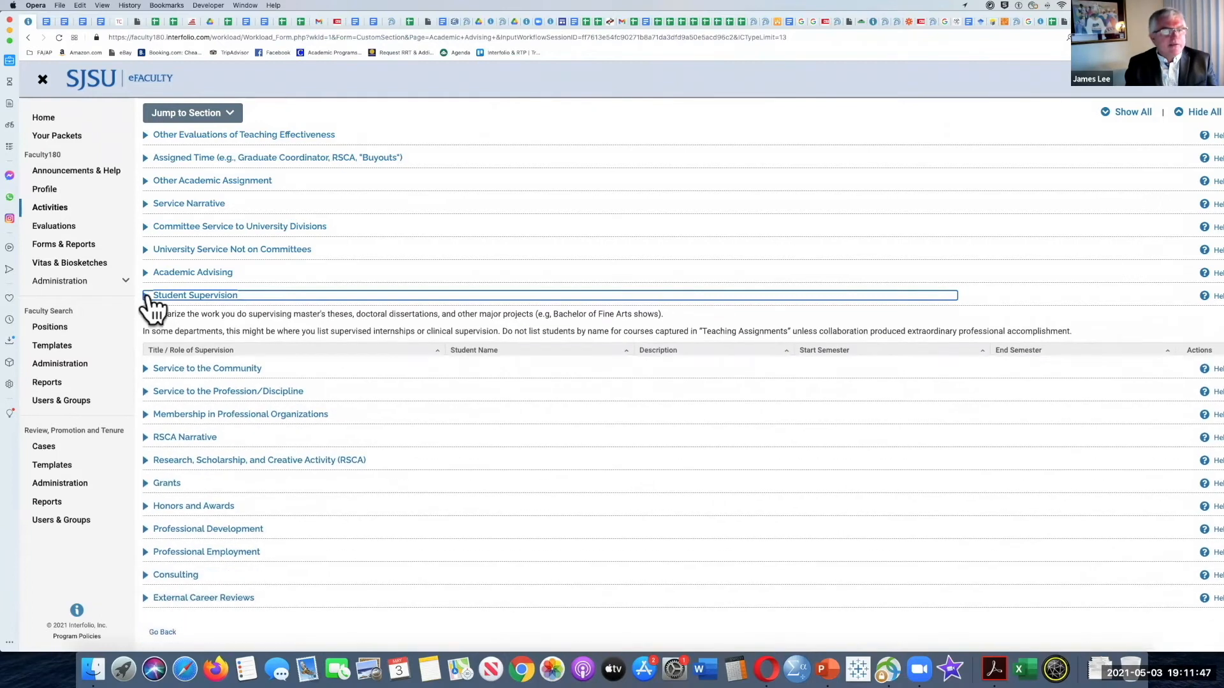
# Step: Review the instructions and entry tables of Service to the Community and Service to the Profession/Discipline, collapsing each section after viewing it
pyautogui.click(143, 360)
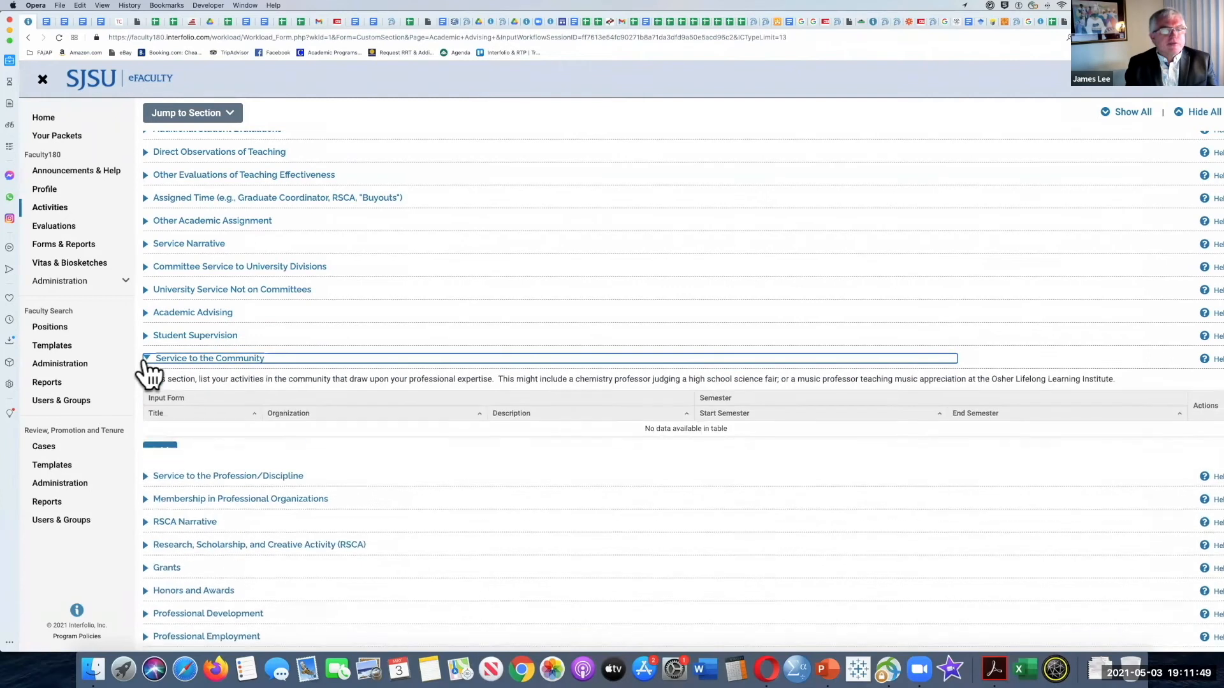
pyautogui.scroll(-1, 143, 362)
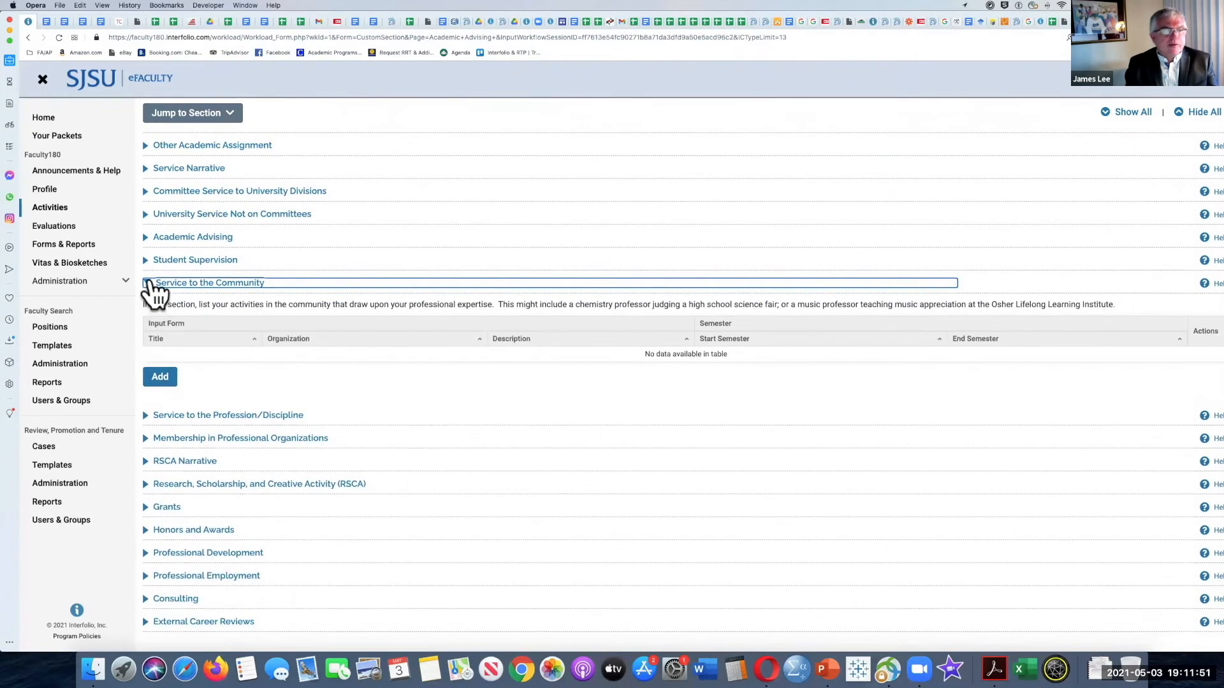
pyautogui.click(148, 283)
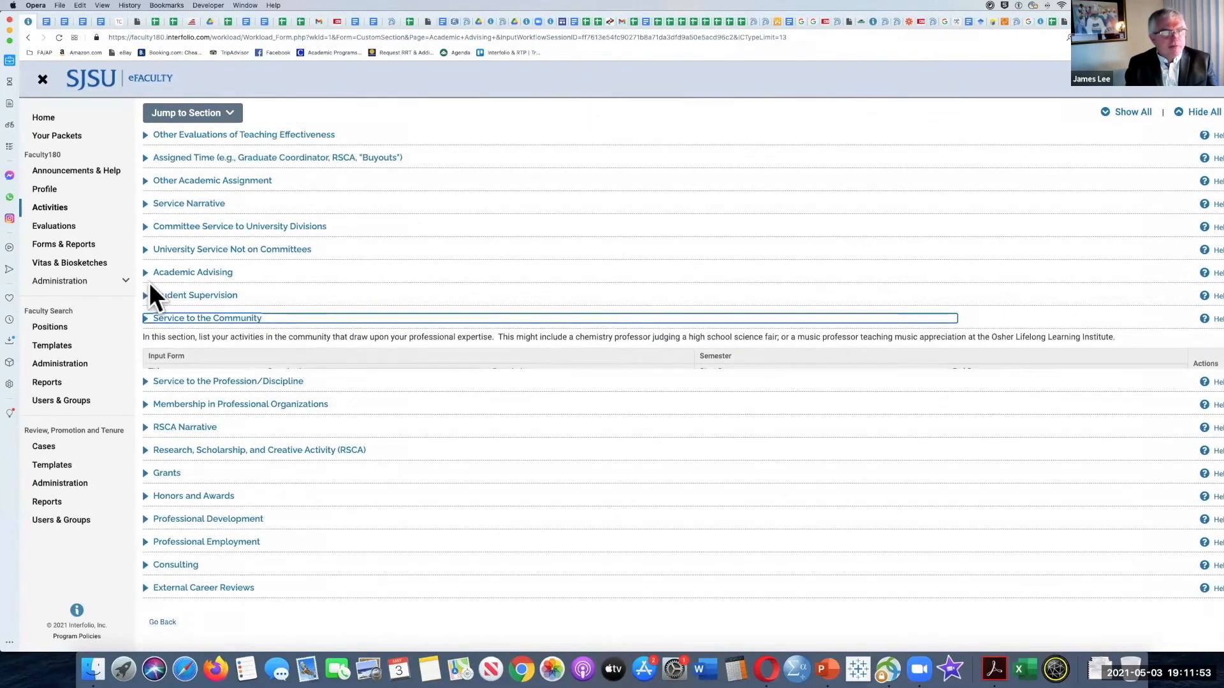
pyautogui.click(147, 382)
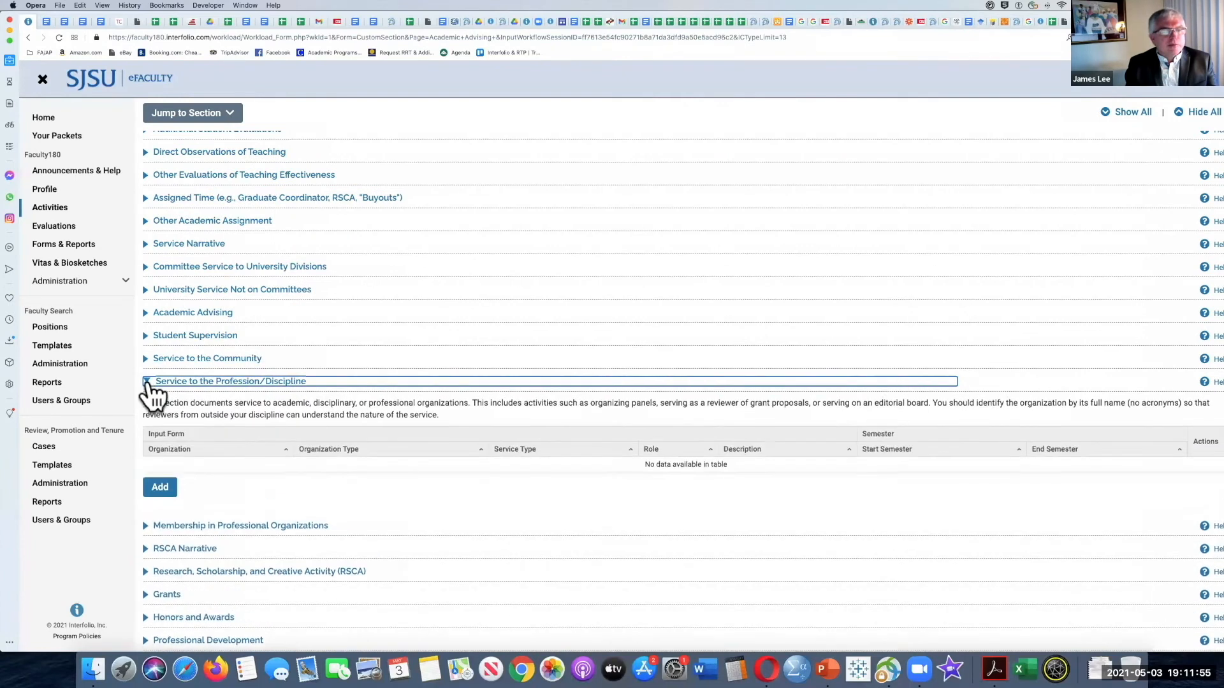
pyautogui.scroll(-1, 153, 394)
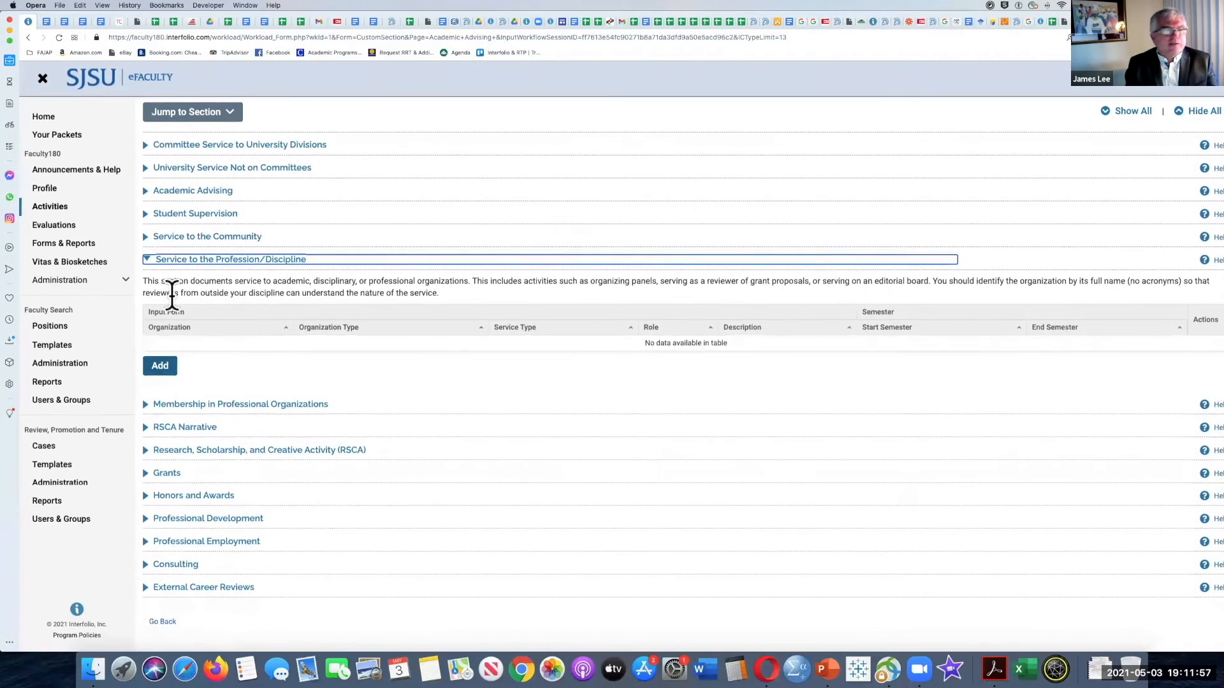
pyautogui.click(148, 260)
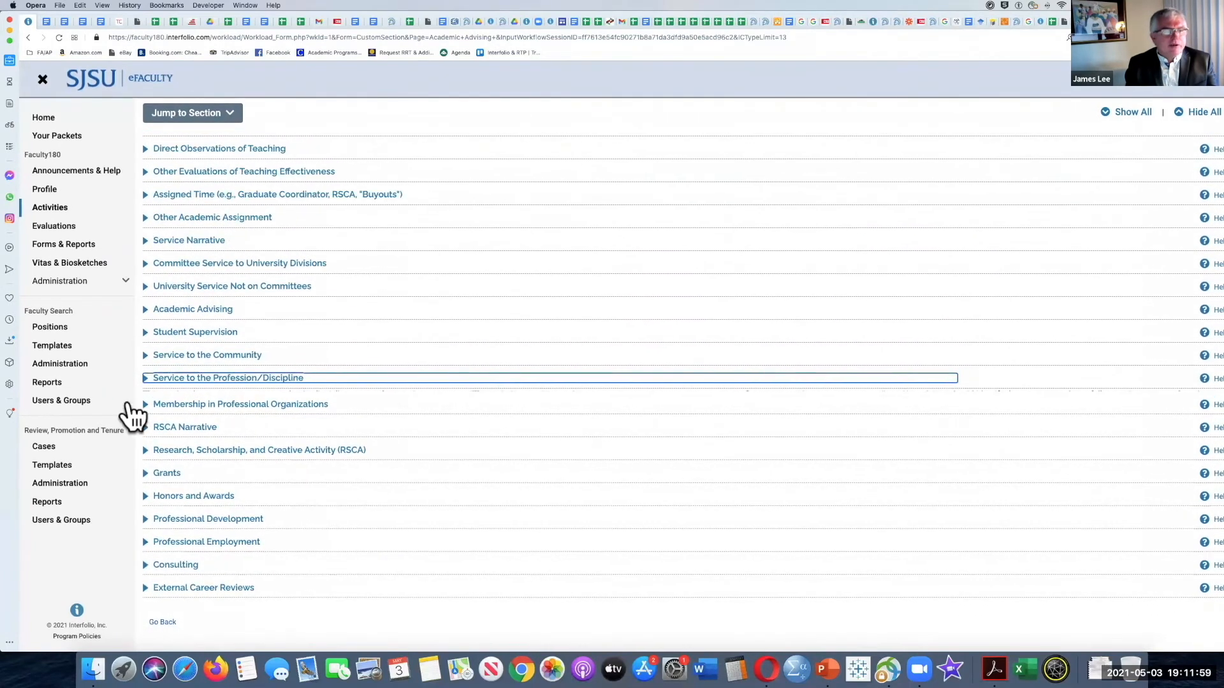
# Step: Expand Membership in Professional Organizations, look through a new entry form and its file attachment option, and cancel it without saving
pyautogui.click(146, 404)
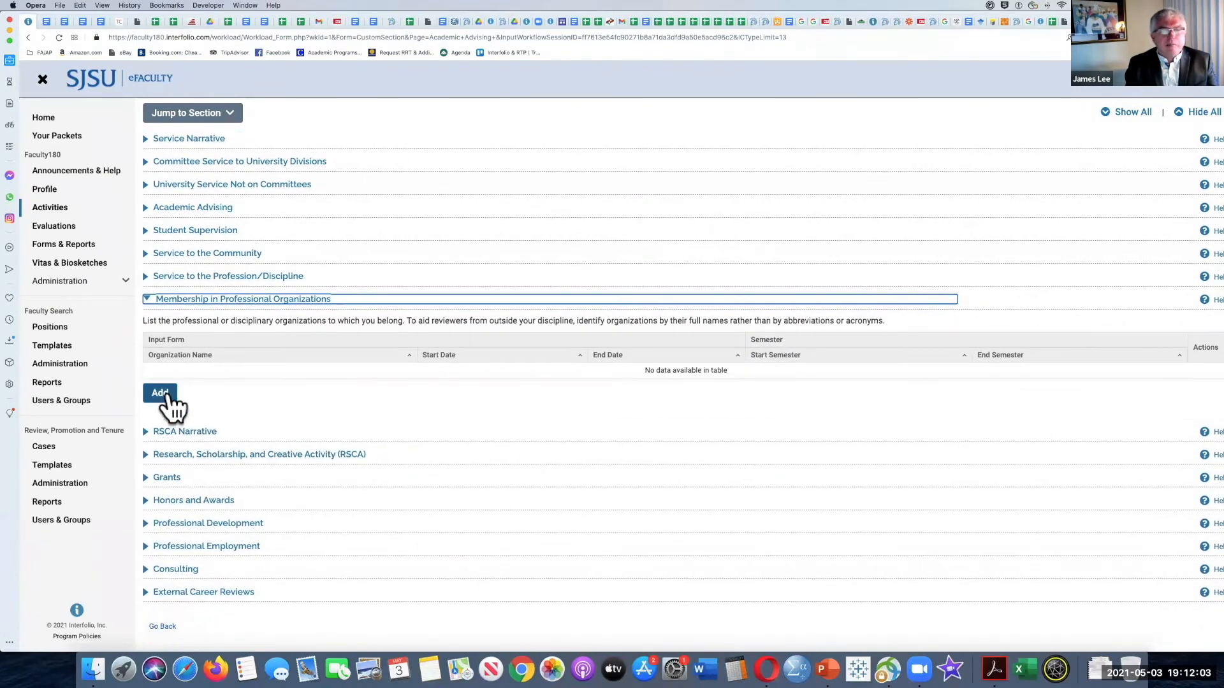
pyautogui.click(167, 395)
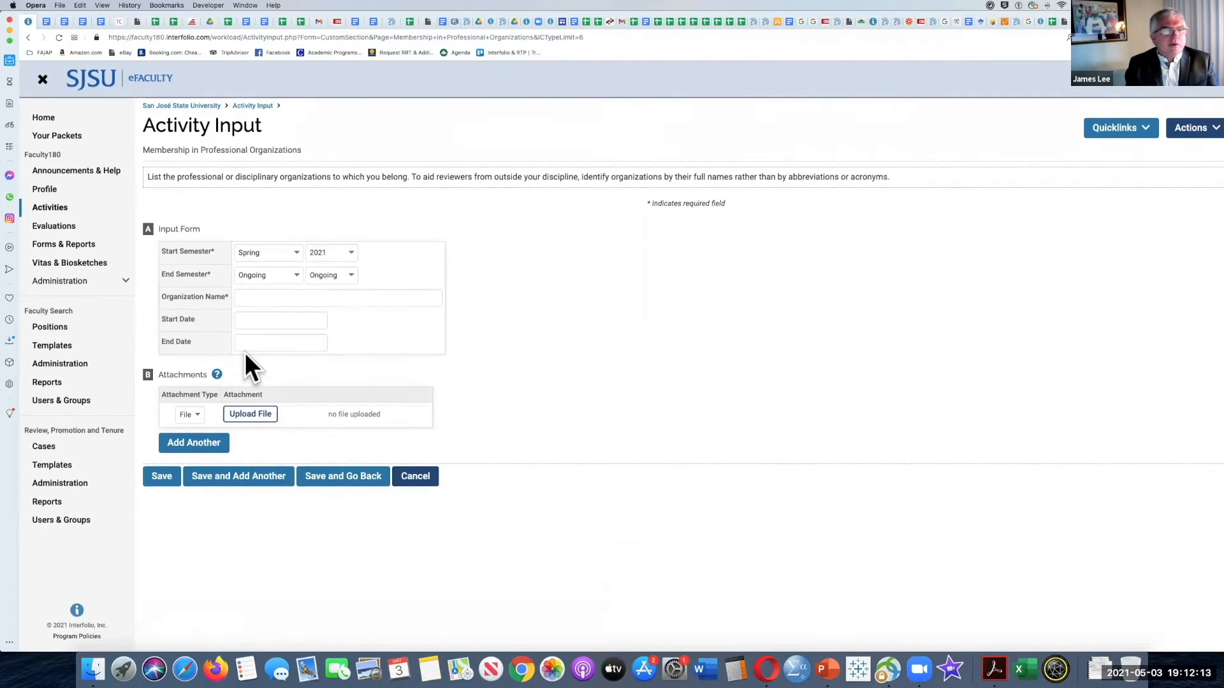
pyautogui.click(252, 413)
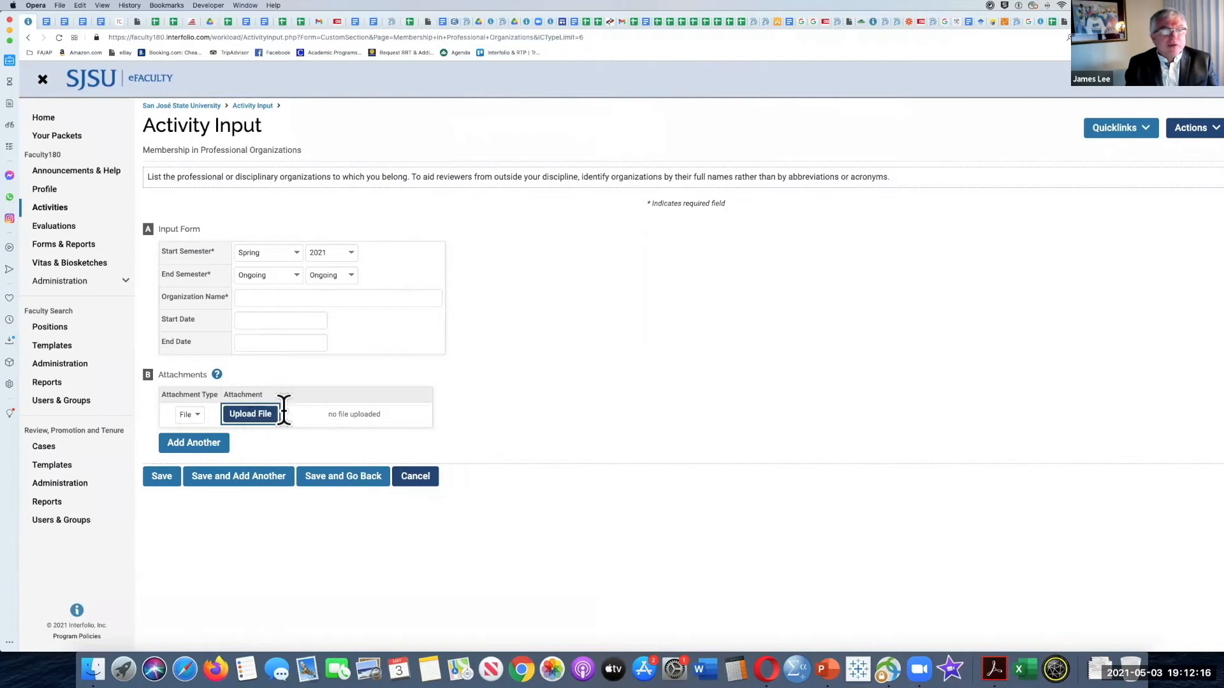
pyautogui.click(415, 477)
pyautogui.click(669, 376)
# Step: Expand RSCA Narrative, read its description of the optional statement, and collapse the section
pyautogui.click(145, 427)
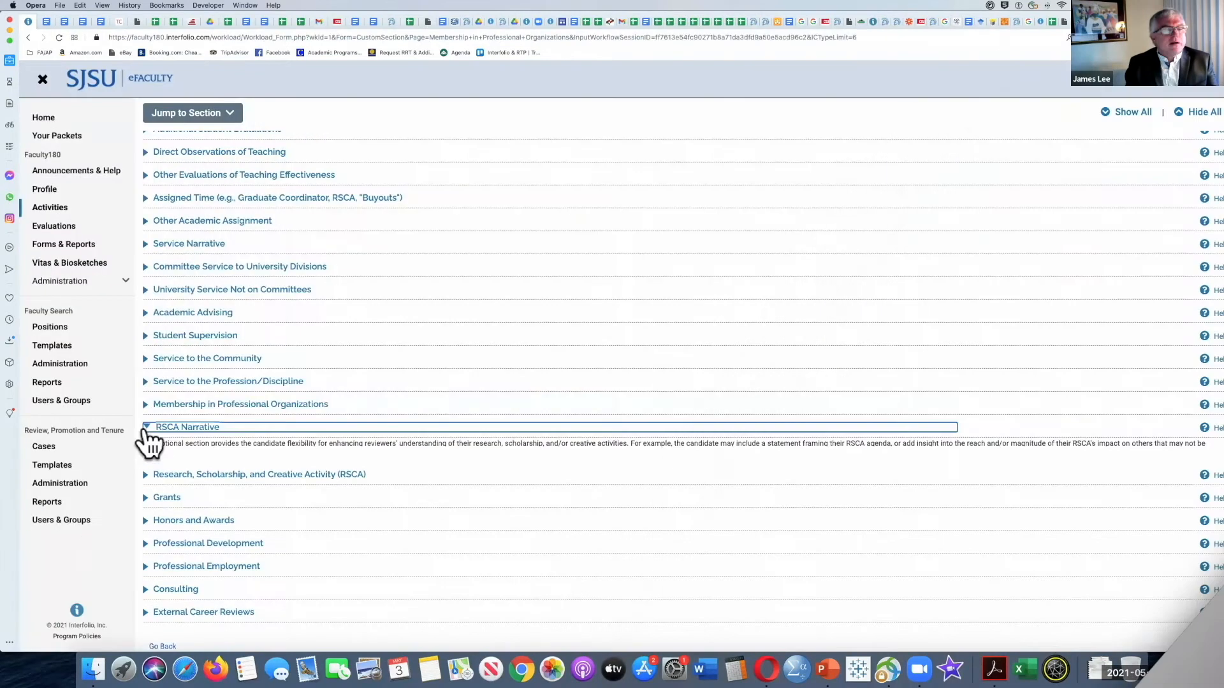
pyautogui.scroll(-3, 182, 373)
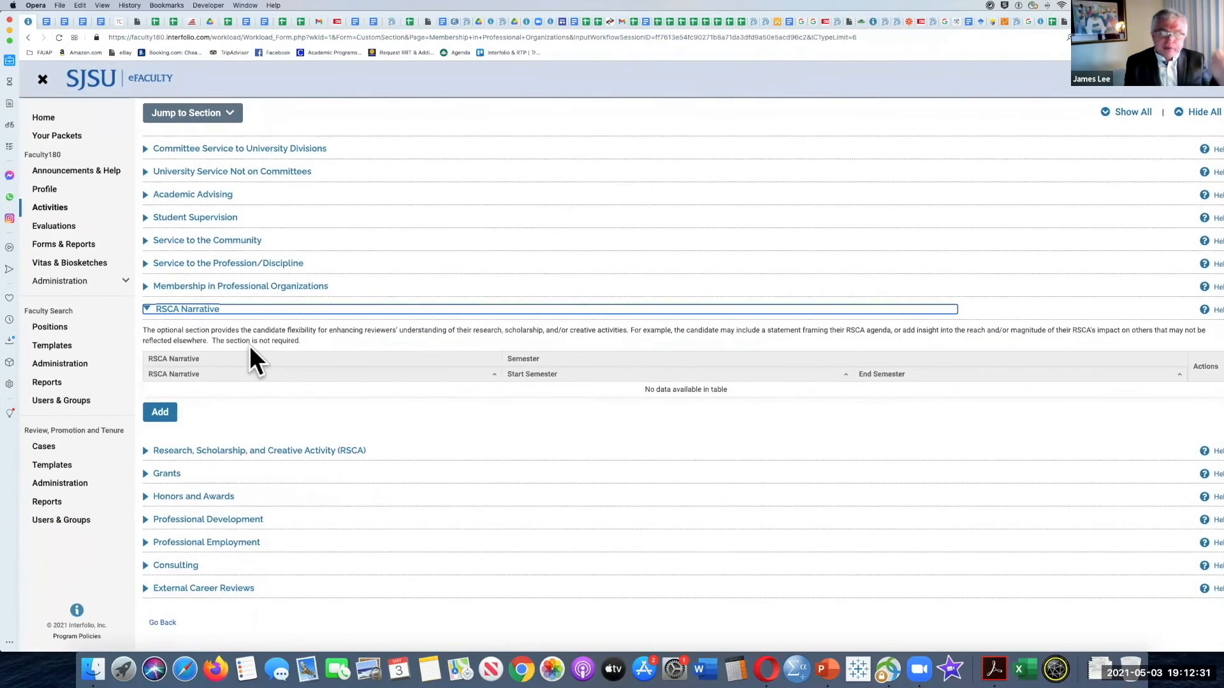
pyautogui.scroll(-1, 250, 345)
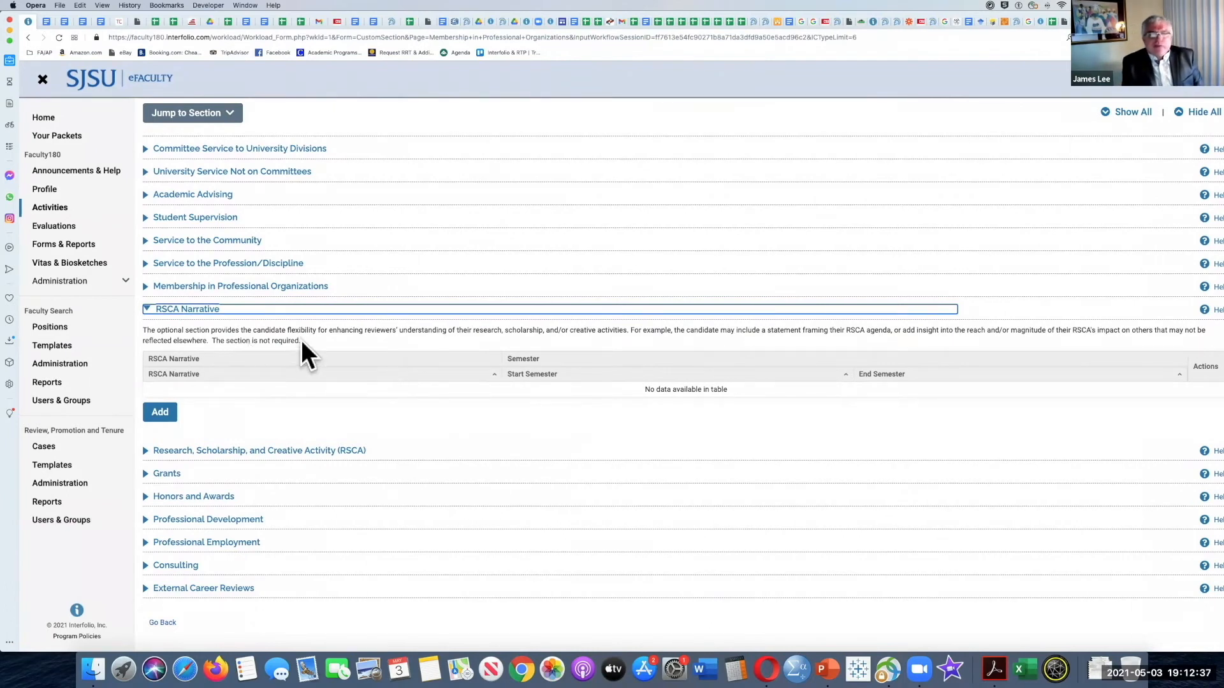
pyautogui.click(147, 310)
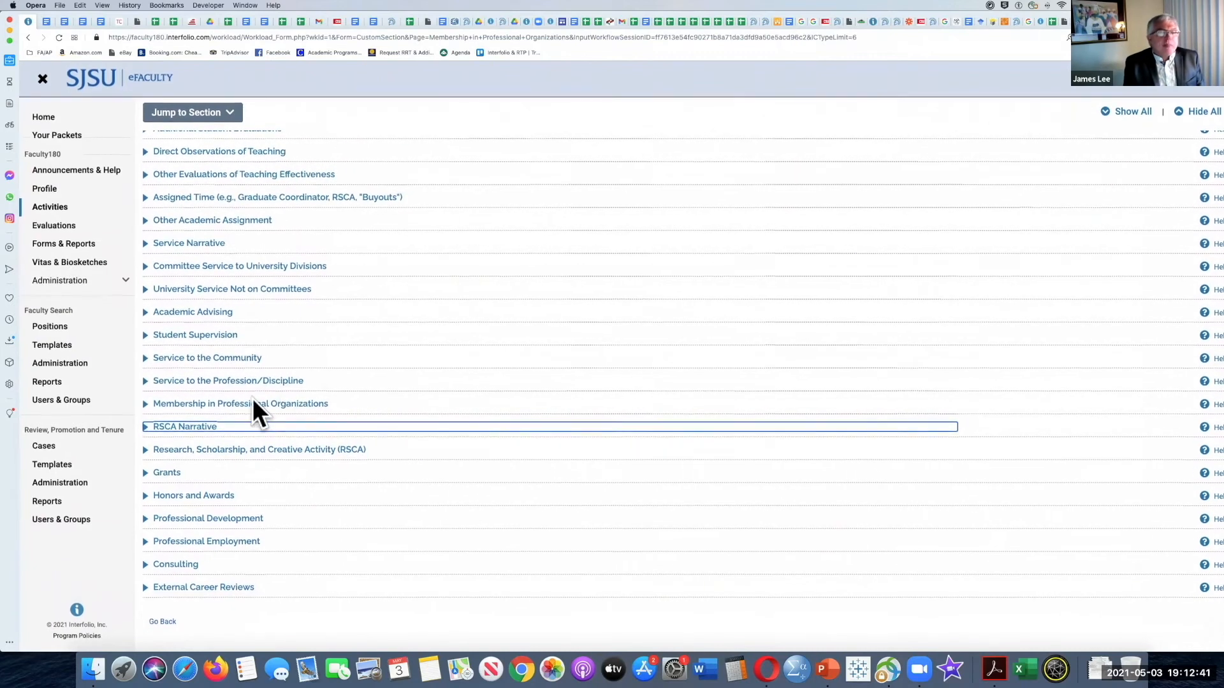
# Step: Expand Research, Scholarship, and Creative Activity (RSCA) and review its accepted activity types, upload instructions and publication table
pyautogui.click(145, 451)
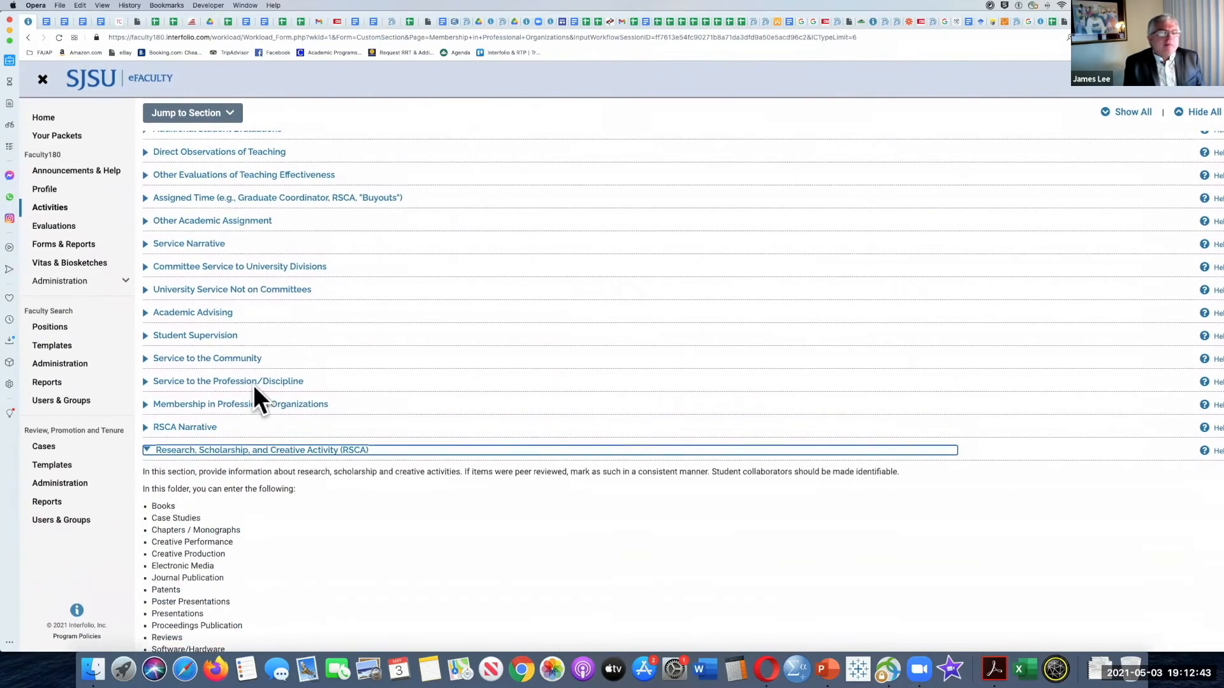
pyautogui.scroll(-5, 253, 385)
pyautogui.scroll(-3, 253, 385)
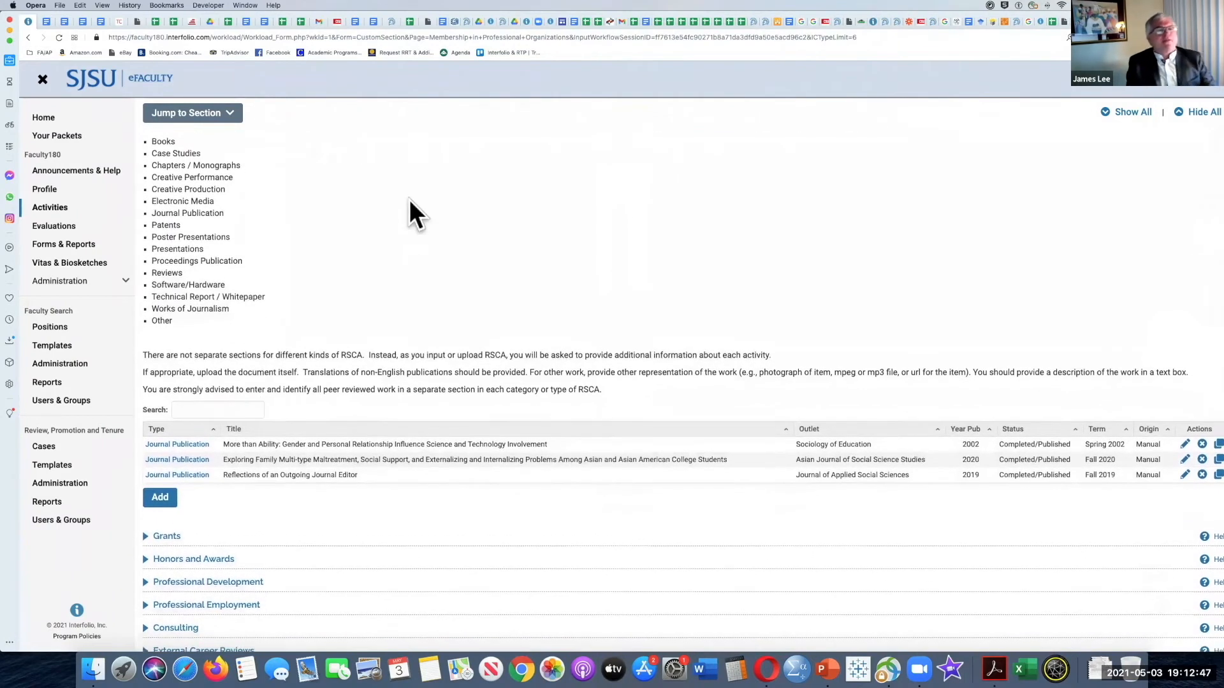
pyautogui.scroll(2, 409, 200)
pyautogui.scroll(2, 409, 200)
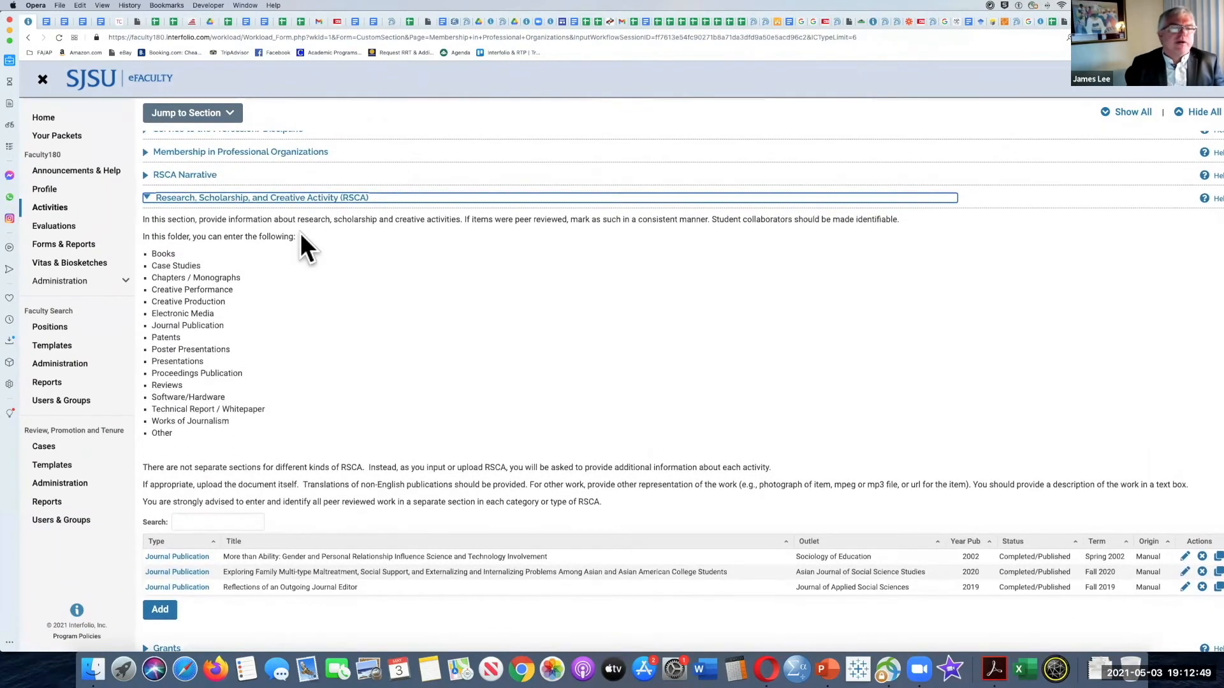
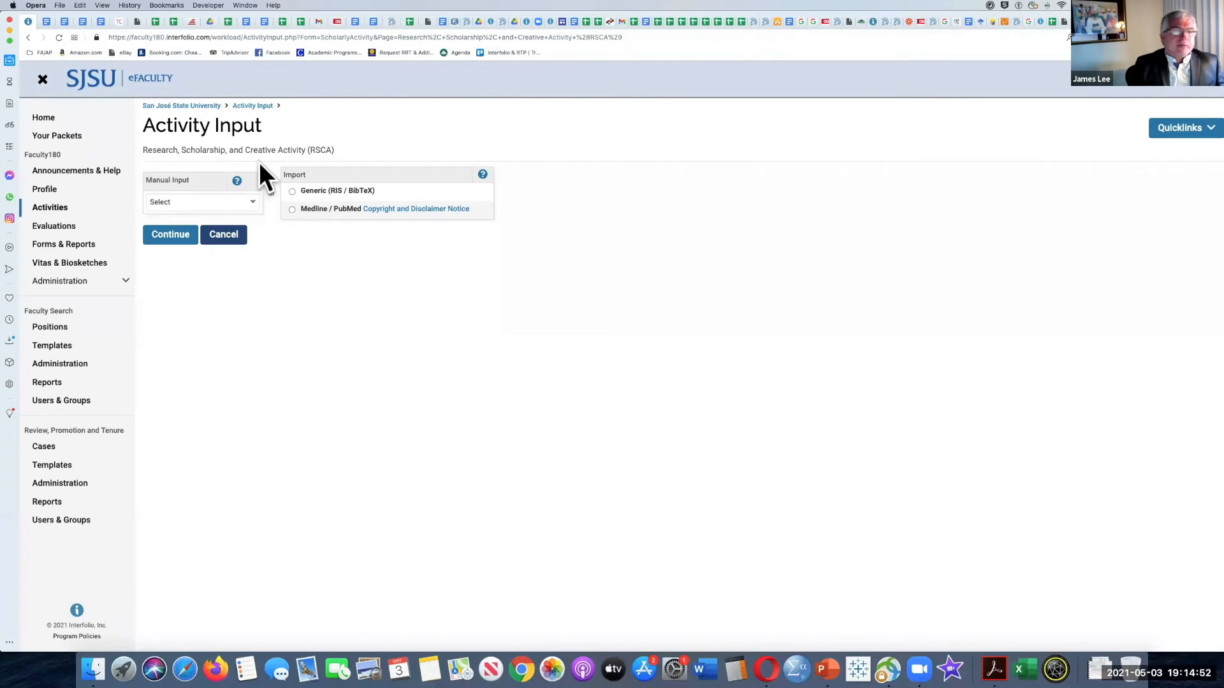
# Step: Start a manual RSCA entry of the type Other and review its instructions and input form
pyautogui.click(253, 202)
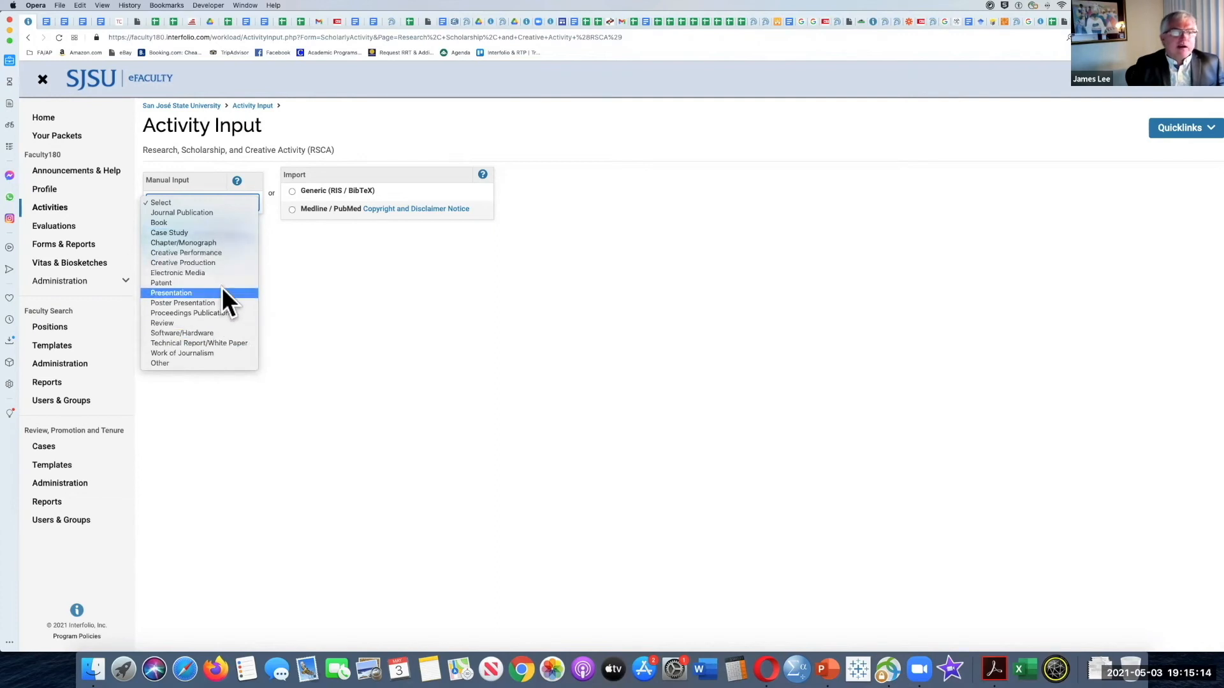
pyautogui.click(201, 362)
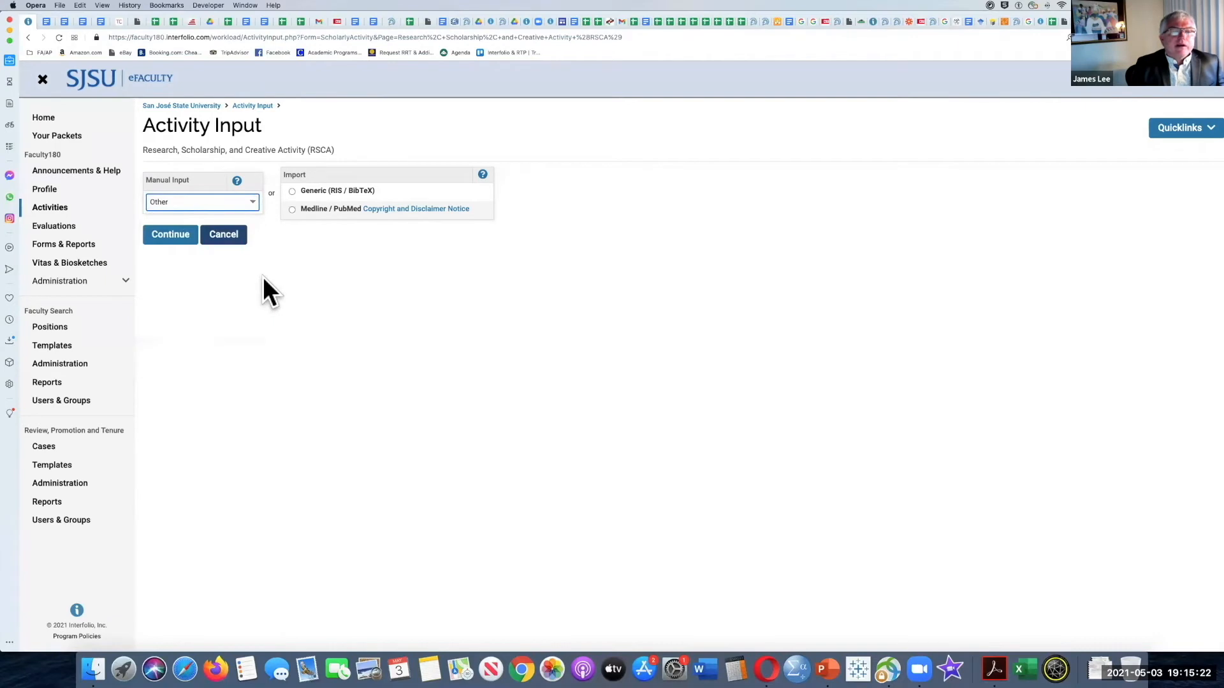
pyautogui.click(171, 237)
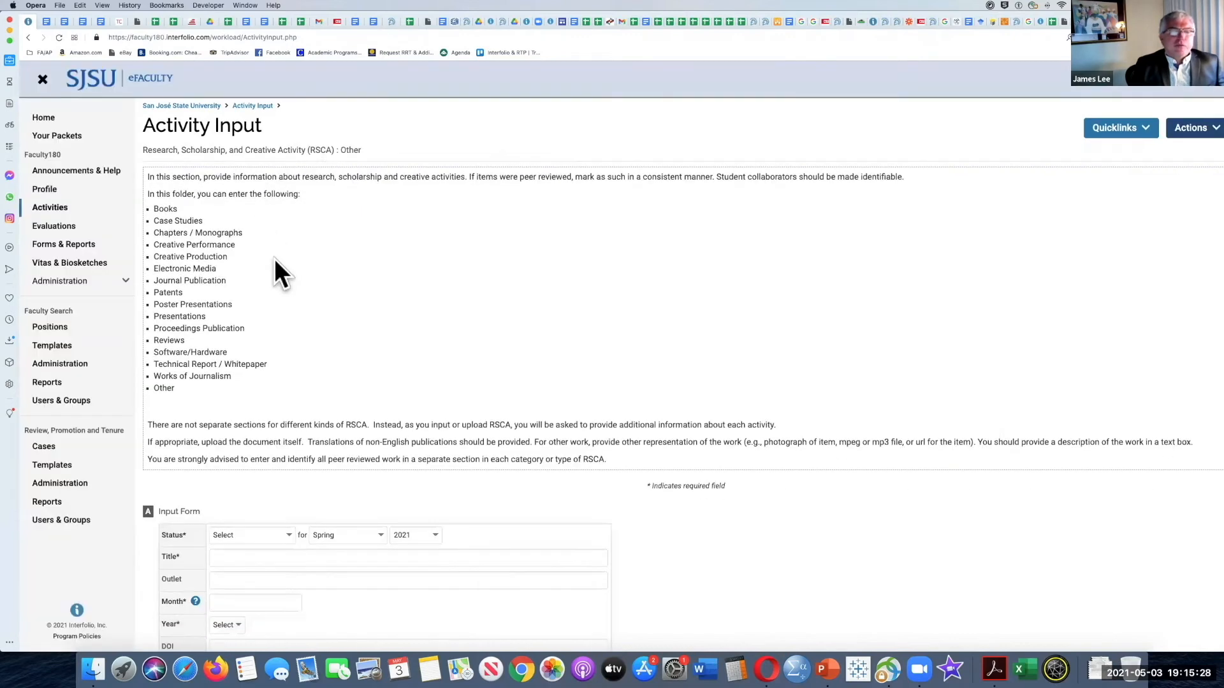
pyautogui.scroll(-2, 452, 277)
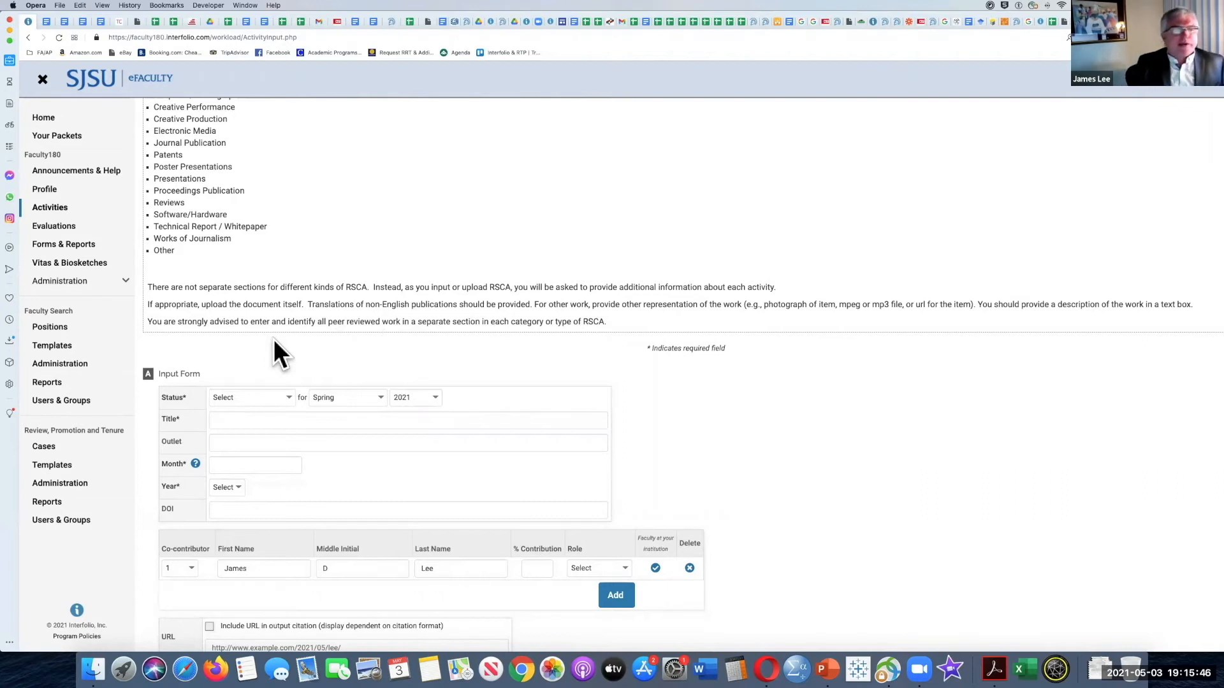
pyautogui.scroll(-1, 274, 339)
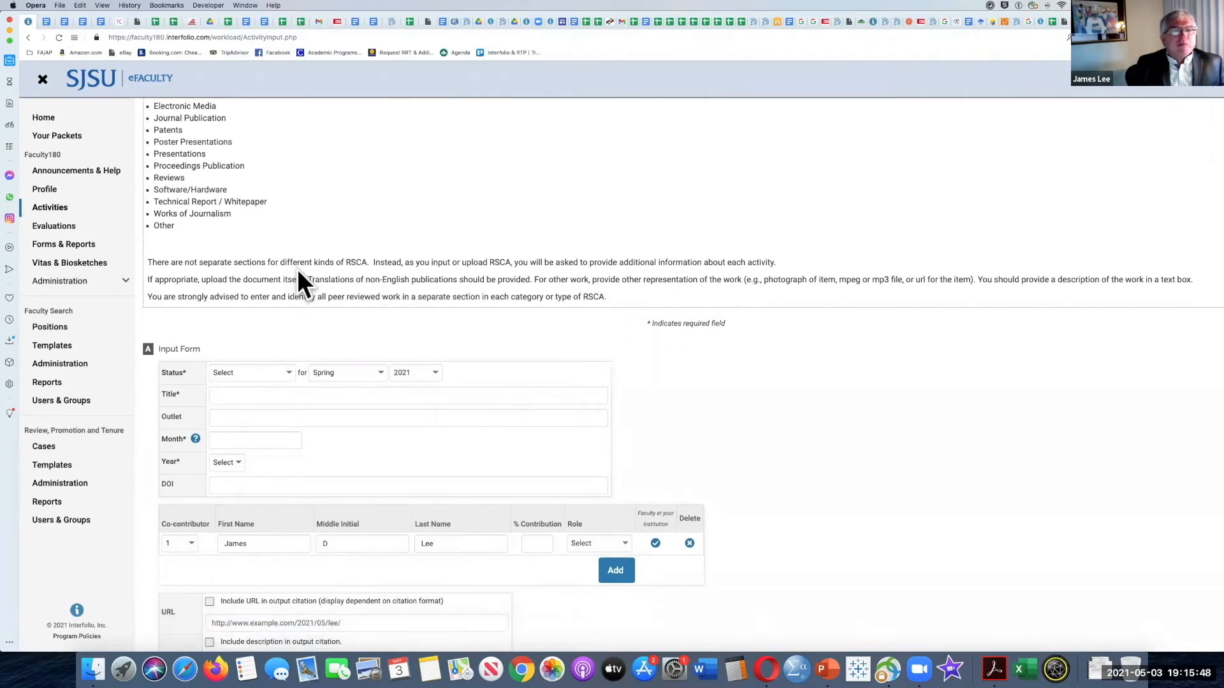
pyautogui.scroll(-1, 298, 270)
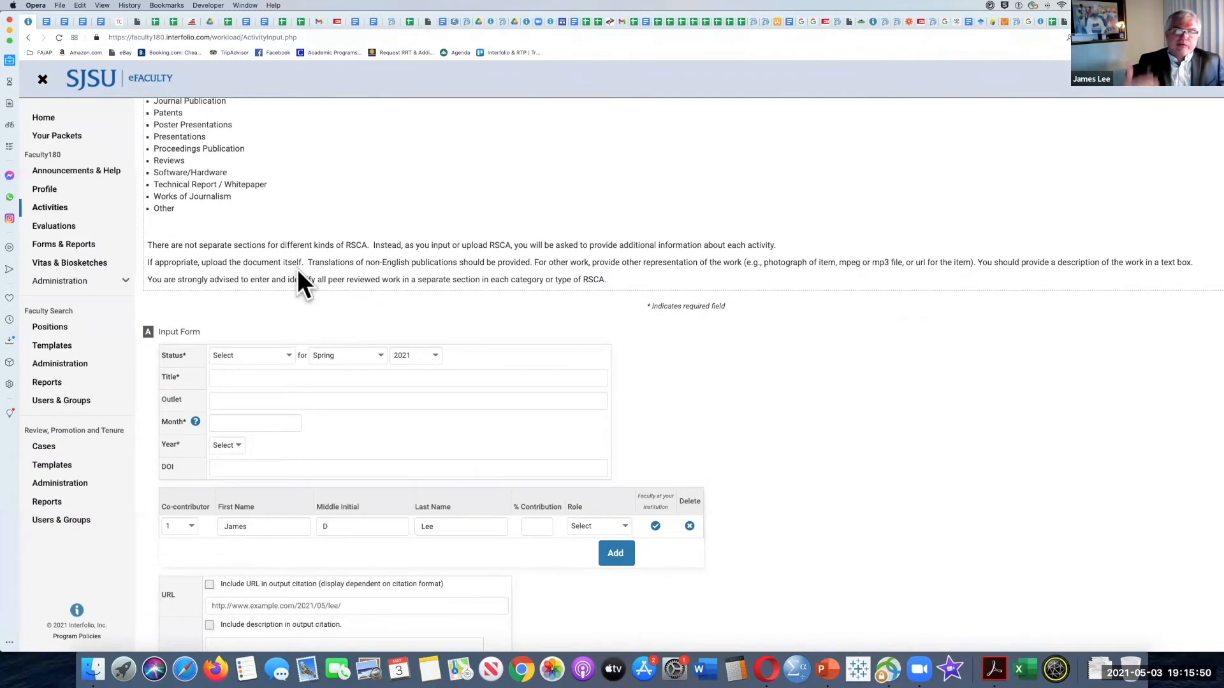
# Step: Look through the status and semester options of the Other activity entry, leaving the selections as they are
pyautogui.click(289, 355)
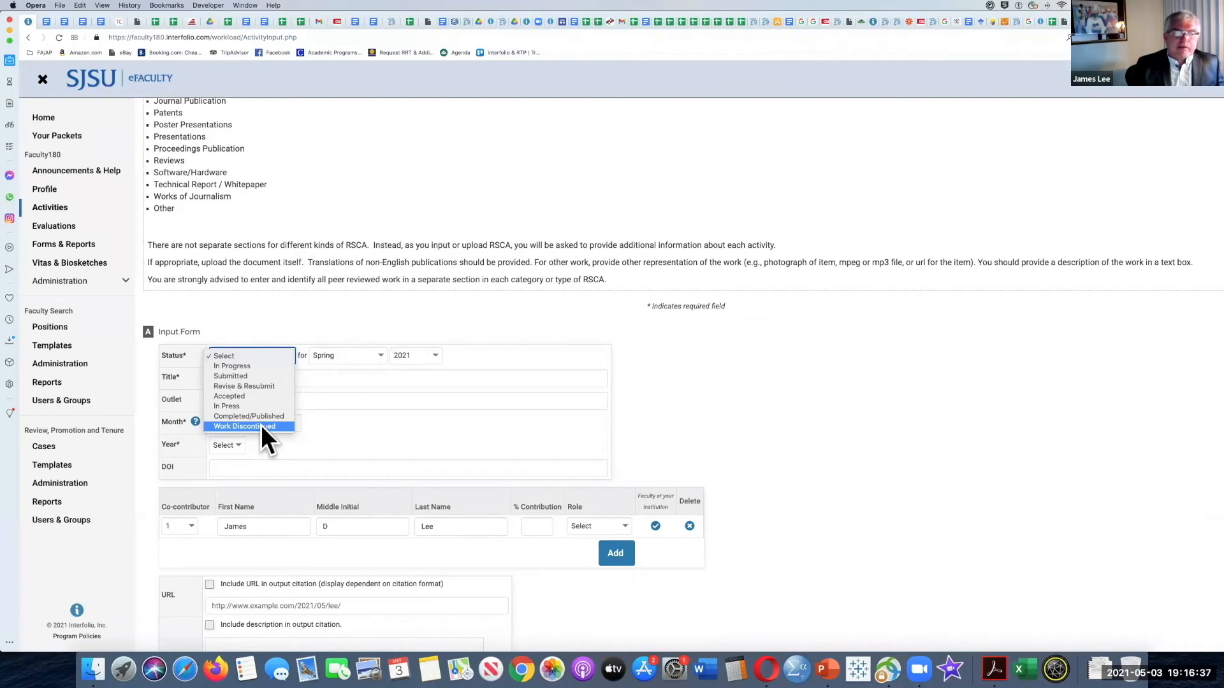
pyautogui.click(375, 349)
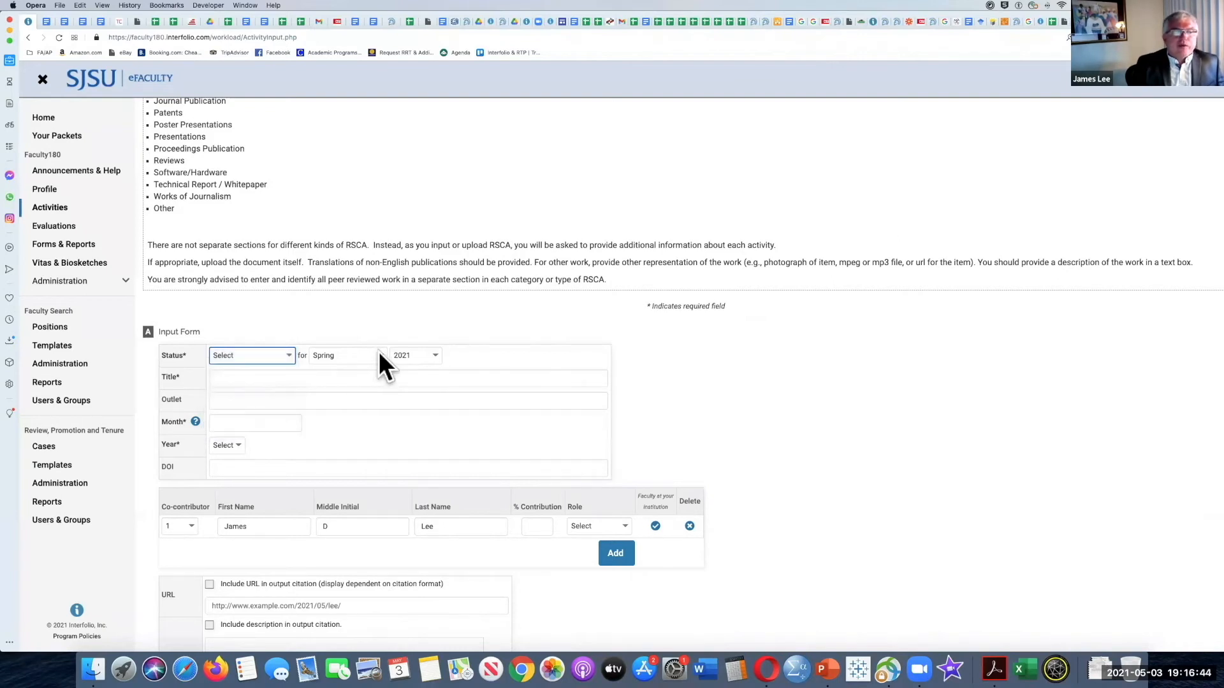
pyautogui.click(379, 352)
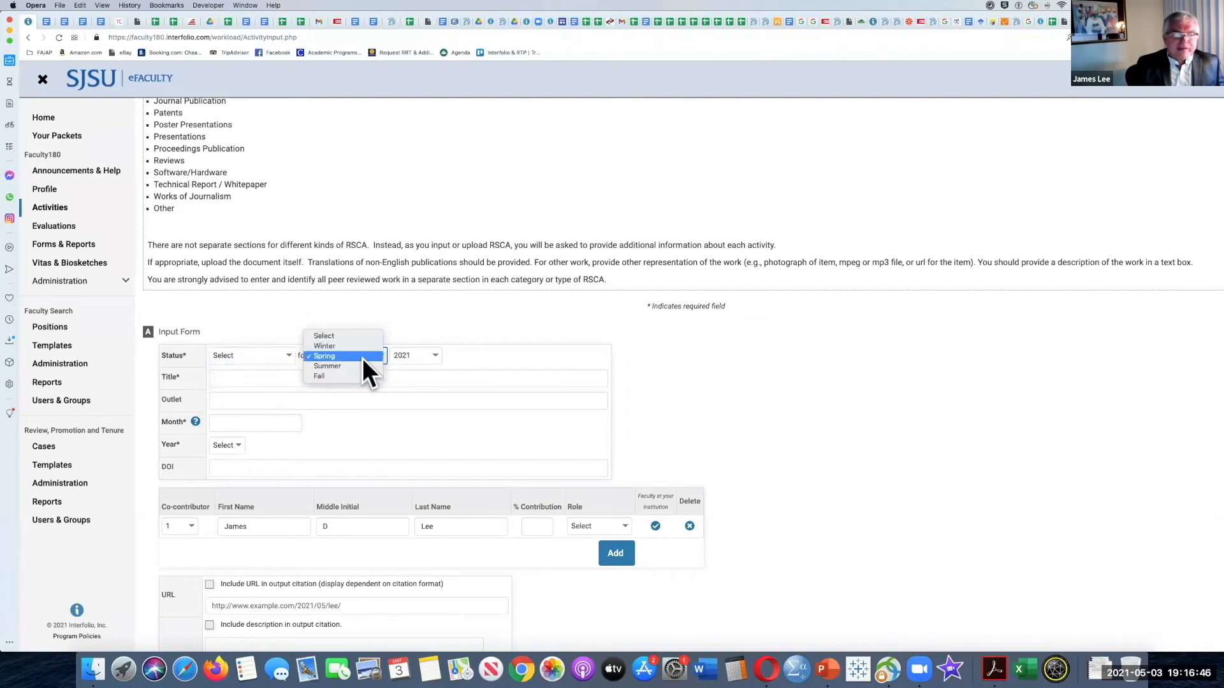
pyautogui.click(286, 353)
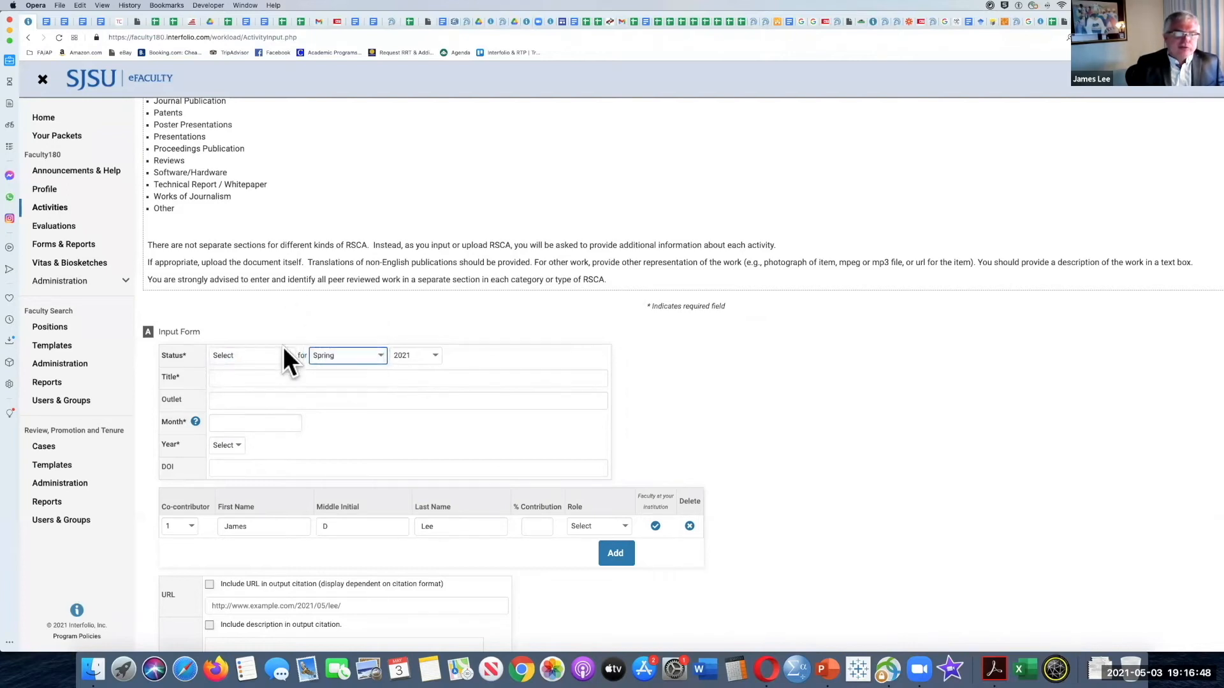
pyautogui.click(288, 354)
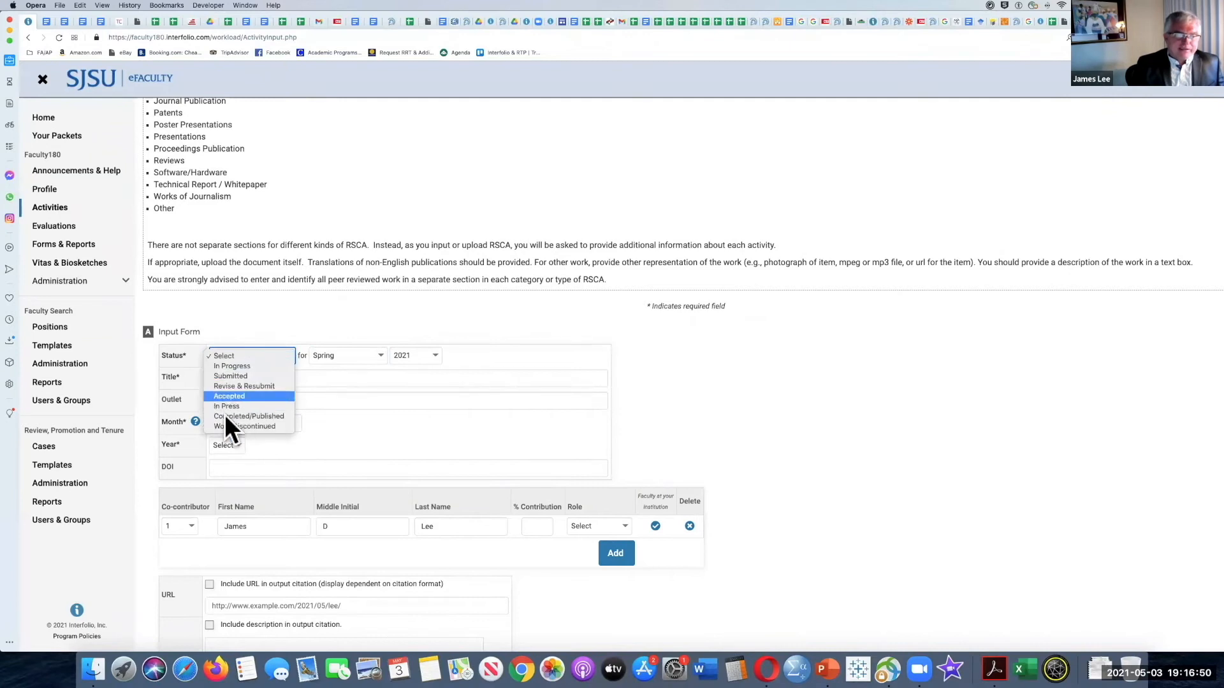
pyautogui.click(288, 328)
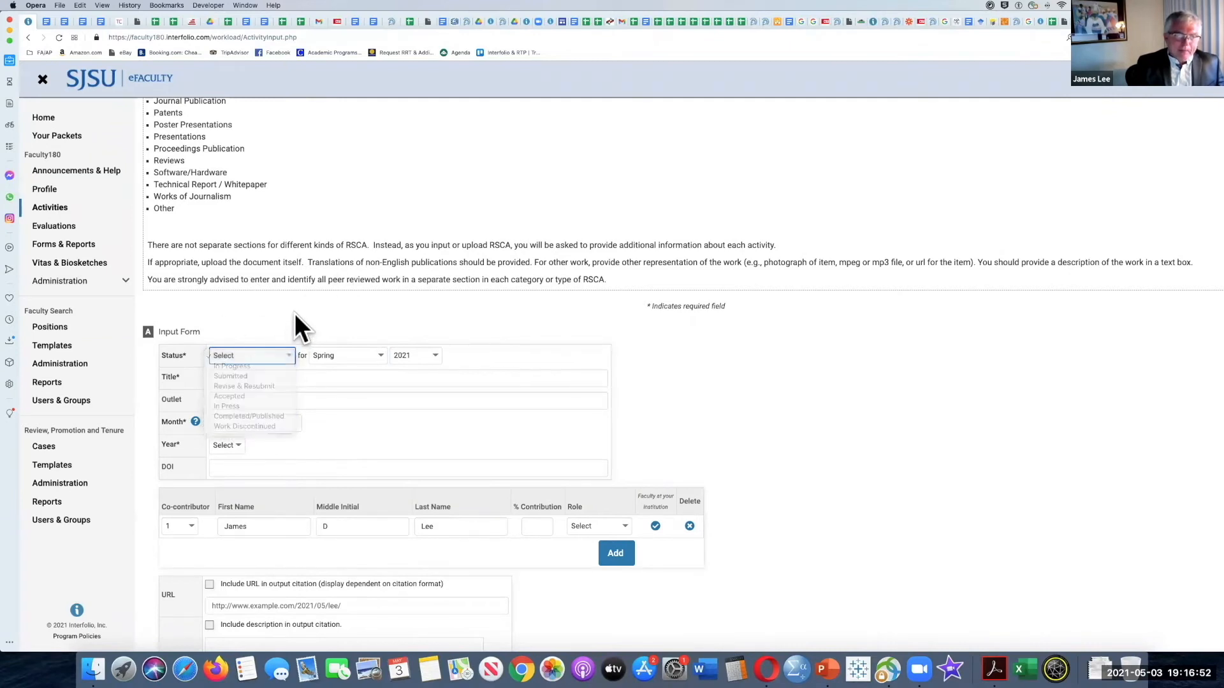
# Step: Set the entry's status to In Progress and its semester to Fall
pyautogui.click(289, 356)
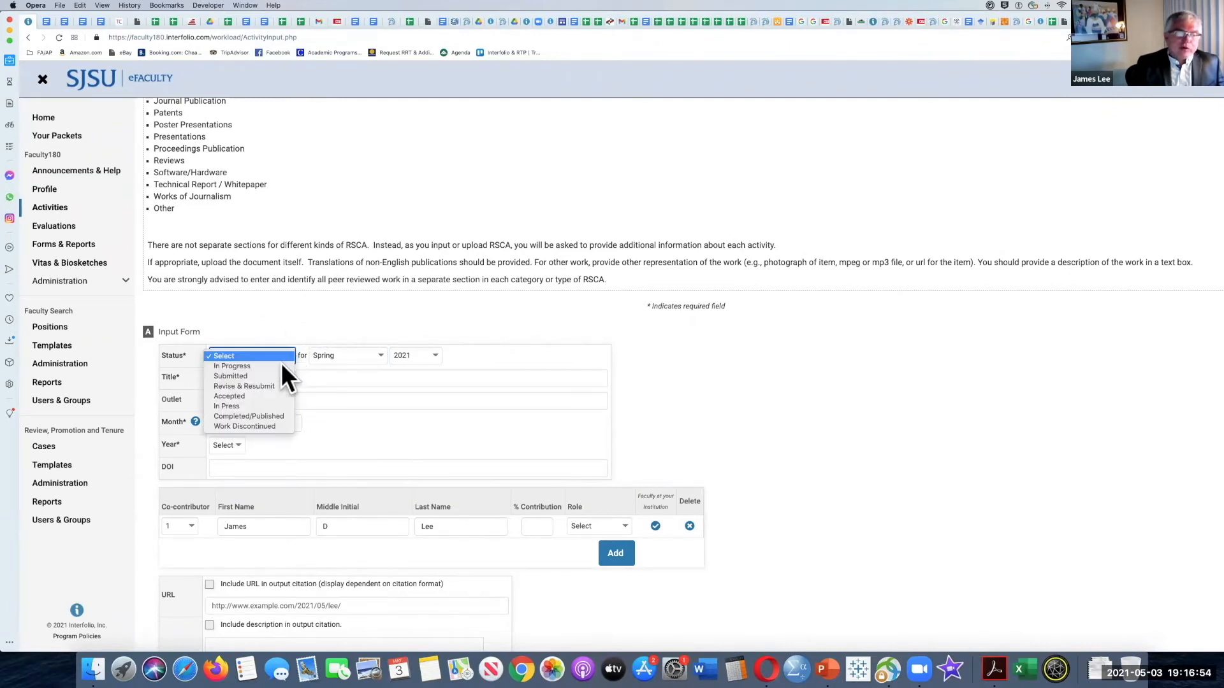
pyautogui.click(281, 365)
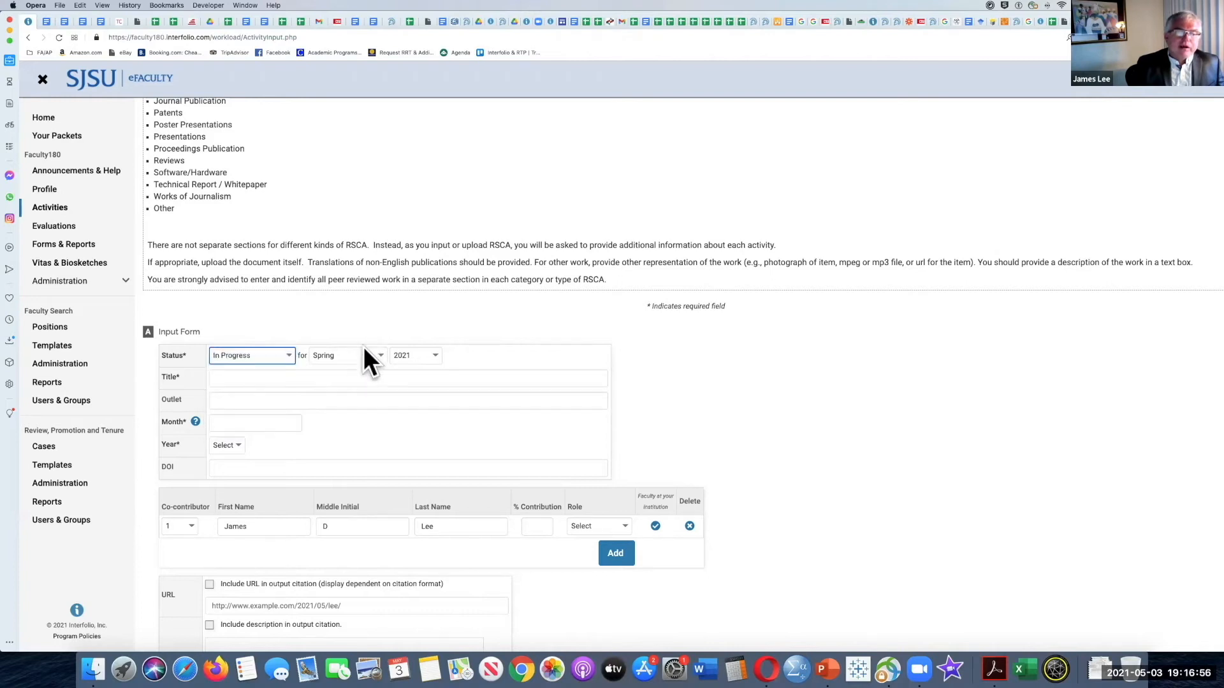
pyautogui.click(380, 355)
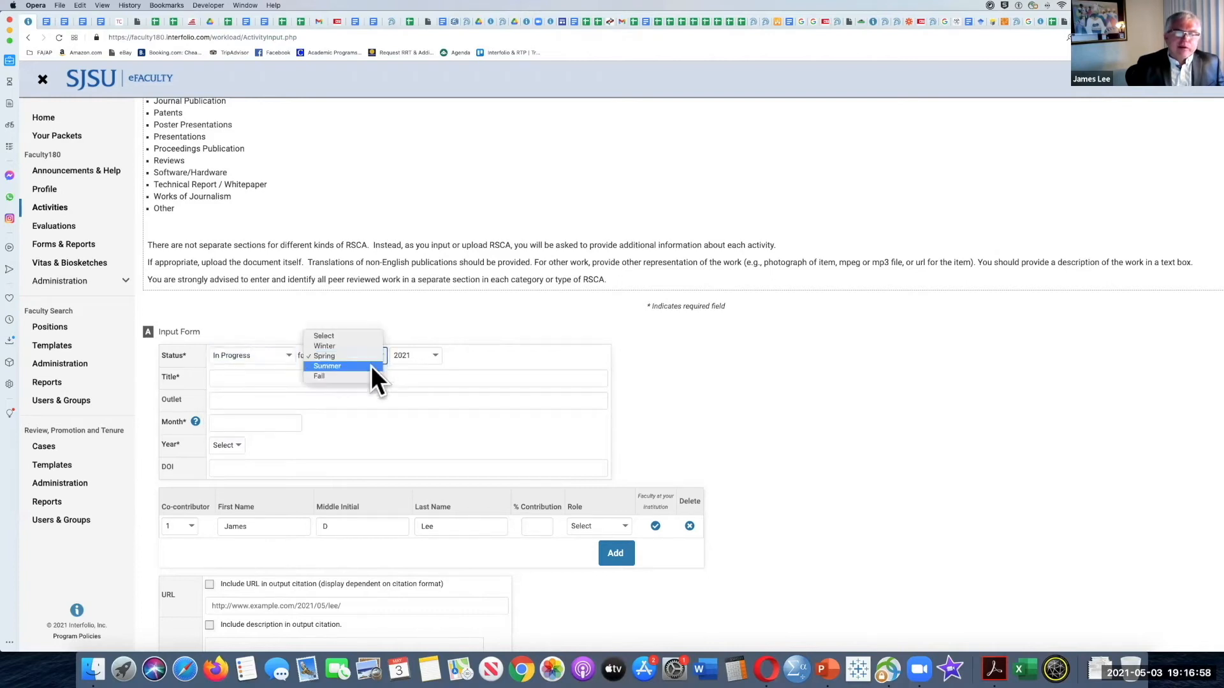
pyautogui.click(368, 375)
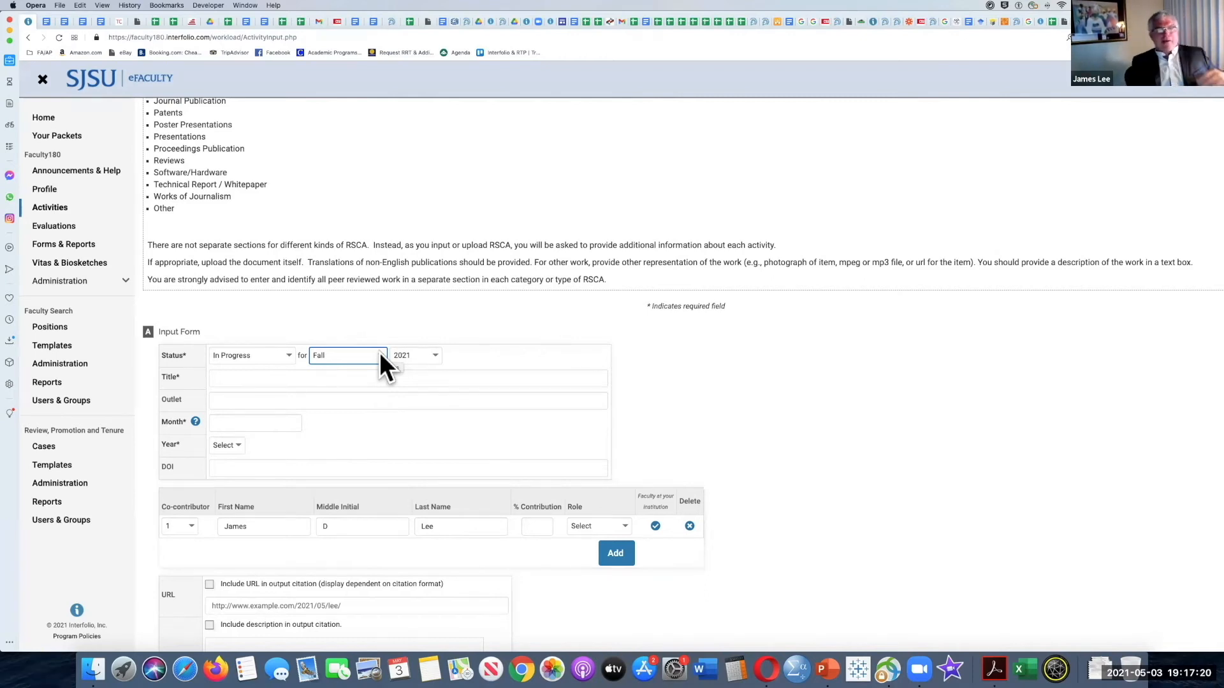
# Step: Try the status Completed/Published for the entry, and set it to Accepted, keeping the Fall semester
pyautogui.click(280, 355)
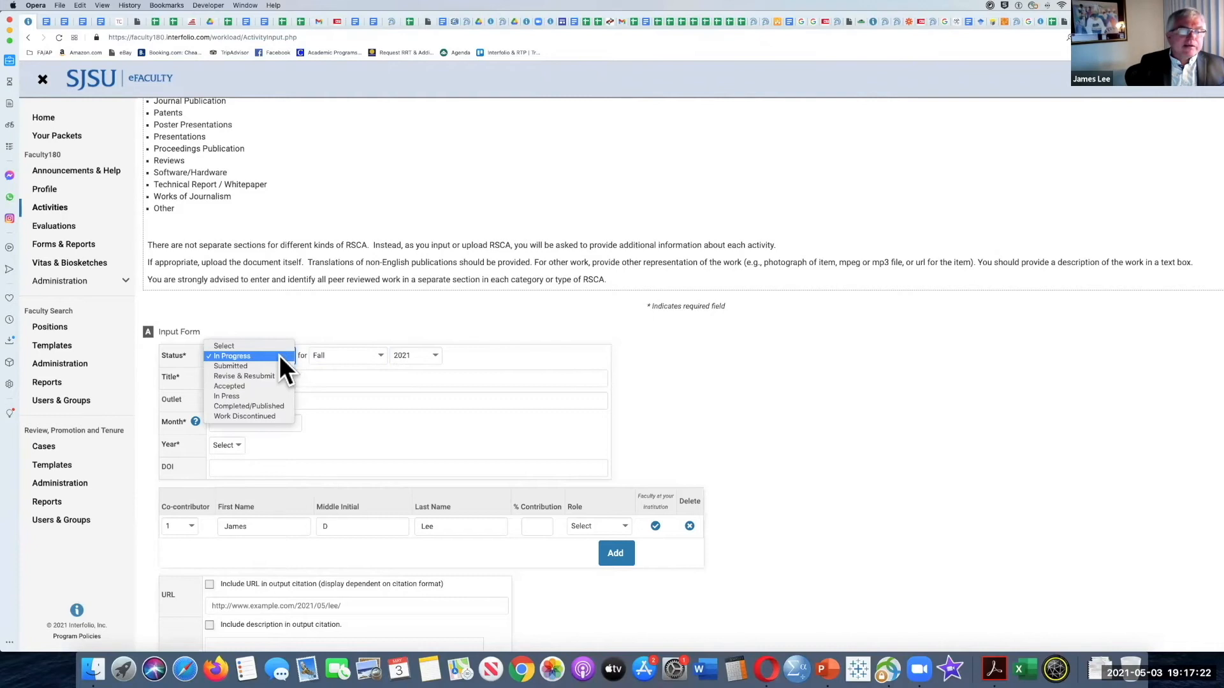
pyautogui.click(263, 406)
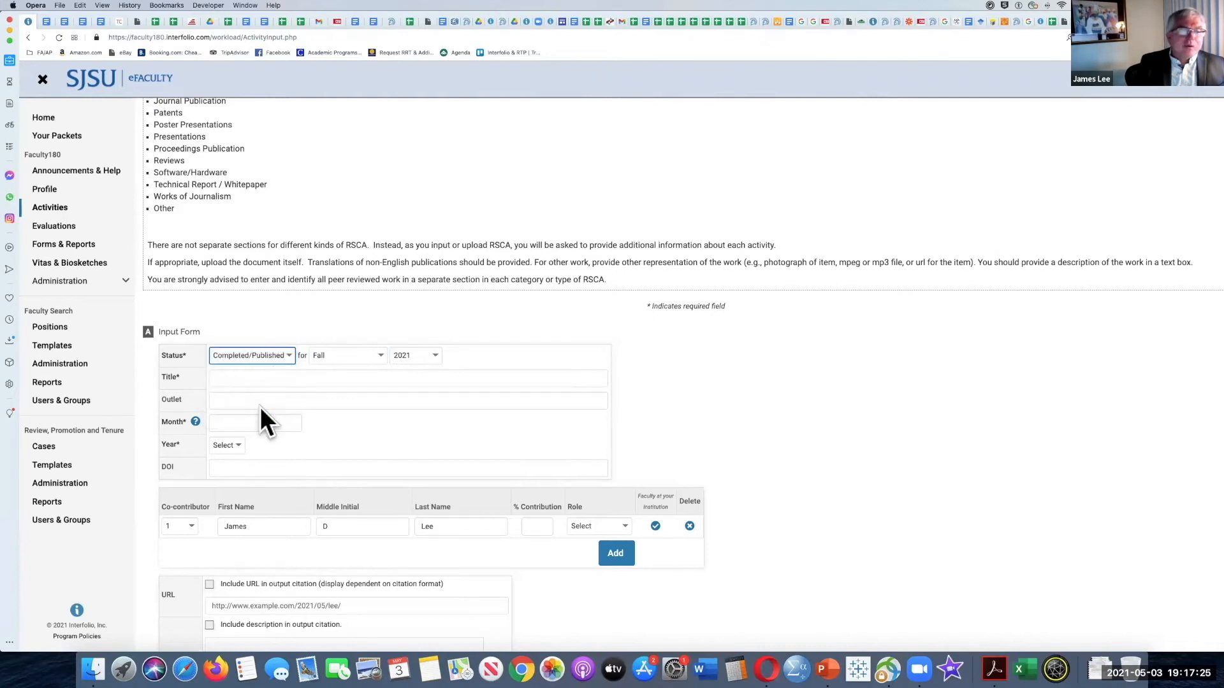
pyautogui.click(289, 354)
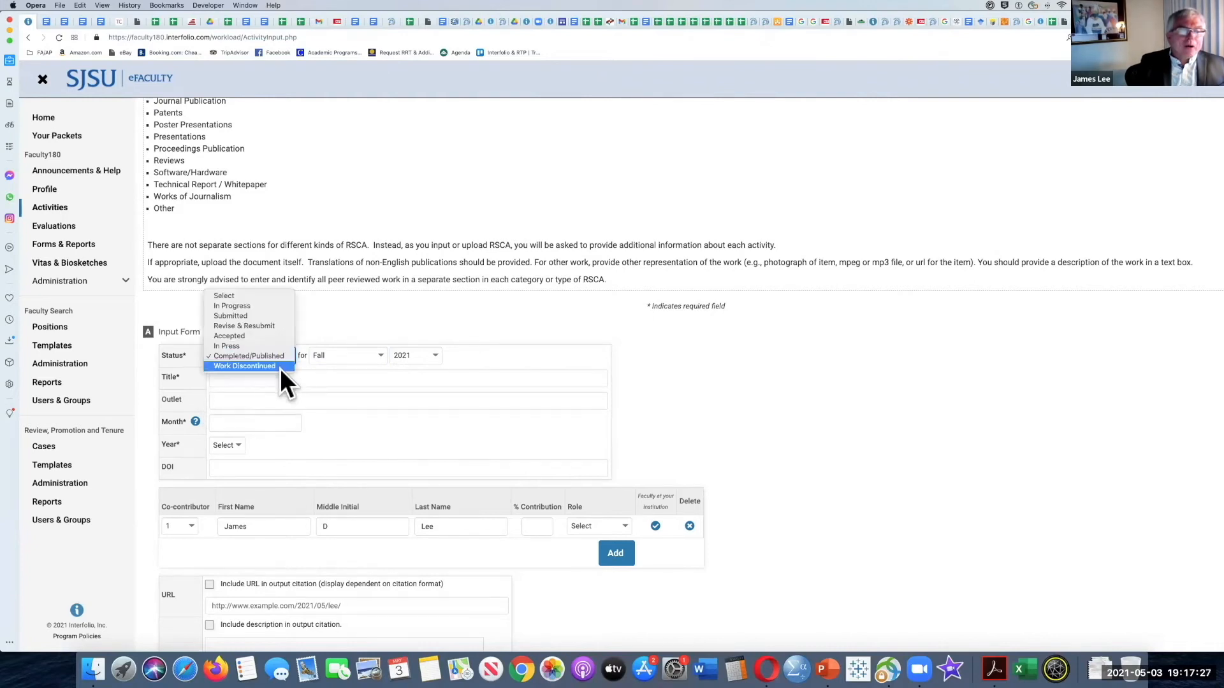
pyautogui.click(277, 336)
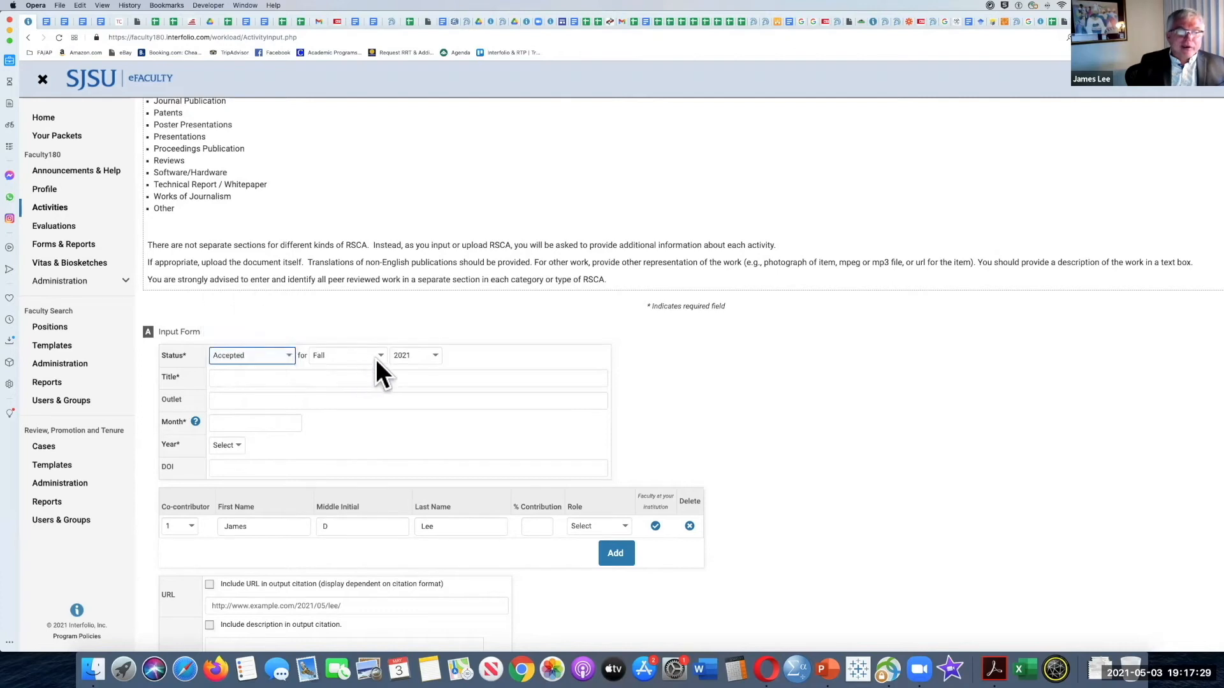
pyautogui.click(383, 353)
pyautogui.click(383, 353)
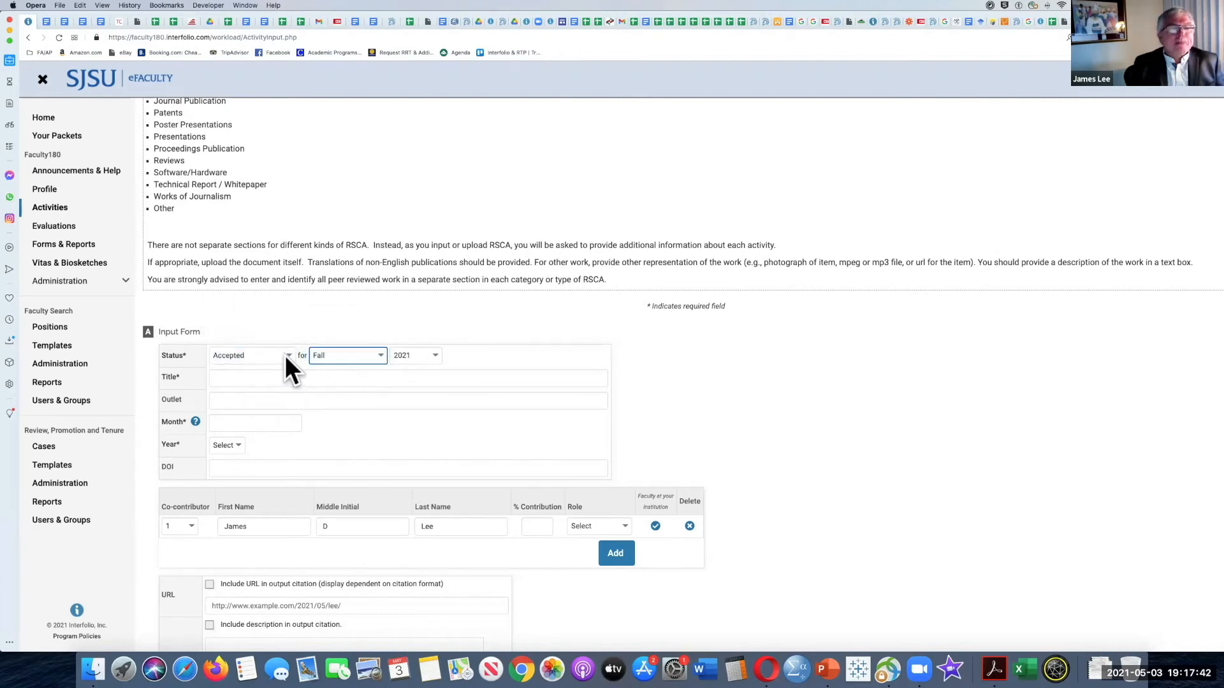
# Step: Go through the entry's Title, Outlet, Month and Year fields, including the help for Month, without choosing a year
pyautogui.click(228, 382)
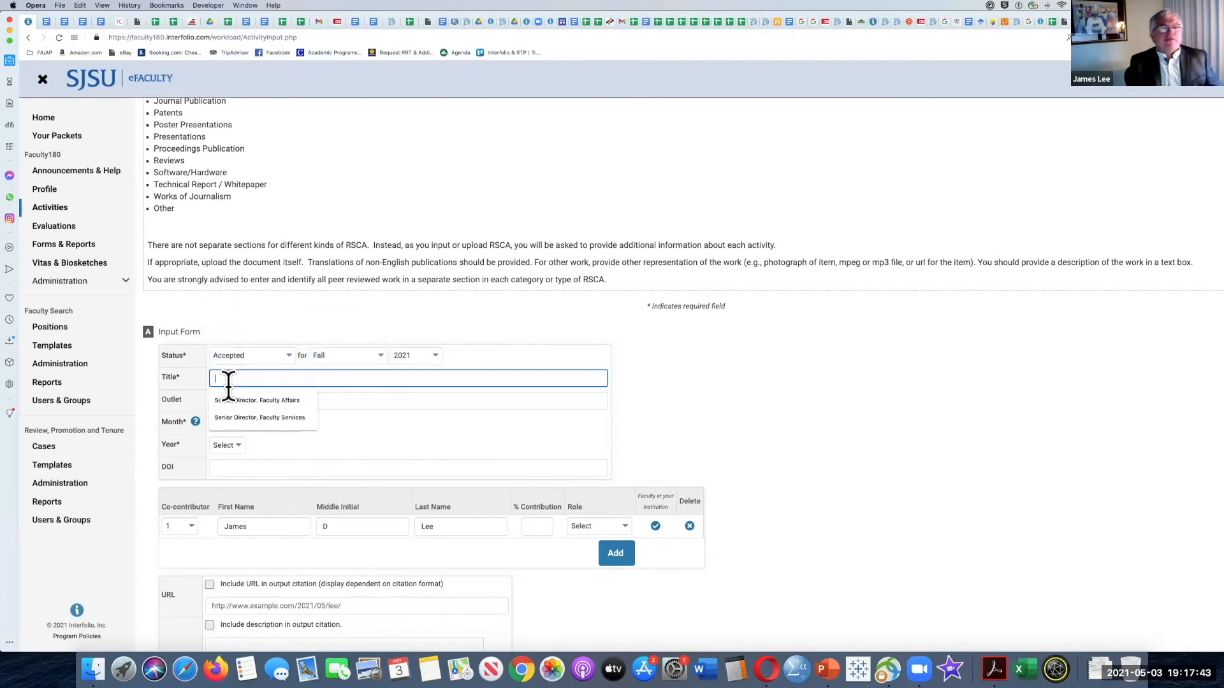
pyautogui.click(322, 400)
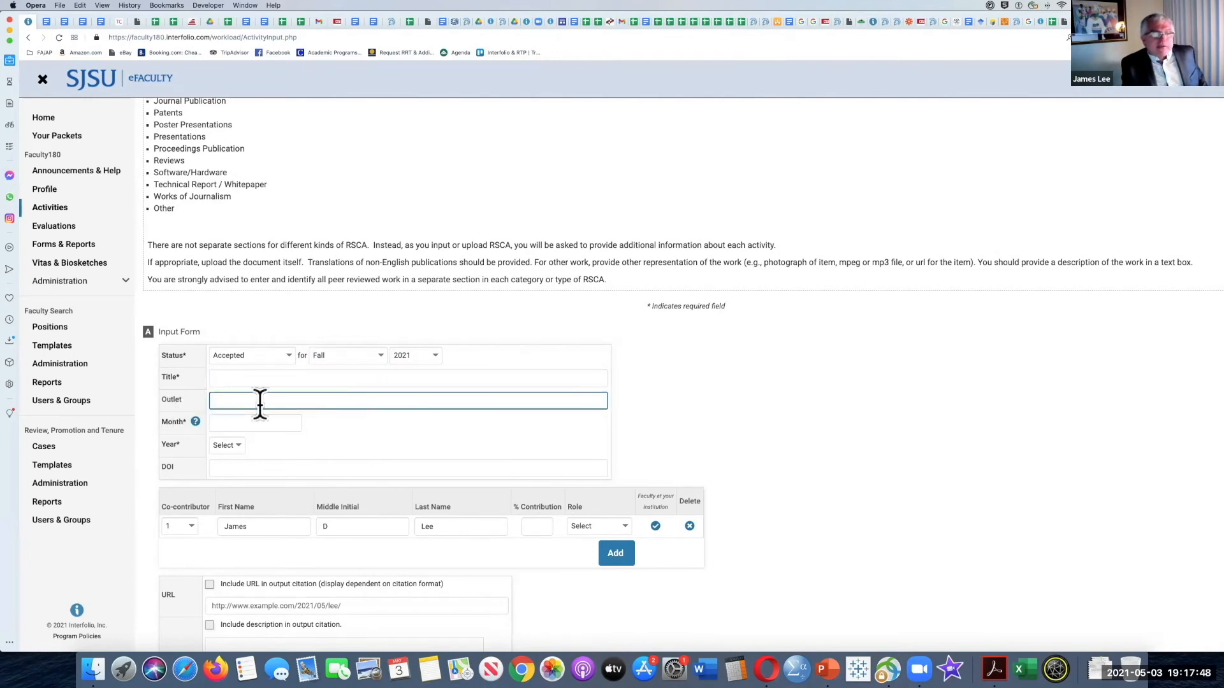
pyautogui.press('Tab')
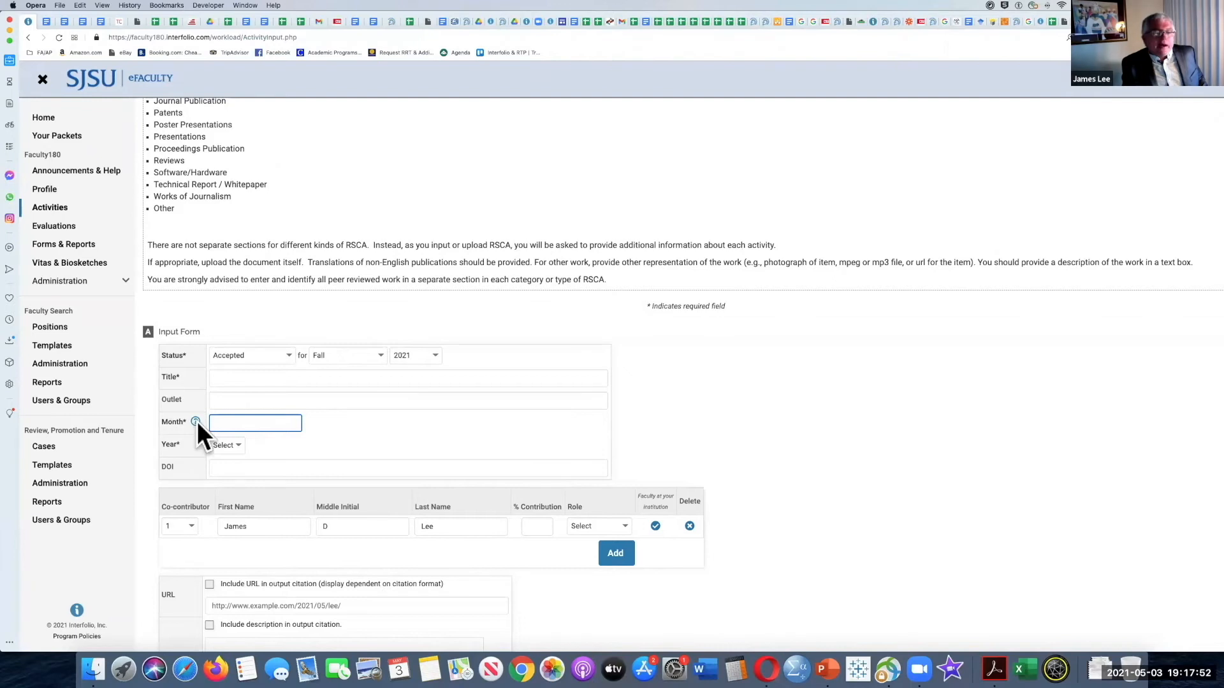
pyautogui.click(195, 422)
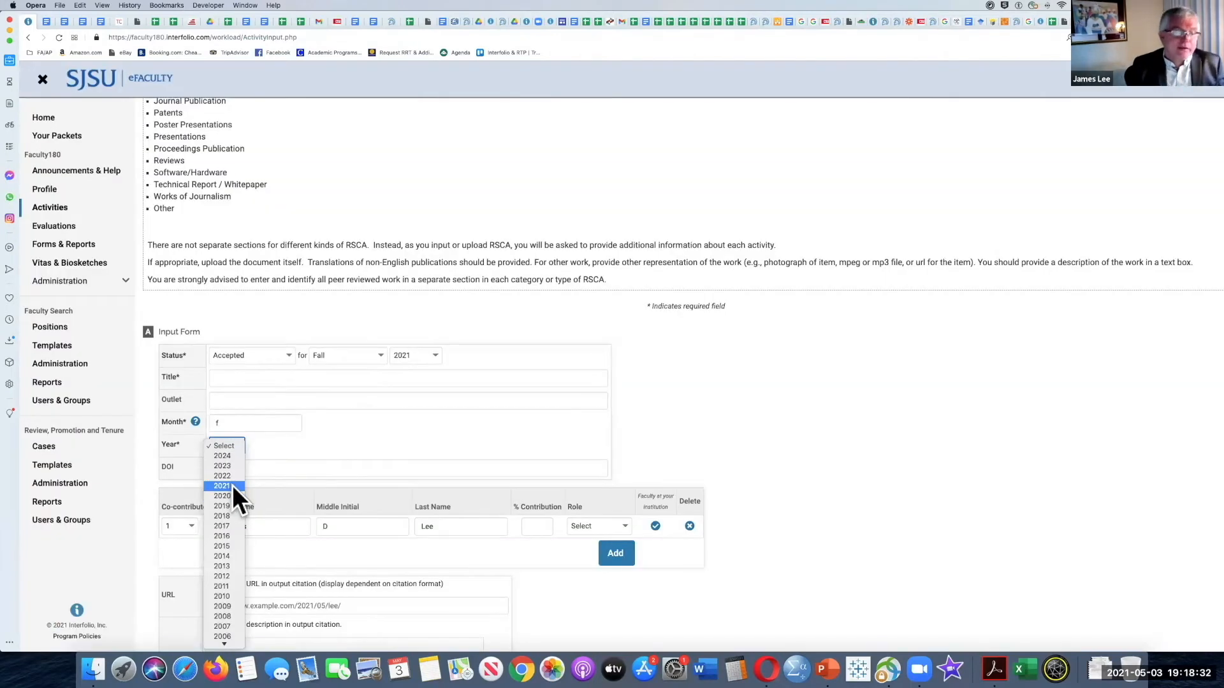
pyautogui.click(277, 422)
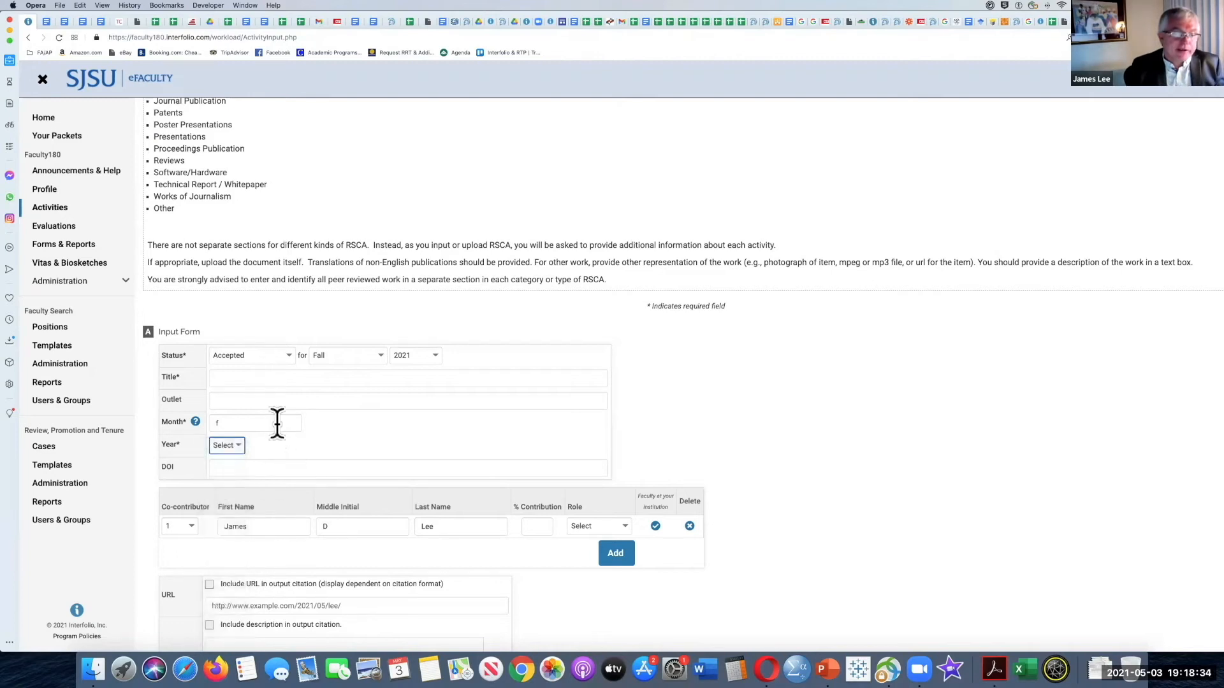
pyautogui.click(285, 353)
pyautogui.click(282, 358)
# Step: Set the entry's month to Sept and its year to 2022
pyautogui.click(252, 423)
pyautogui.press('BackSpace')
pyautogui.write('SE')
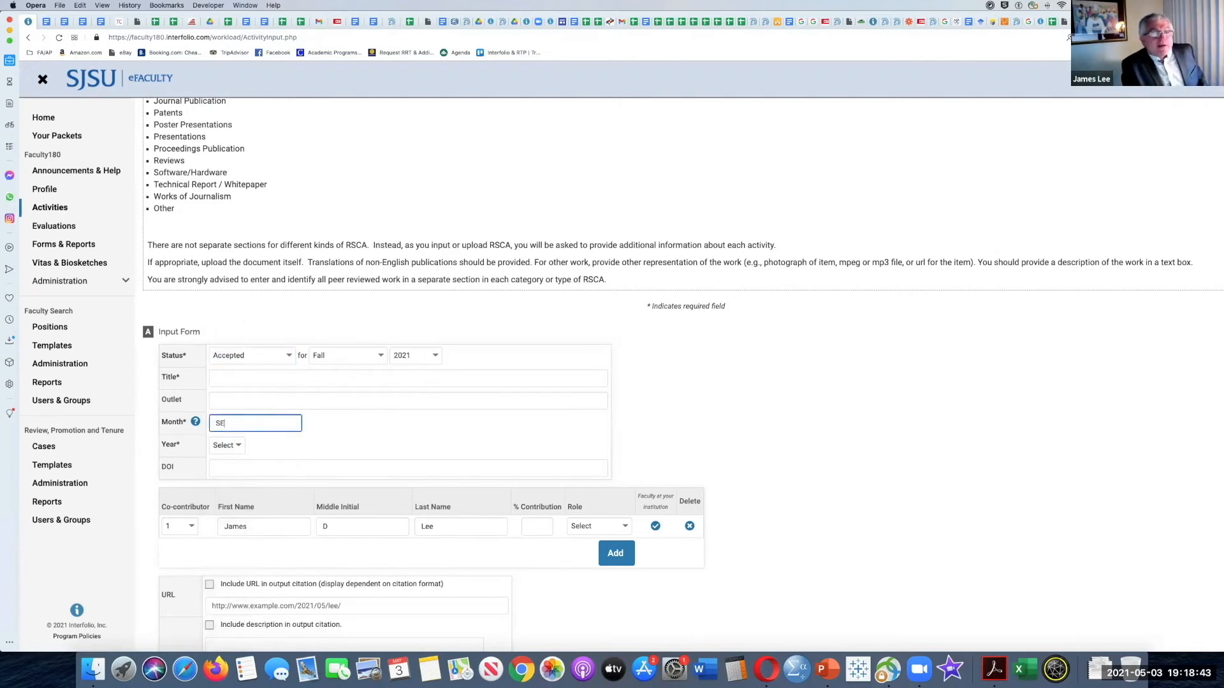
pyautogui.click(235, 446)
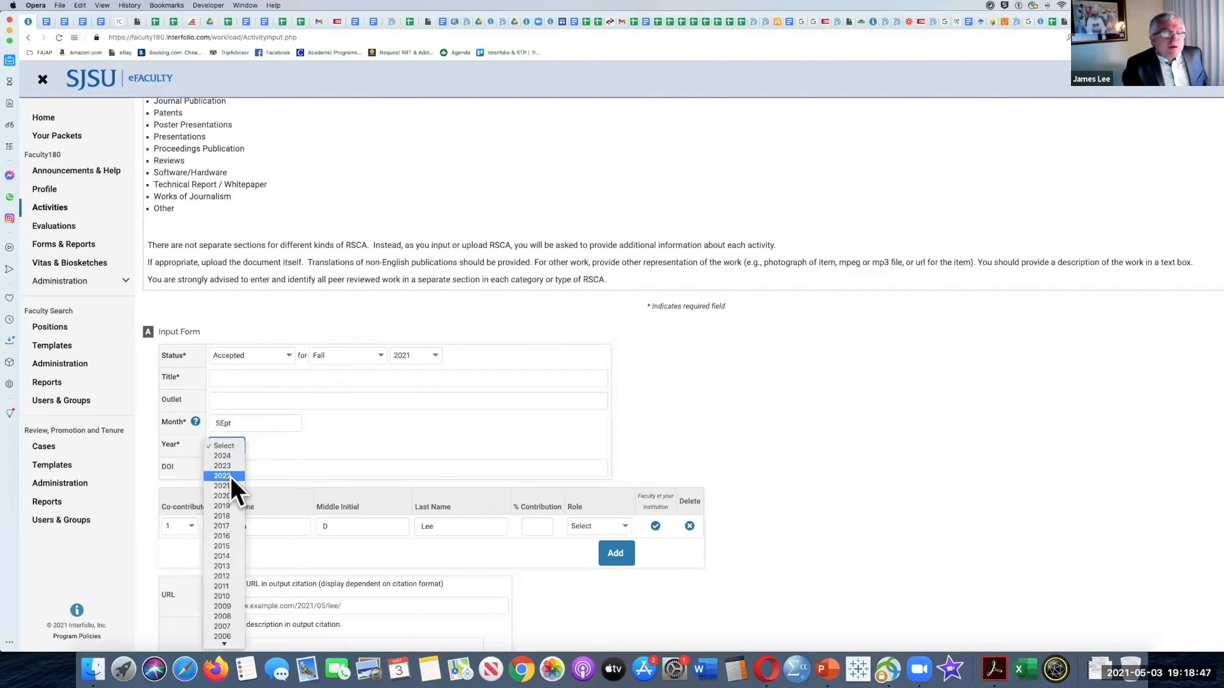
pyautogui.click(230, 477)
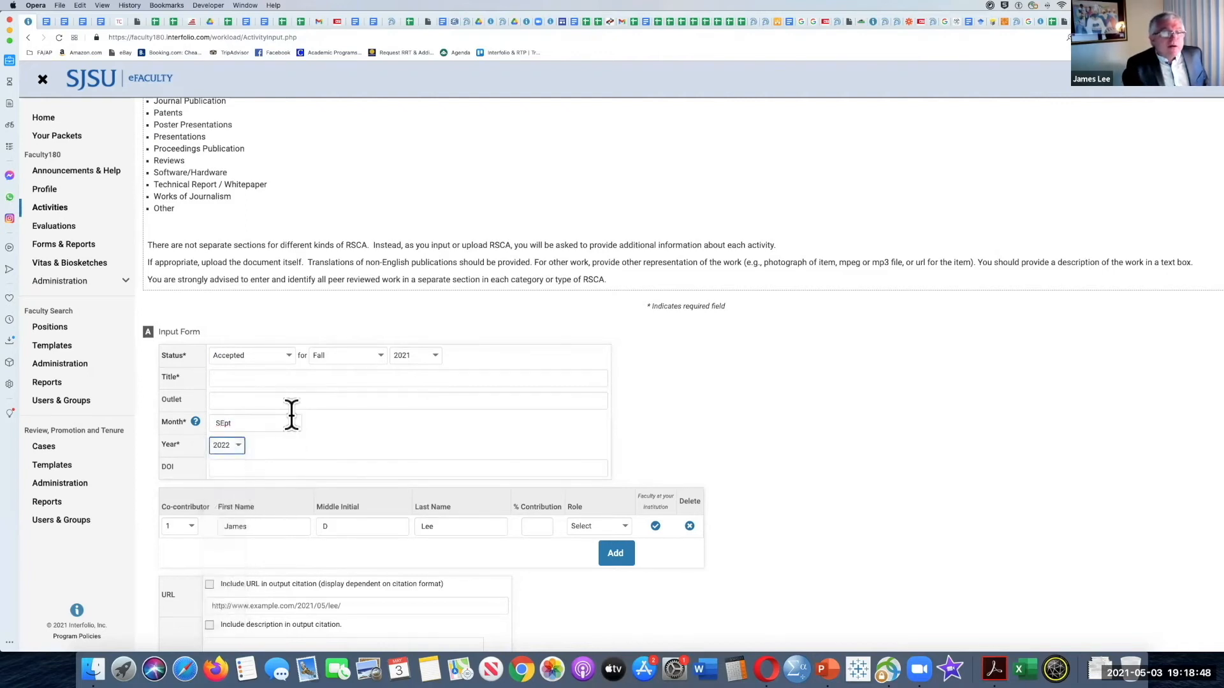
pyautogui.doubleClick(221, 422)
pyautogui.write('Sept')
pyautogui.click(258, 446)
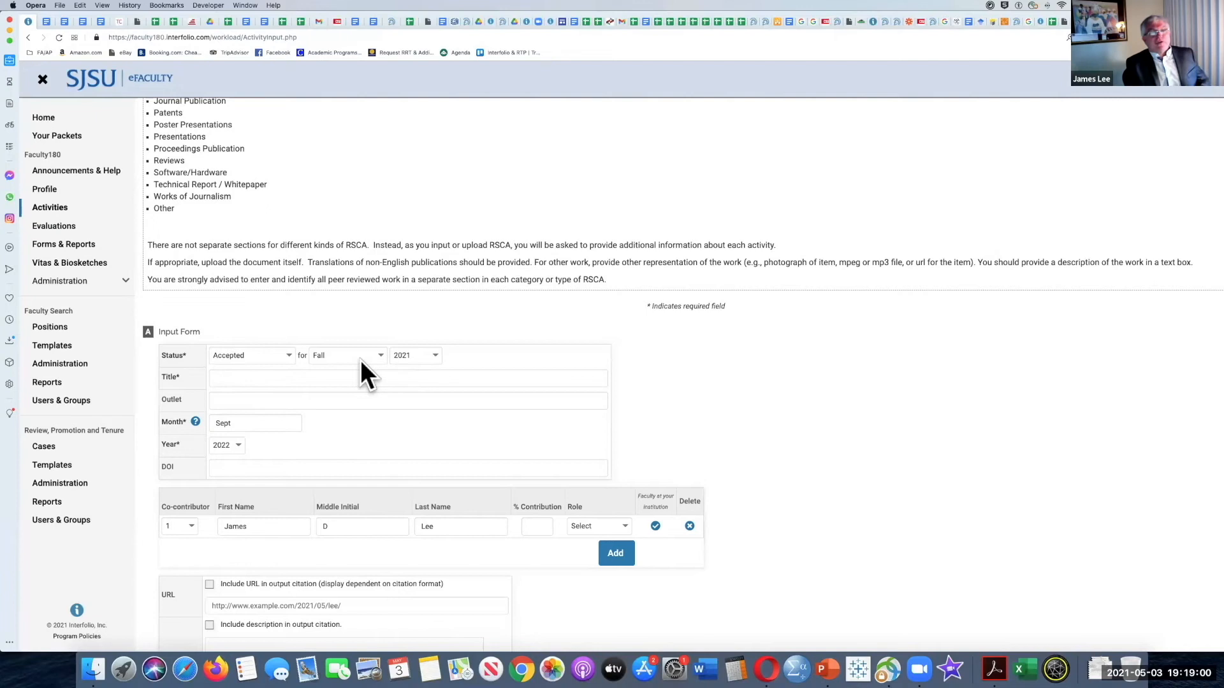
# Step: Reset the entry's year to Select and clear its month
pyautogui.click(225, 467)
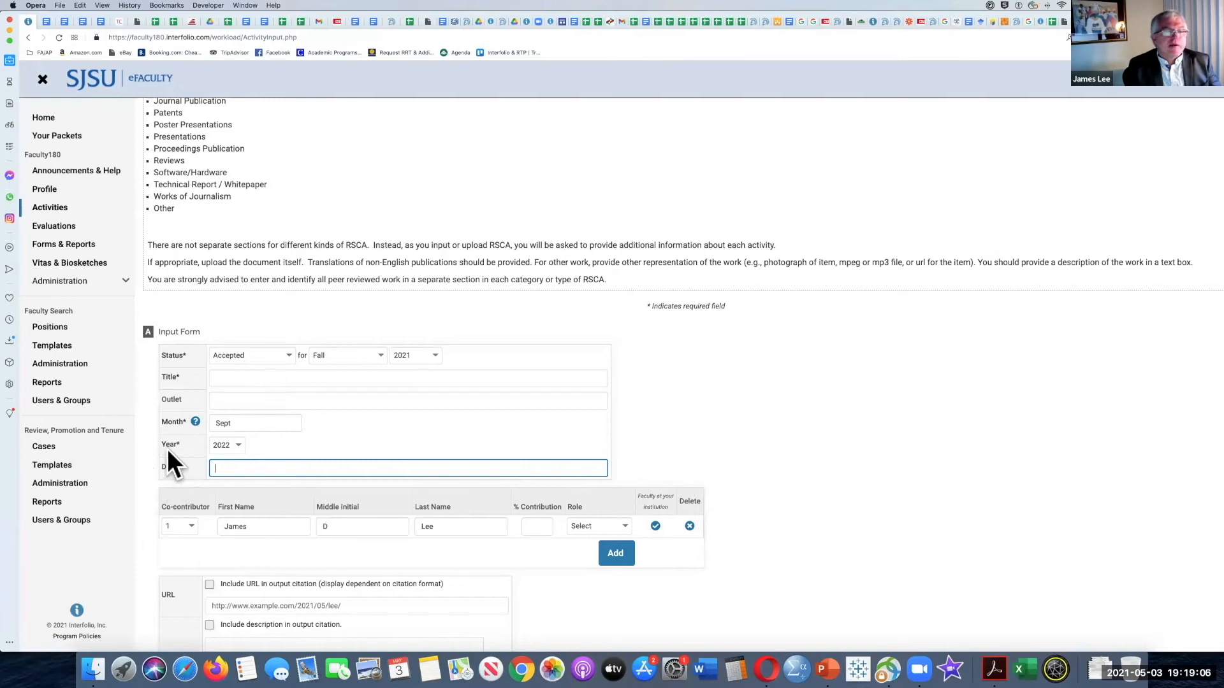
pyautogui.click(235, 444)
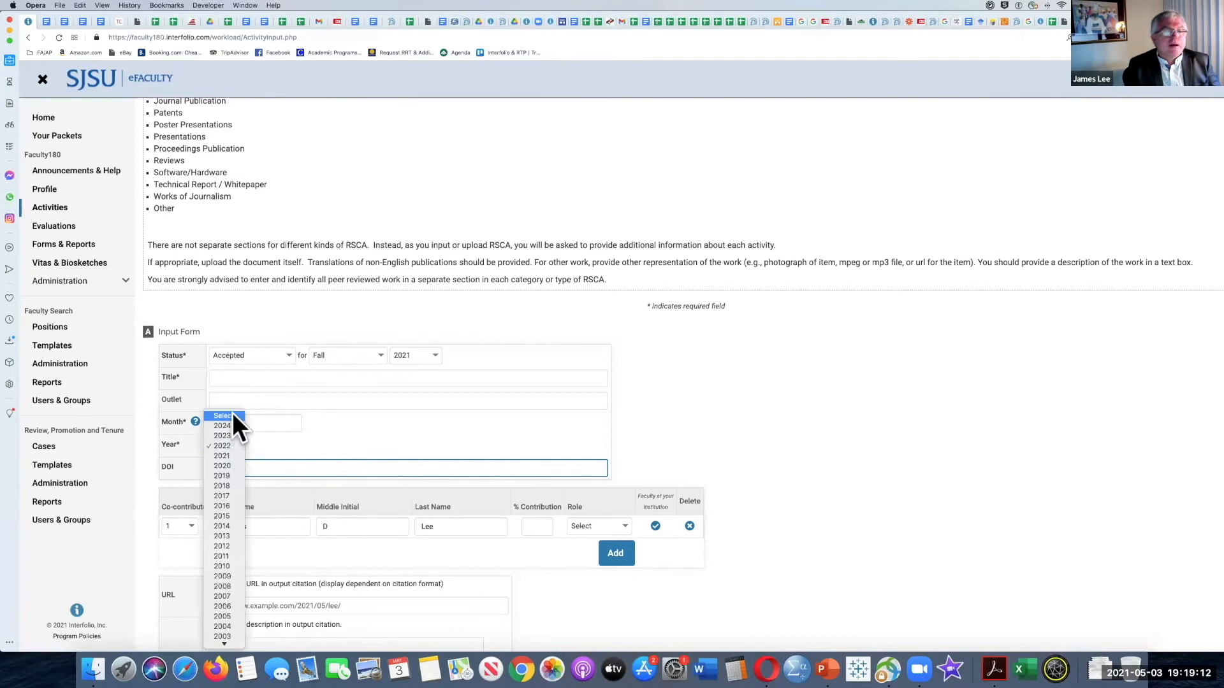
pyautogui.click(232, 415)
pyautogui.click(247, 423)
# Step: Set the first co-contributor's contribution to 100 % and the role to Author, and review the other role options
pyautogui.scroll(-3, 190, 388)
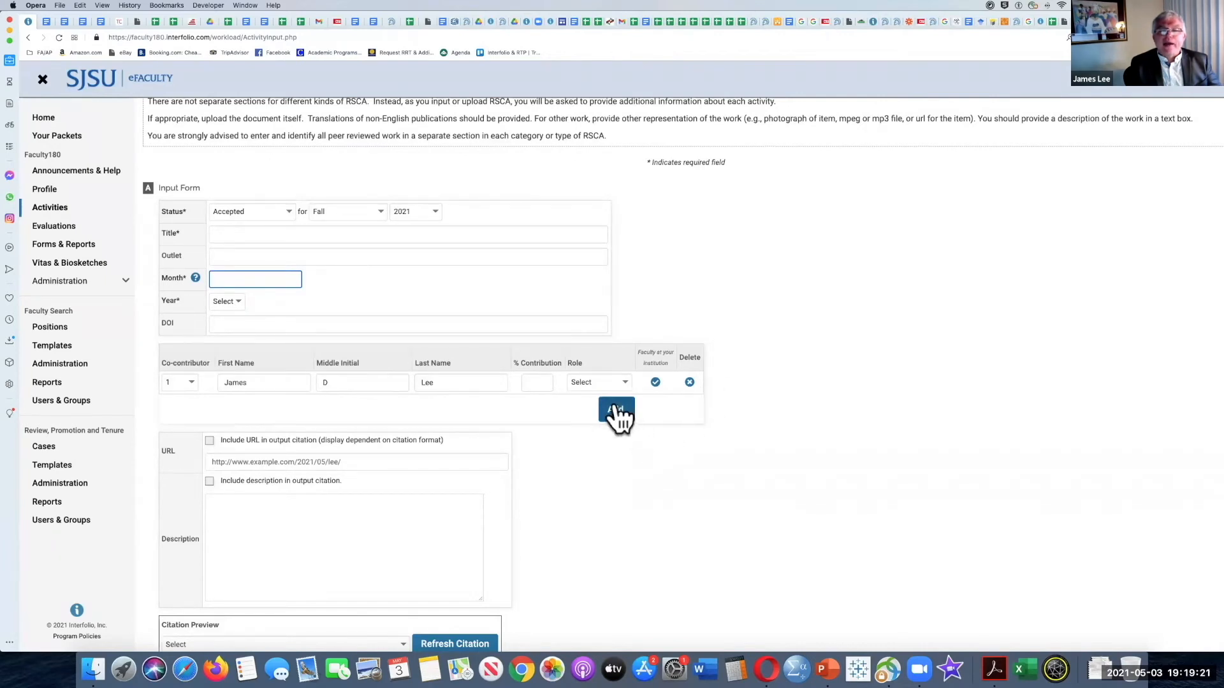
pyautogui.click(536, 382)
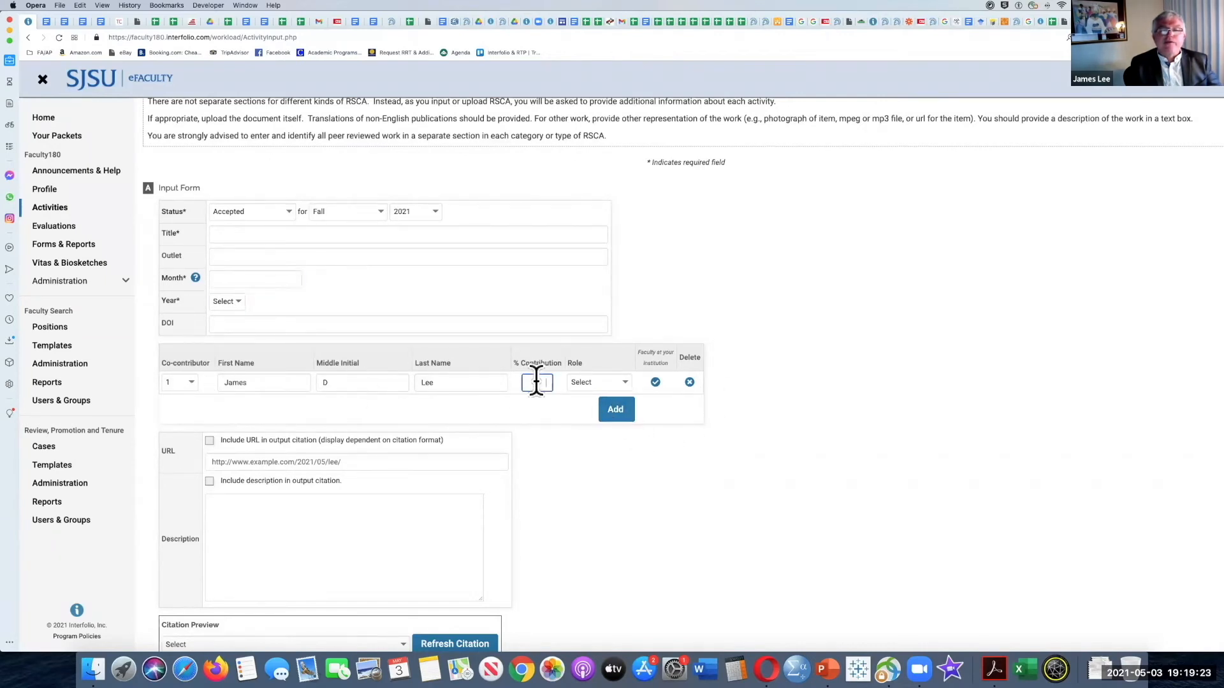
pyautogui.write('100')
pyautogui.click(572, 412)
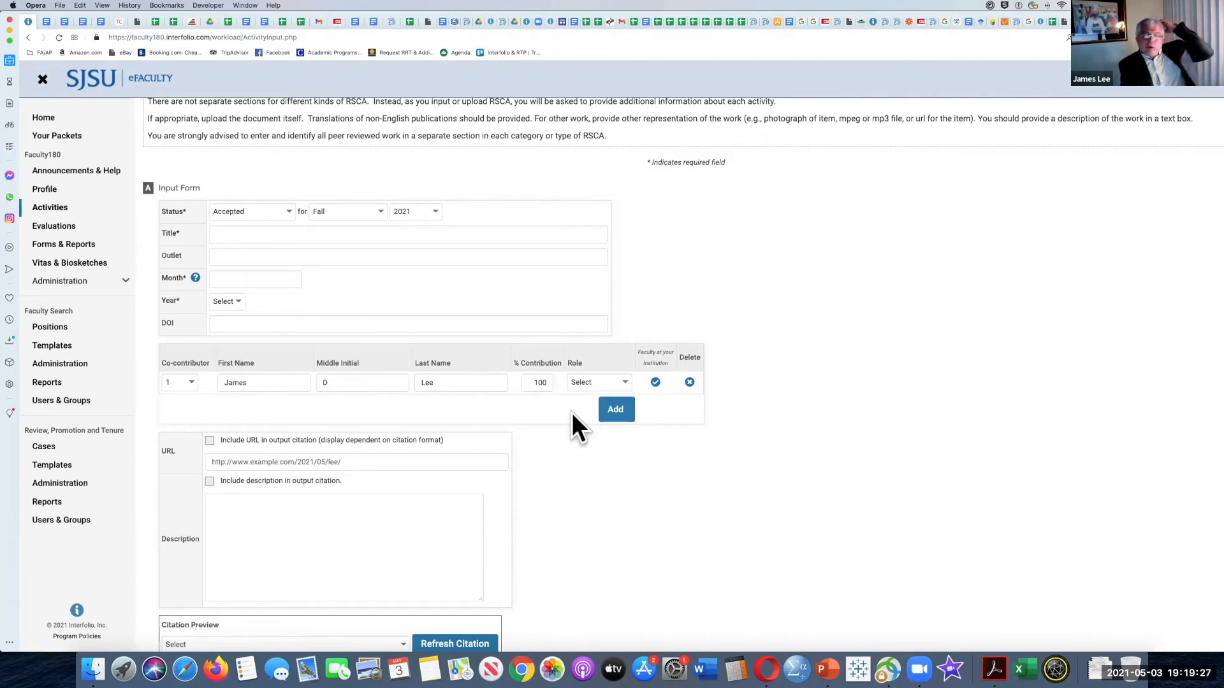
pyautogui.click(622, 381)
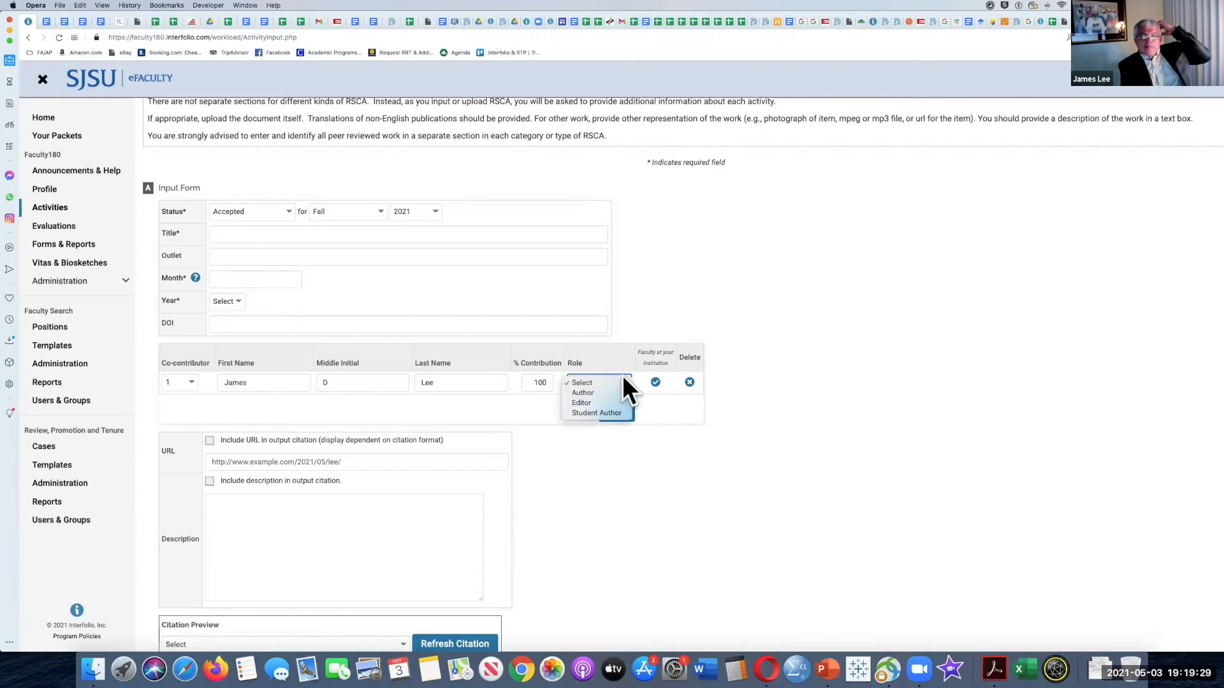
pyautogui.click(619, 388)
pyautogui.click(719, 390)
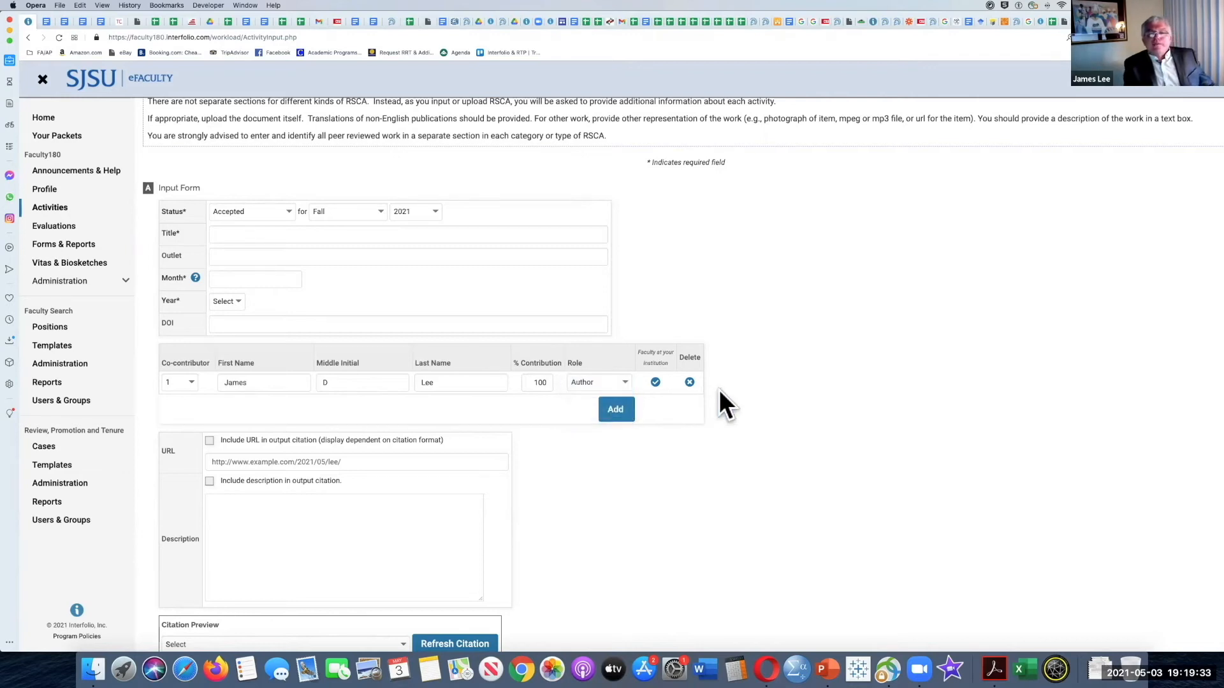
pyautogui.click(626, 380)
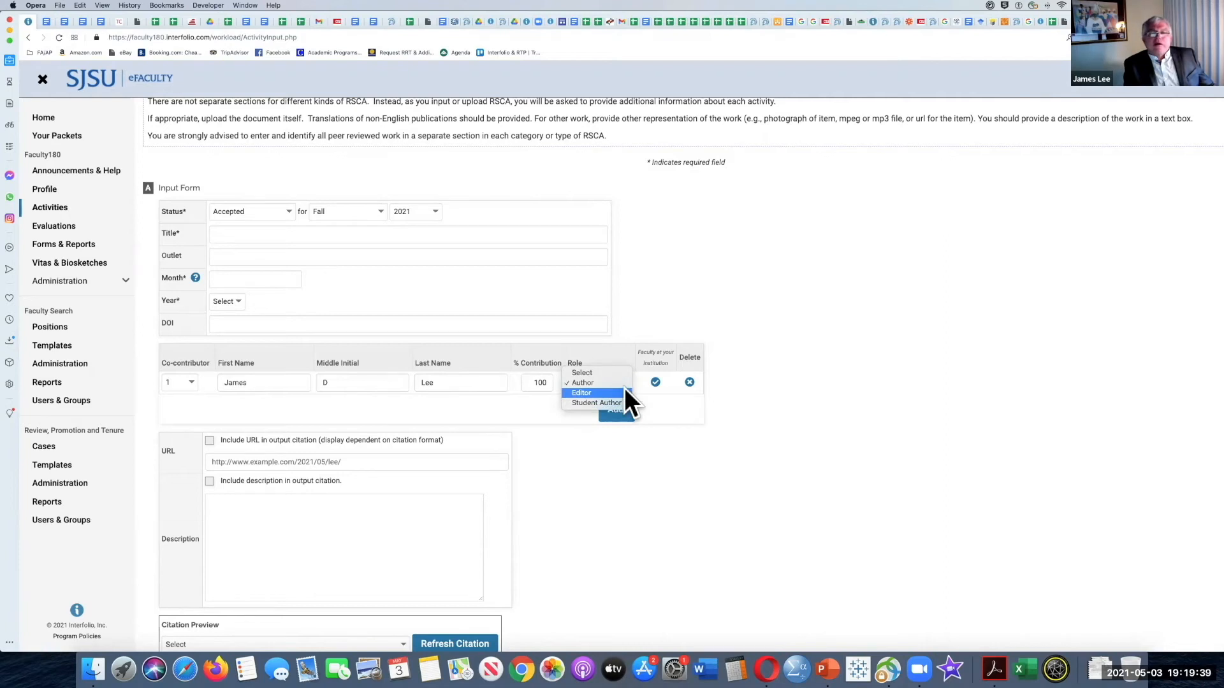
pyautogui.click(614, 335)
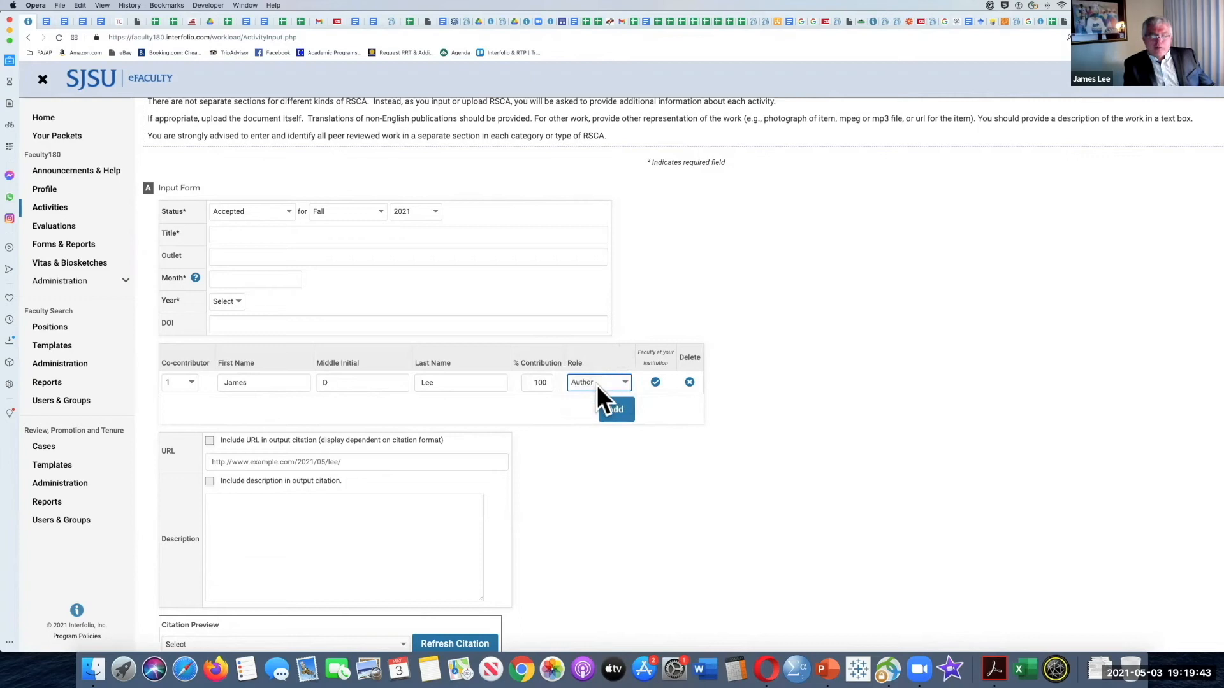
# Step: Try adding an other coauthor with the role Student Author as second co-contributor, and remove that row again
pyautogui.click(618, 413)
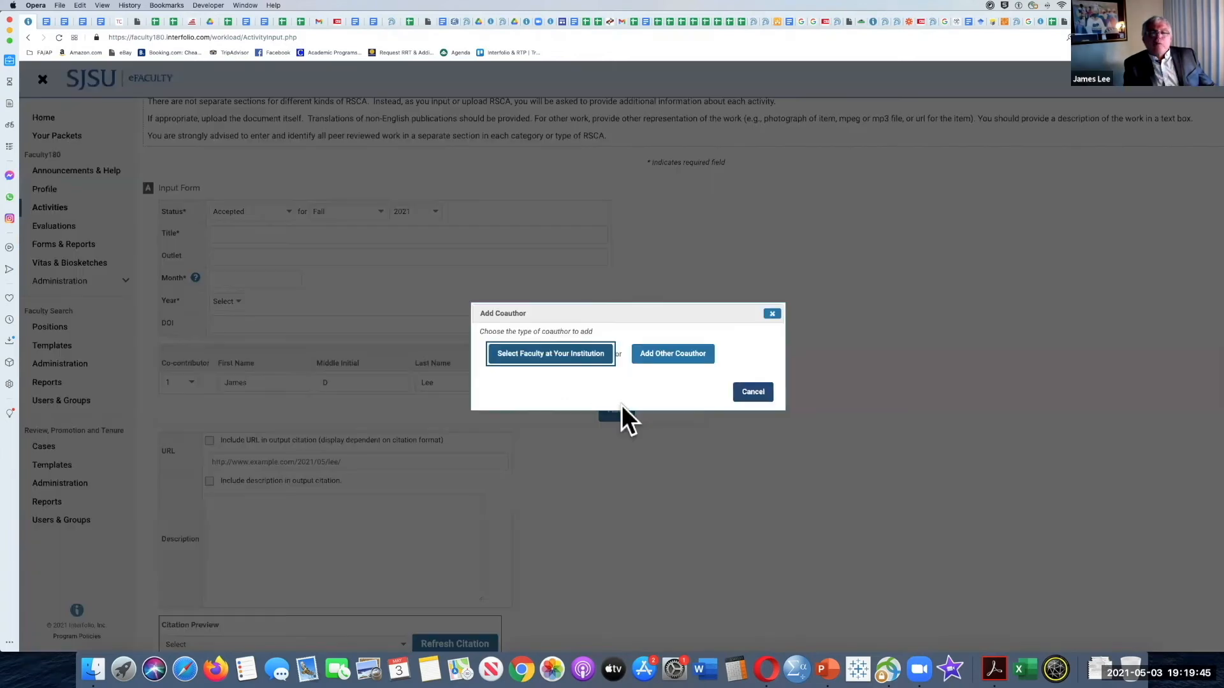
pyautogui.click(677, 355)
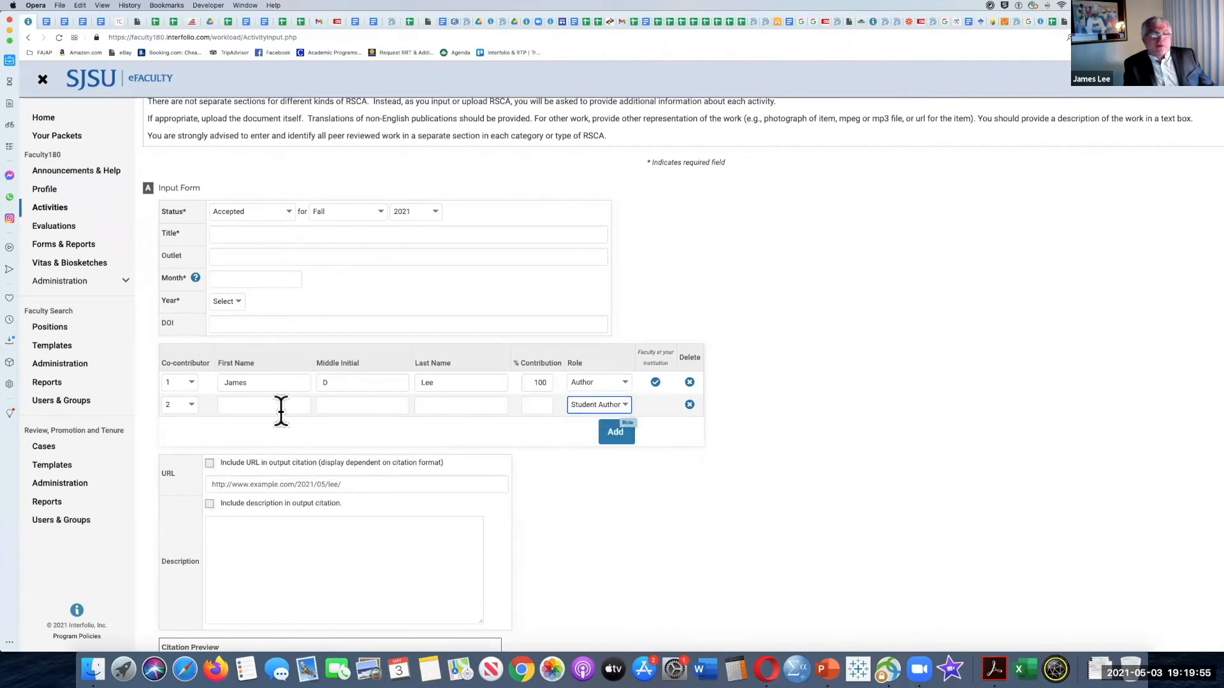
pyautogui.click(253, 405)
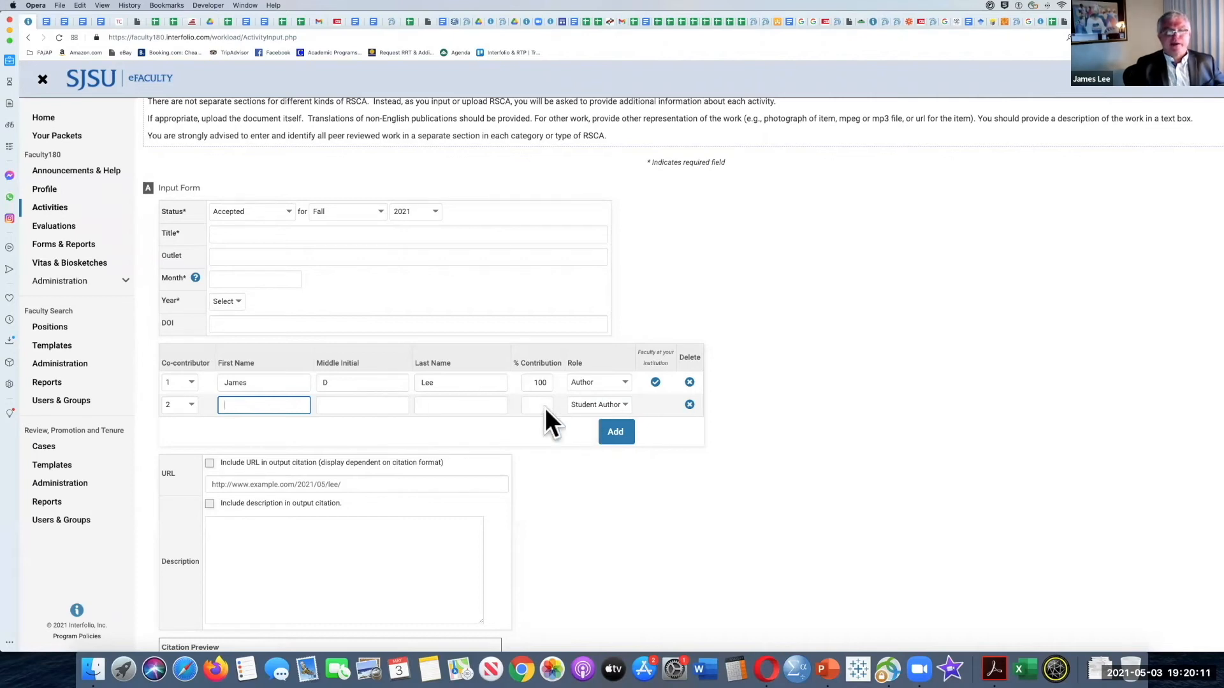
pyautogui.scroll(-1, 255, 418)
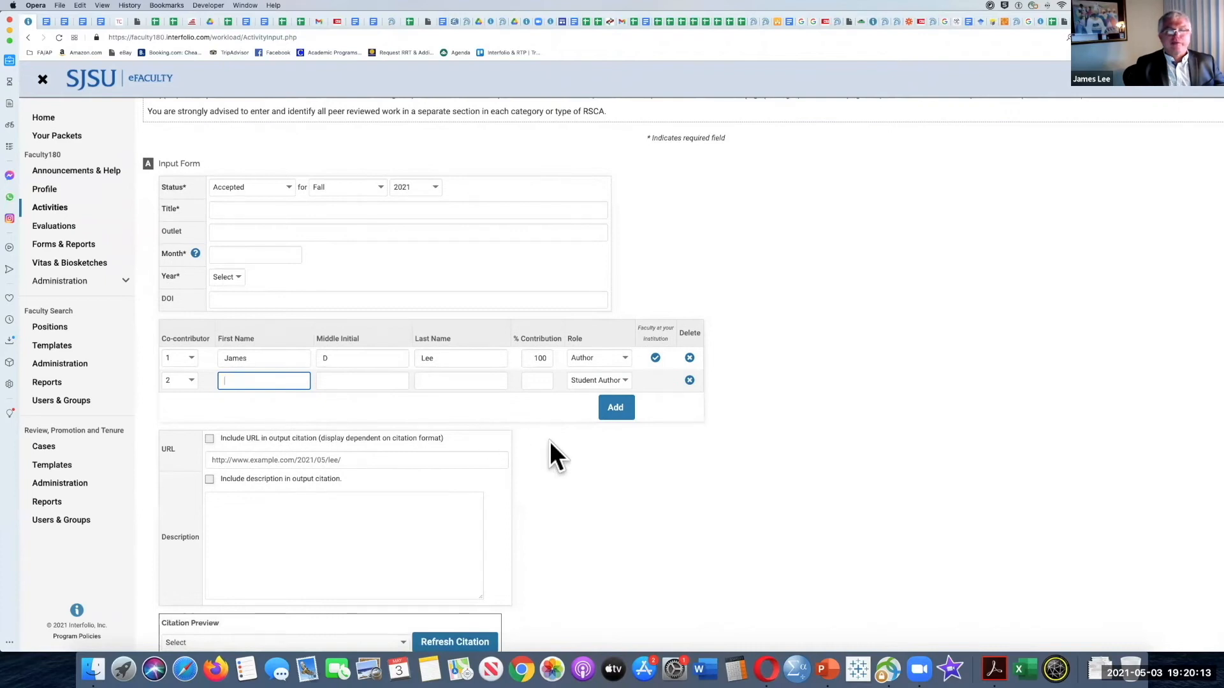
pyautogui.scroll(-2, 550, 441)
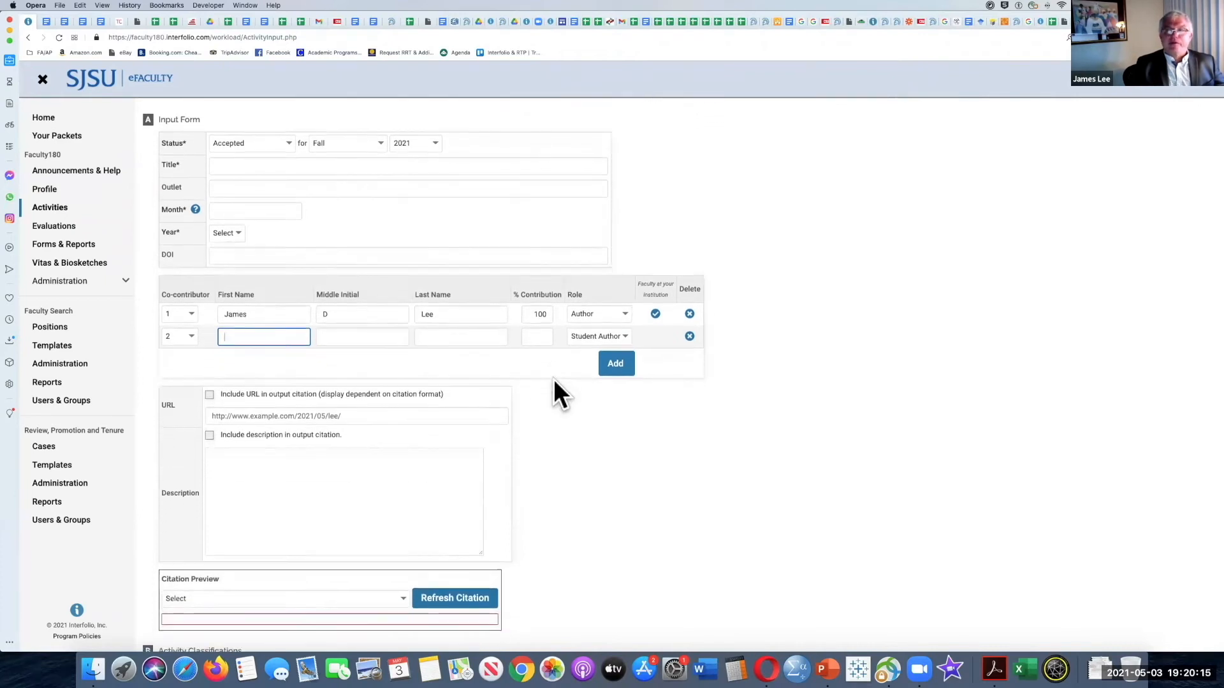
pyautogui.scroll(-1, 553, 380)
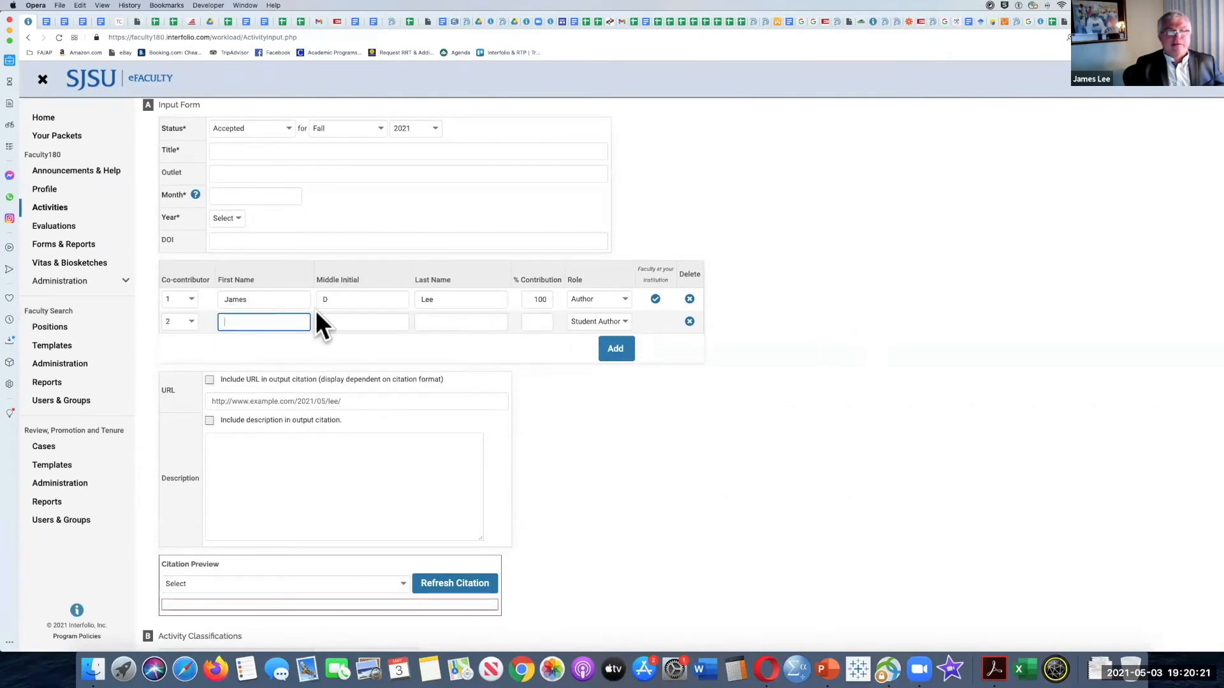
pyautogui.scroll(-2, 537, 353)
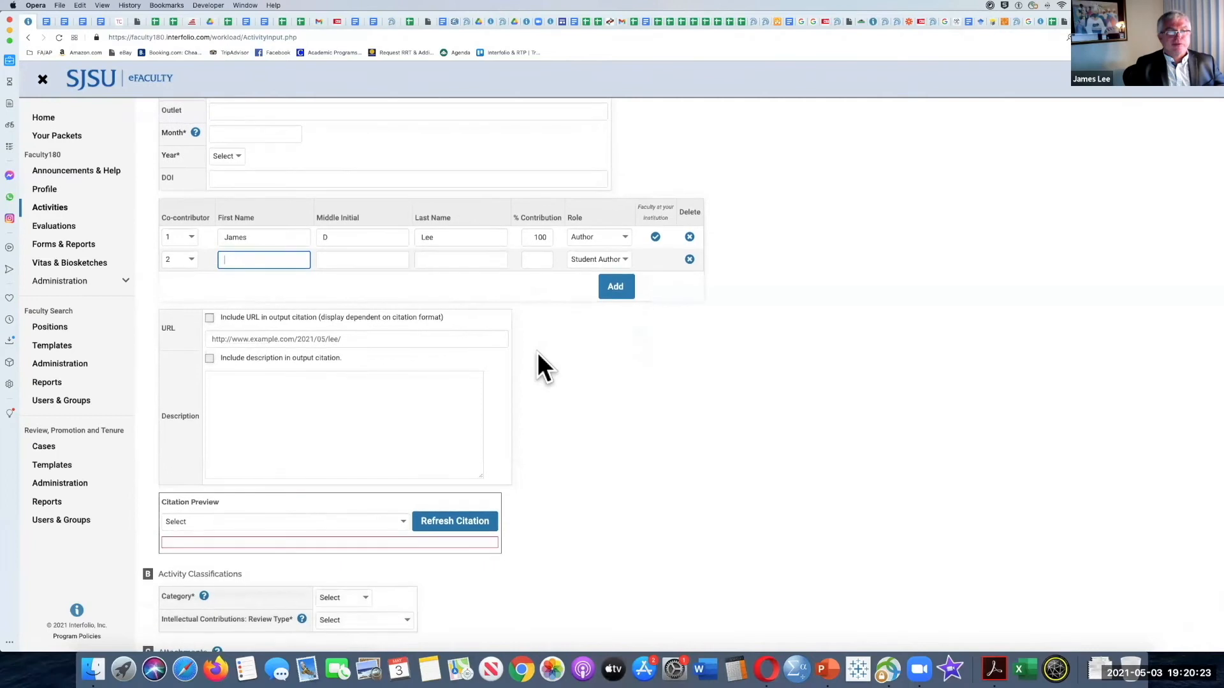
pyautogui.scroll(-1, 172, 345)
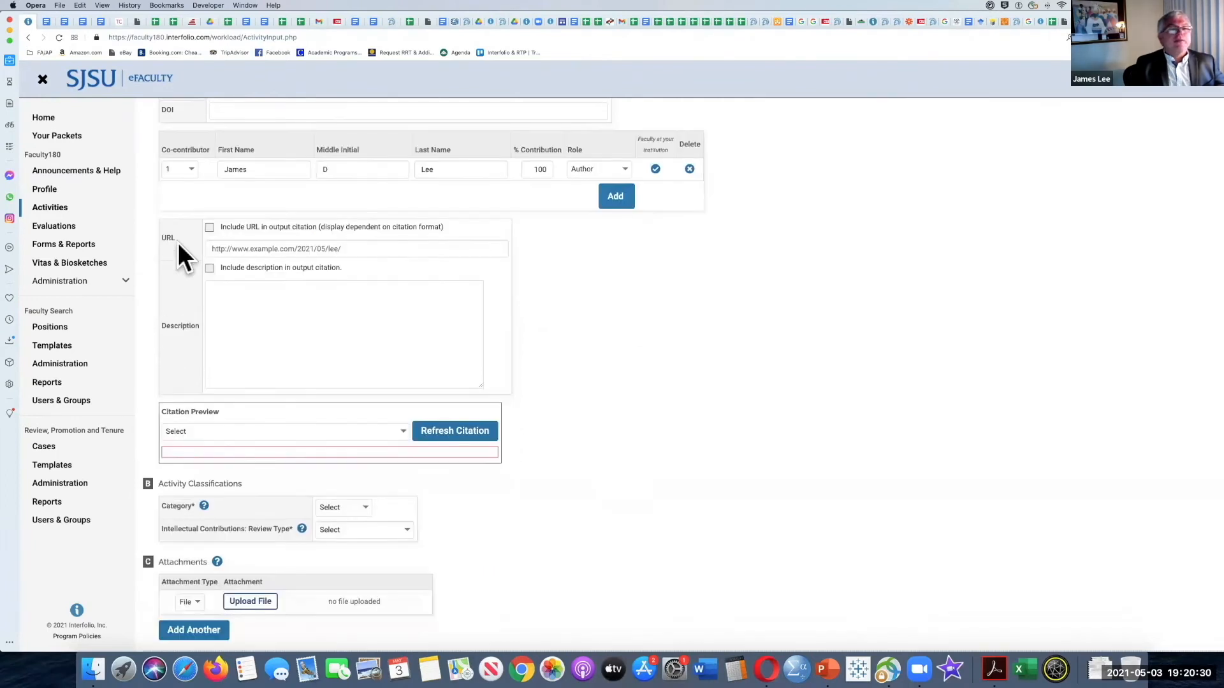
# Step: Try including the URL in the output citation, go to the URL field, and switch the option off again
pyautogui.click(209, 228)
pyautogui.click(224, 245)
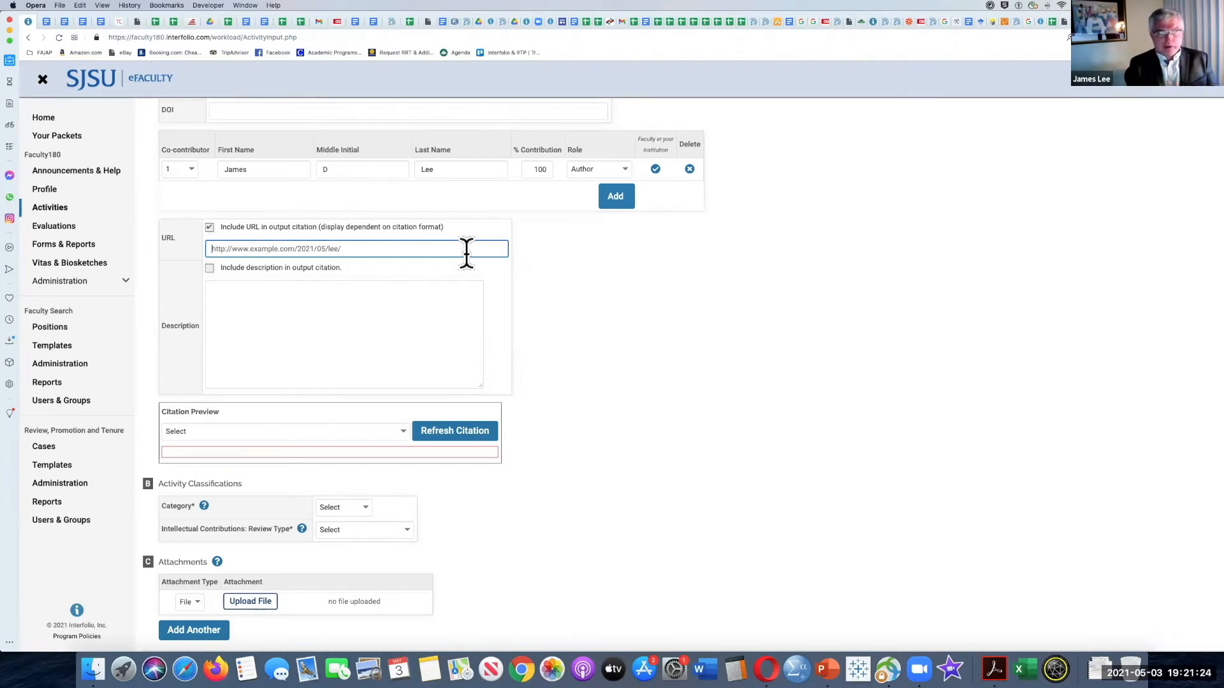
pyautogui.click(208, 226)
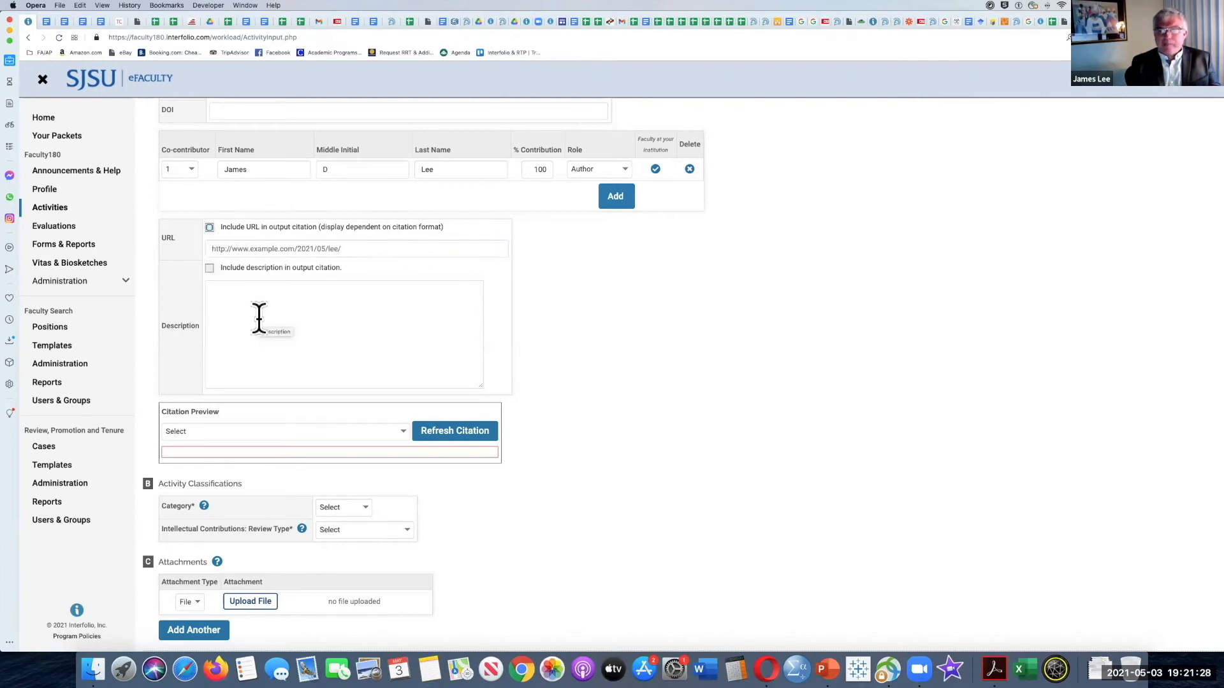
# Step: Try including the description in the output citation, switch the option off again, and go to the empty Description field
pyautogui.click(209, 268)
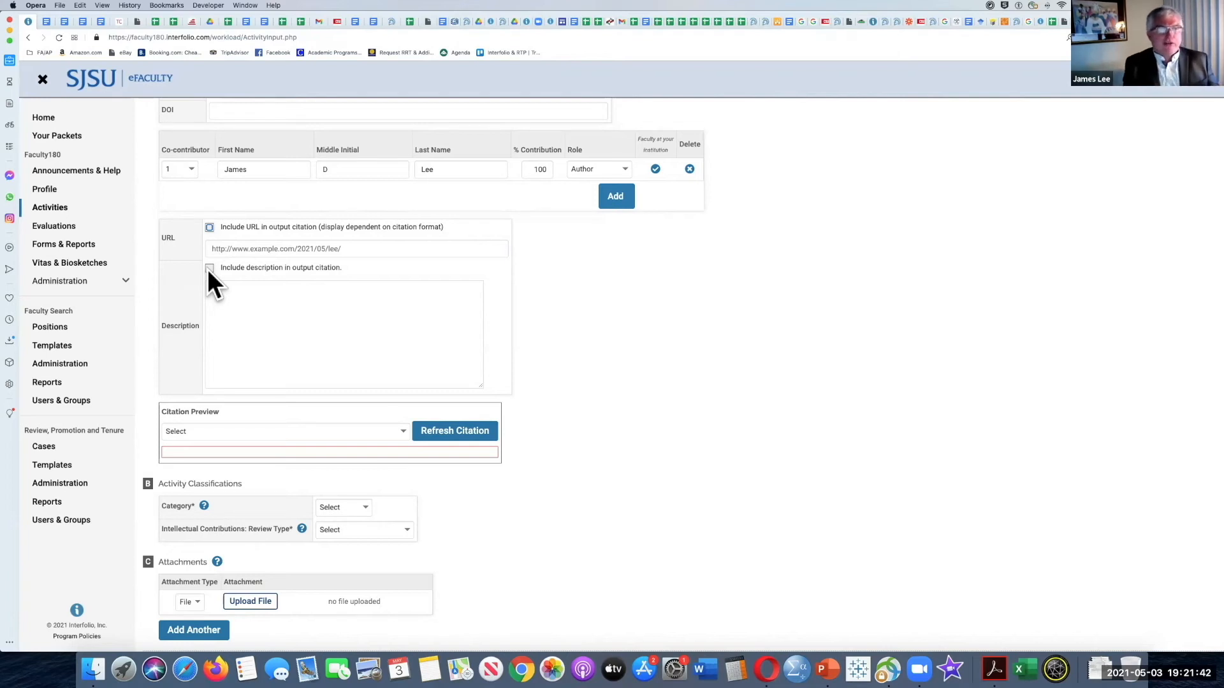
pyautogui.scroll(-2, 169, 297)
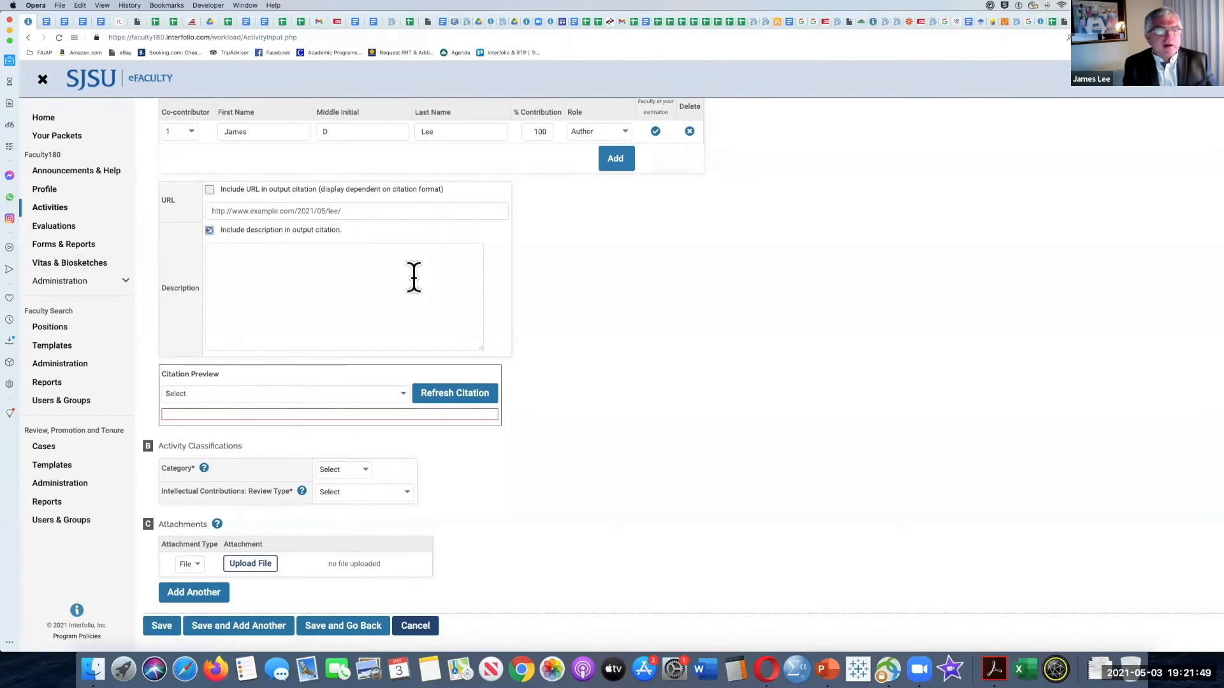
pyautogui.scroll(1, 275, 273)
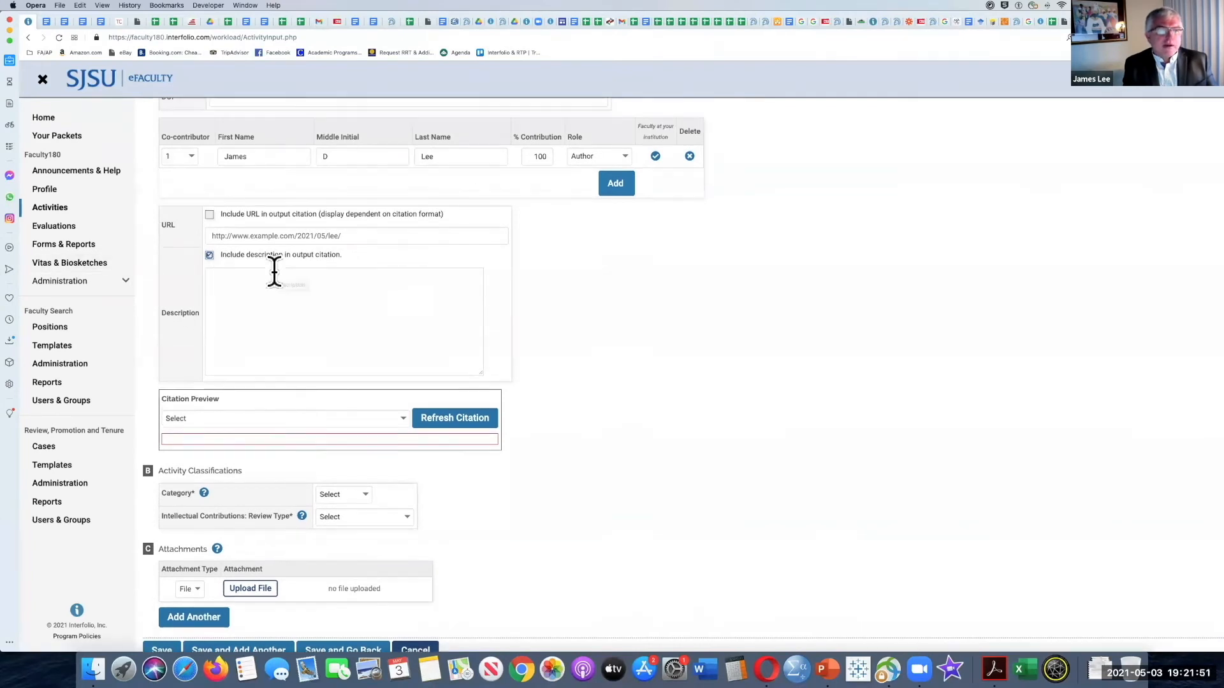
pyautogui.click(213, 287)
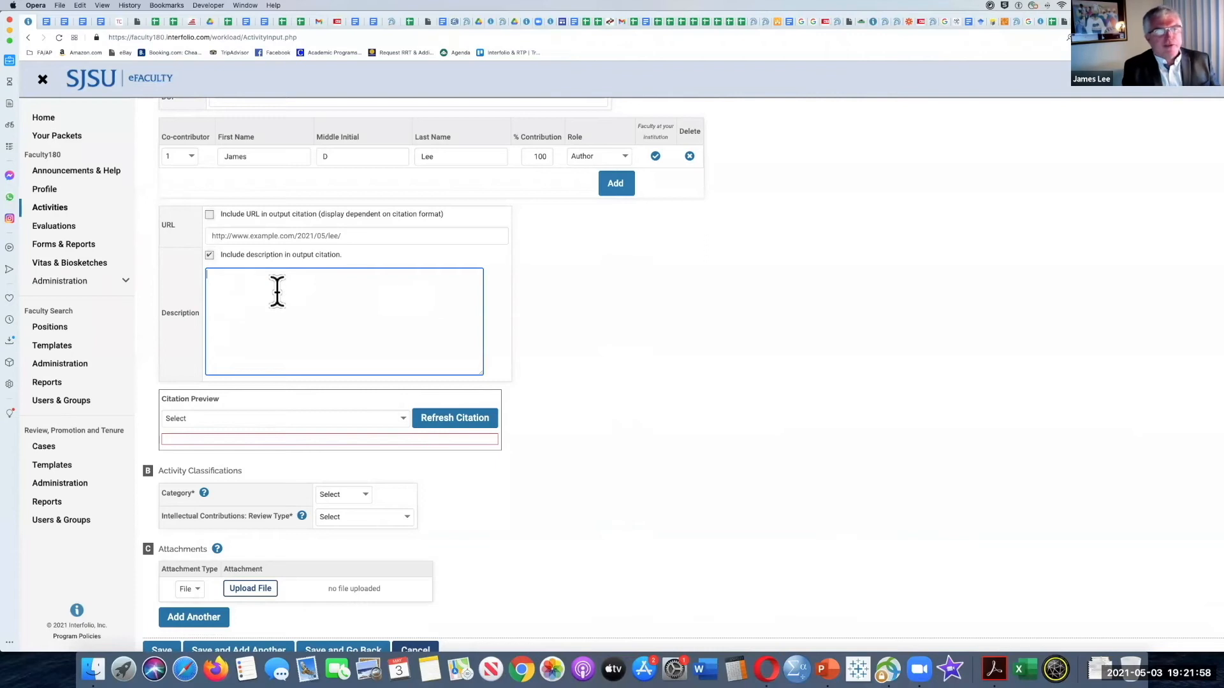
pyautogui.click(210, 255)
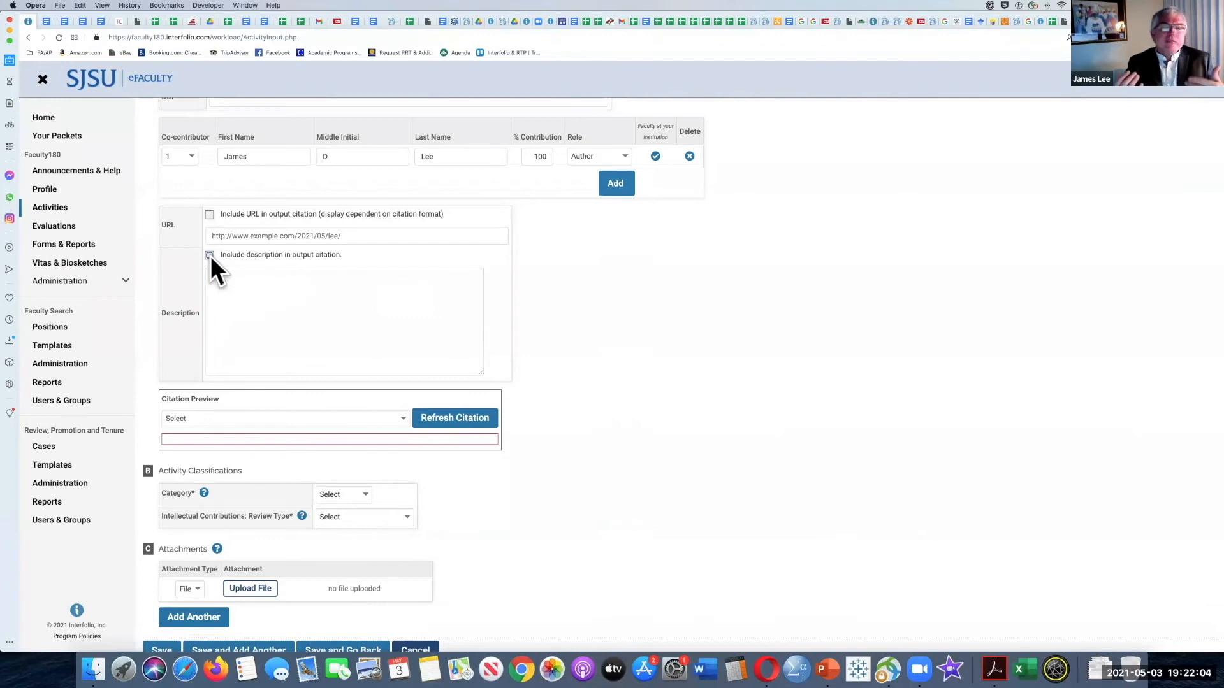
pyautogui.click(237, 306)
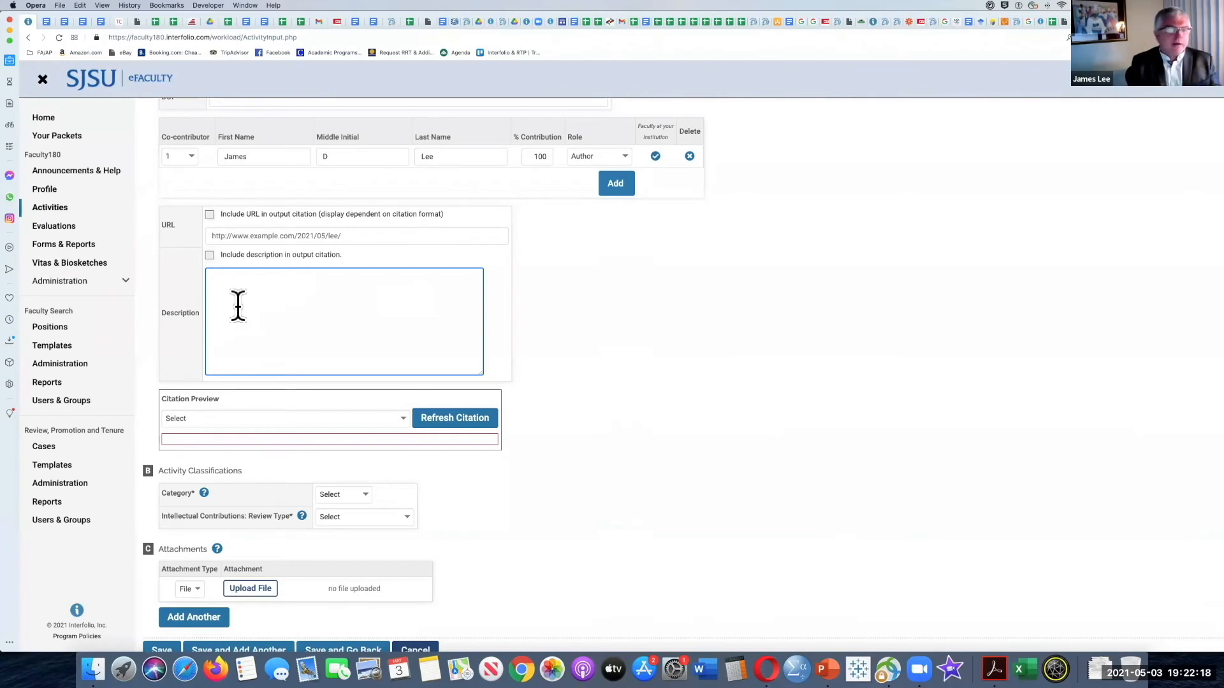
# Step: Preview the entry's citation in the ASA - American Sociological Association style and compare it with the form fields
pyautogui.scroll(-2, 237, 305)
pyautogui.click(403, 385)
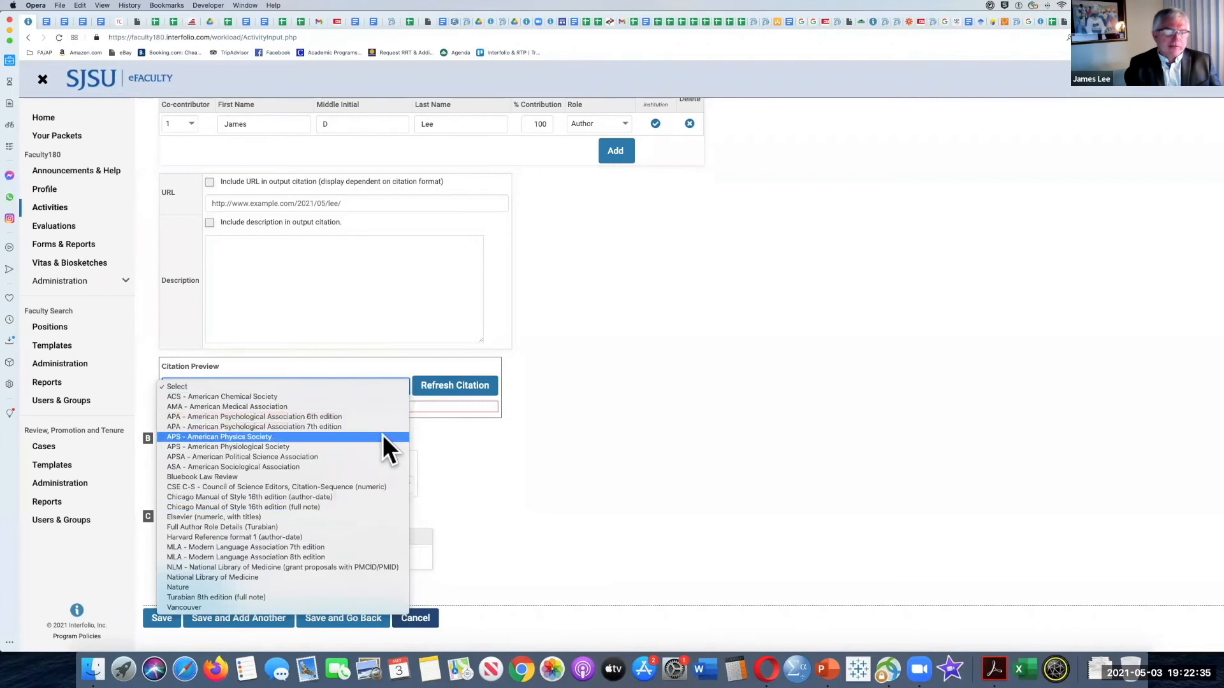
pyautogui.click(375, 467)
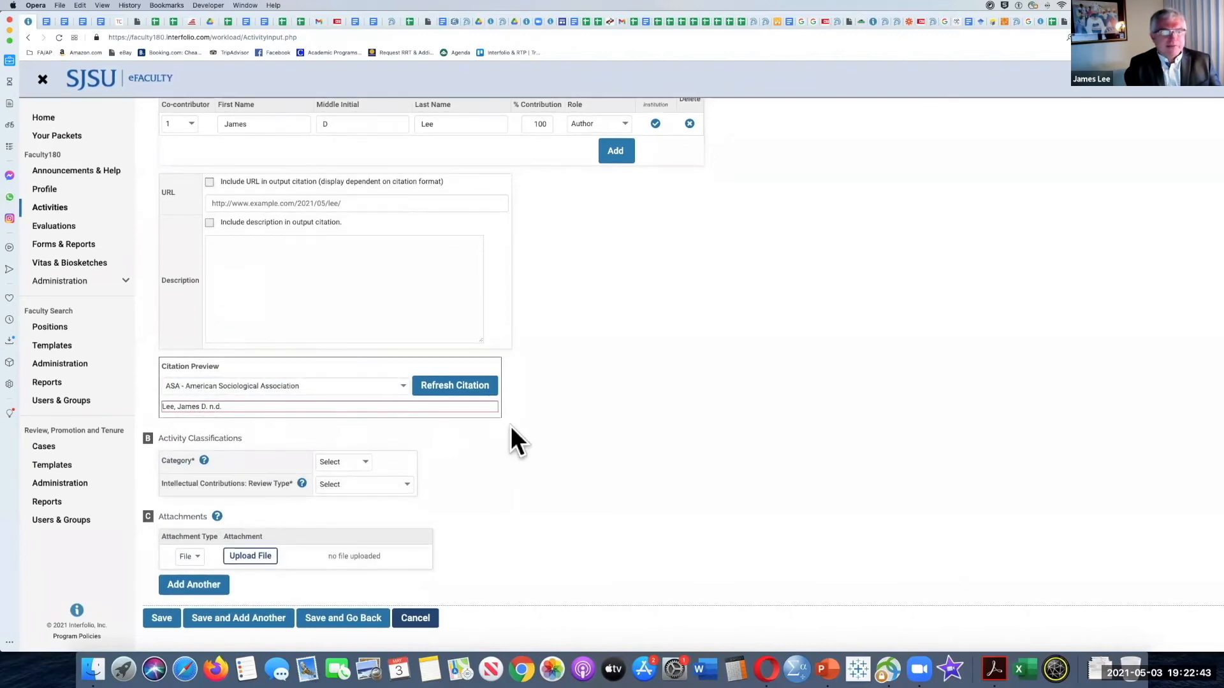
pyautogui.scroll(5, 312, 248)
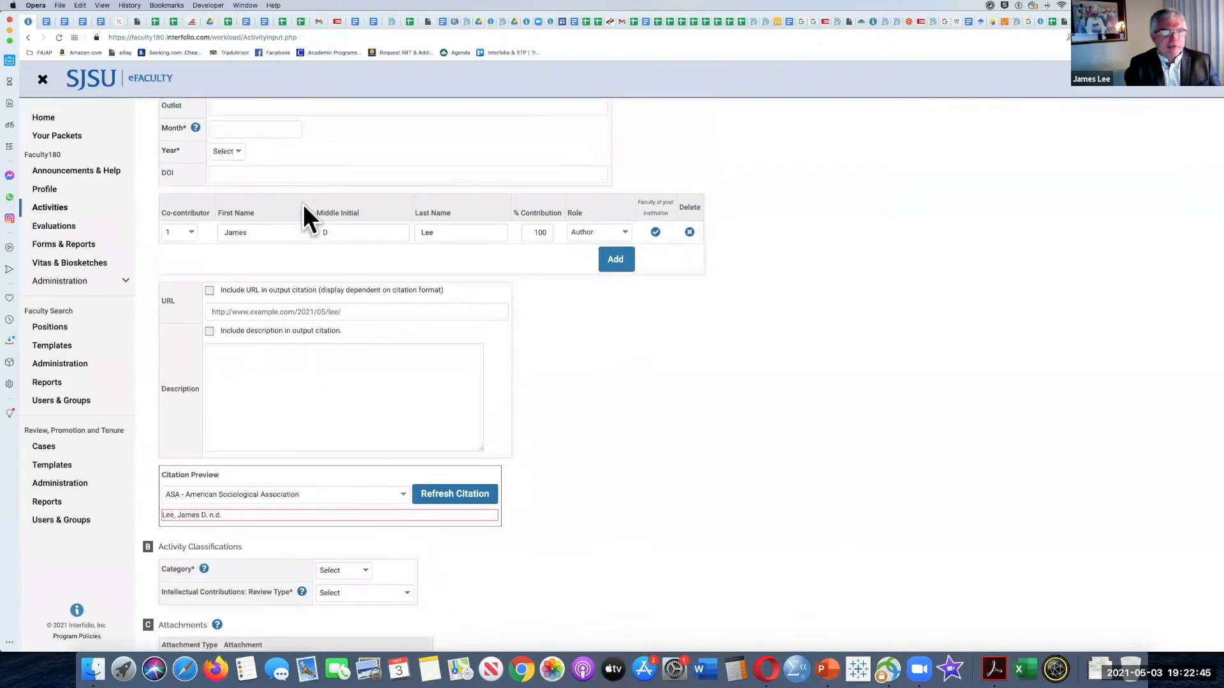
pyautogui.scroll(-5, 287, 347)
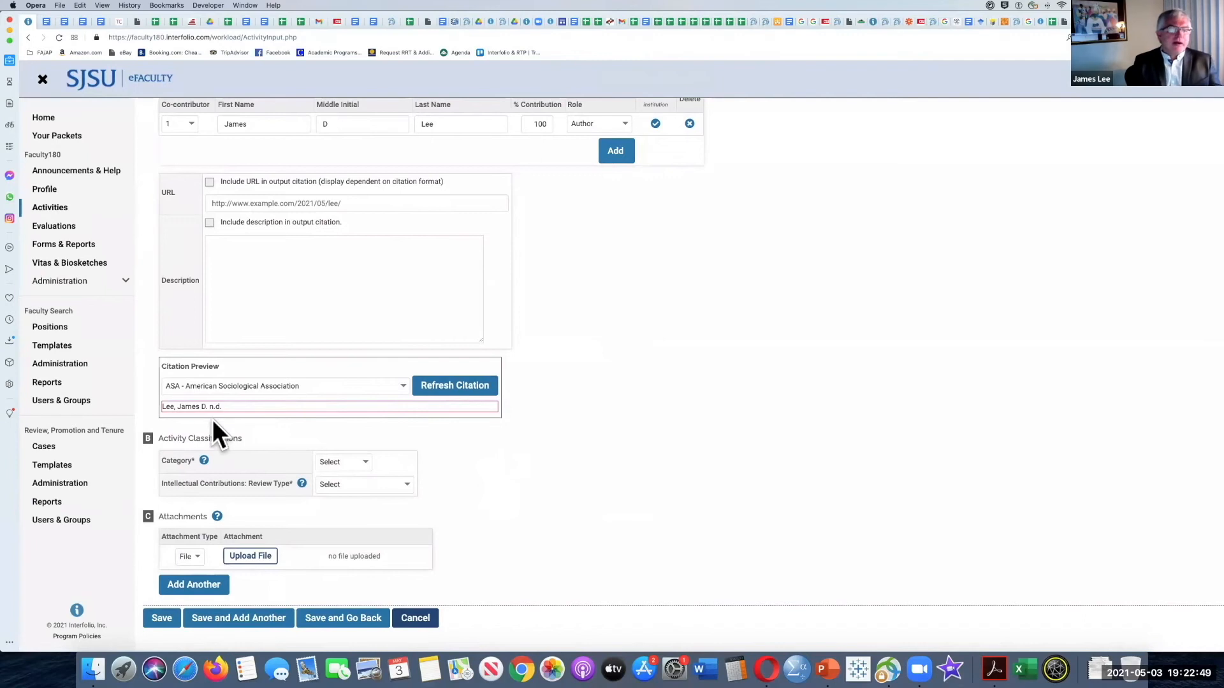
# Step: Try the activity category Professional, and set the category to Research
pyautogui.click(369, 460)
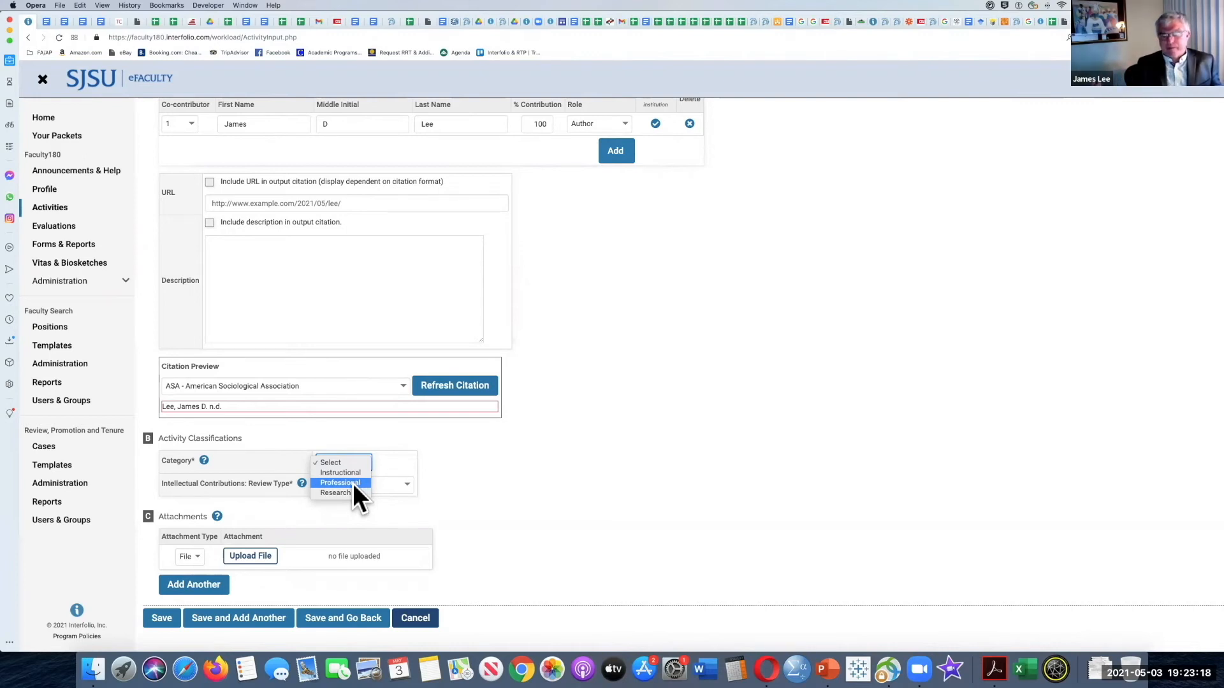
pyautogui.click(353, 483)
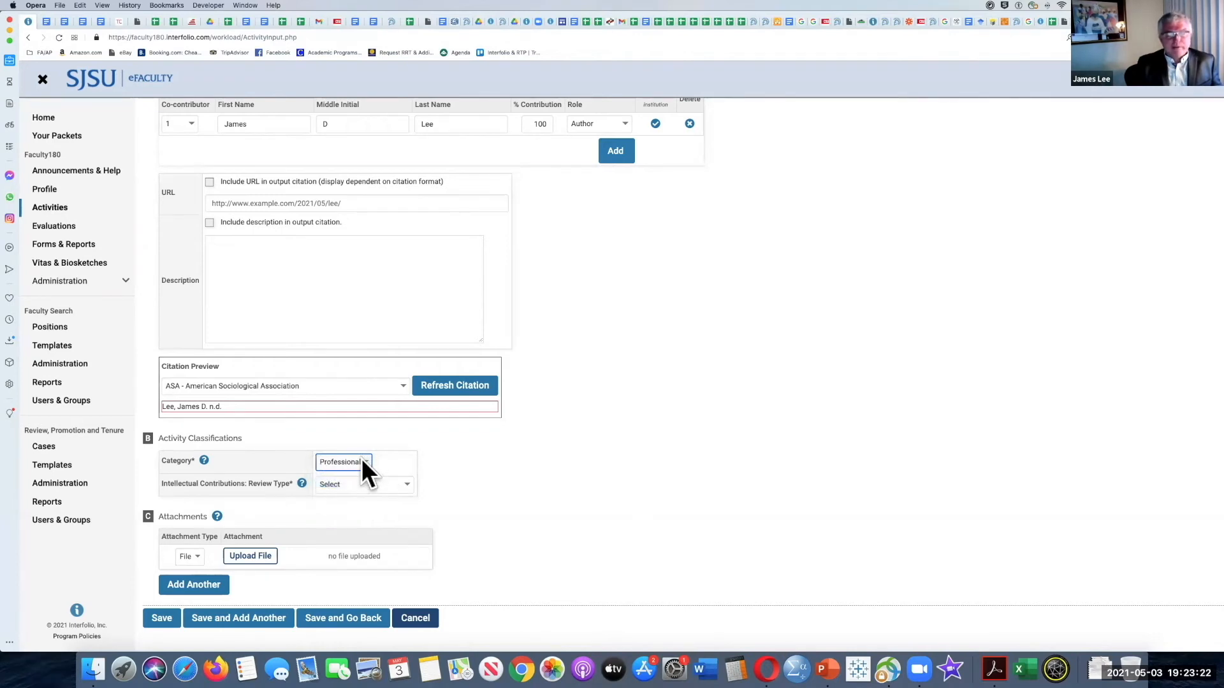
pyautogui.click(361, 457)
pyautogui.click(358, 474)
# Step: Try the intellectual contributions review types Invited and Juried, and set the review type to Other
pyautogui.click(396, 483)
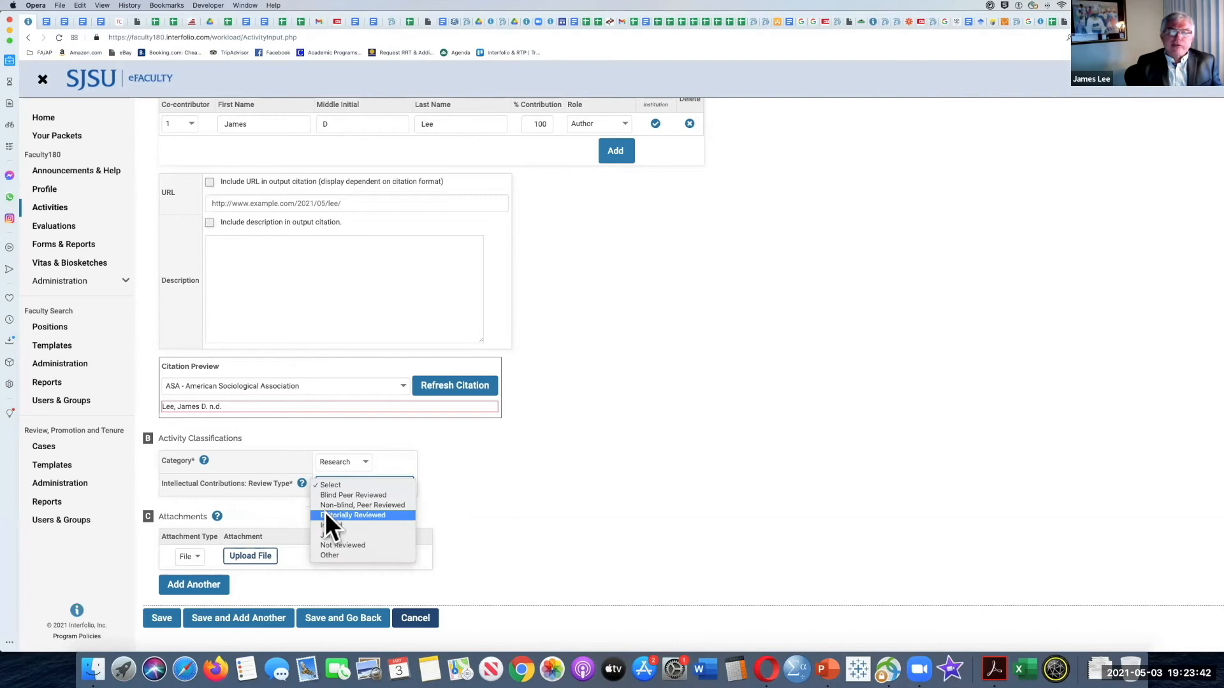
pyautogui.click(389, 526)
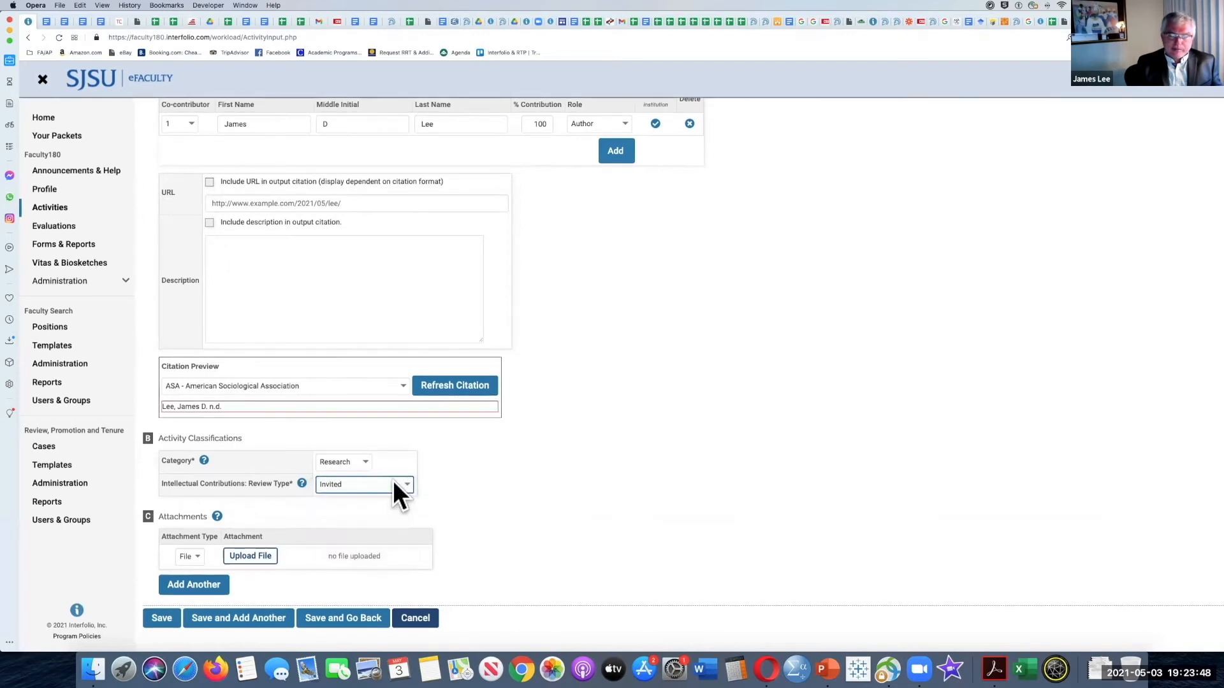
pyautogui.click(394, 494)
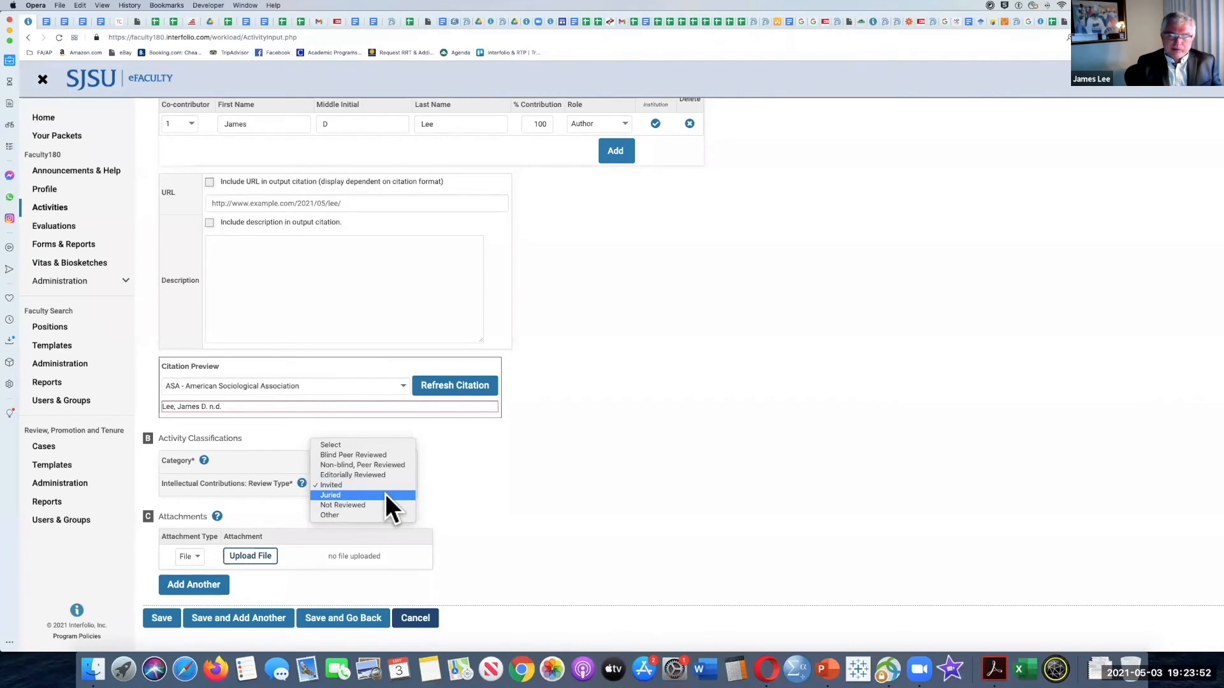
pyautogui.click(385, 495)
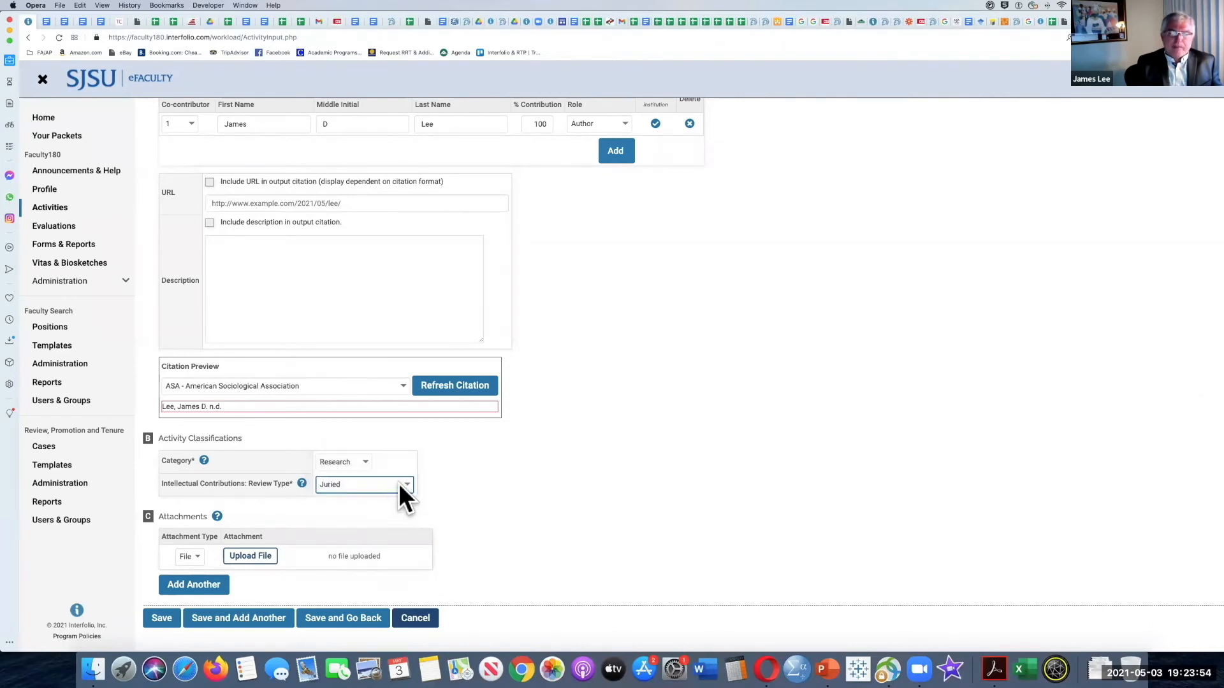
pyautogui.click(399, 483)
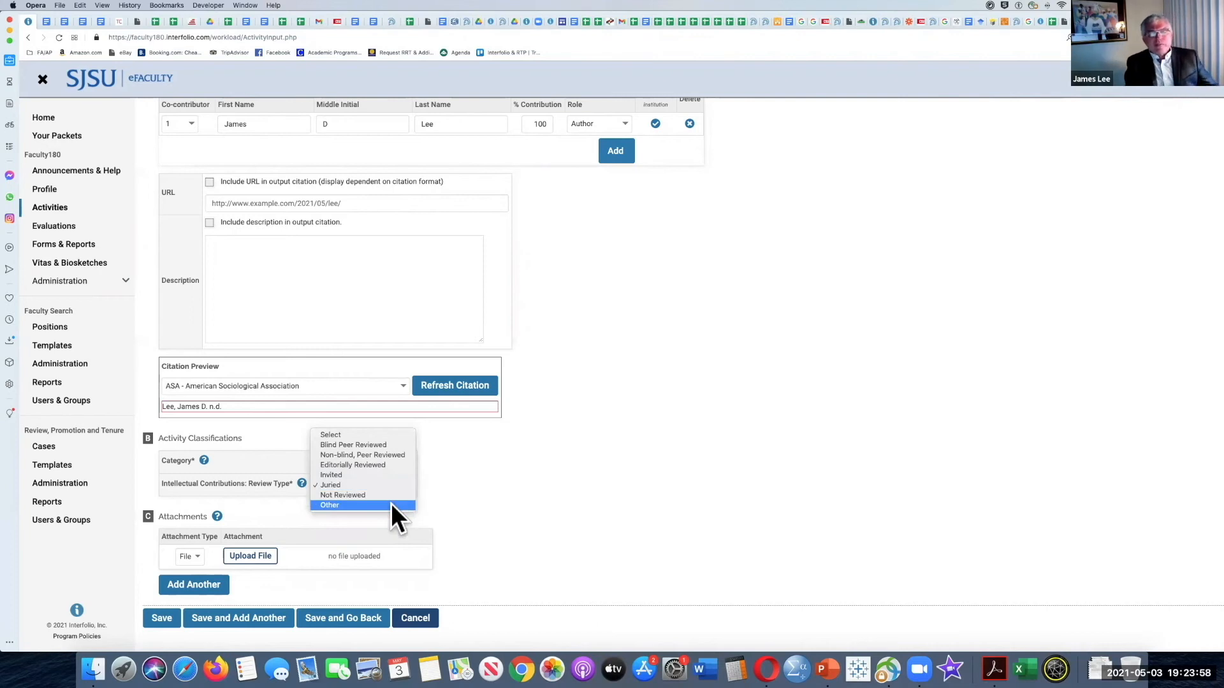
pyautogui.click(391, 504)
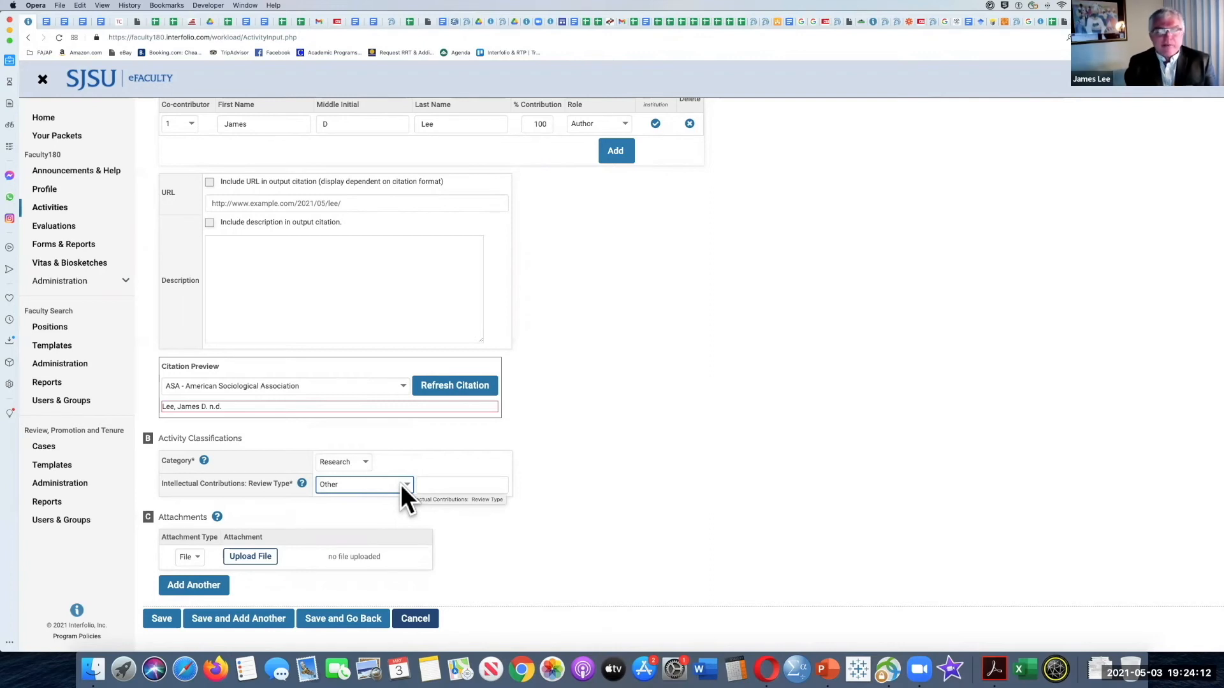
# Step: Try the intellectual contributions review type Blind Peer Reviewed, and switch it to Not Reviewed
pyautogui.click(408, 482)
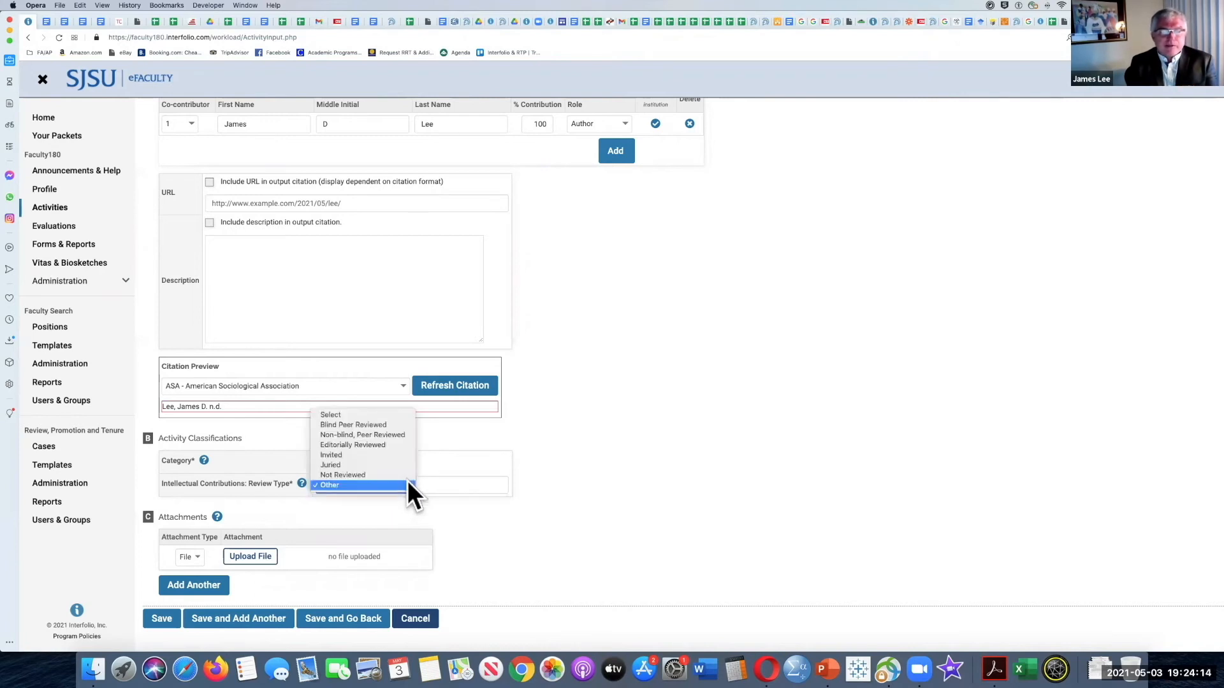
pyautogui.click(394, 426)
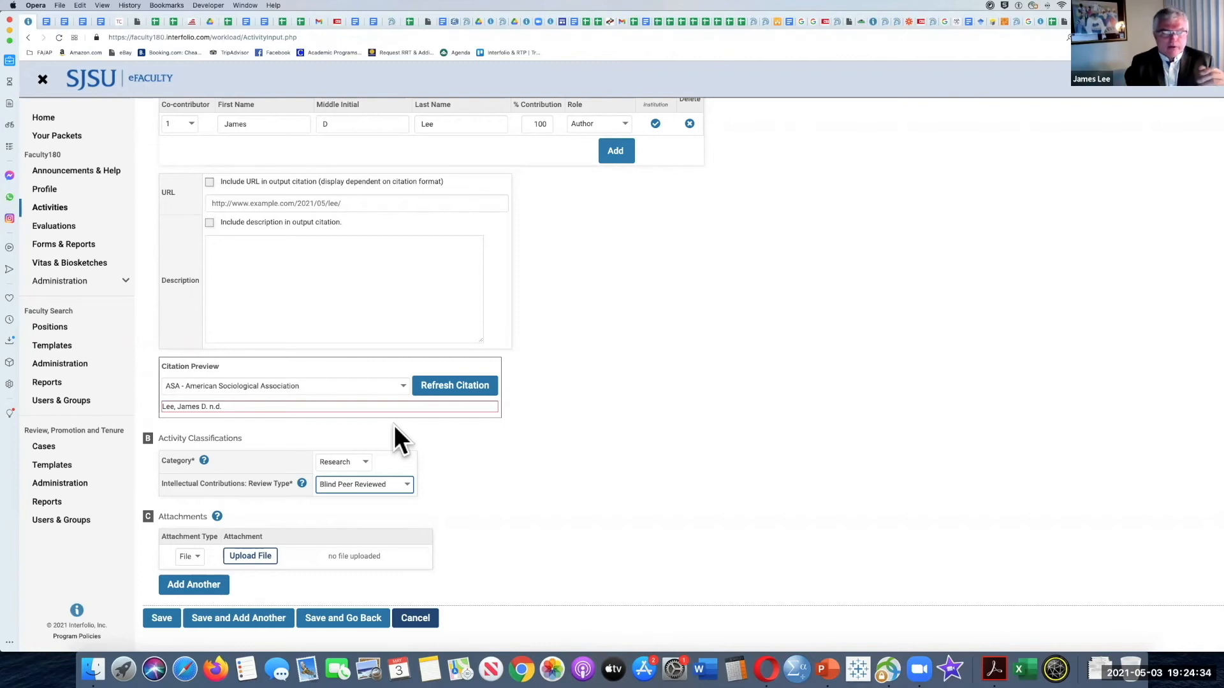
pyautogui.click(406, 483)
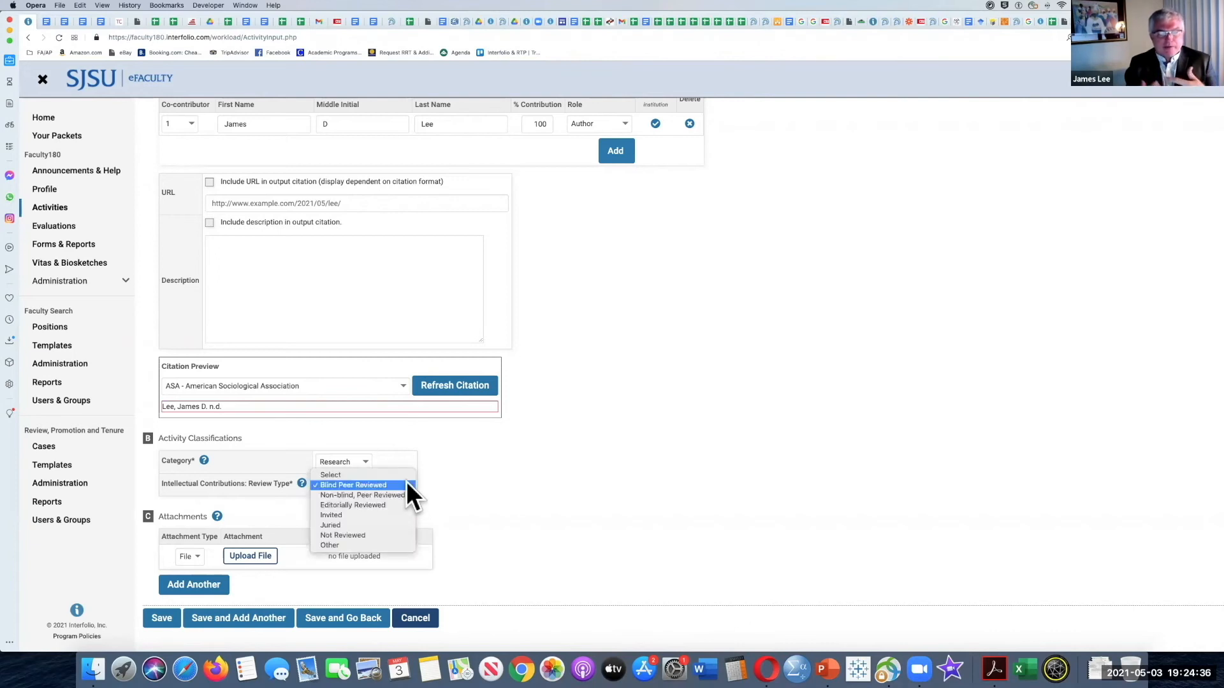
pyautogui.click(383, 536)
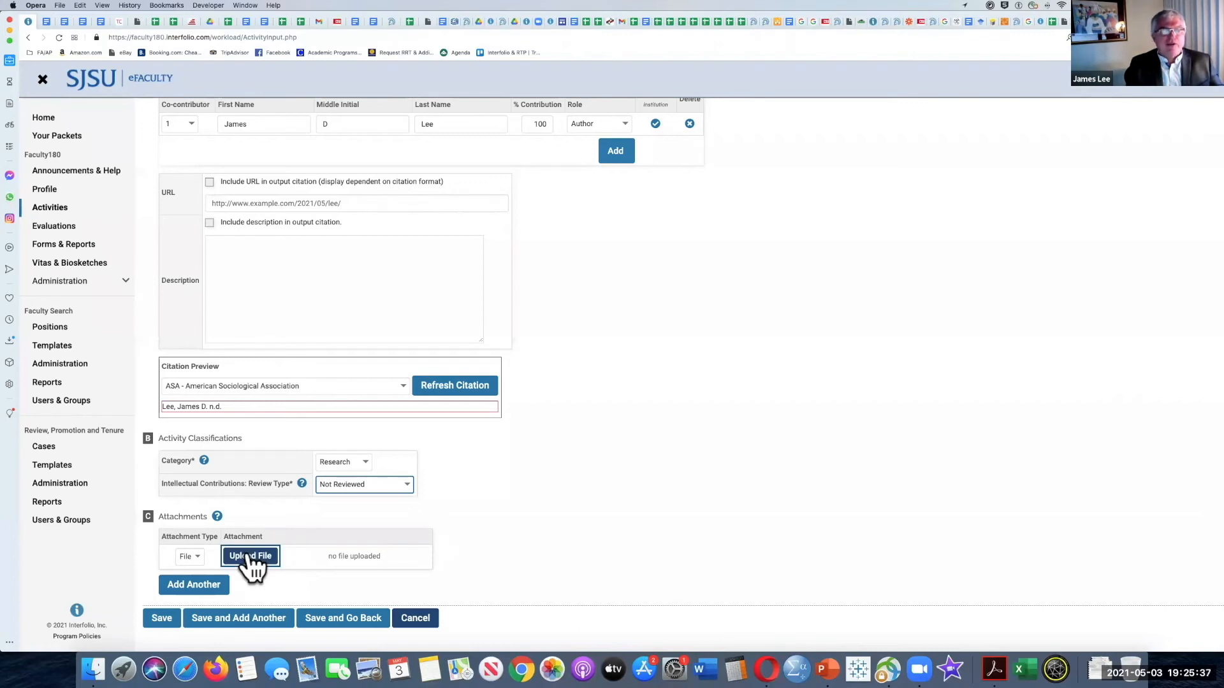
# Step: Look over the rest of the RSCA entry form, and discard the unsaved entry to return to the activities list
pyautogui.scroll(1, 262, 514)
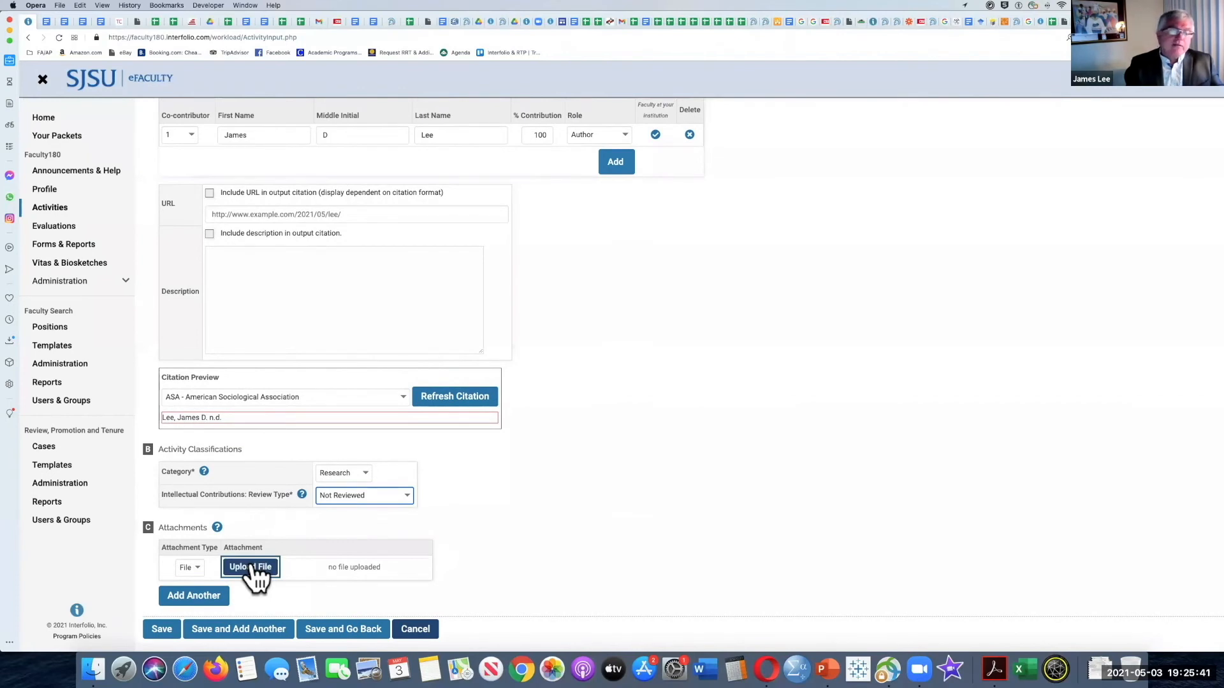
pyautogui.scroll(1, 306, 328)
pyautogui.scroll(-2, 308, 327)
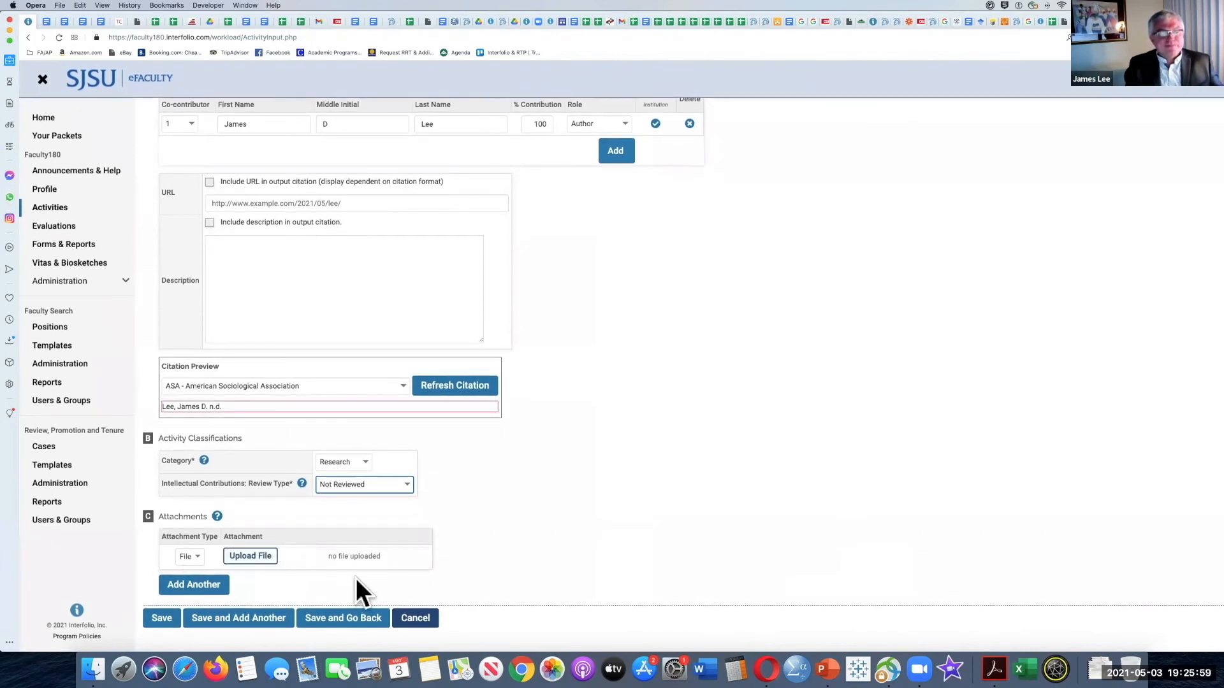
pyautogui.click(414, 620)
pyautogui.rightClick(664, 374)
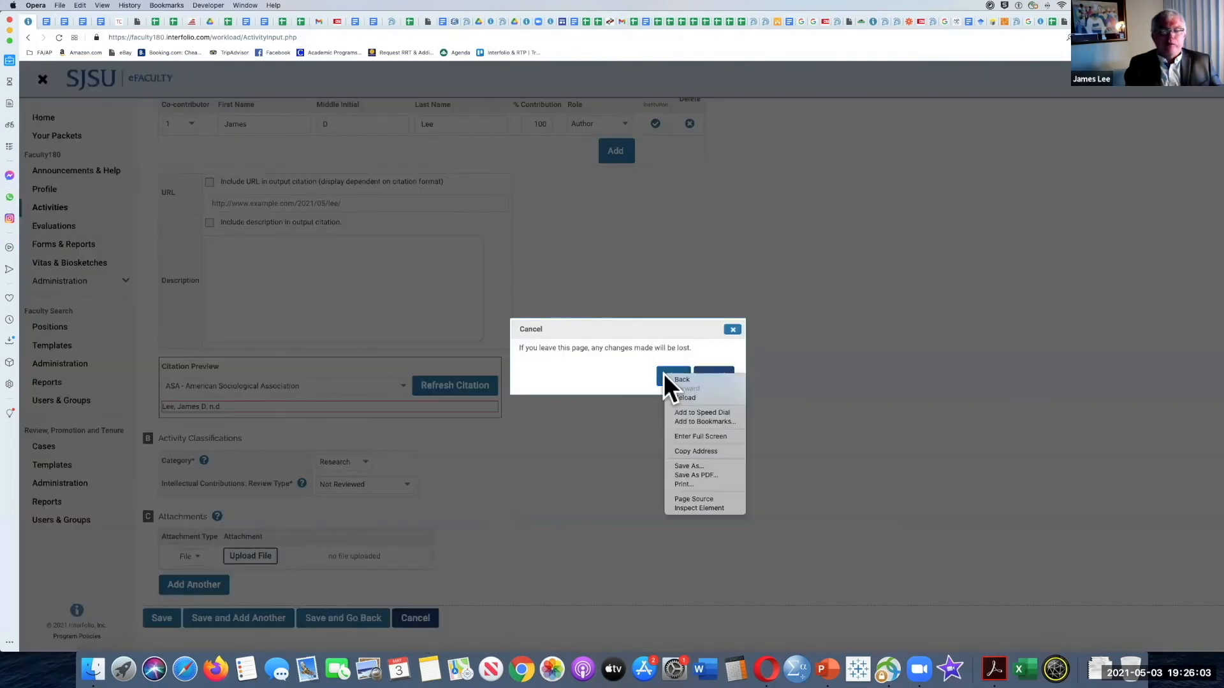
pyautogui.click(665, 376)
pyautogui.click(670, 376)
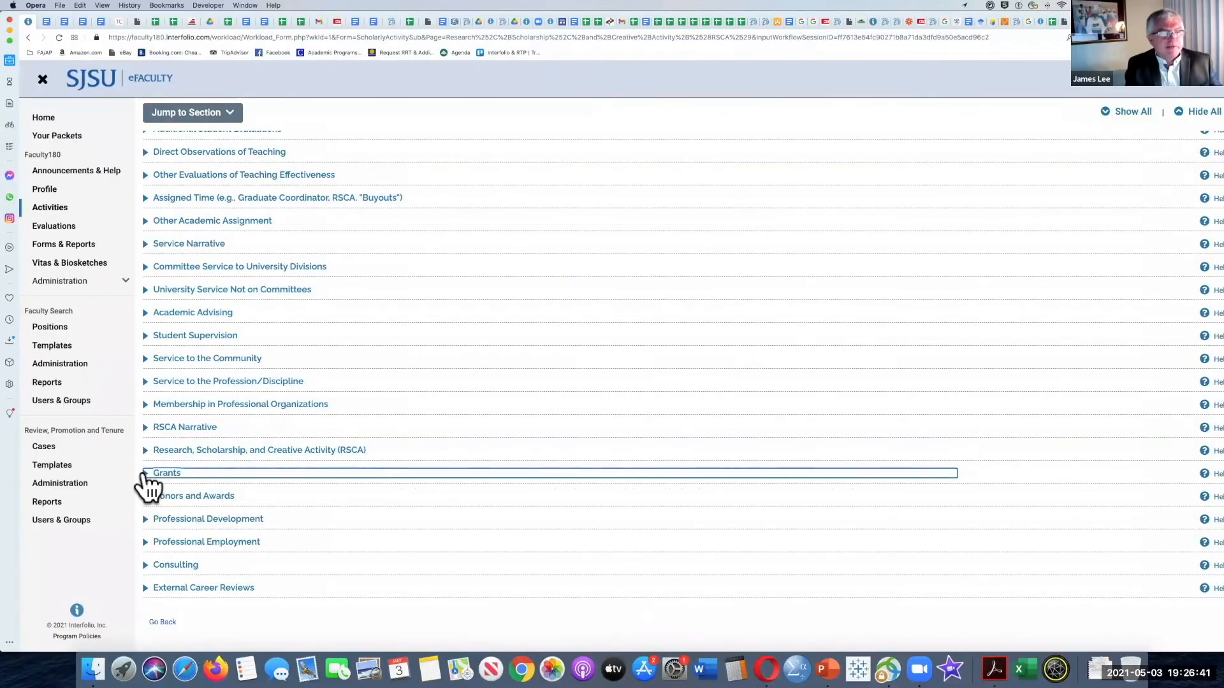
# Step: Expand the Grants section, review its listed grants, and open the input form for a new grant
pyautogui.click(146, 475)
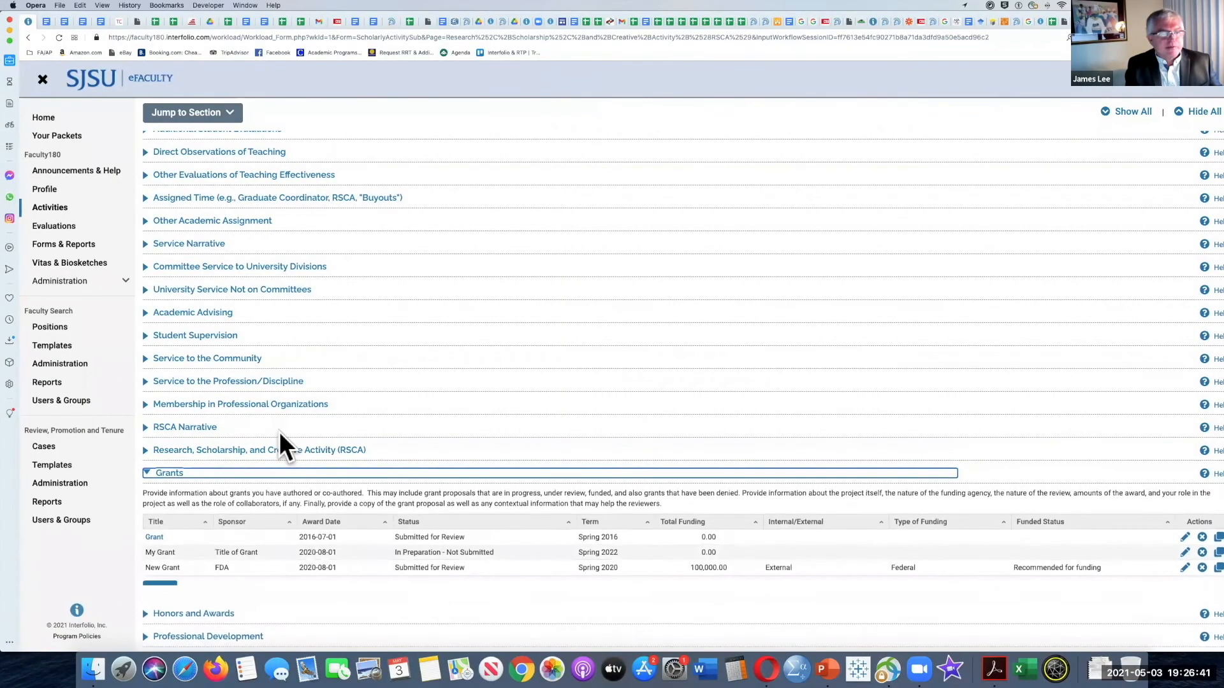
pyautogui.scroll(-4, 279, 431)
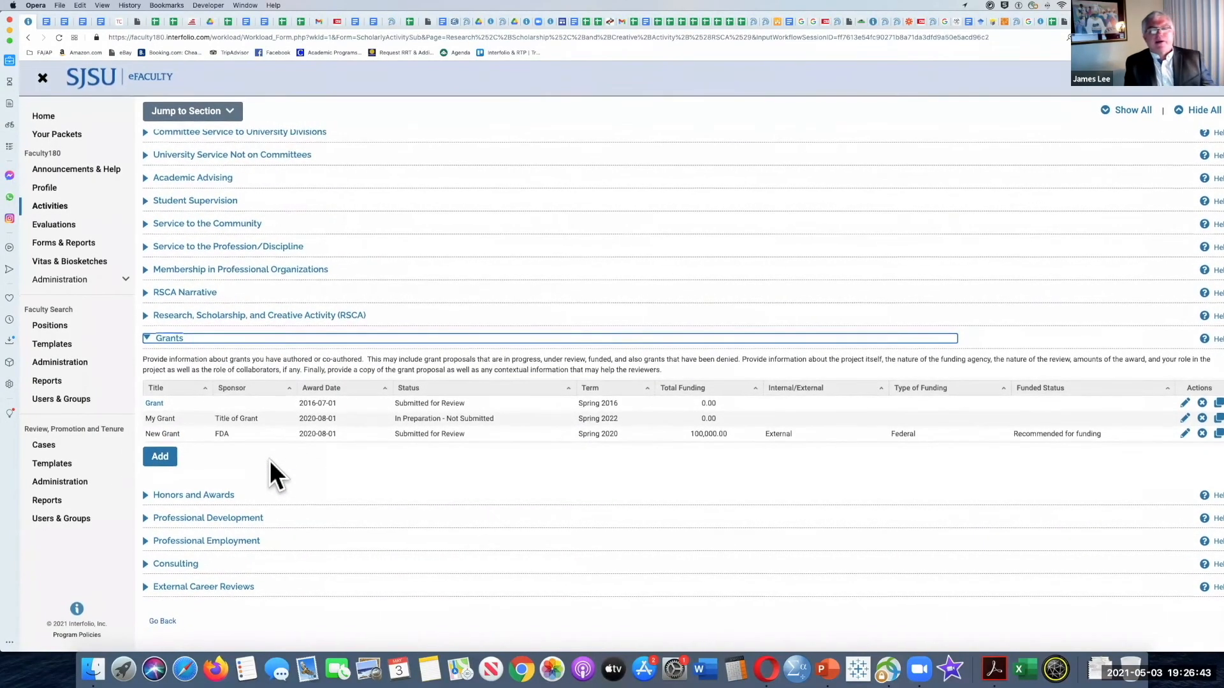
pyautogui.click(155, 458)
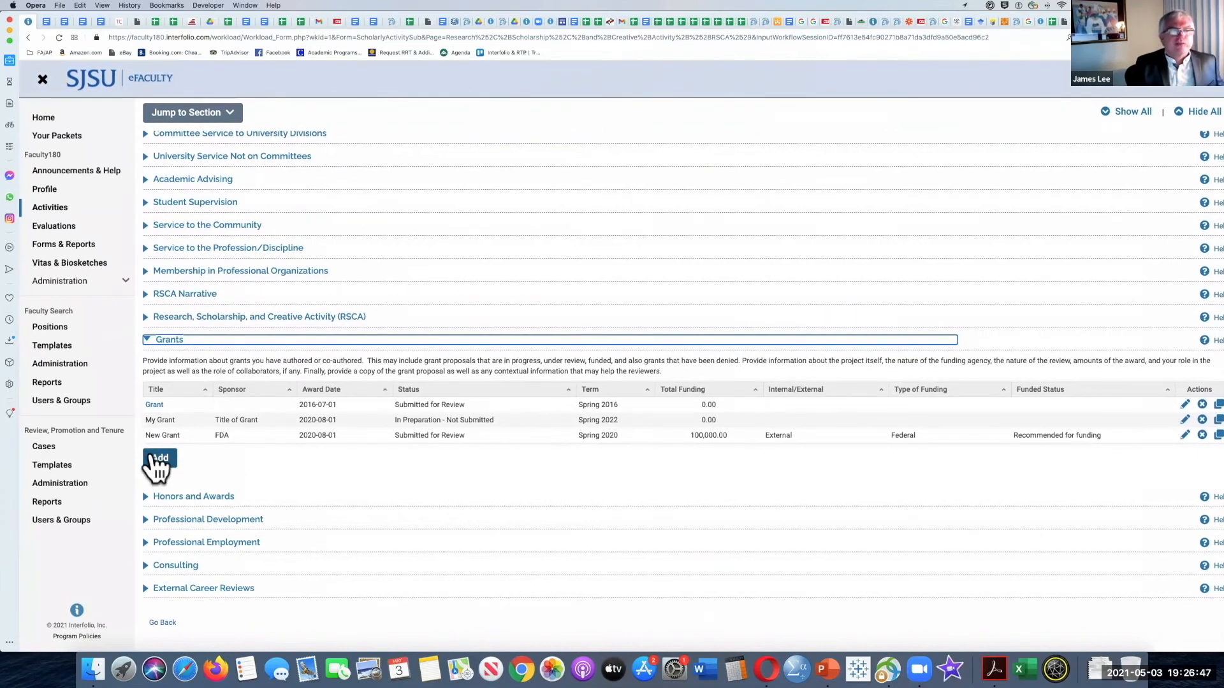
pyautogui.click(164, 457)
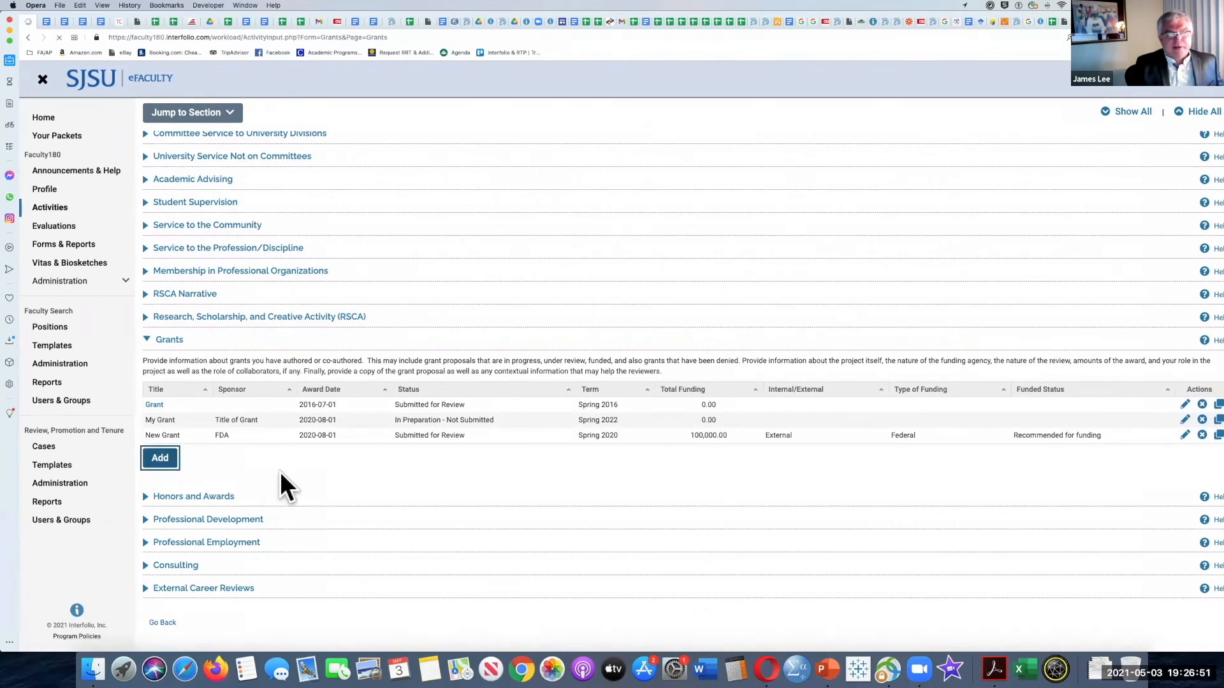
# Step: Examine the grant form's status options, collaborators, funding periods, classifications and attachments, and leave the form without saving
pyautogui.scroll(-3, 280, 473)
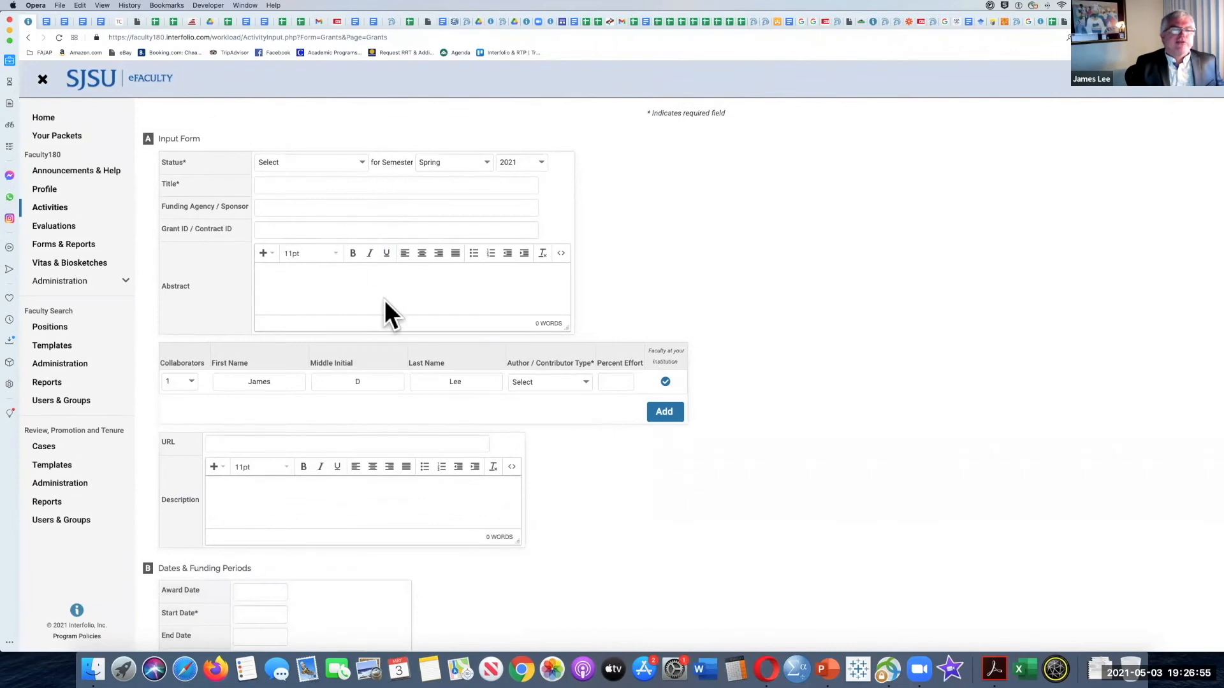
pyautogui.scroll(2, 385, 300)
pyautogui.click(360, 213)
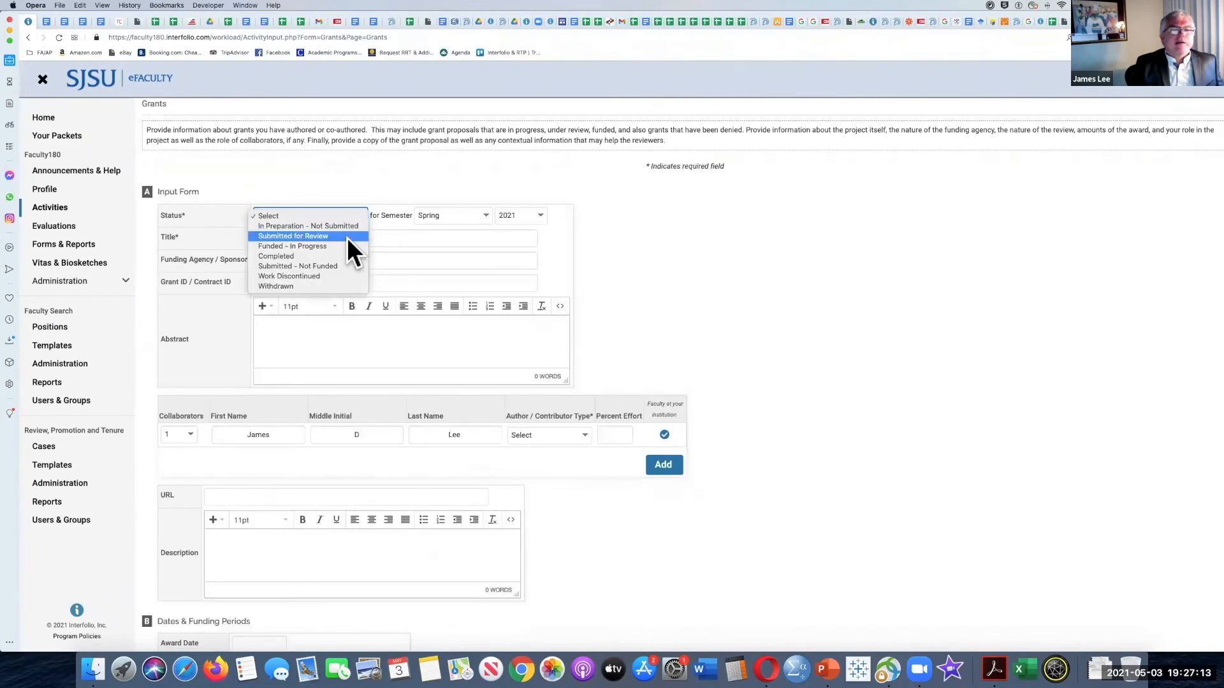
pyautogui.click(355, 184)
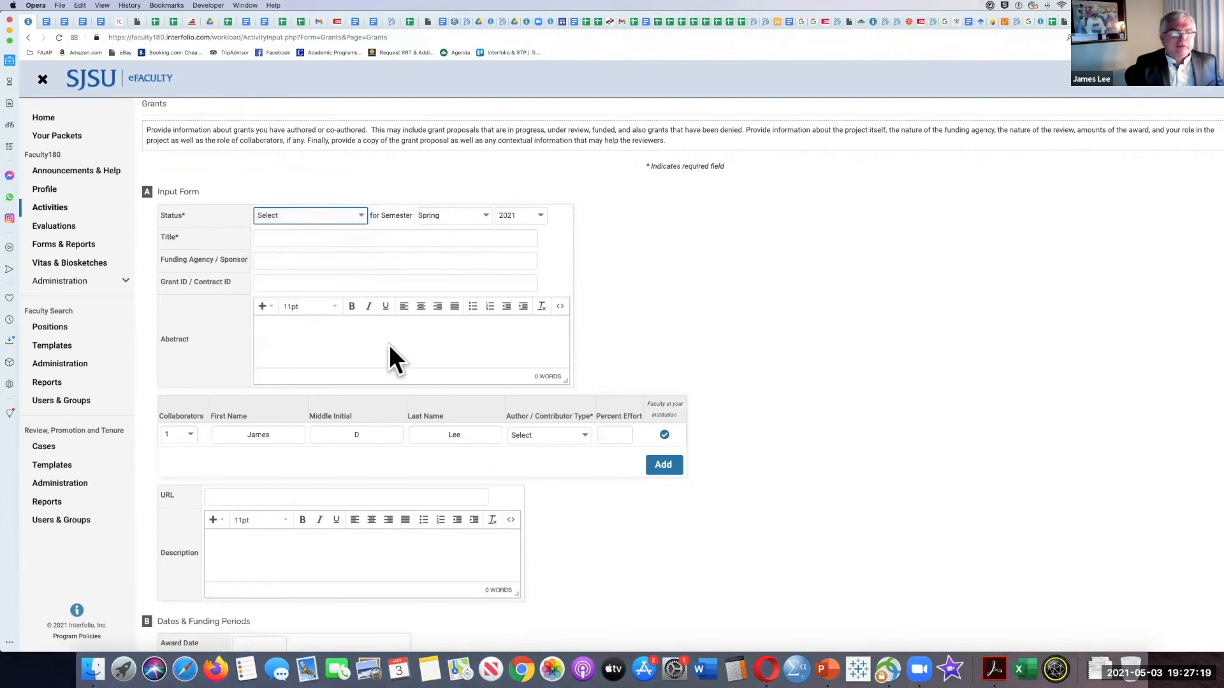
pyautogui.scroll(-3, 389, 345)
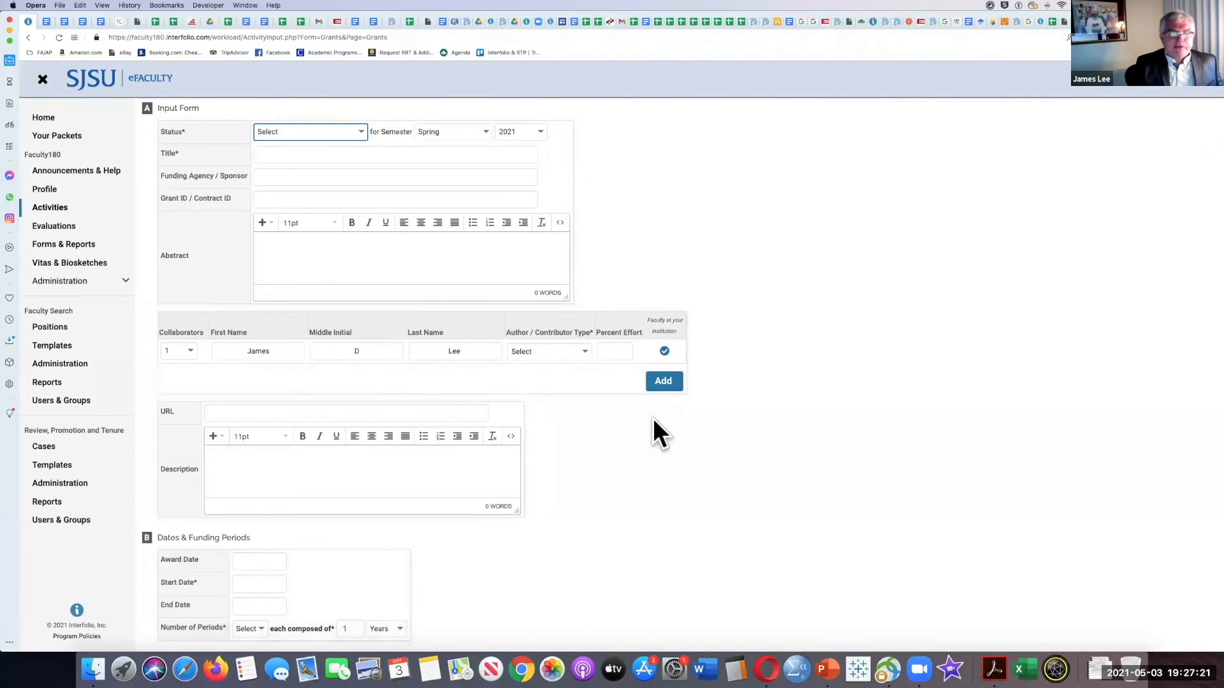
pyautogui.scroll(-2, 653, 418)
pyautogui.scroll(-2, 315, 413)
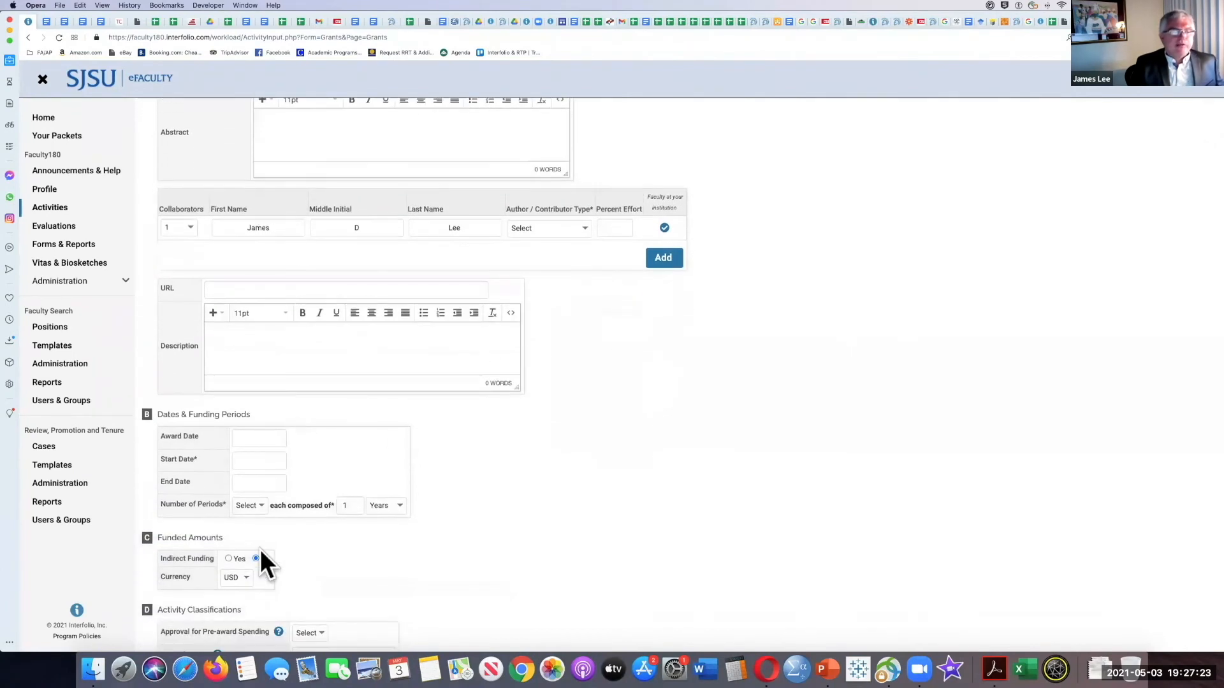
pyautogui.scroll(-7, 260, 549)
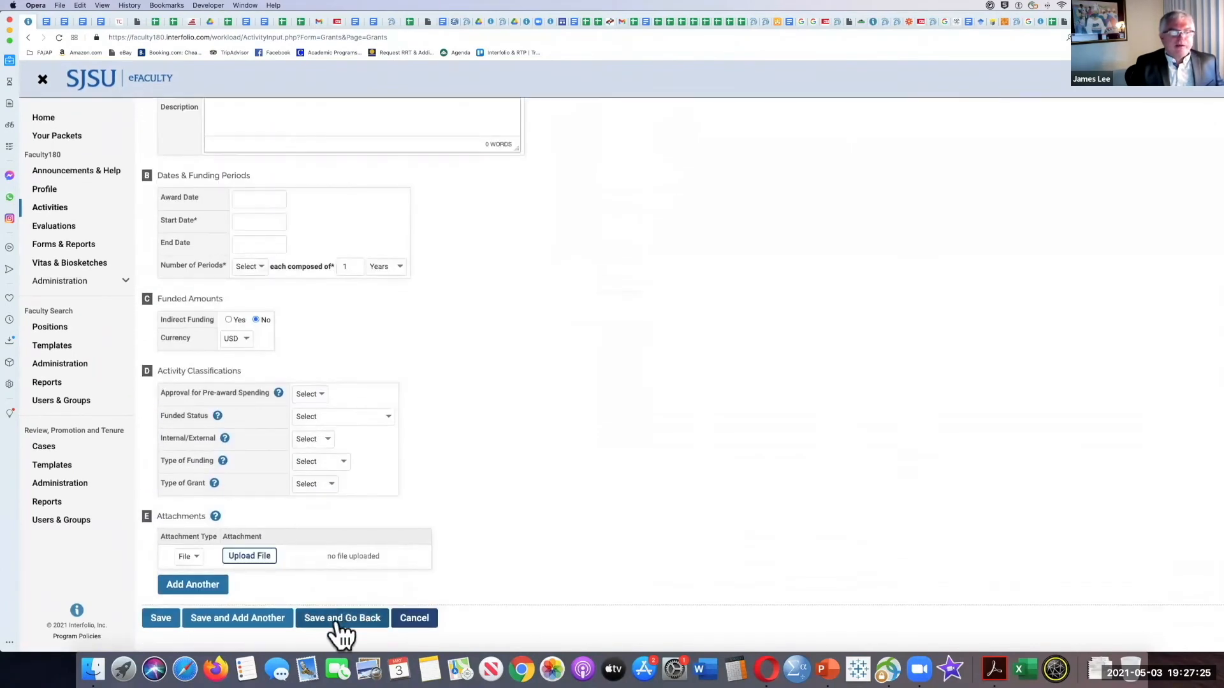
pyautogui.click(411, 622)
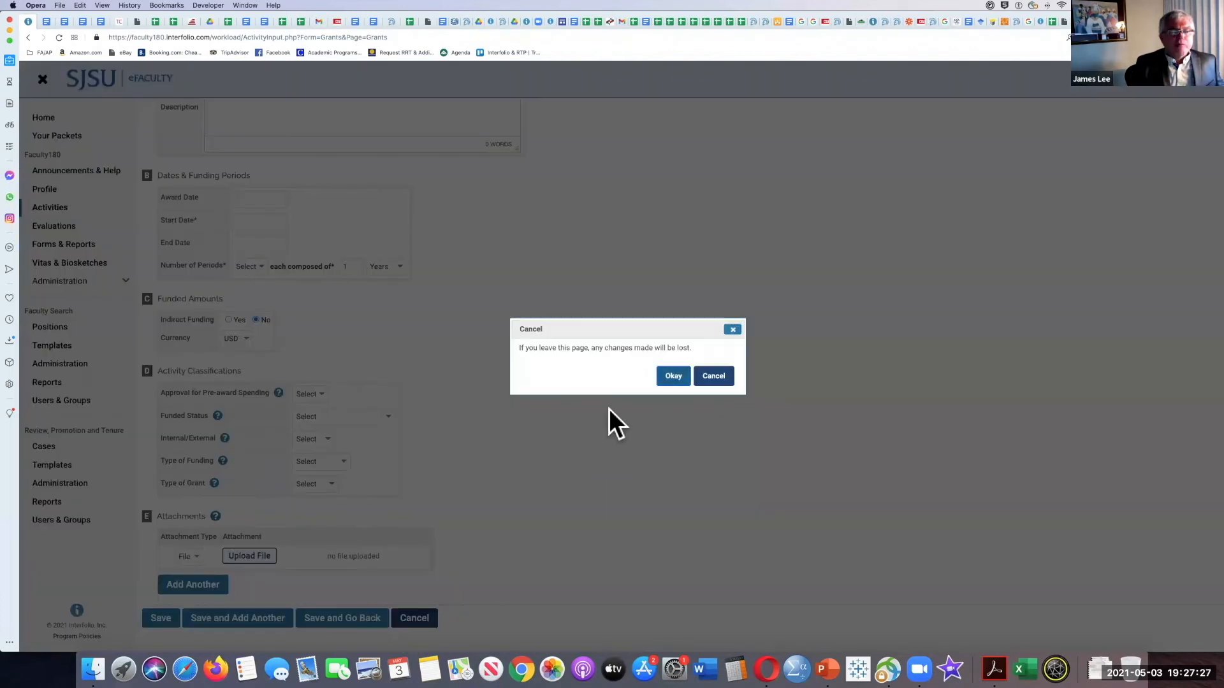
pyautogui.click(669, 376)
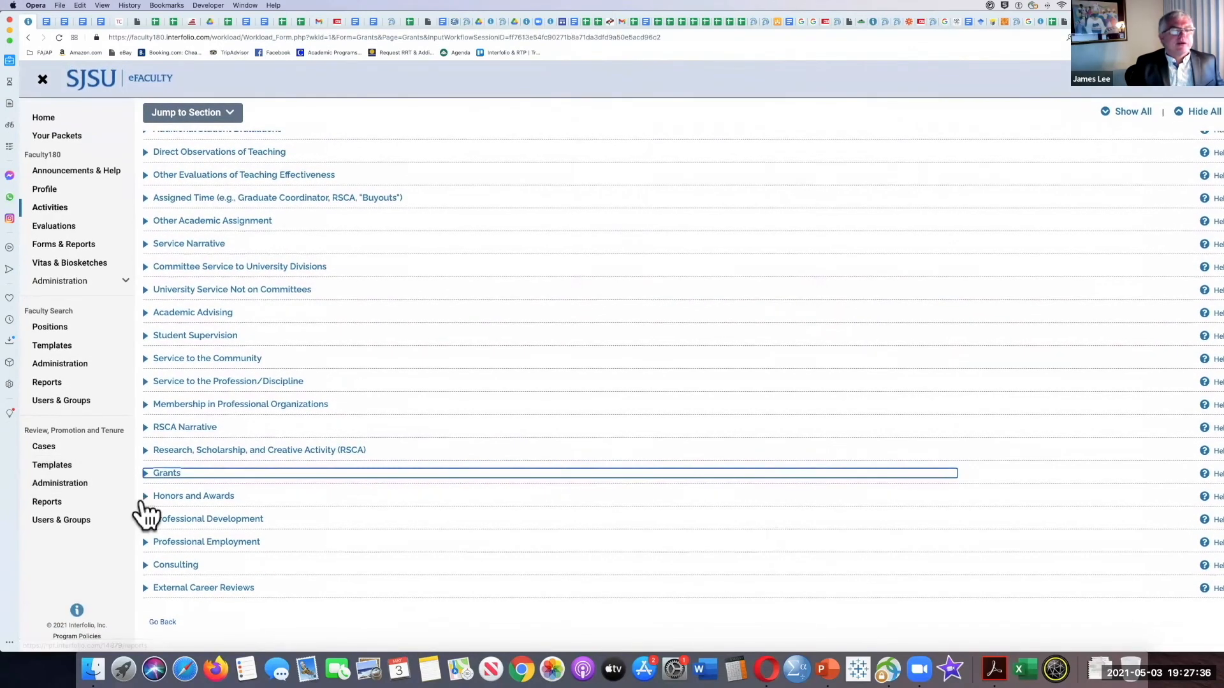
# Step: View the contents of the Honors and Awards and Professional Development sections, collapsing each one again
pyautogui.click(146, 498)
pyautogui.scroll(-2, 151, 506)
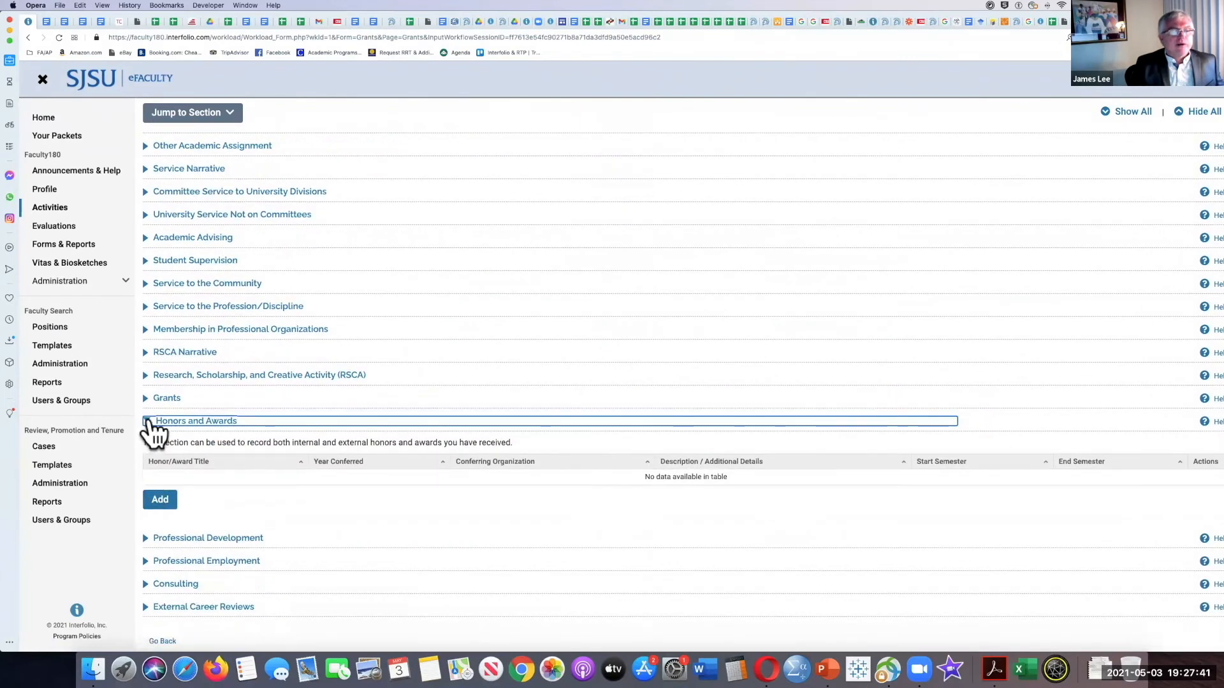
pyautogui.click(147, 422)
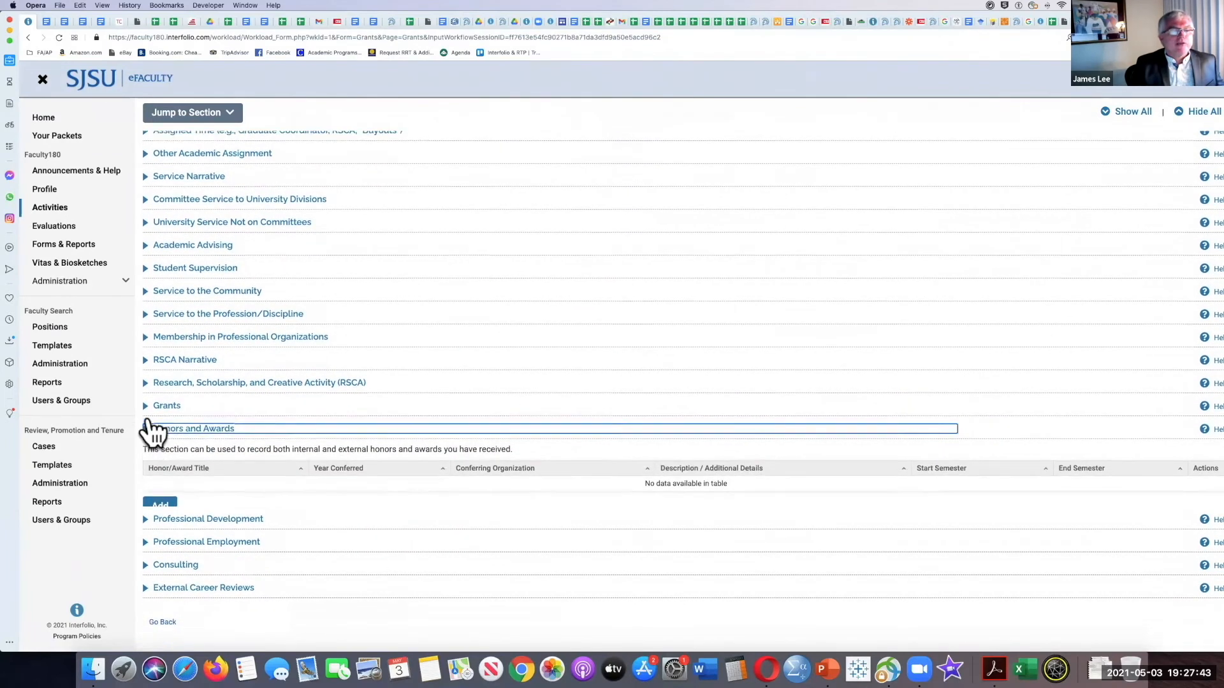
pyautogui.click(146, 519)
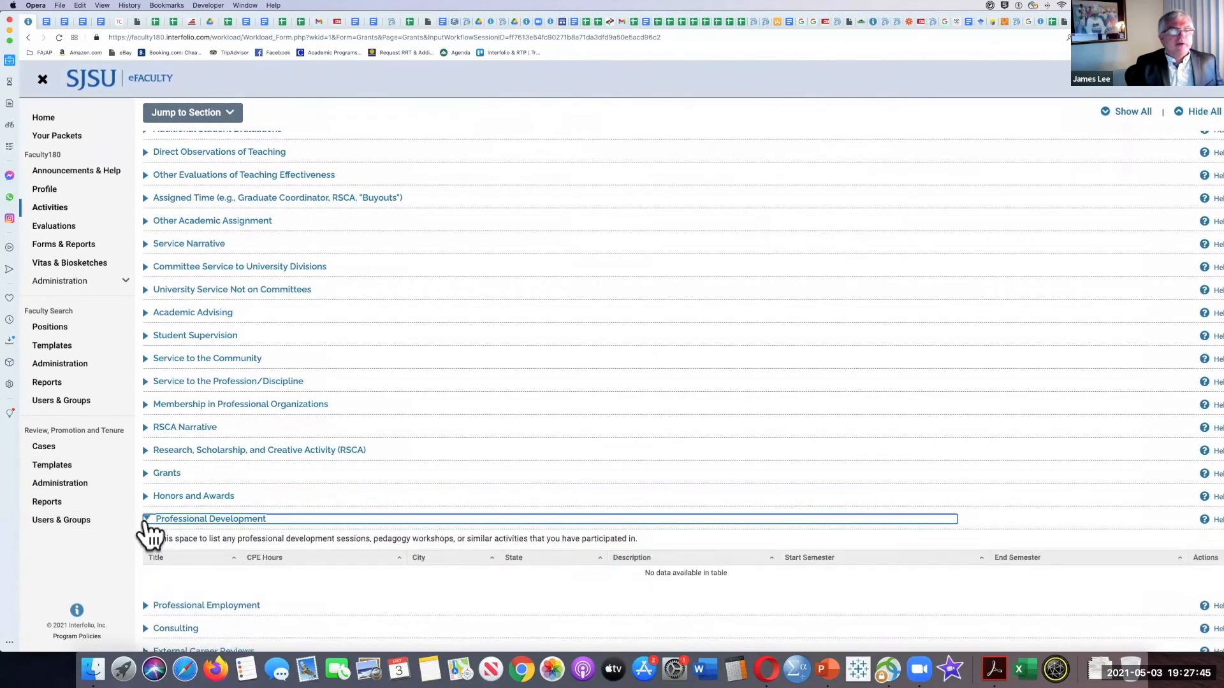
pyautogui.scroll(-2, 151, 529)
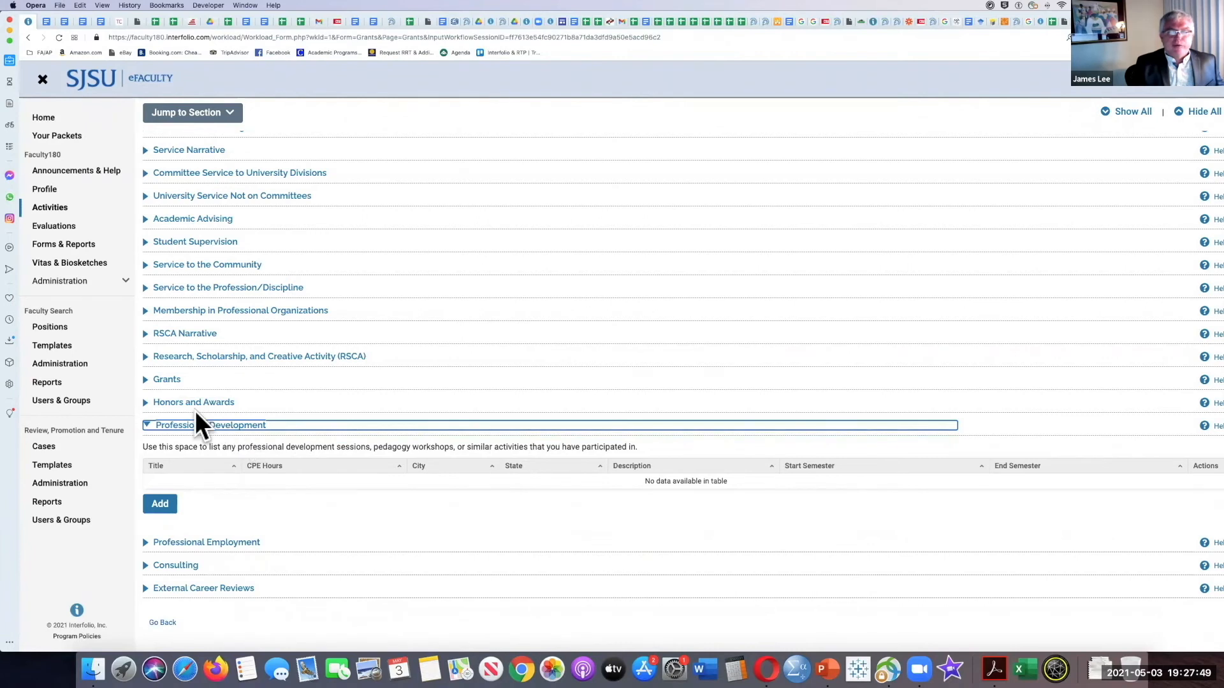
pyautogui.click(146, 425)
# Step: View the contents of the Professional Employment and Consulting sections, collapsing each one again
pyautogui.click(145, 542)
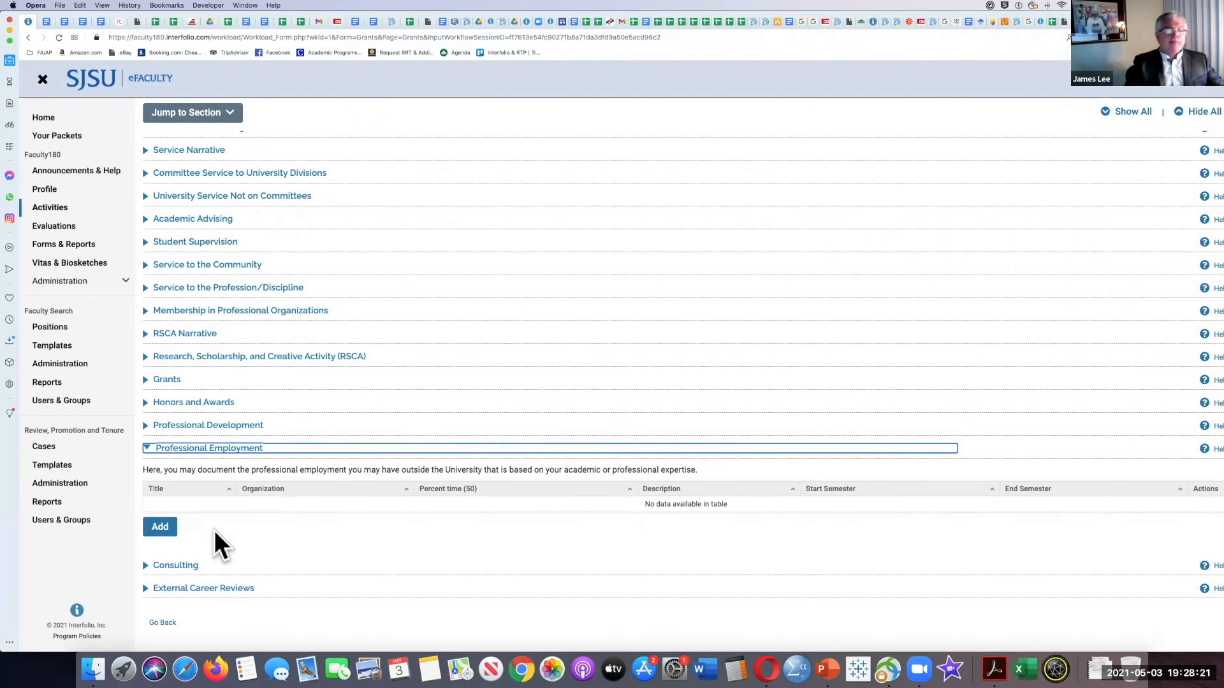
pyautogui.click(148, 448)
pyautogui.click(146, 565)
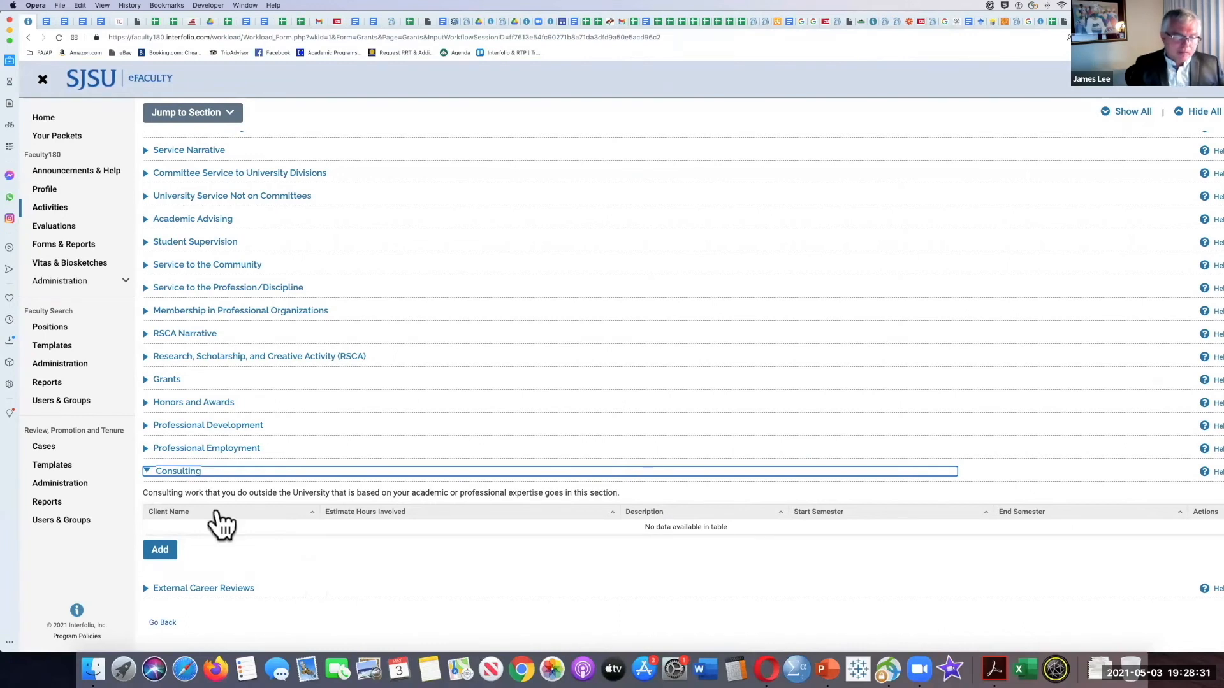
pyautogui.click(147, 471)
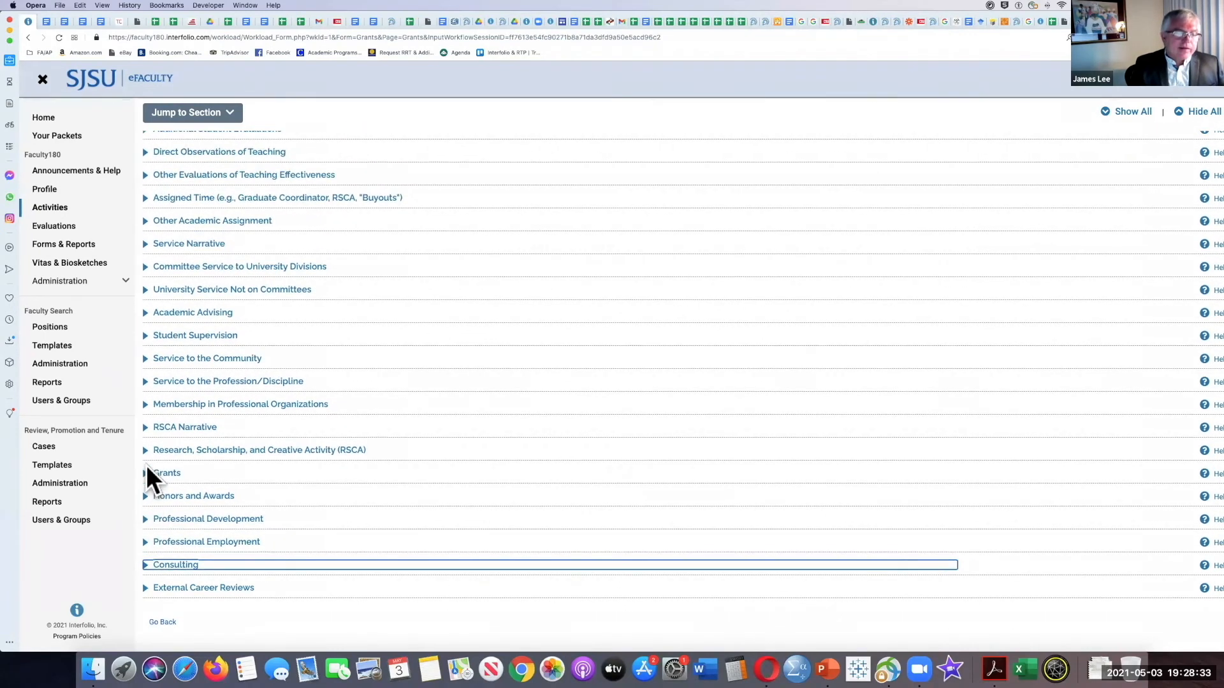
# Step: Start a new External Career Reviews entry, set its start semester to Fall, and check the end semester options
pyautogui.click(146, 589)
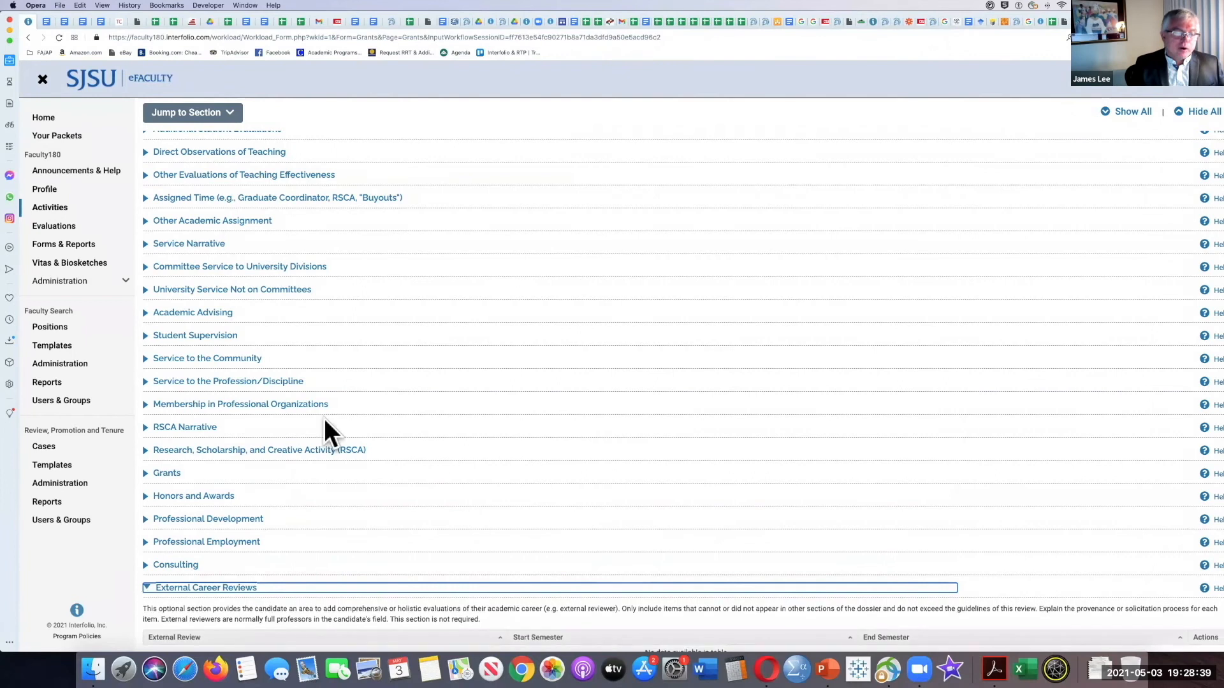
pyautogui.scroll(-3, 323, 420)
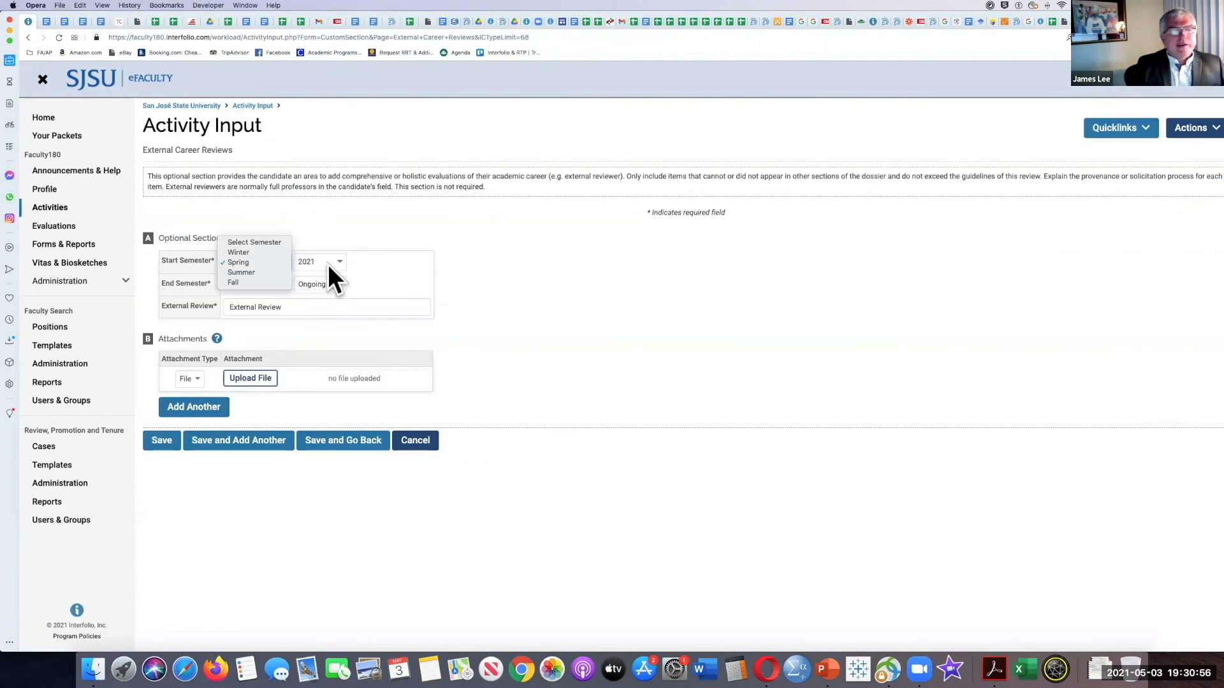
pyautogui.click(254, 282)
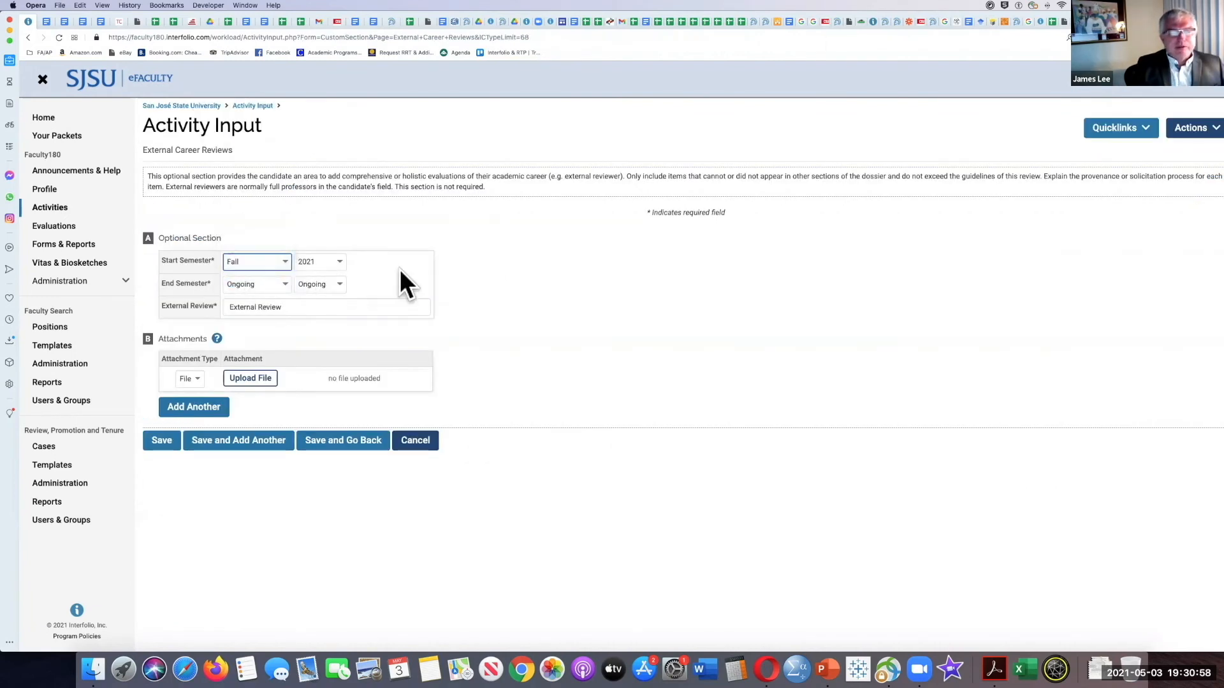
pyautogui.click(262, 281)
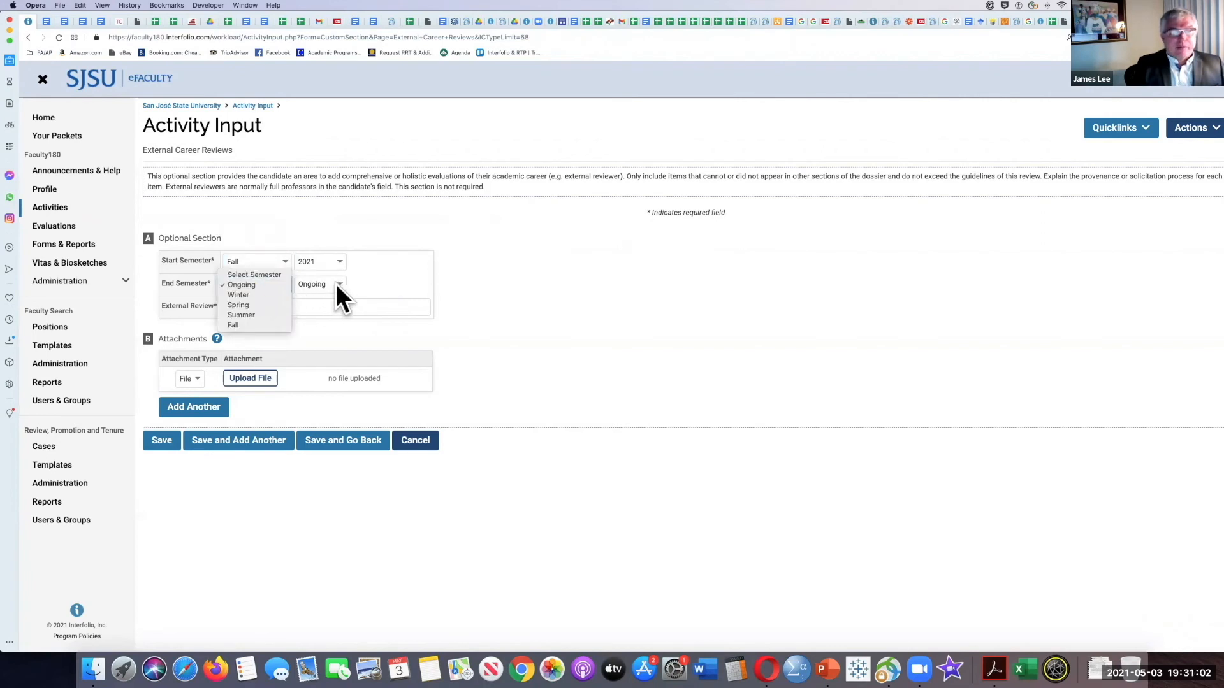
pyautogui.click(405, 247)
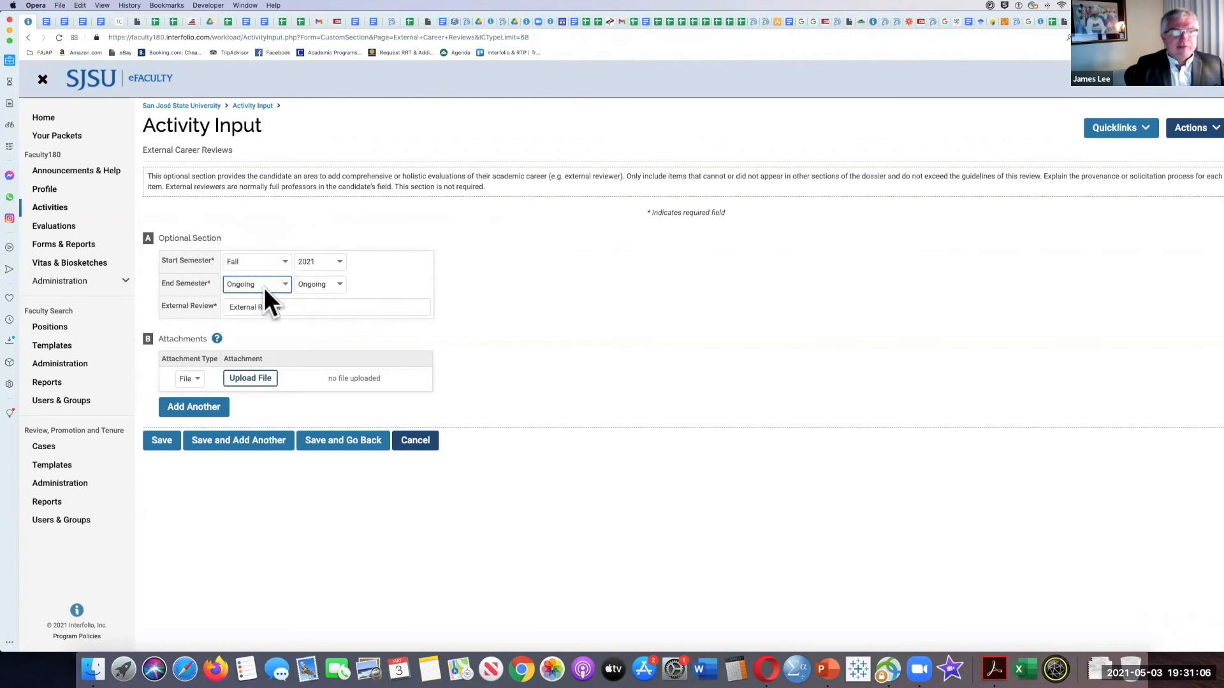
# Step: Go to the External Review field and the file upload option, and discard the External Career Reviews entry without saving
pyautogui.click(292, 308)
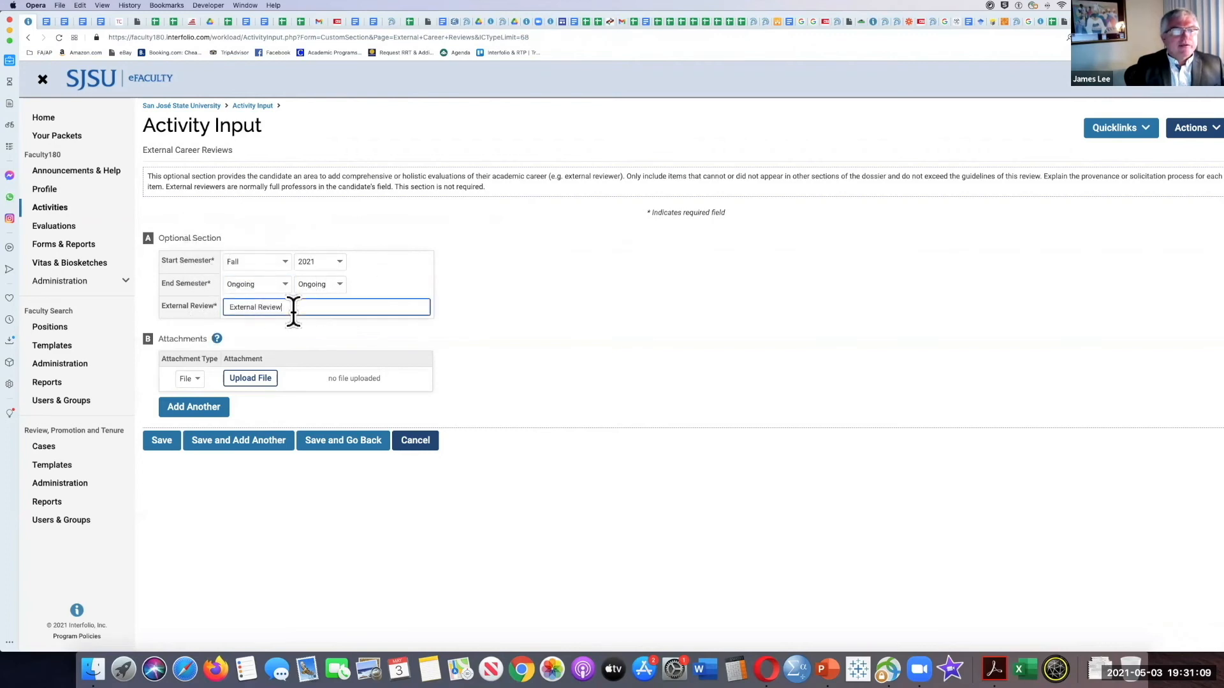
pyautogui.click(245, 383)
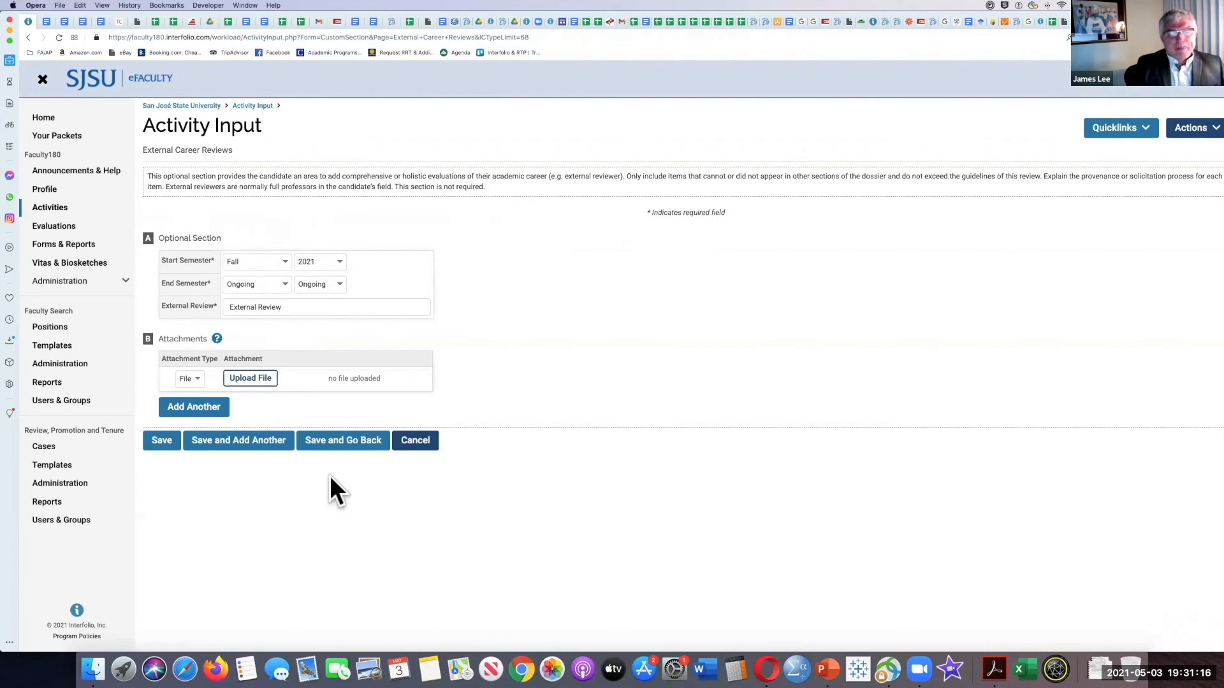
pyautogui.click(407, 441)
pyautogui.click(670, 377)
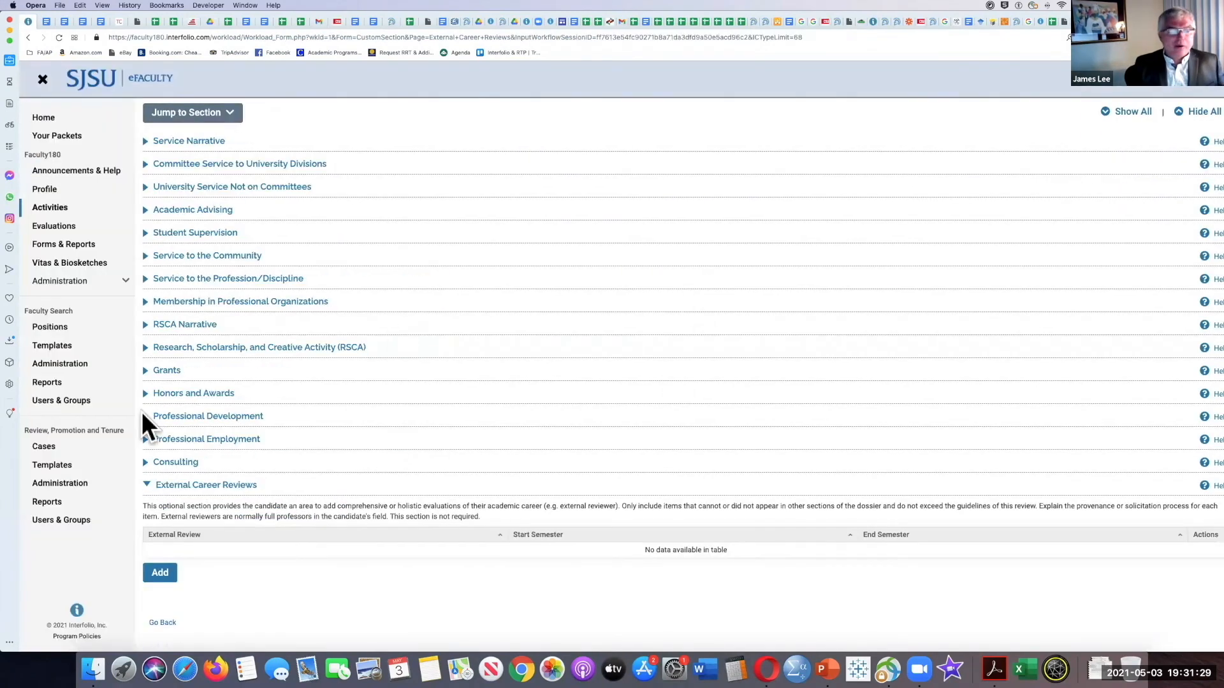
# Step: Collapse the External Career Reviews section and expand Service to the Community to read its description
pyautogui.click(145, 486)
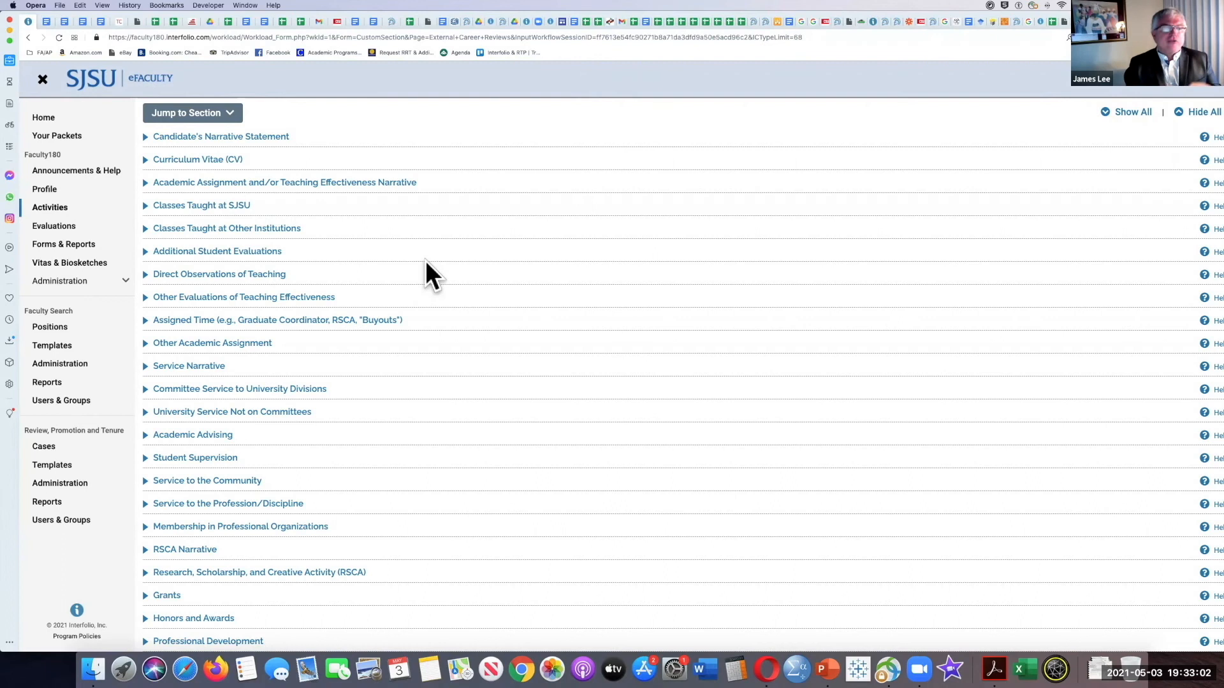
pyautogui.scroll(-5, 339, 292)
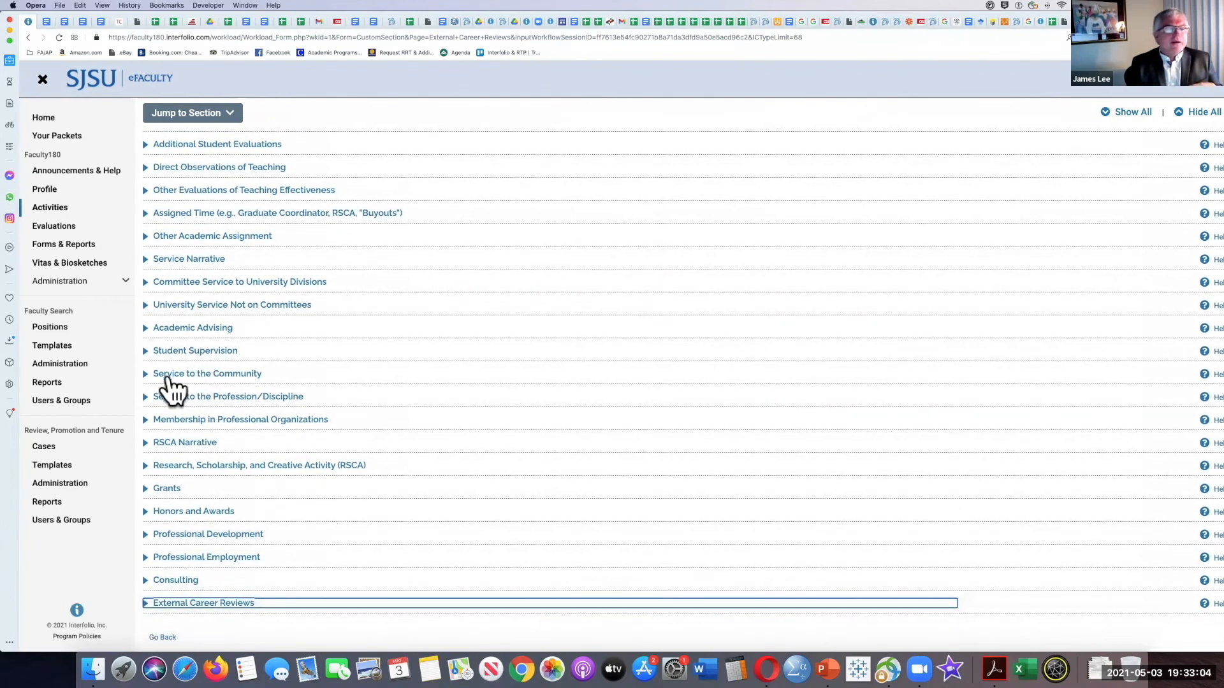
pyautogui.click(145, 373)
pyautogui.scroll(-2, 350, 276)
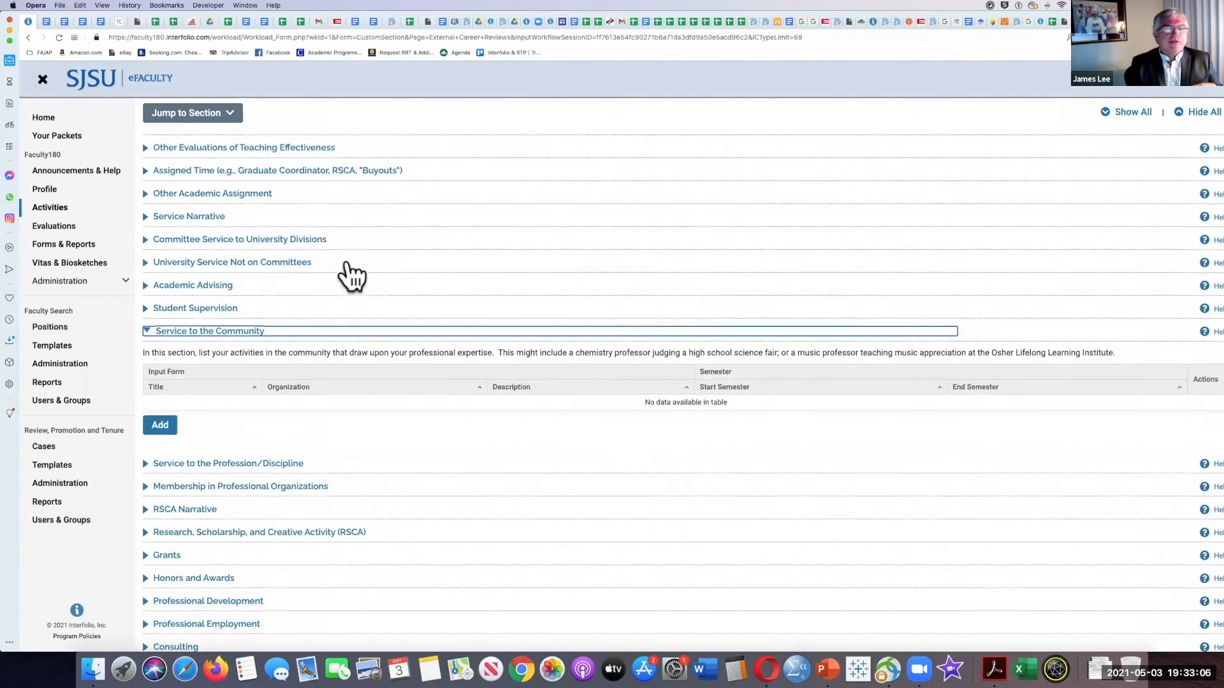
pyautogui.scroll(-1, 332, 332)
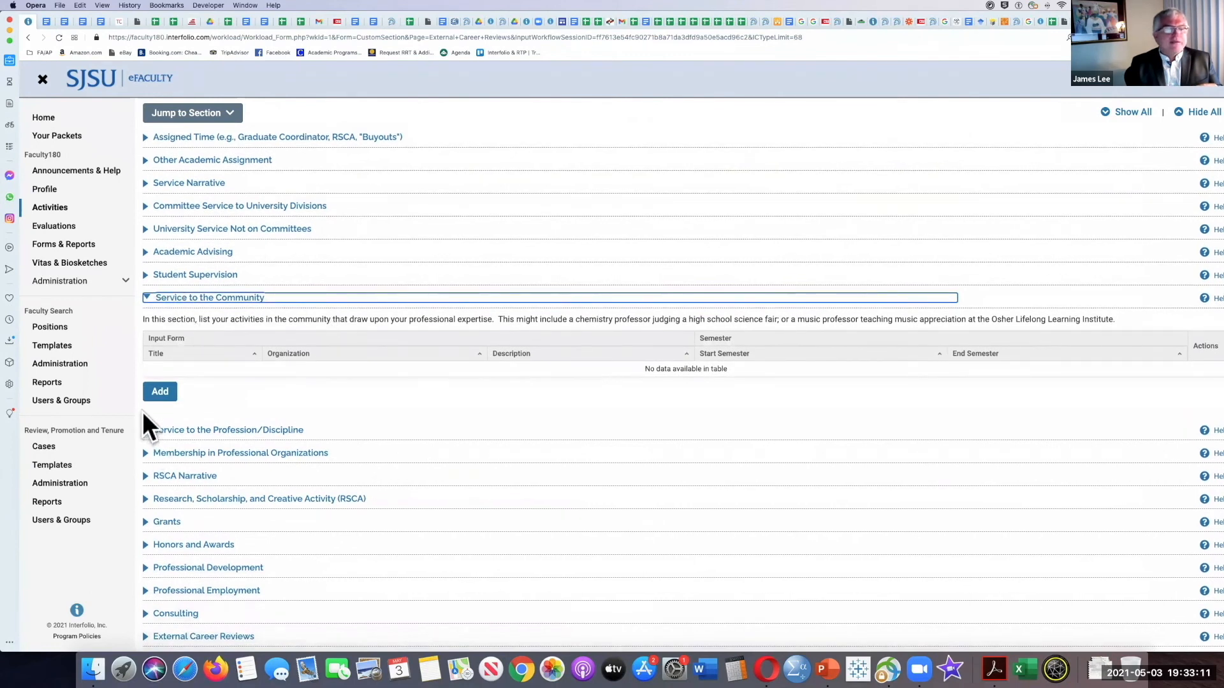
# Step: Expand the Service to the Profession/Discipline section and read its description and entry table columns
pyautogui.click(147, 430)
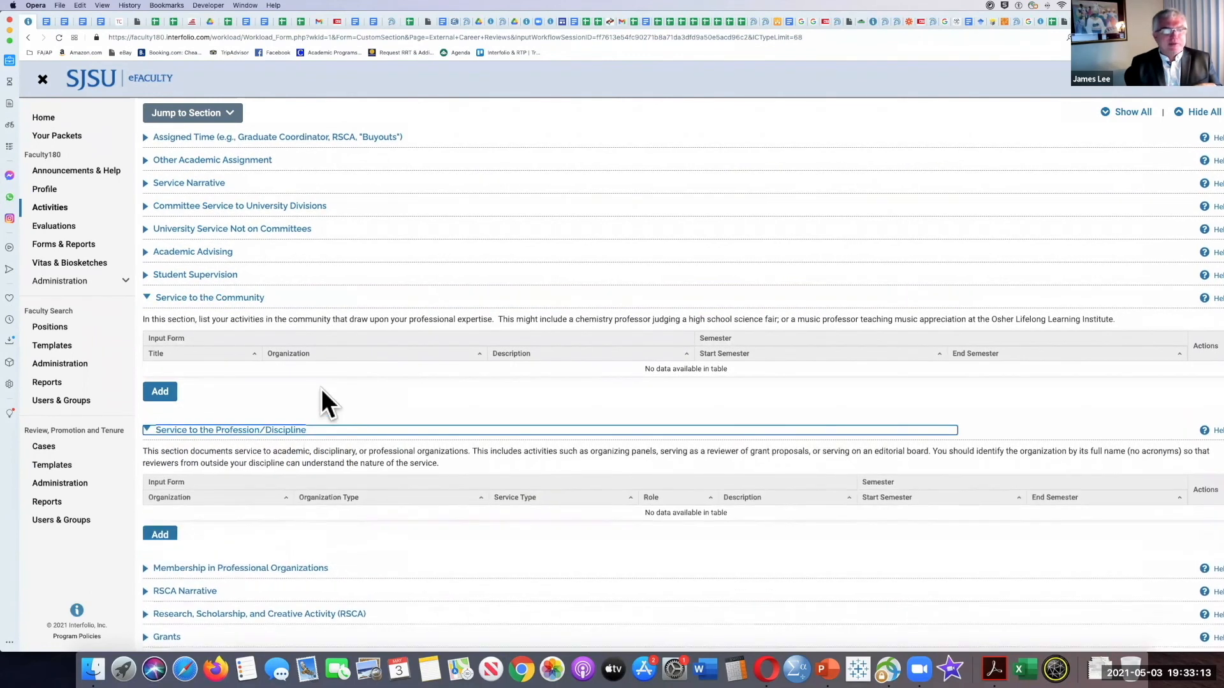
pyautogui.scroll(-2, 322, 395)
pyautogui.scroll(-1, 411, 389)
pyautogui.scroll(-1, 365, 394)
pyautogui.scroll(-1, 365, 392)
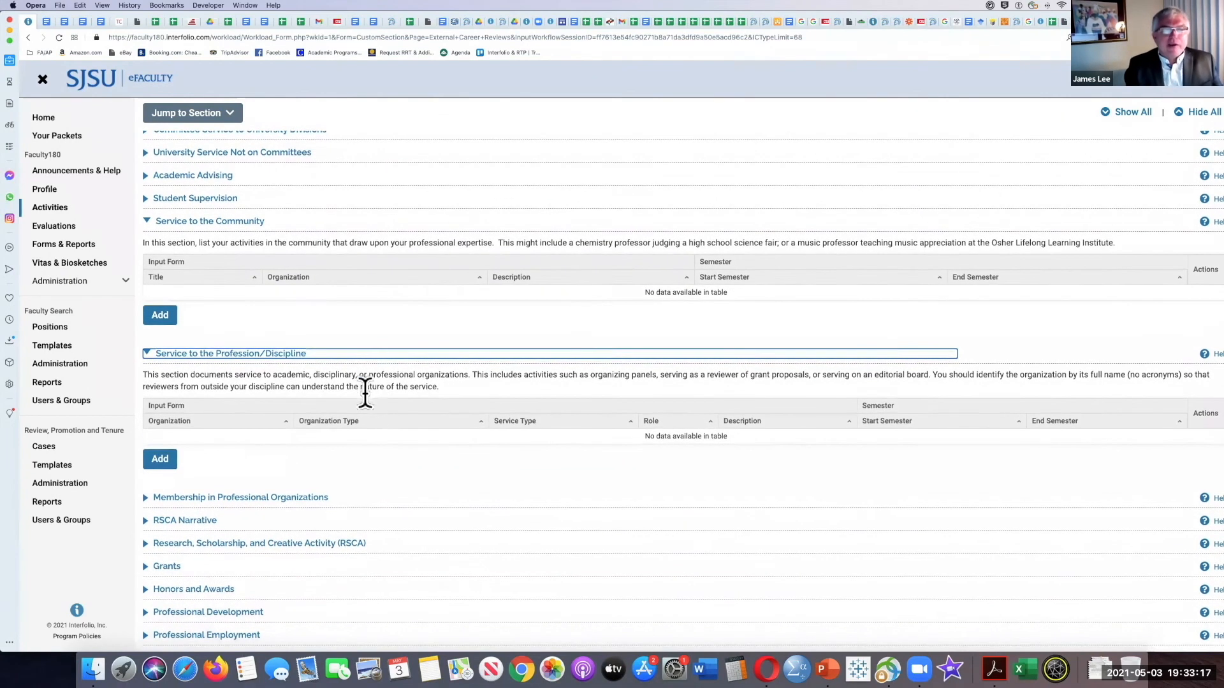
pyautogui.scroll(2, 365, 386)
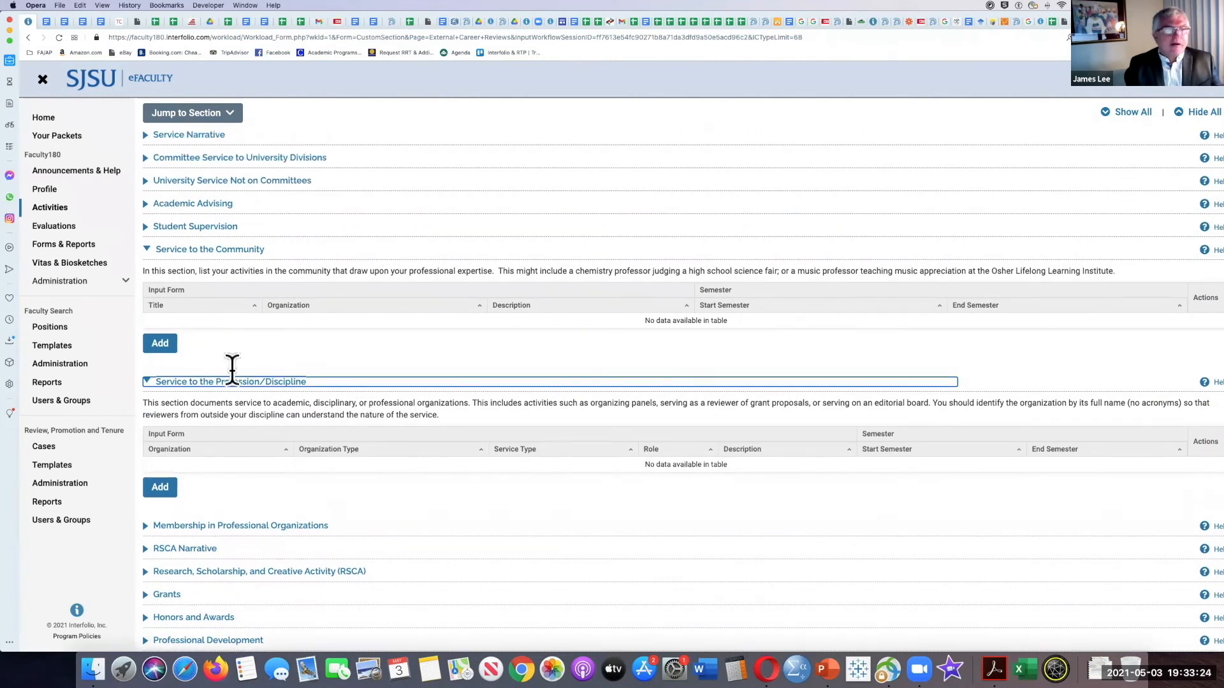
# Step: Collapse the Service to the Community and Service to the Profession/Discipline sections, viewing Service to the Community once more
pyautogui.click(147, 250)
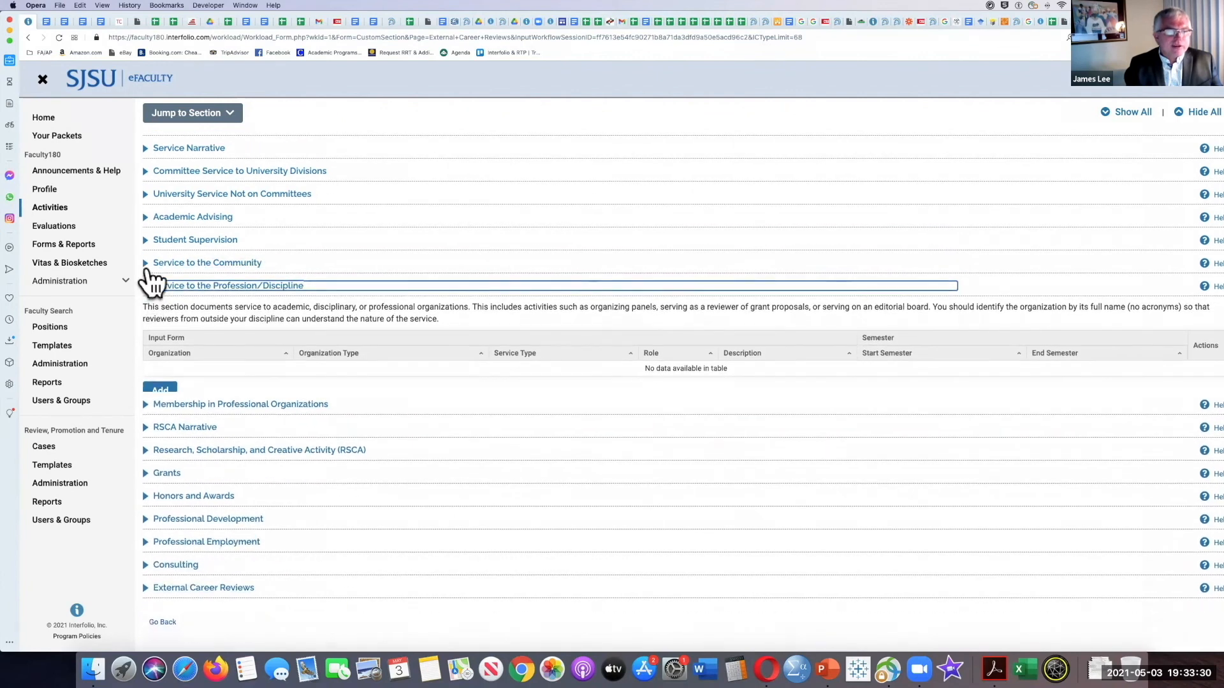
pyautogui.click(143, 379)
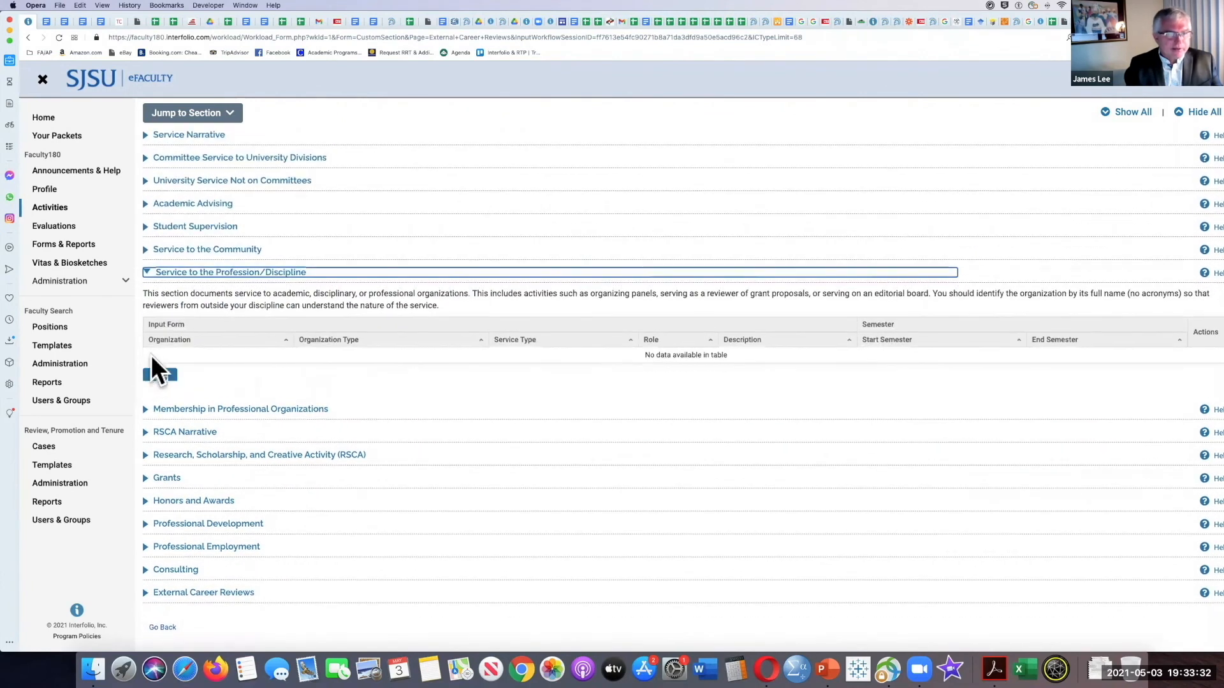
pyautogui.click(148, 267)
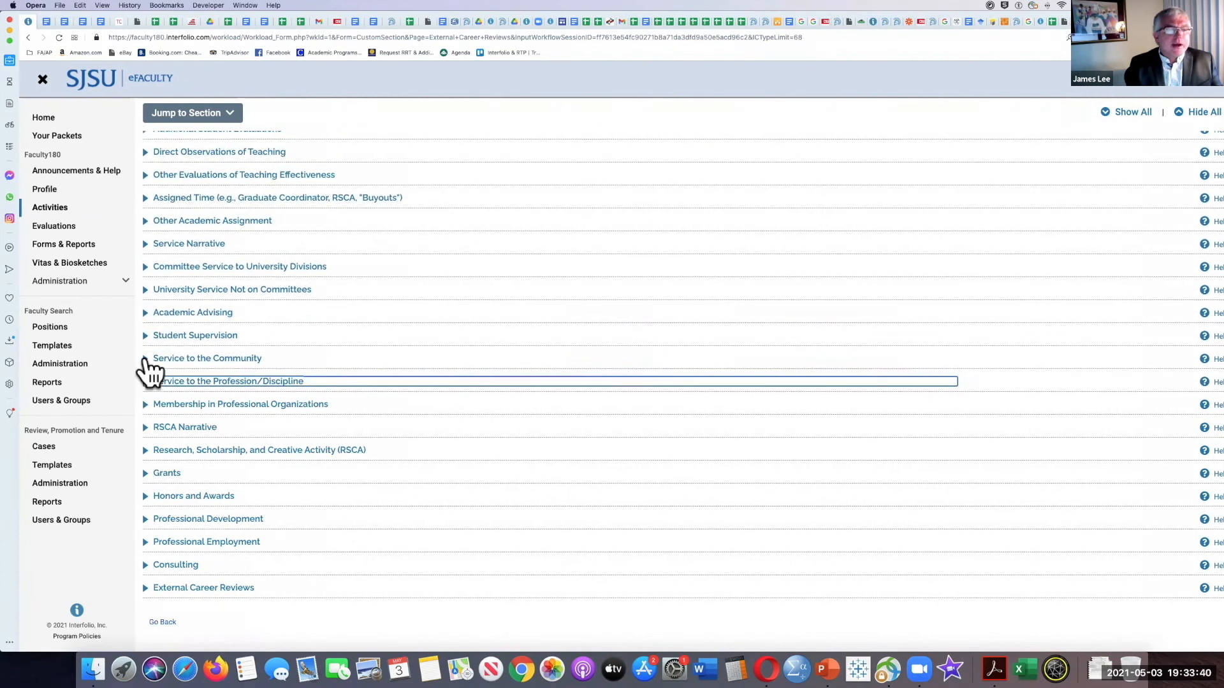
pyautogui.click(147, 358)
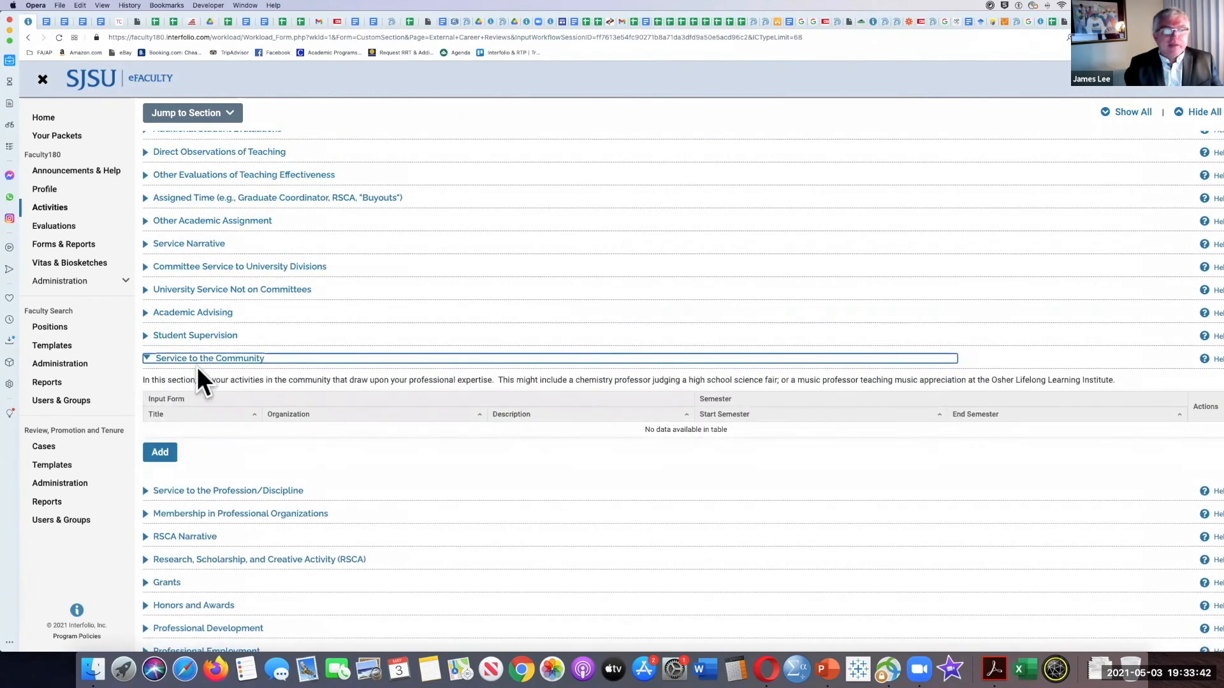
pyautogui.click(147, 359)
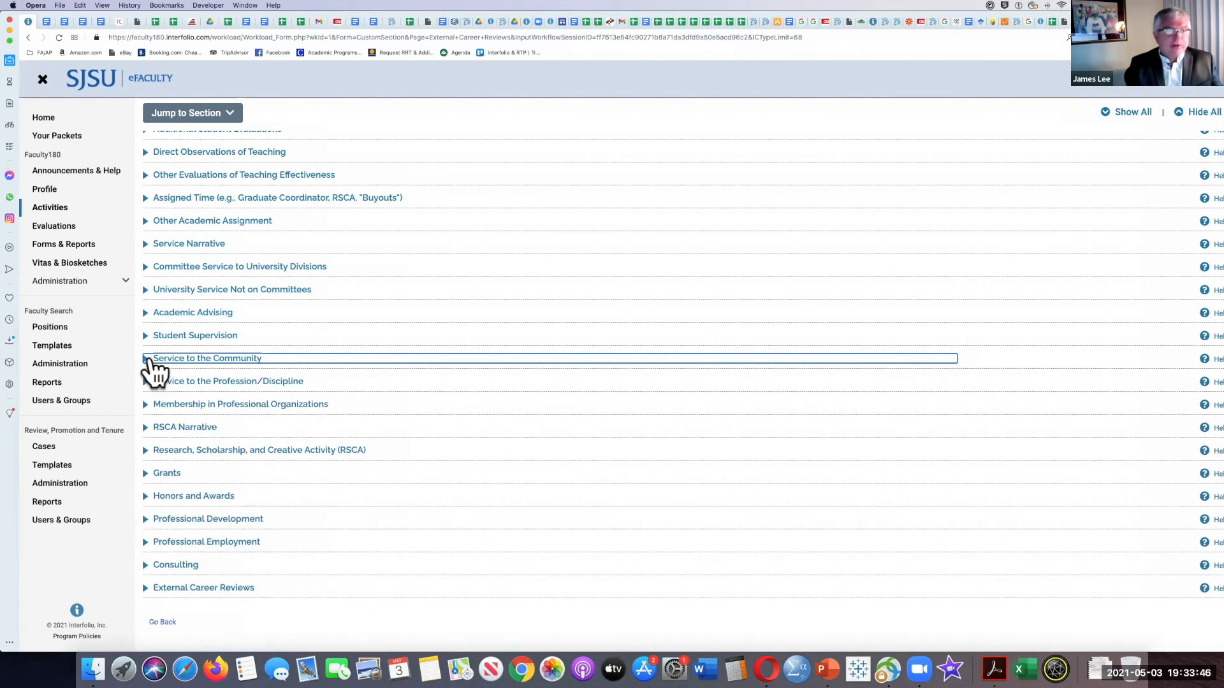
# Step: Look over the list of dossier sections in Activities and switch to PowerPoint
pyautogui.scroll(2, 166, 299)
pyautogui.scroll(5, 168, 292)
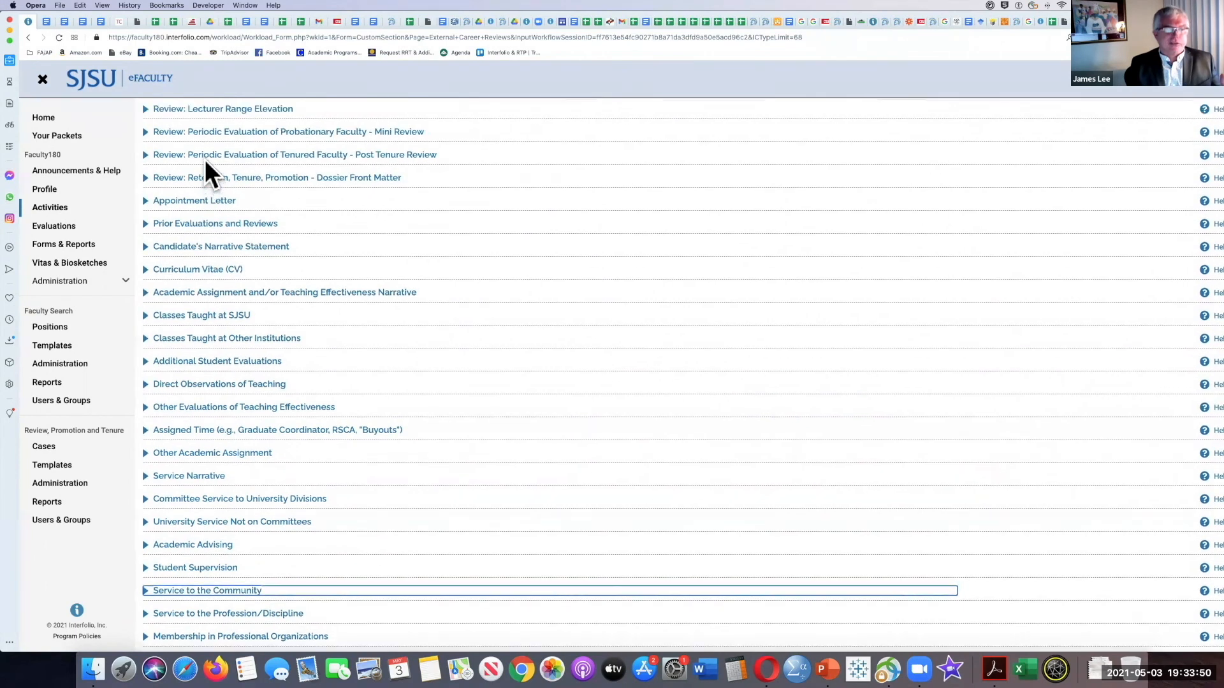
pyautogui.scroll(-1, 202, 237)
pyautogui.scroll(-3, 202, 237)
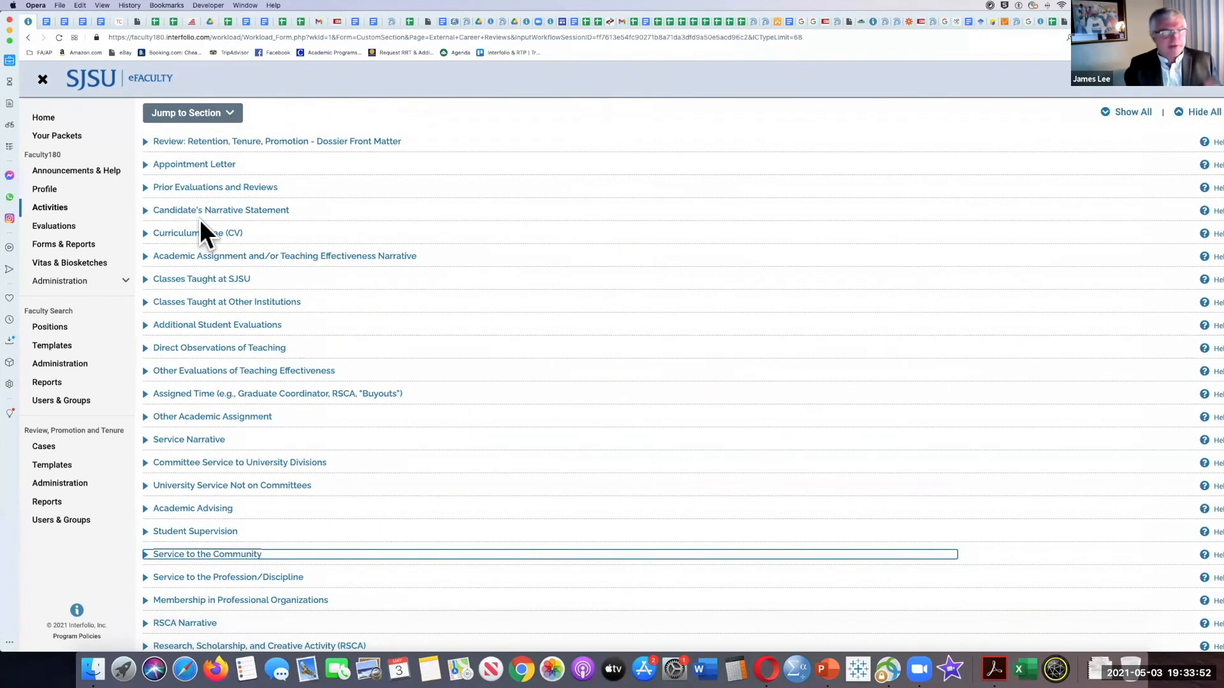
pyautogui.scroll(-2, 202, 237)
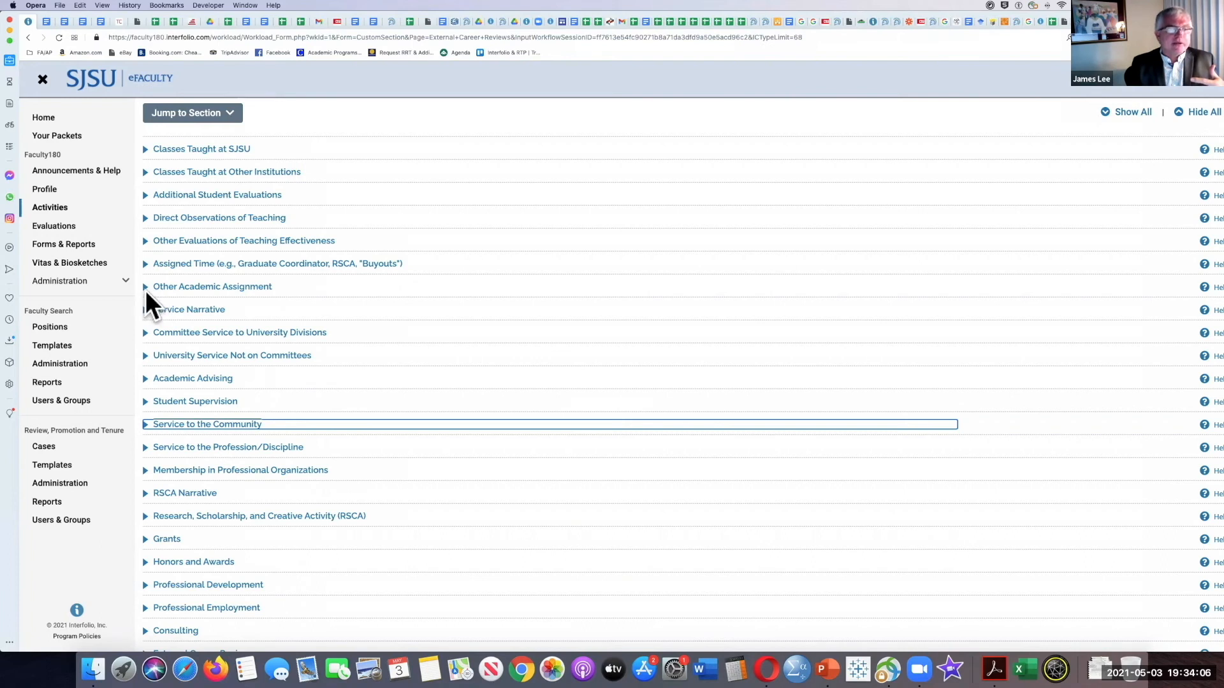
pyautogui.scroll(-1, 176, 294)
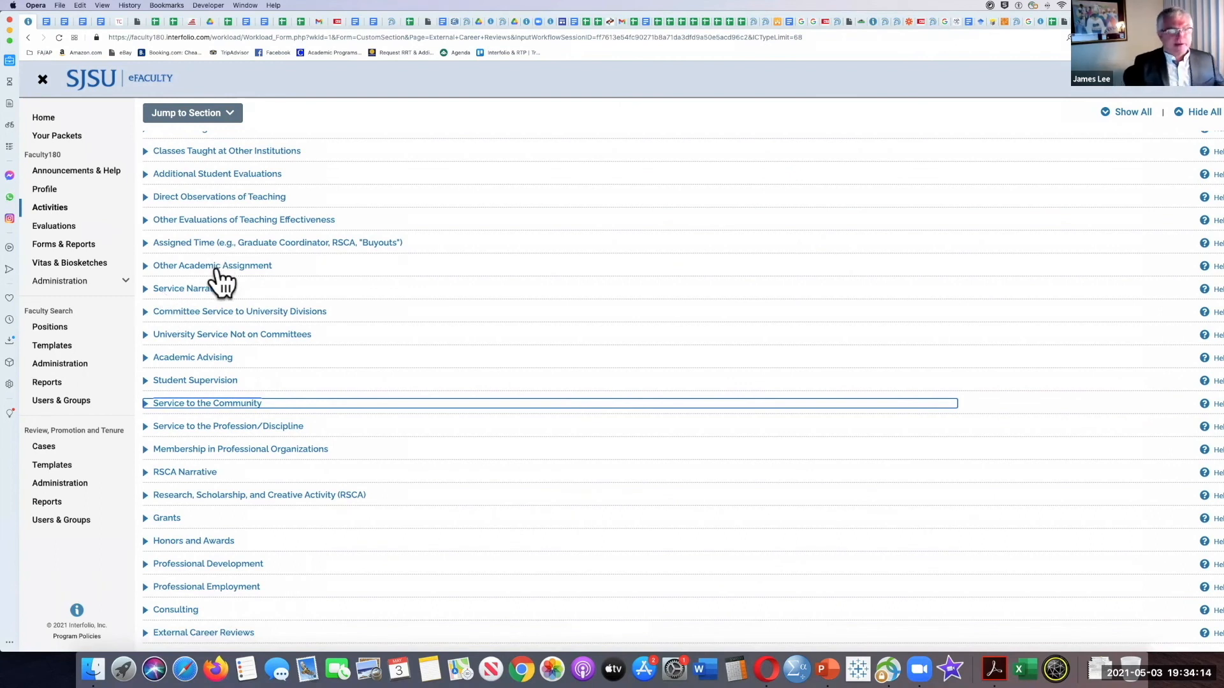
pyautogui.scroll(5, 220, 280)
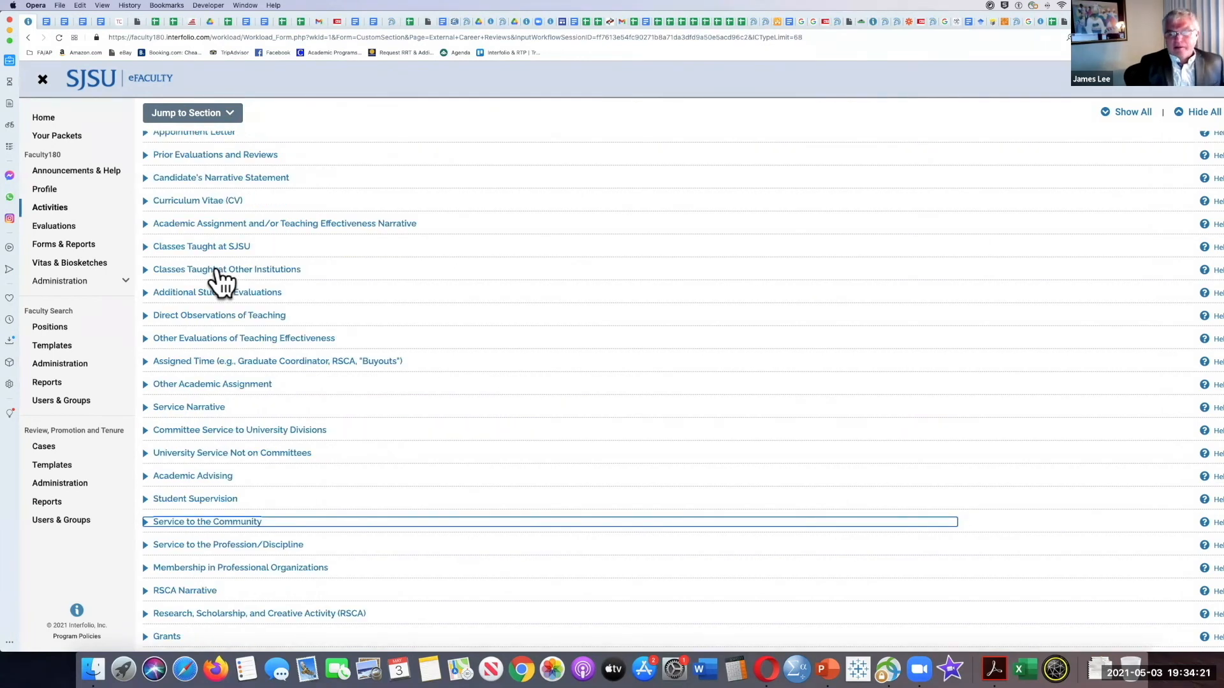
pyautogui.click(826, 663)
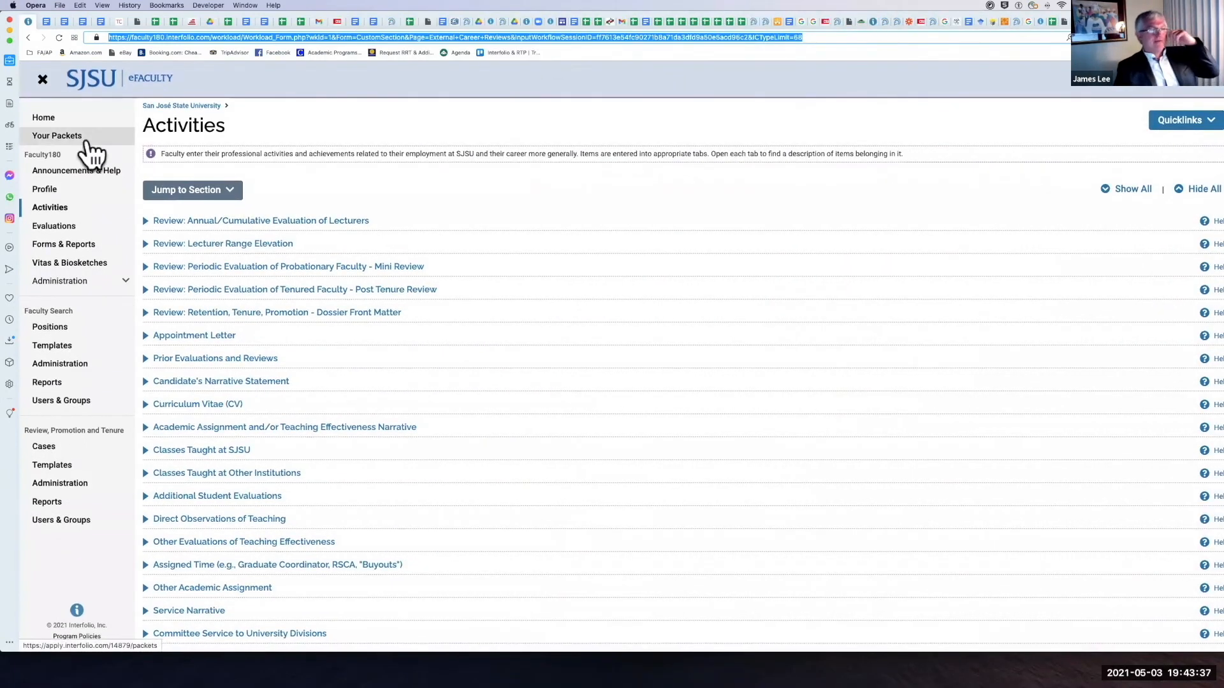
# Step: Go to Vitas & Biosketches and view the Retention, Tenure, Promotion Dossier vita
pyautogui.click(81, 268)
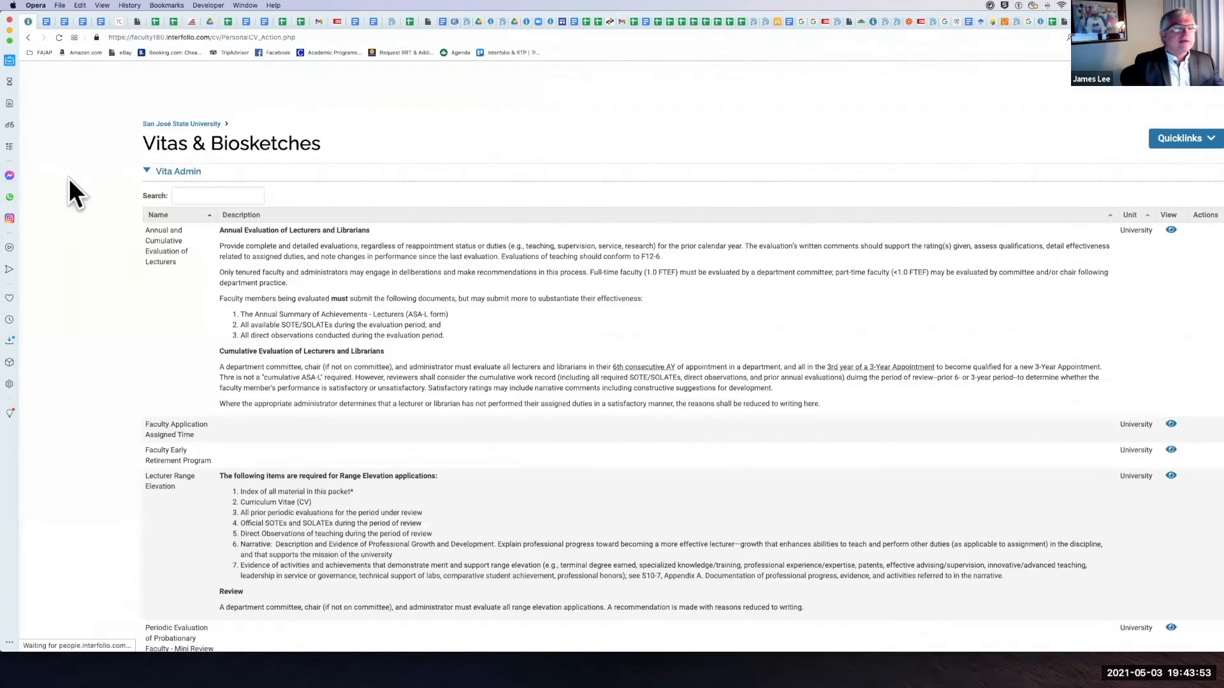
pyautogui.scroll(-5, 269, 258)
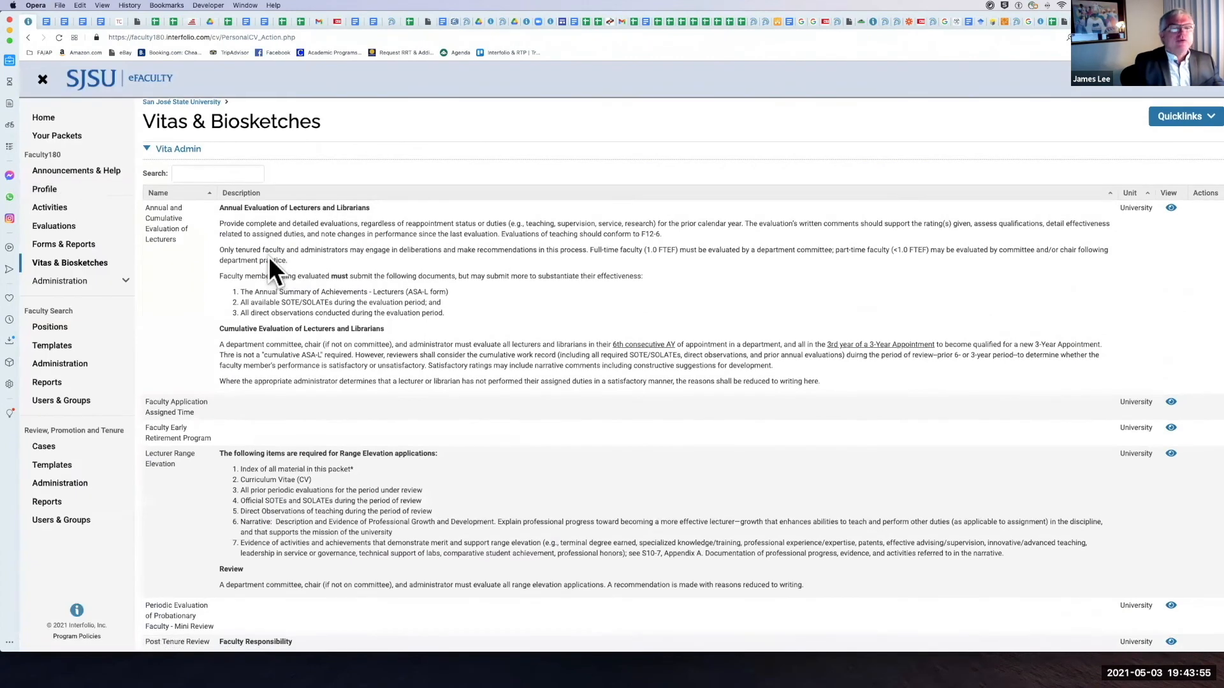
pyautogui.scroll(-4, 269, 257)
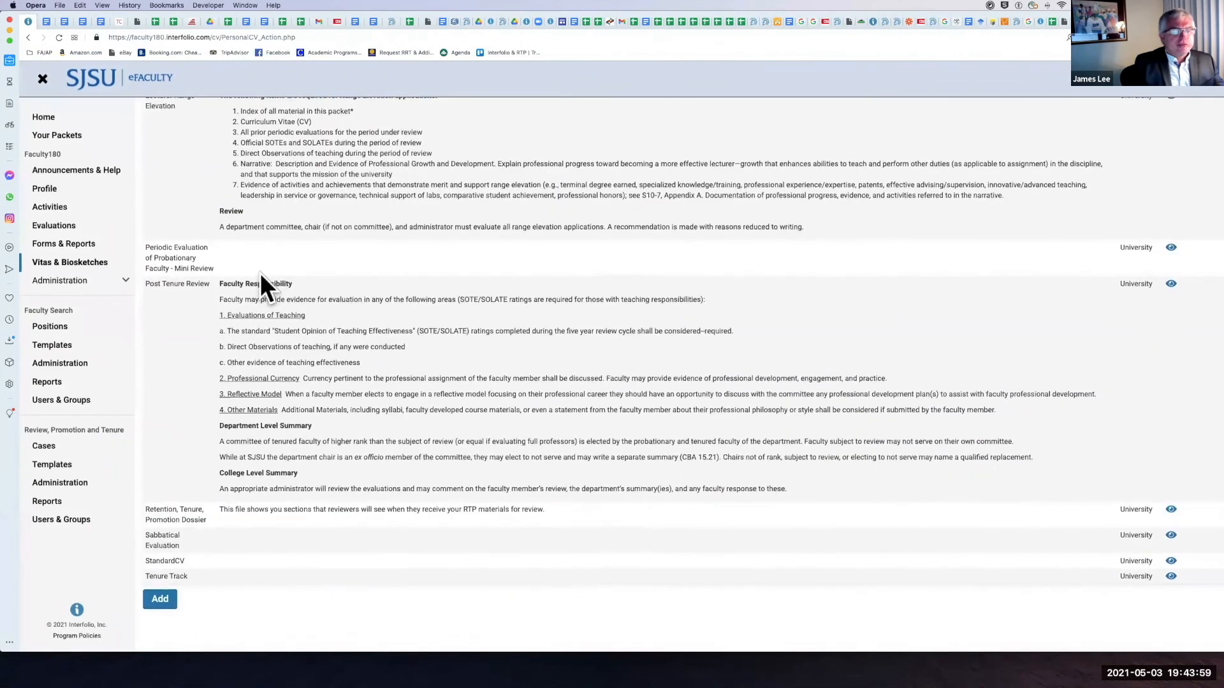
pyautogui.click(1172, 511)
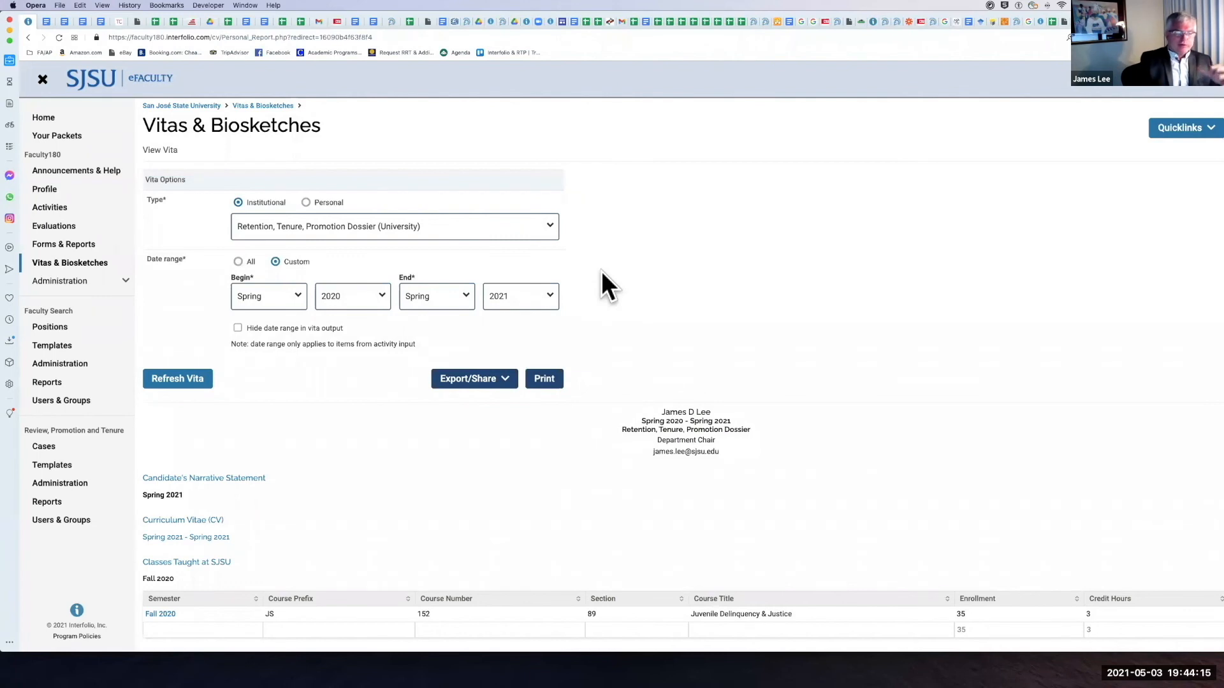
# Step: Set the vita's custom date range to begin in Fall 2014 and its end semester to Fall
pyautogui.scroll(-1, 264, 385)
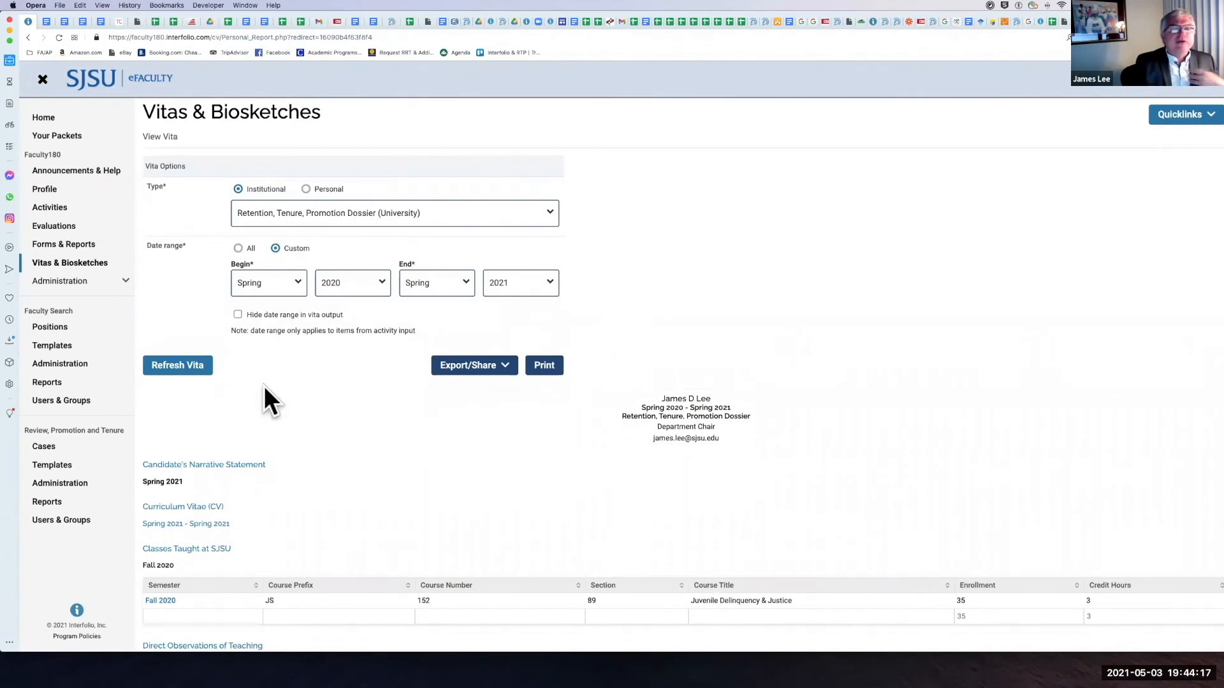
pyautogui.click(292, 282)
pyautogui.click(242, 309)
pyautogui.click(380, 280)
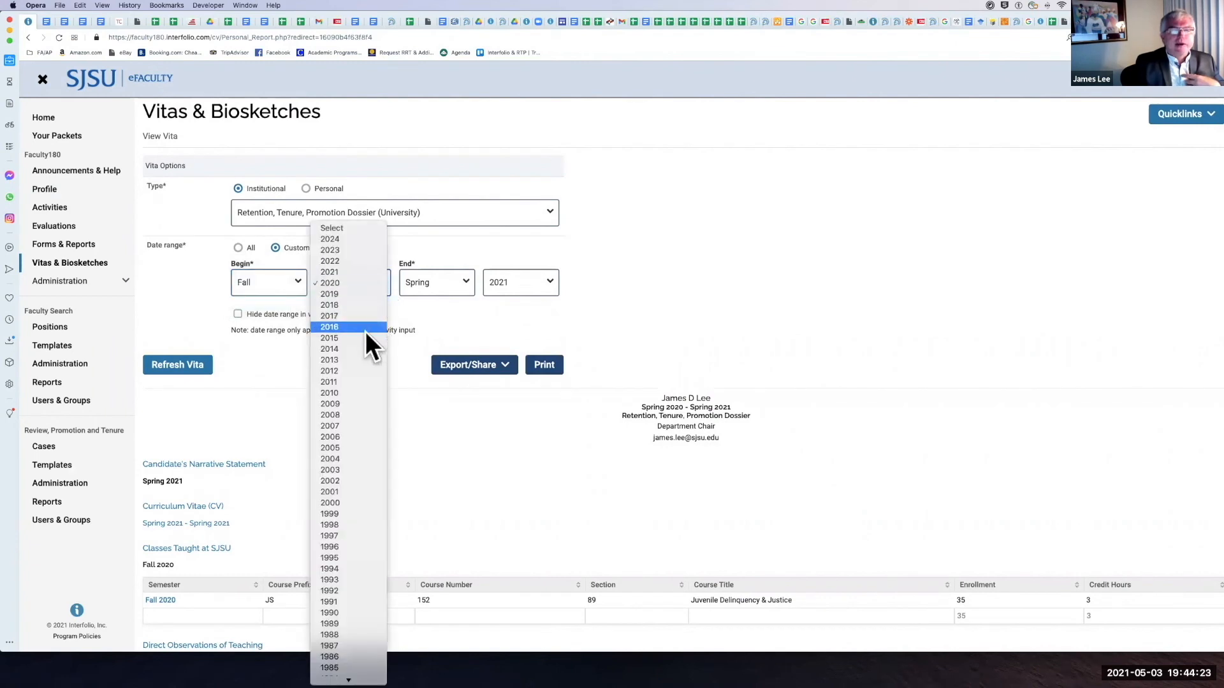
pyautogui.click(492, 327)
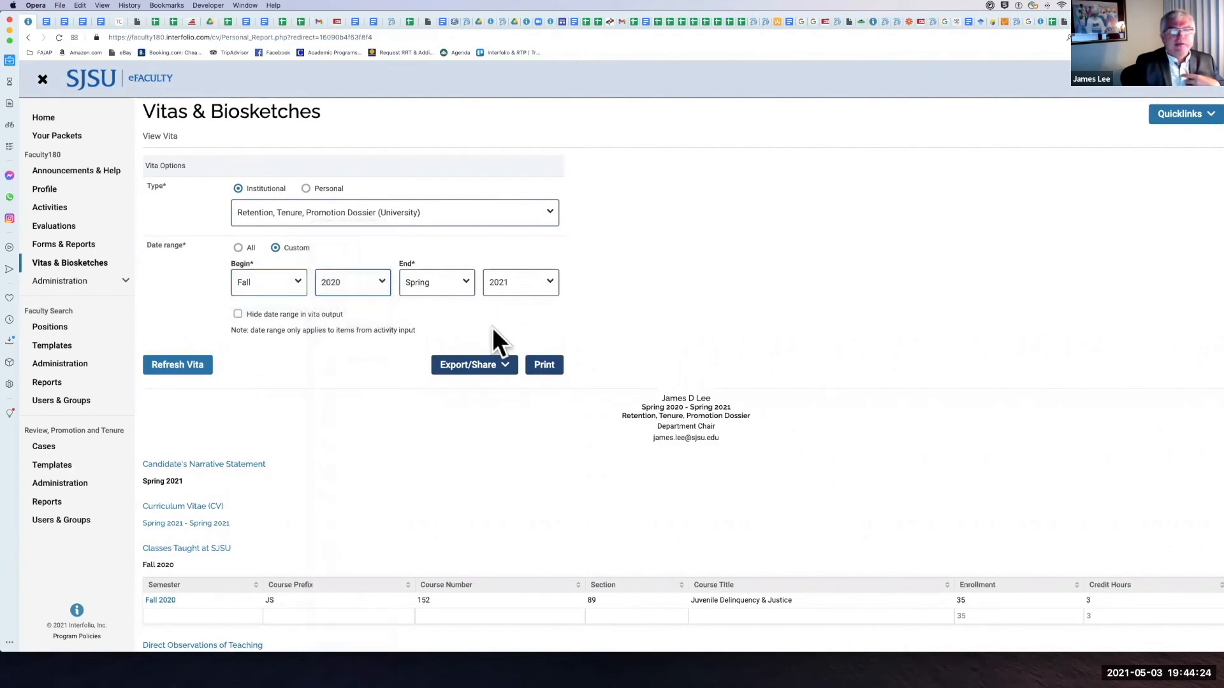
pyautogui.click(464, 277)
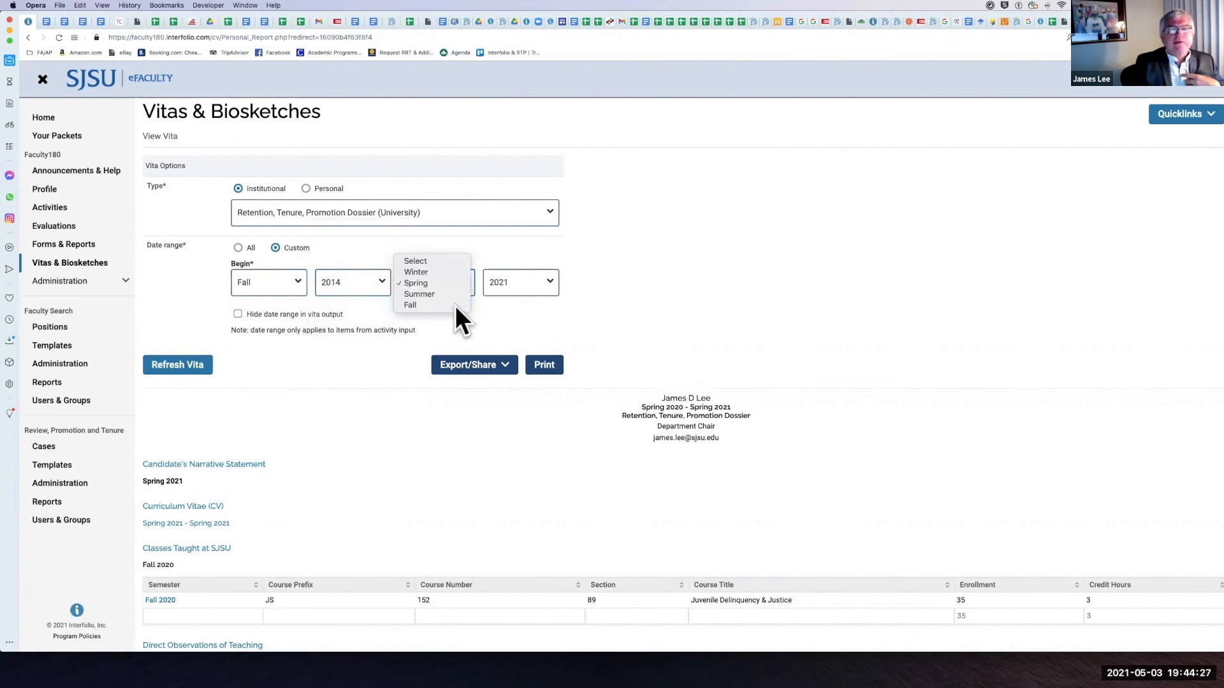
pyautogui.click(455, 306)
pyautogui.scroll(-1, 234, 337)
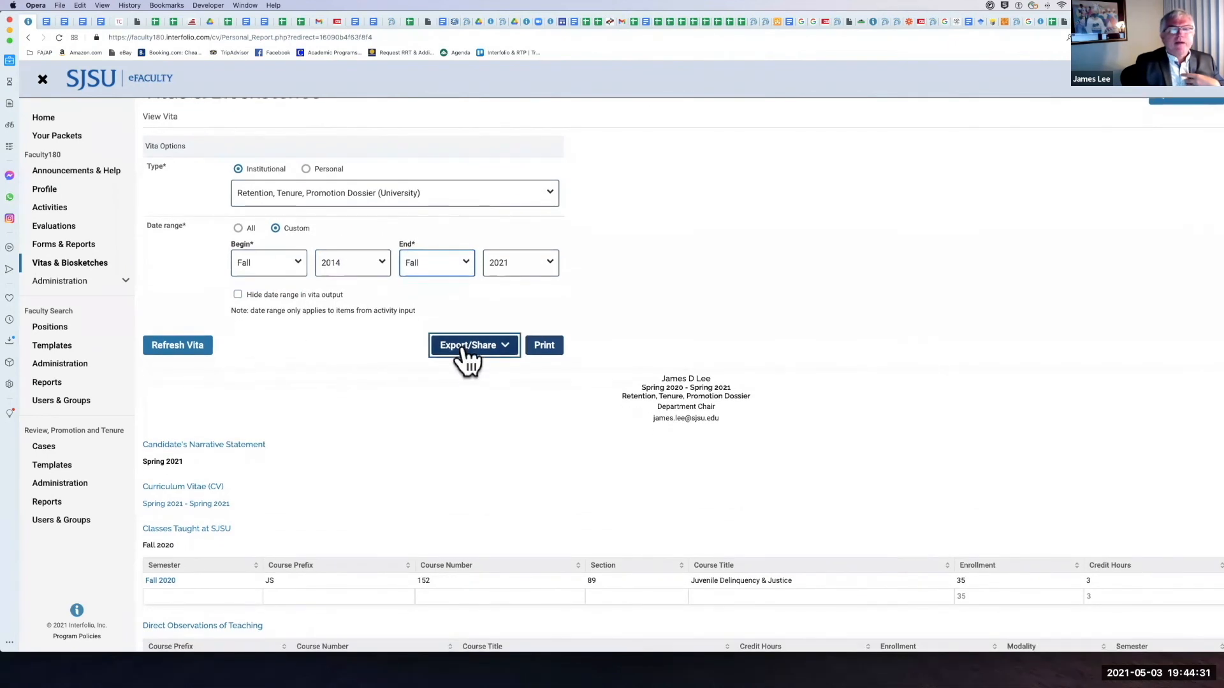
# Step: Check the vita's export and share options, and refresh the vita for the chosen date range
pyautogui.click(459, 350)
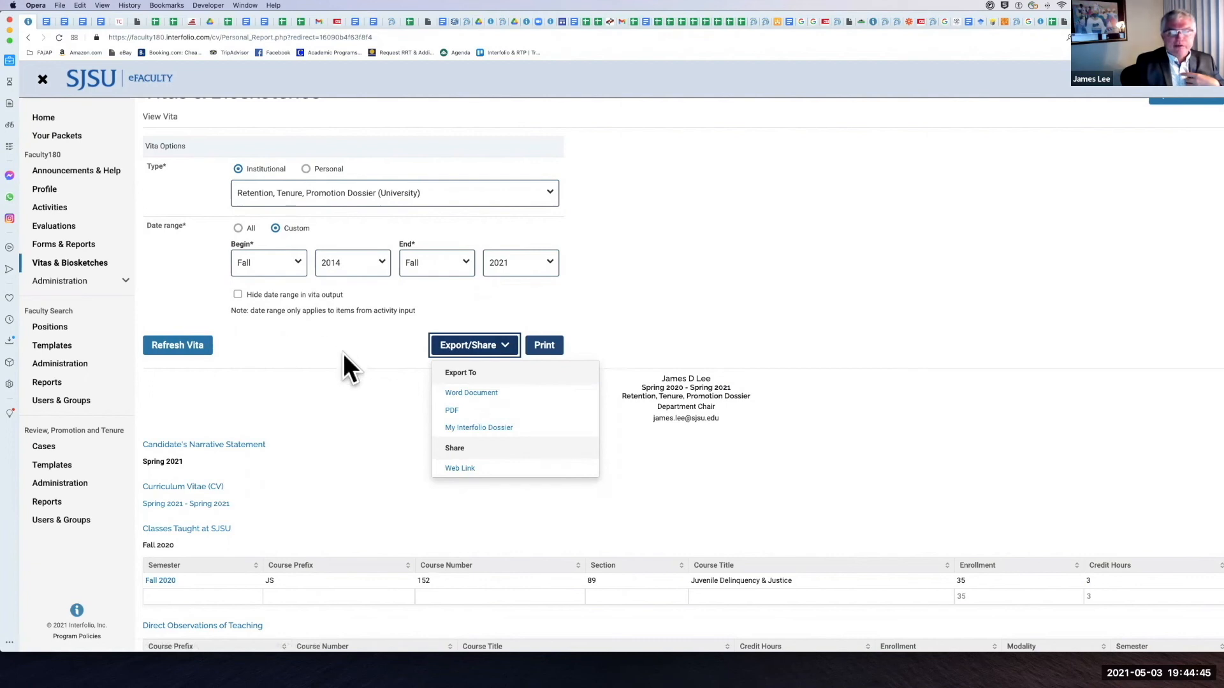
pyautogui.click(362, 341)
pyautogui.scroll(1, 521, 318)
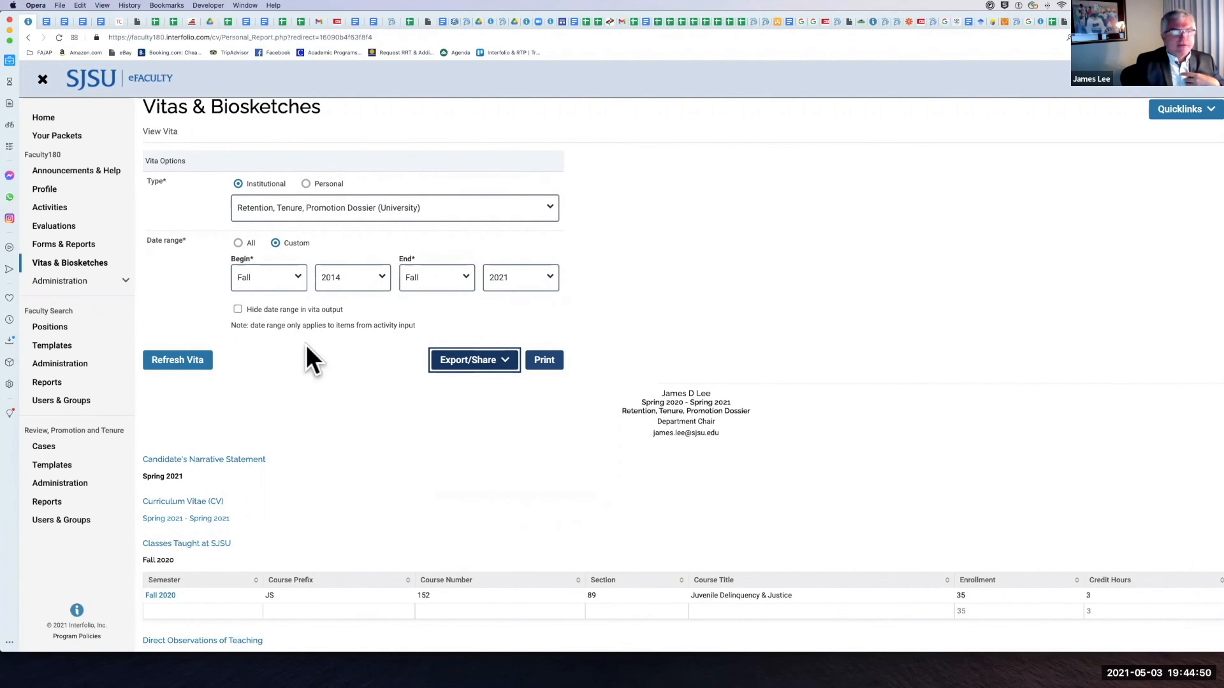
pyautogui.click(178, 360)
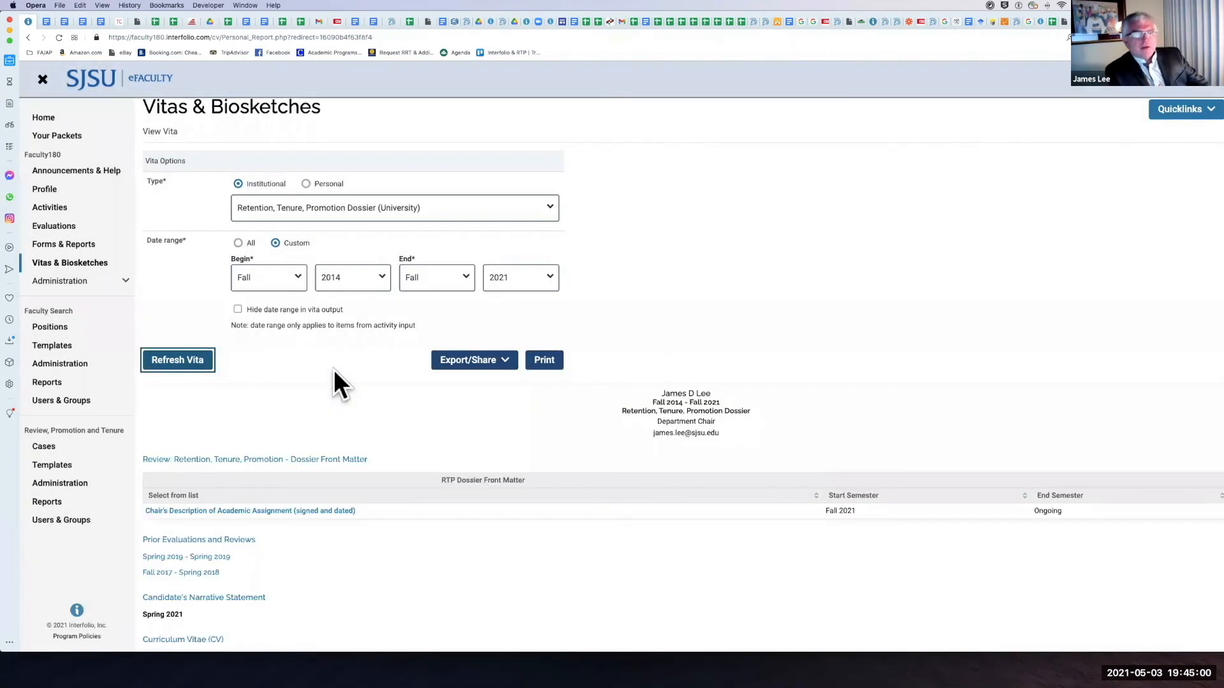
# Step: Examine the refreshed dossier's contents from the RTP Dossier Front Matter through the Classes Taught at SJSU tables
pyautogui.scroll(-1, 334, 370)
pyautogui.scroll(-5, 334, 369)
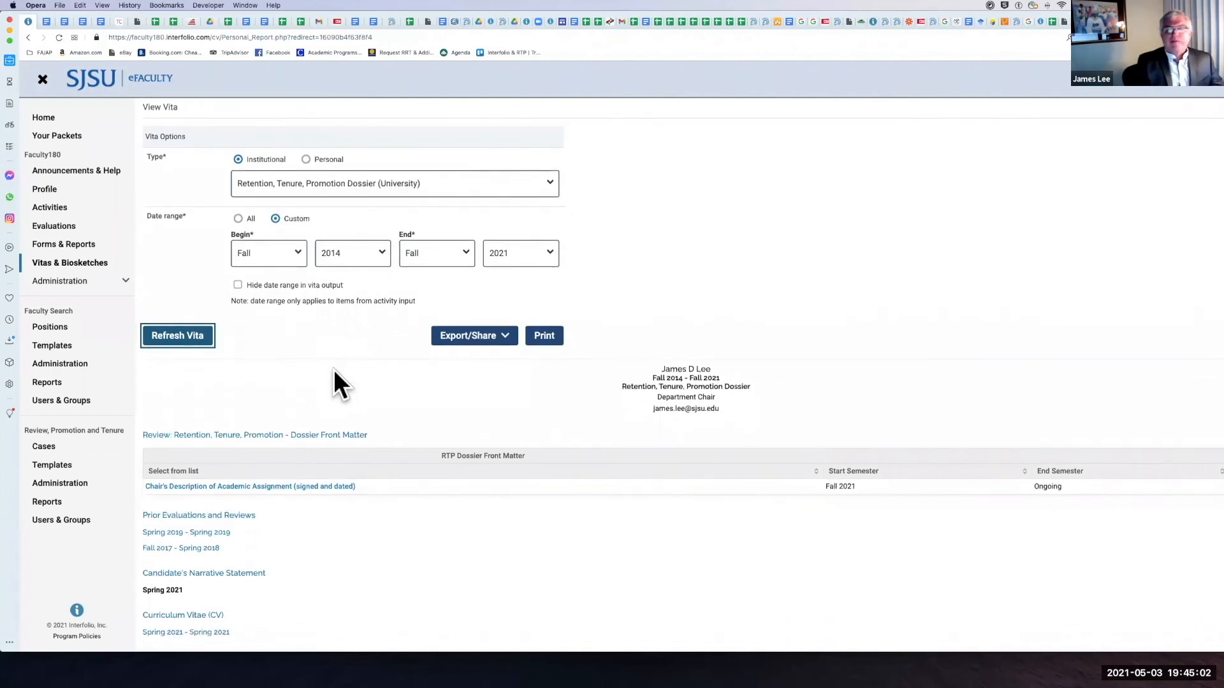
pyautogui.scroll(-1, 608, 274)
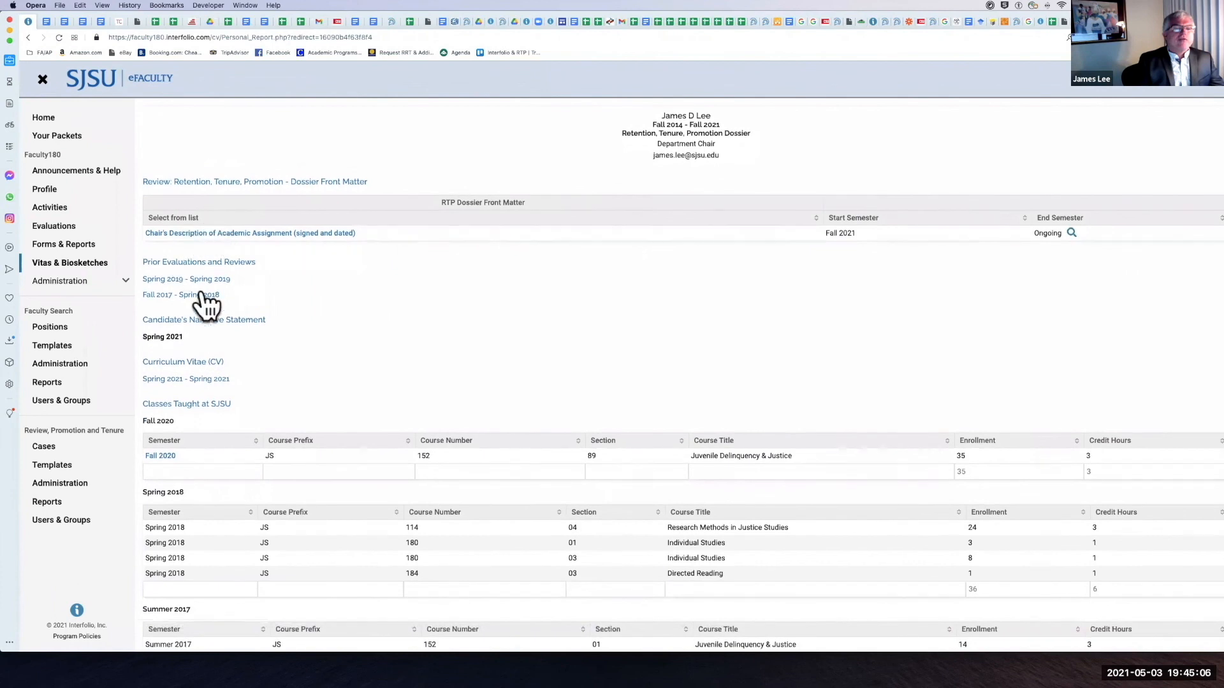
pyautogui.scroll(-1, 224, 326)
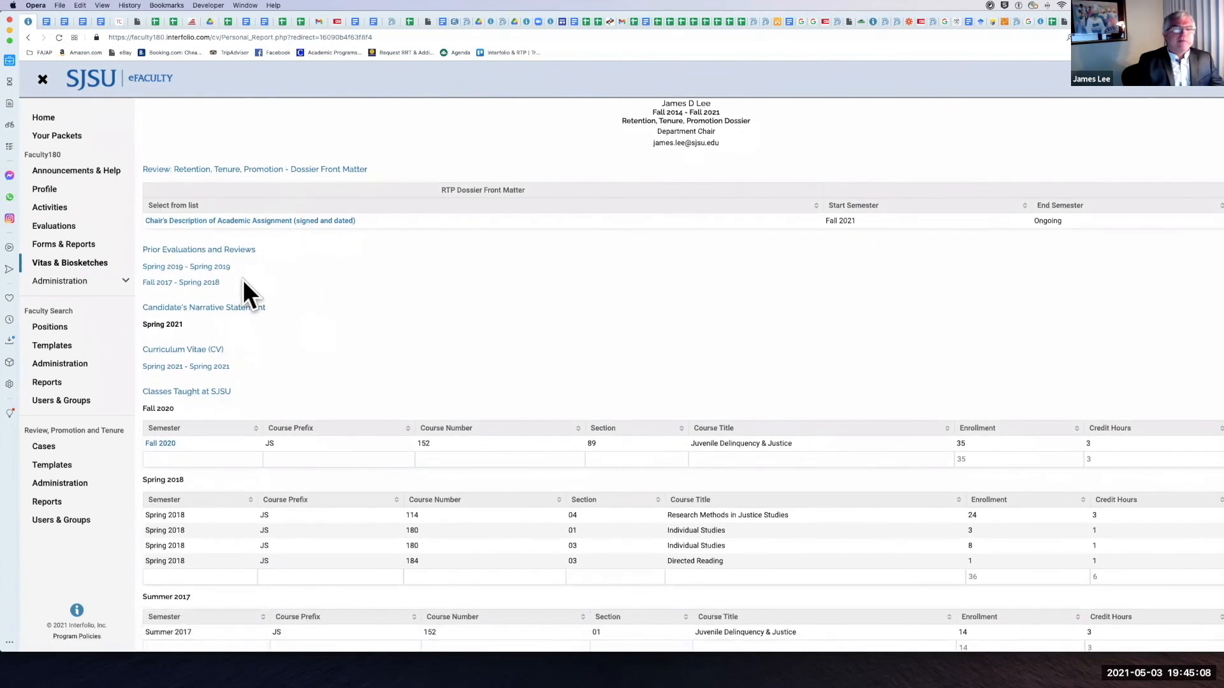
pyautogui.scroll(-2, 243, 280)
pyautogui.scroll(-1, 243, 281)
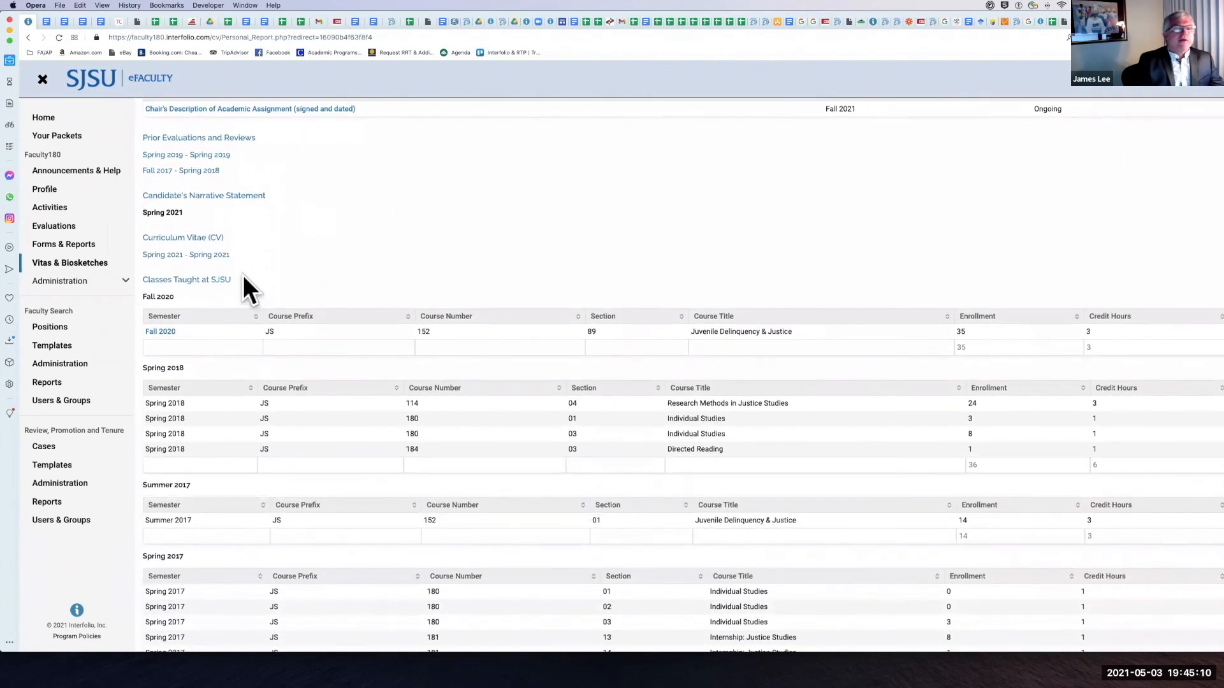
pyautogui.scroll(-1, 254, 281)
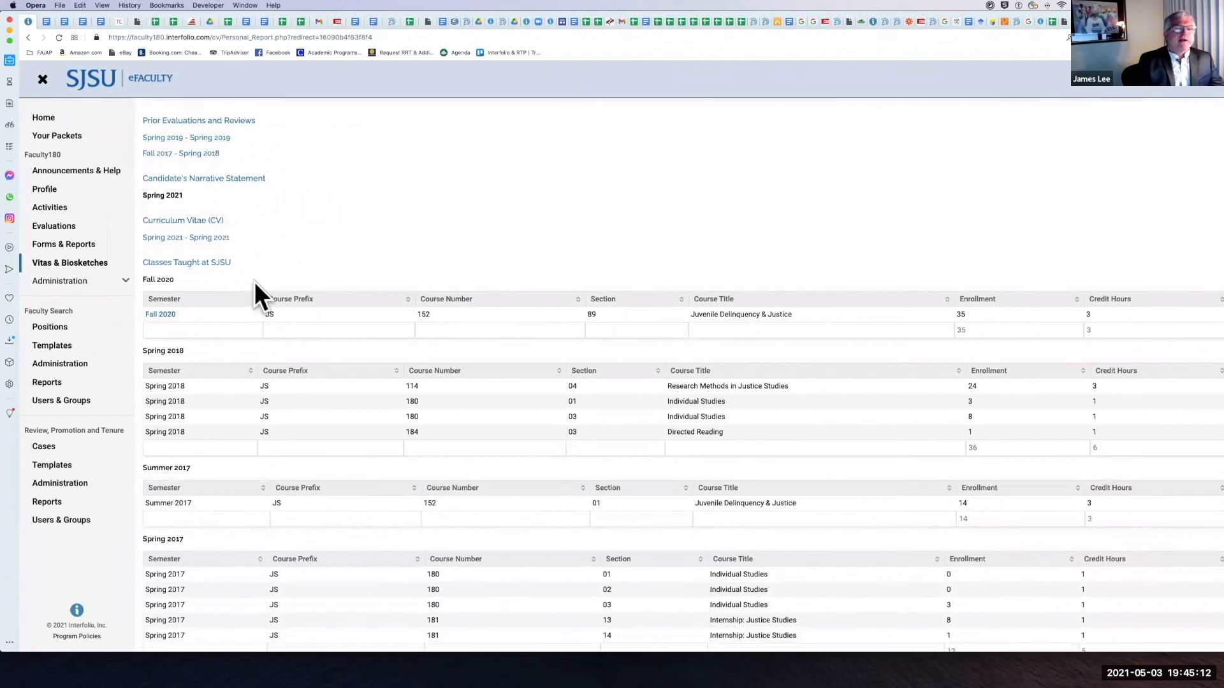
# Step: Examine the dossier from the Classes Taught at SJSU tables through teaching observations, service and student supervision to the RSCA section
pyautogui.scroll(-2, 223, 446)
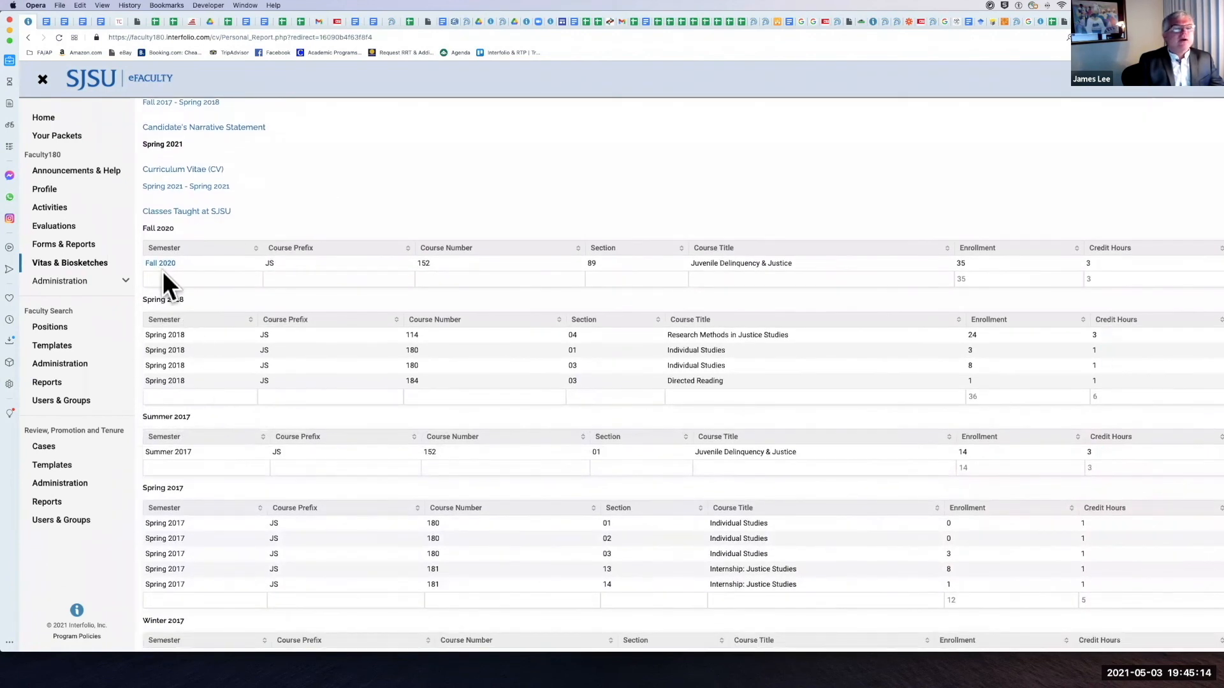
pyautogui.scroll(-10, 209, 378)
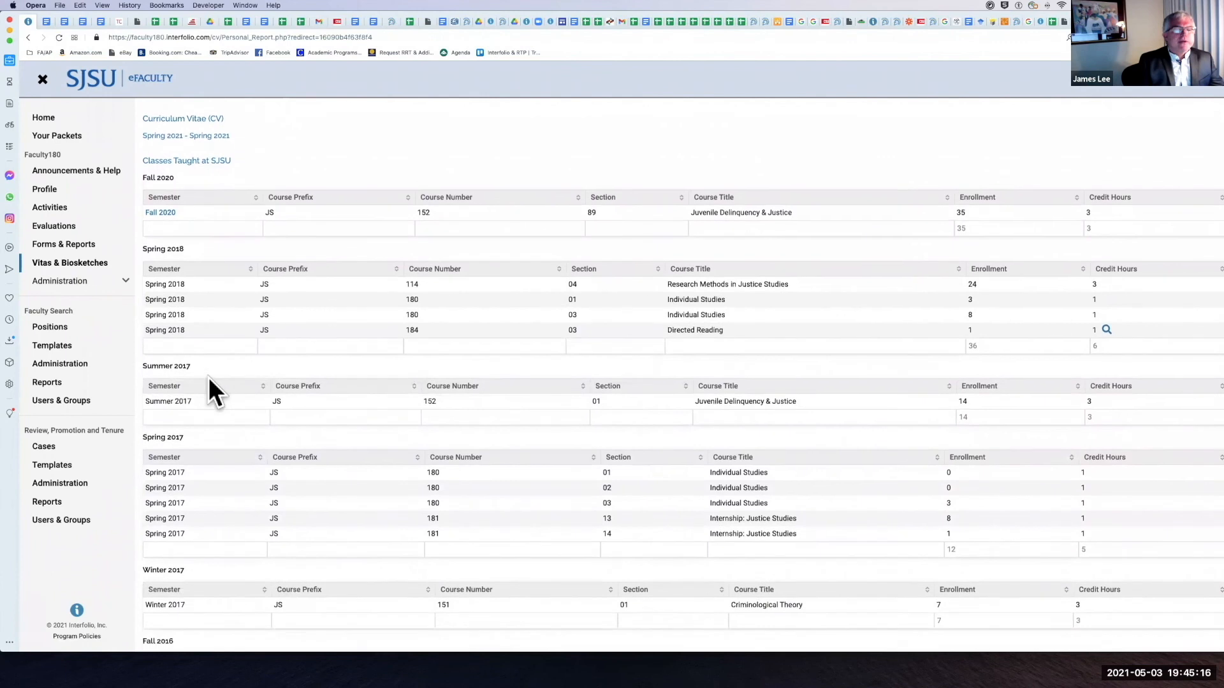
pyautogui.scroll(-10, 209, 383)
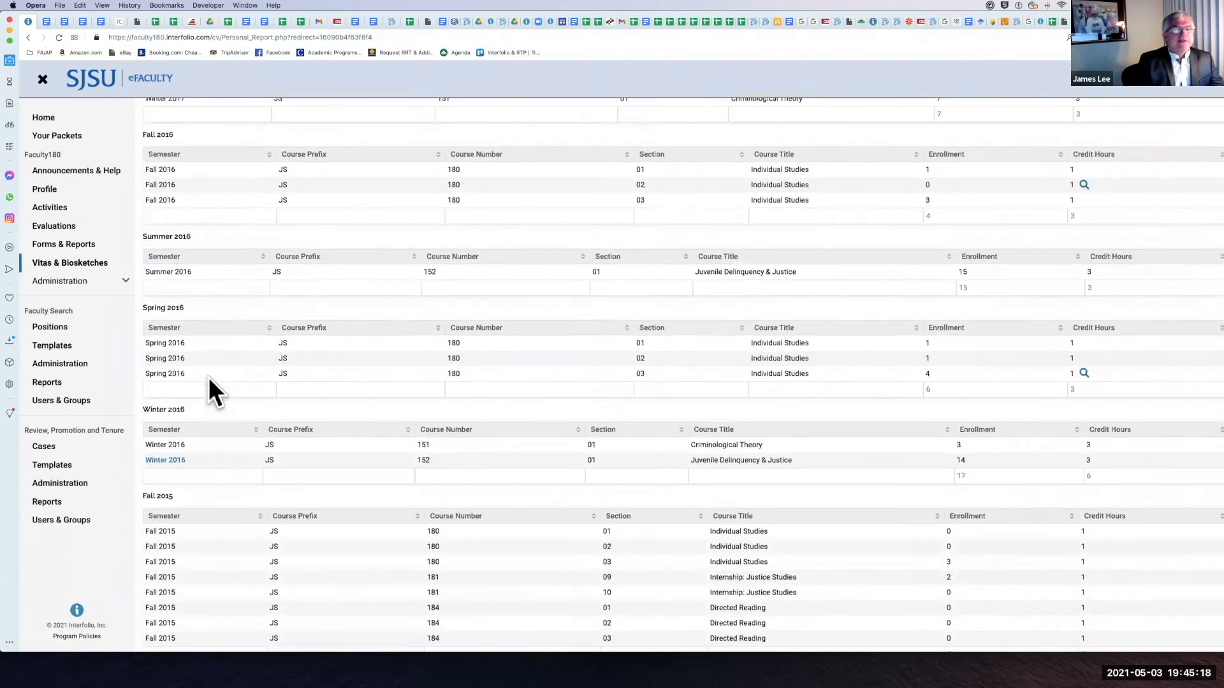
pyautogui.scroll(-15, 245, 415)
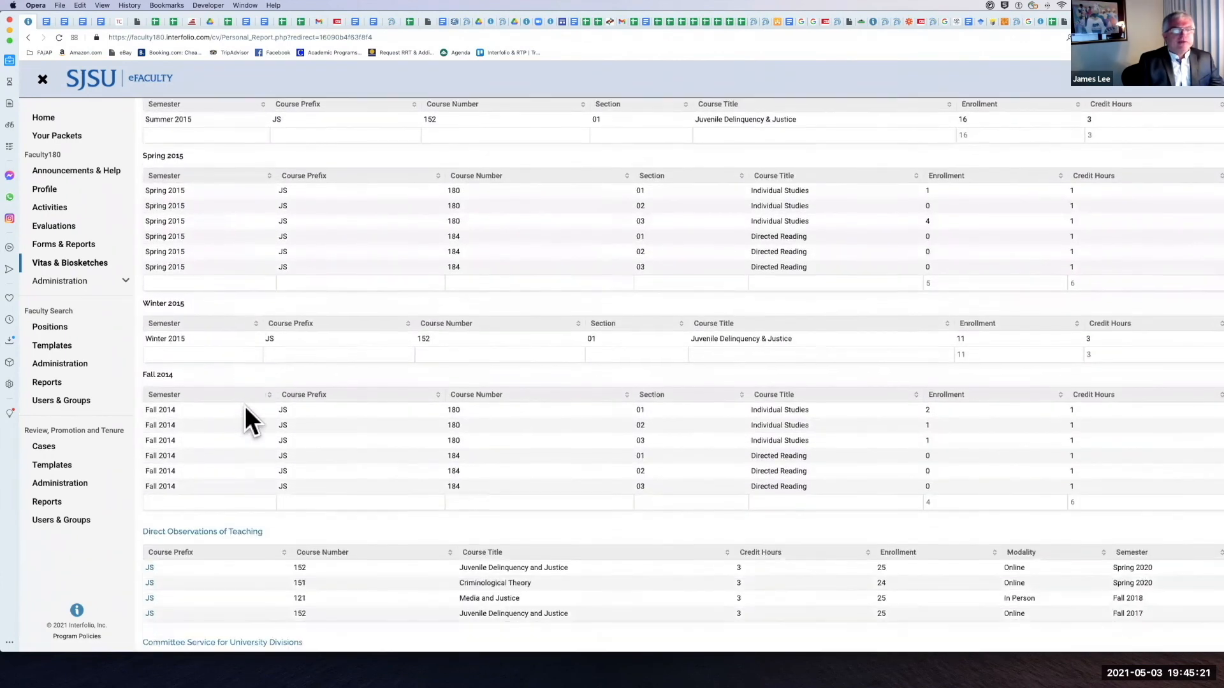
pyautogui.scroll(-3, 245, 407)
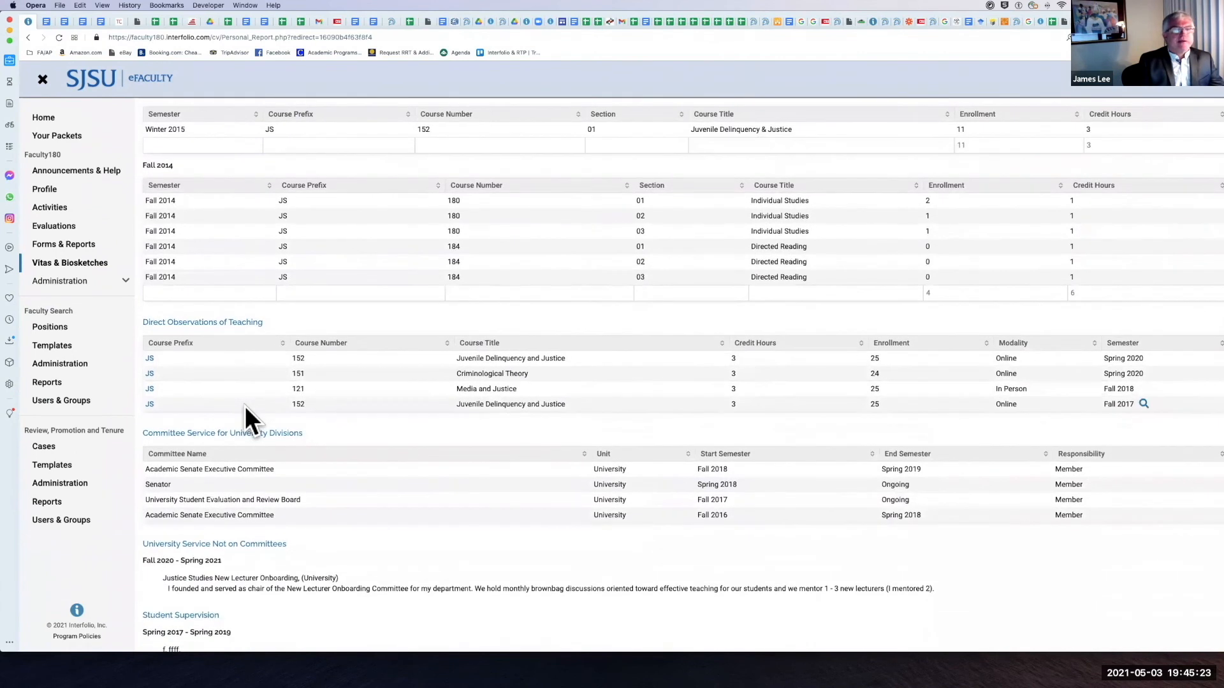
pyautogui.scroll(-4, 244, 406)
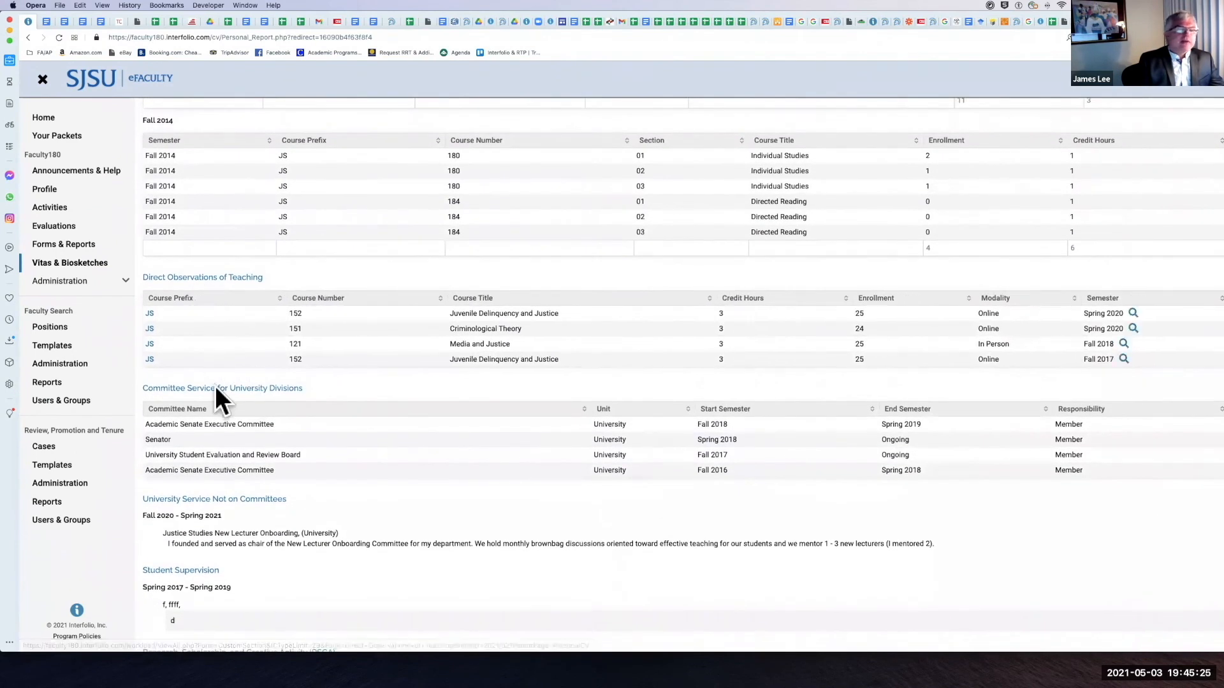
pyautogui.scroll(-6, 363, 405)
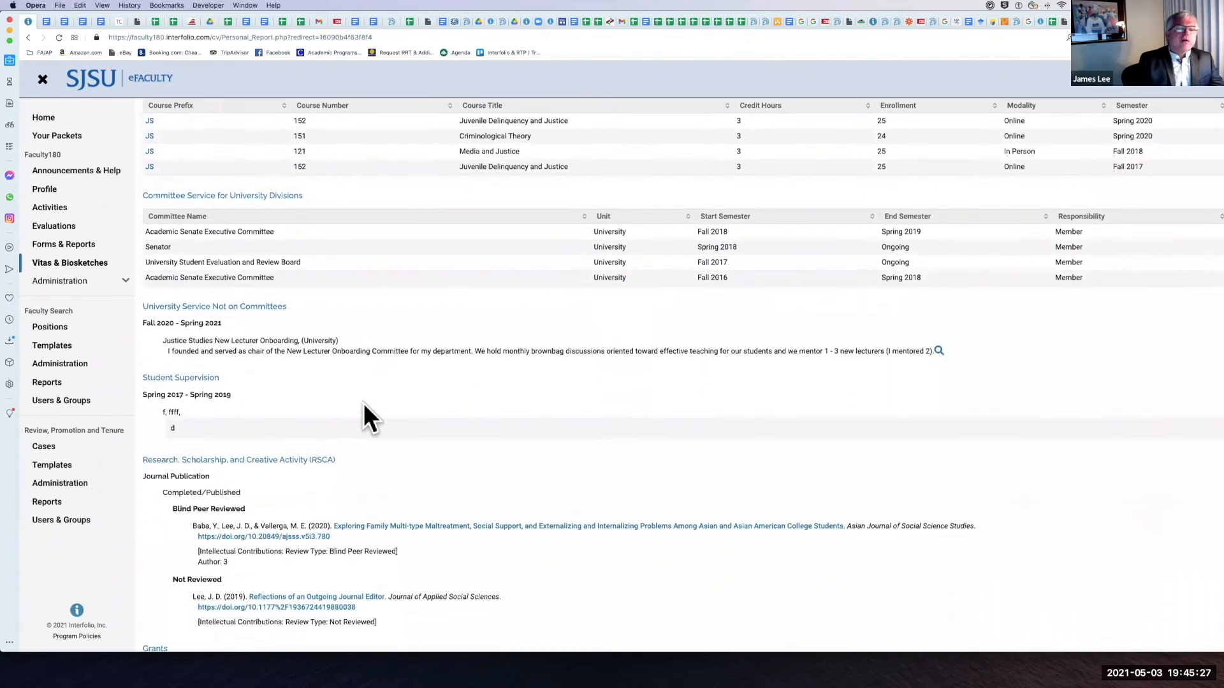
# Step: Check the file attached to the Spring 2019 entry under Prior Evaluations and Reviews, close it, and look over the dossier's service and RSCA sections
pyautogui.scroll(20, 364, 403)
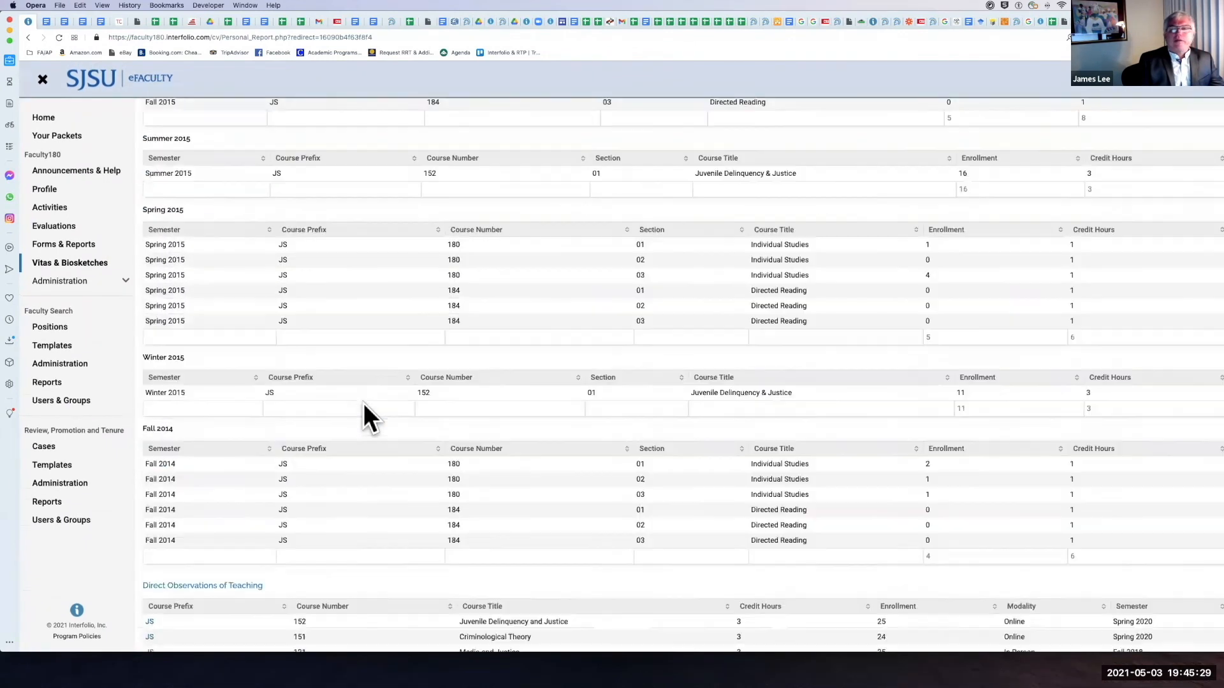
pyautogui.scroll(7, 376, 357)
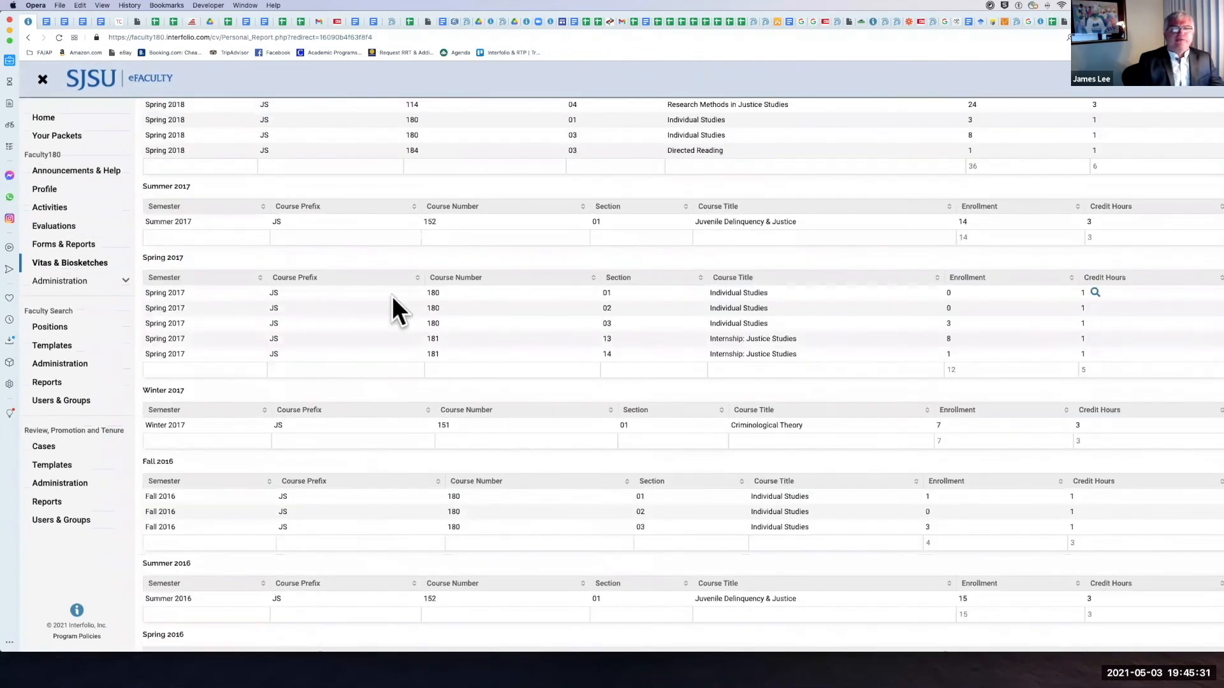
pyautogui.scroll(1, 391, 295)
pyautogui.scroll(10, 392, 295)
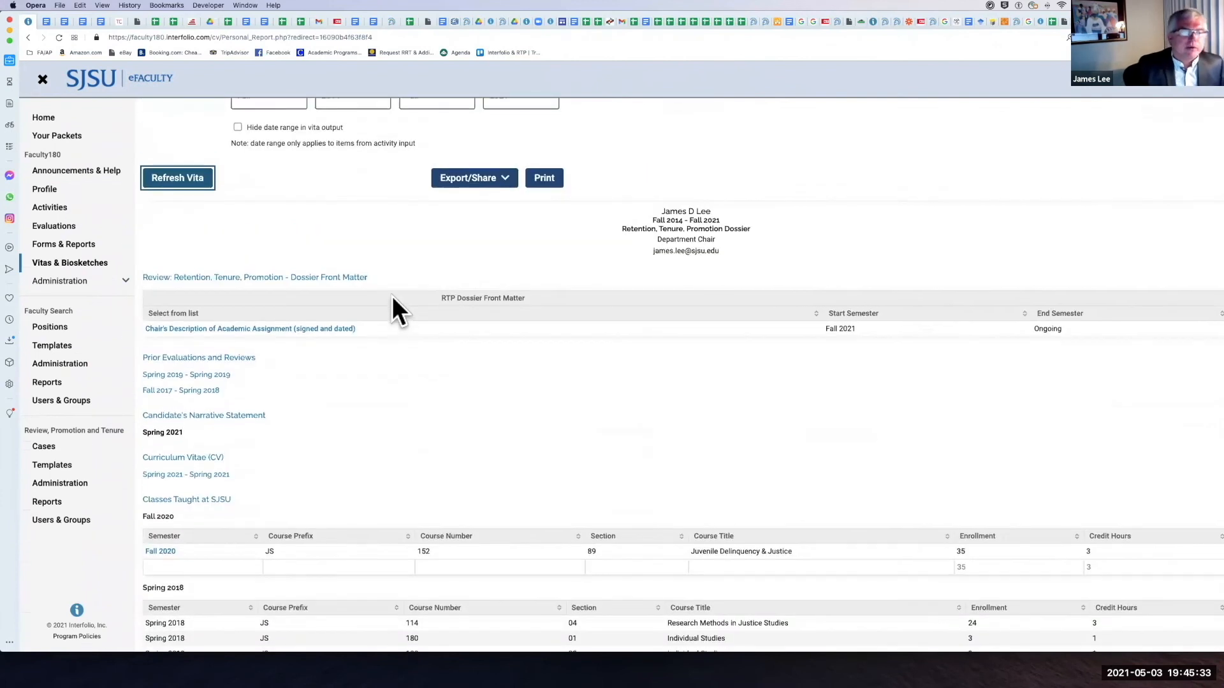
pyautogui.click(182, 375)
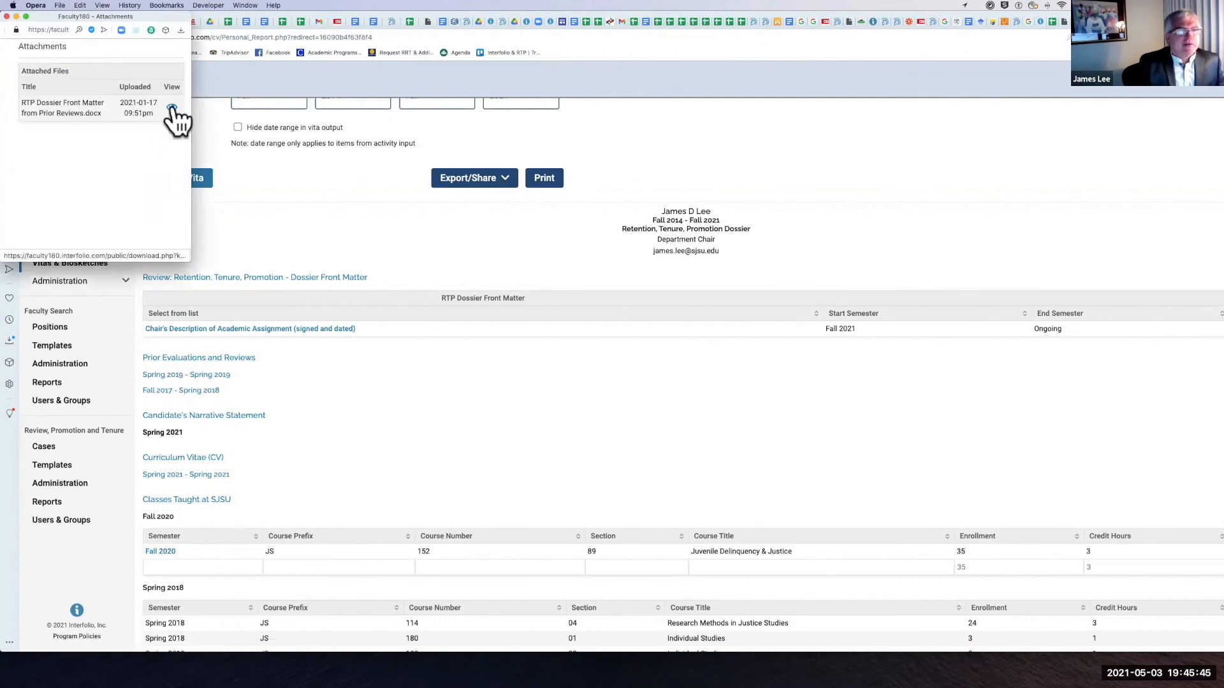
pyautogui.click(7, 16)
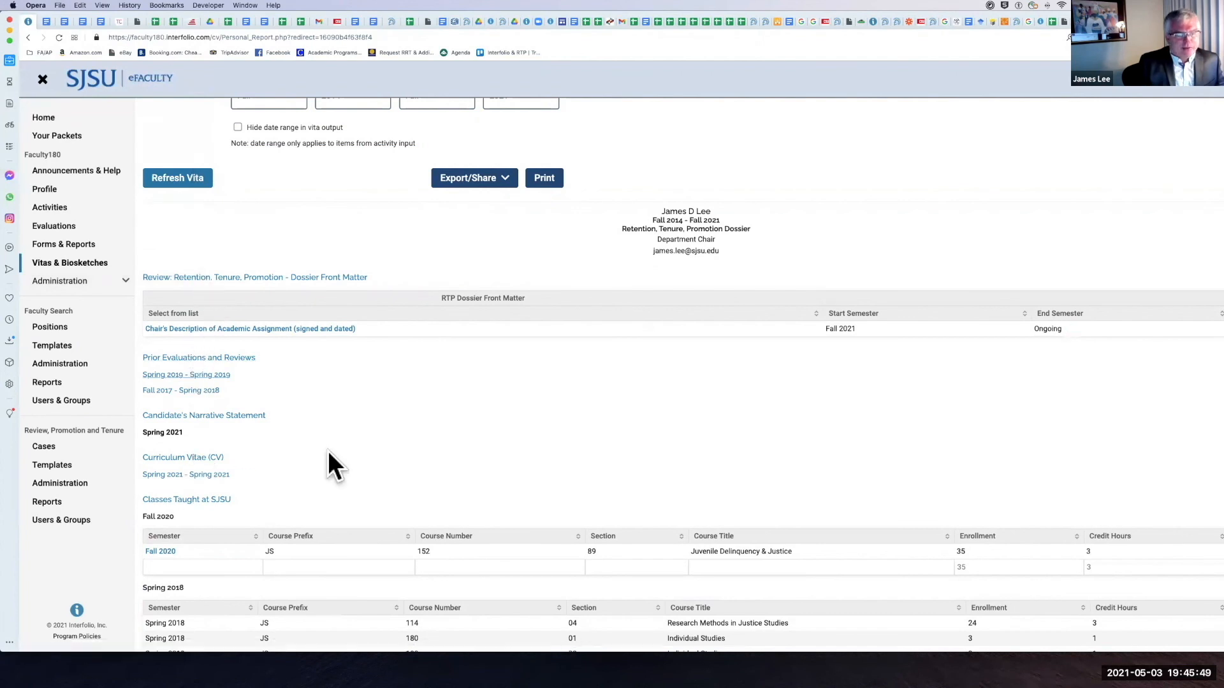
pyautogui.scroll(-15, 328, 450)
pyautogui.scroll(-15, 327, 454)
pyautogui.scroll(-3, 328, 450)
pyautogui.scroll(1, 328, 450)
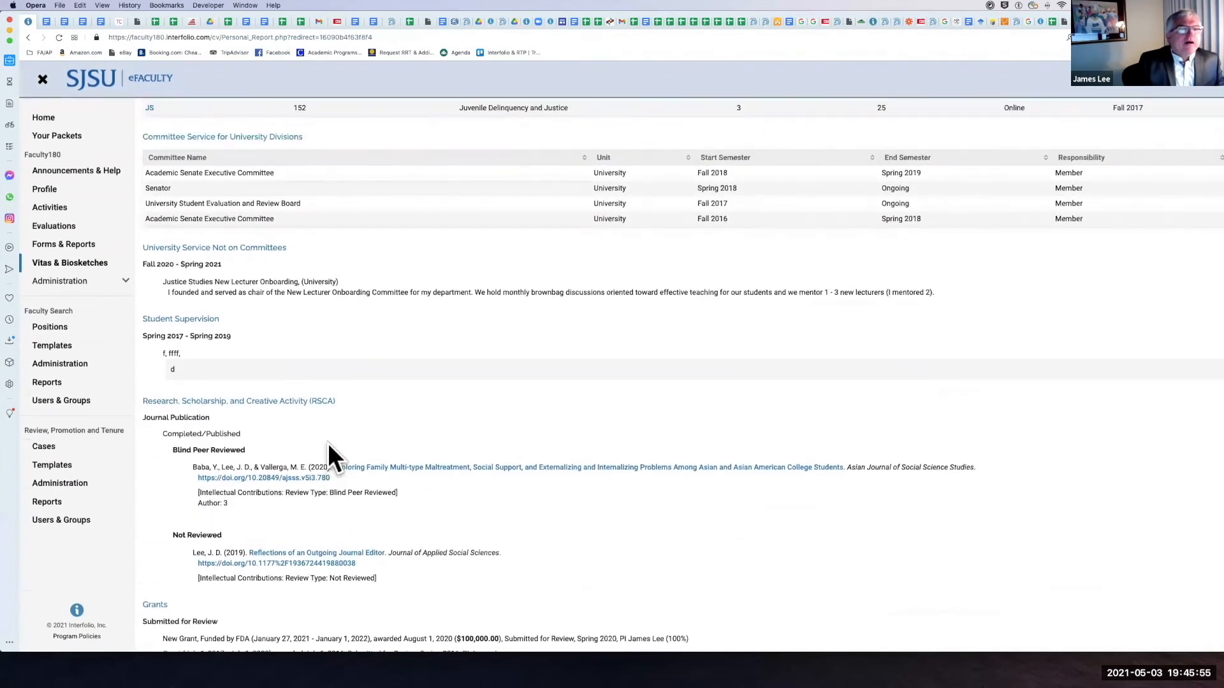
# Step: From Your Packets, open the Justice Studies Annual Evaluation (No Committee) packet and preview its Annual and Cumulative Evaluation of Lecturers vita
pyautogui.click(86, 136)
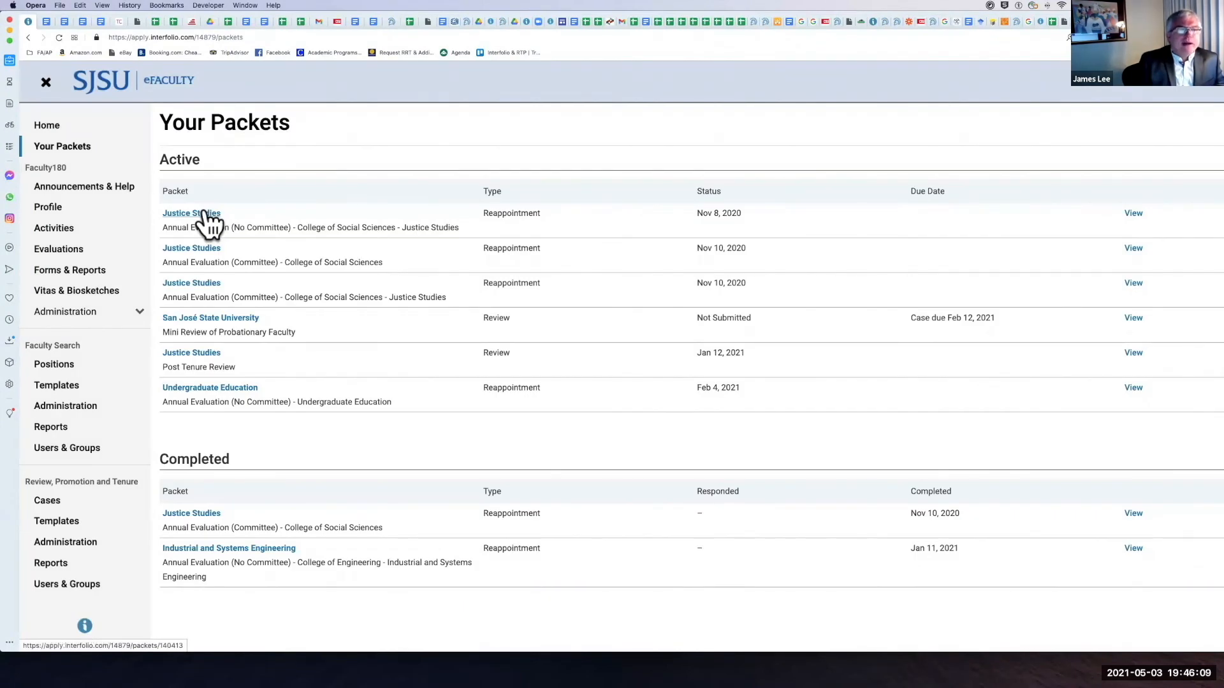
pyautogui.click(207, 216)
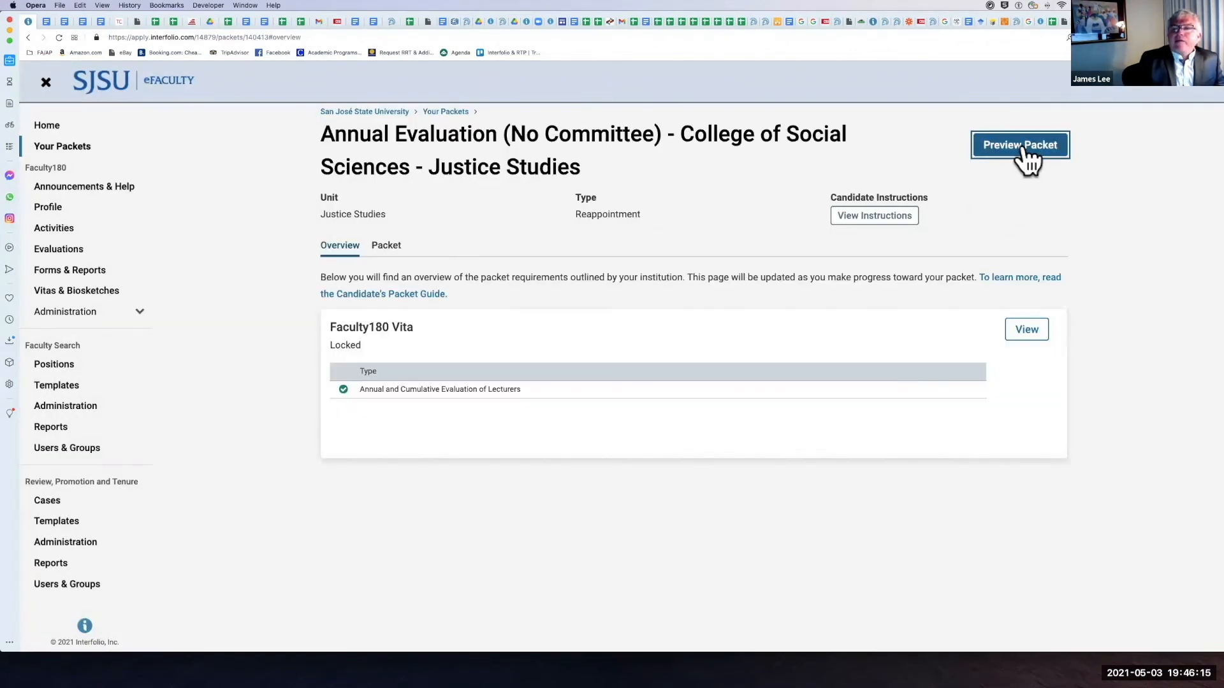
pyautogui.click(1005, 153)
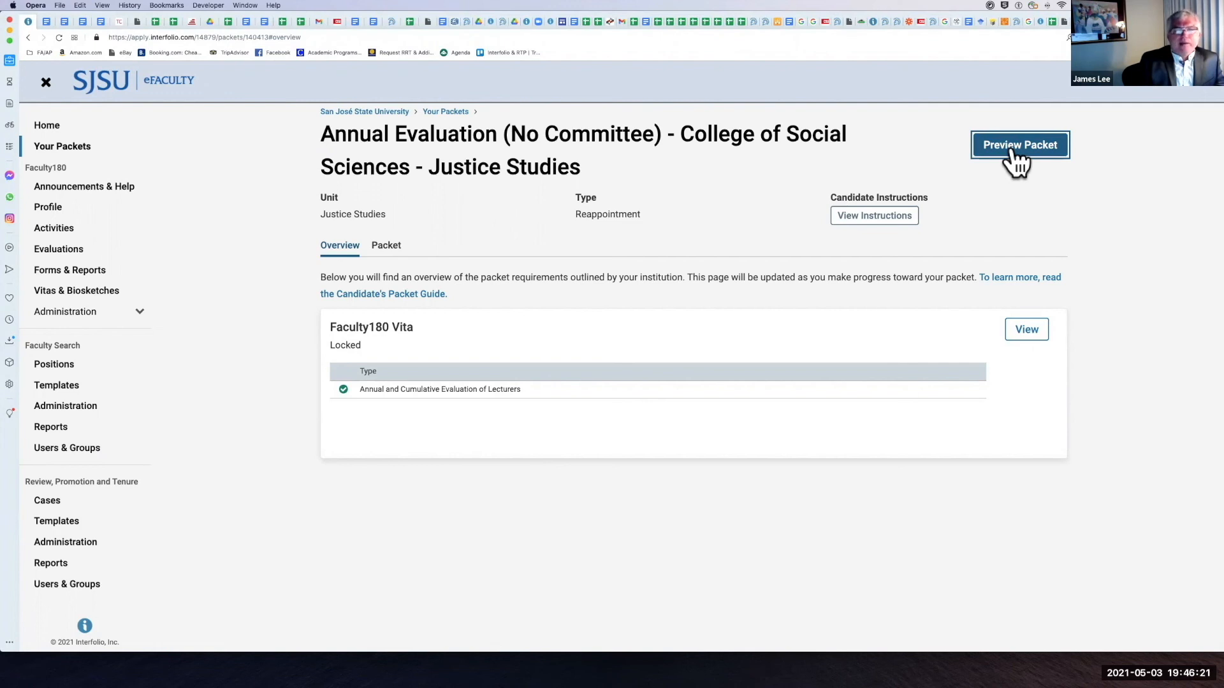
pyautogui.click(996, 151)
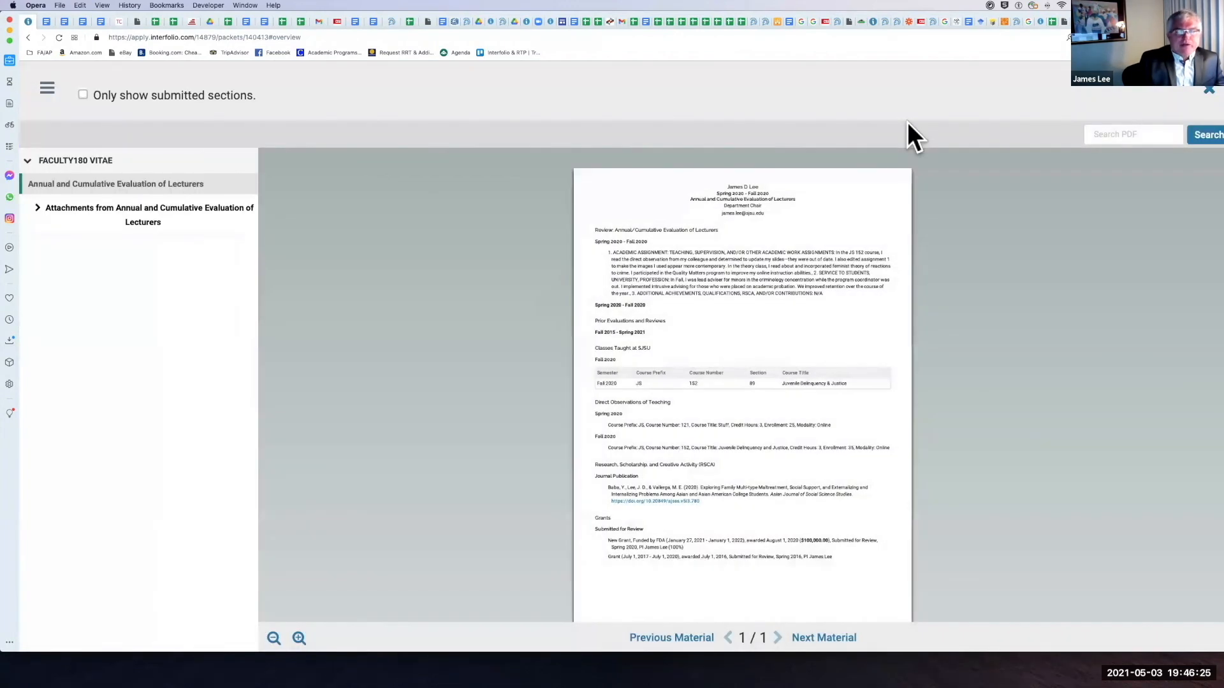
pyautogui.scroll(-2, 710, 376)
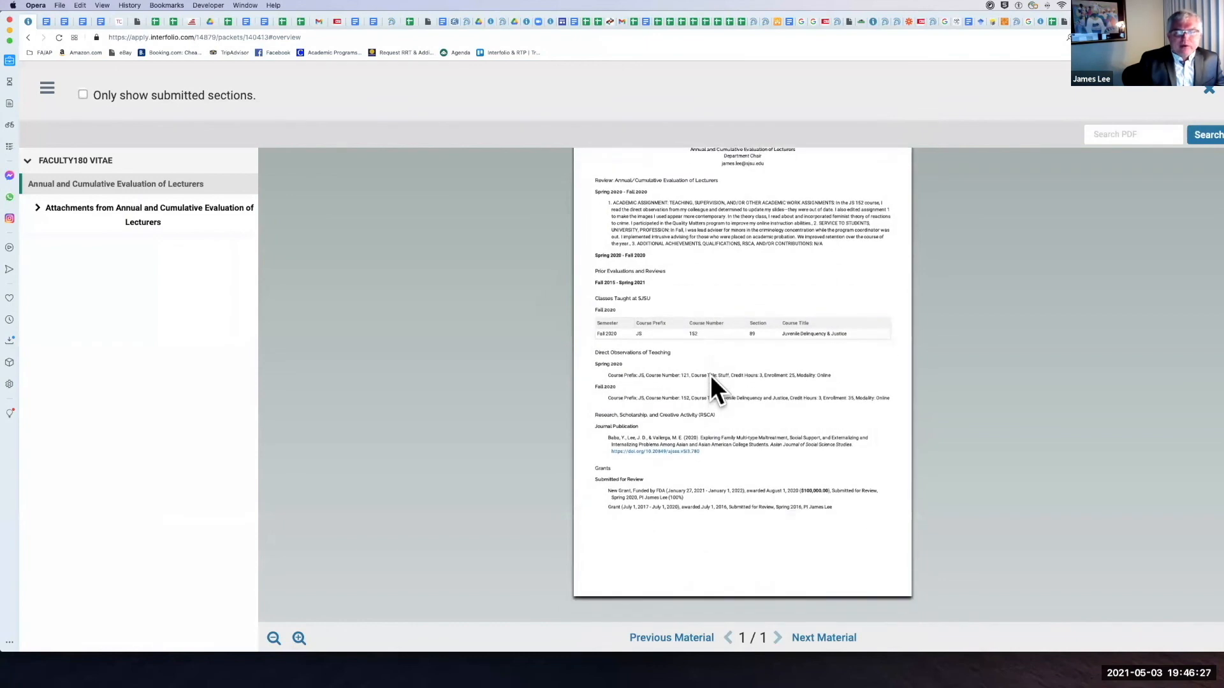
pyautogui.scroll(2, 775, 270)
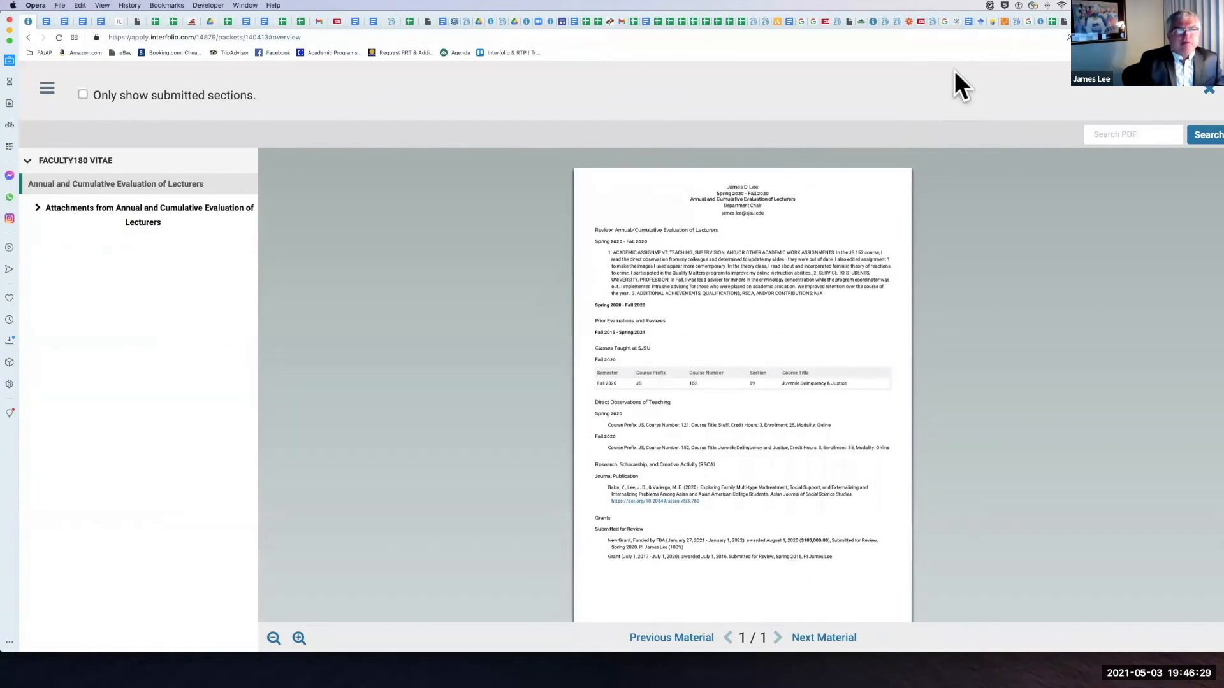